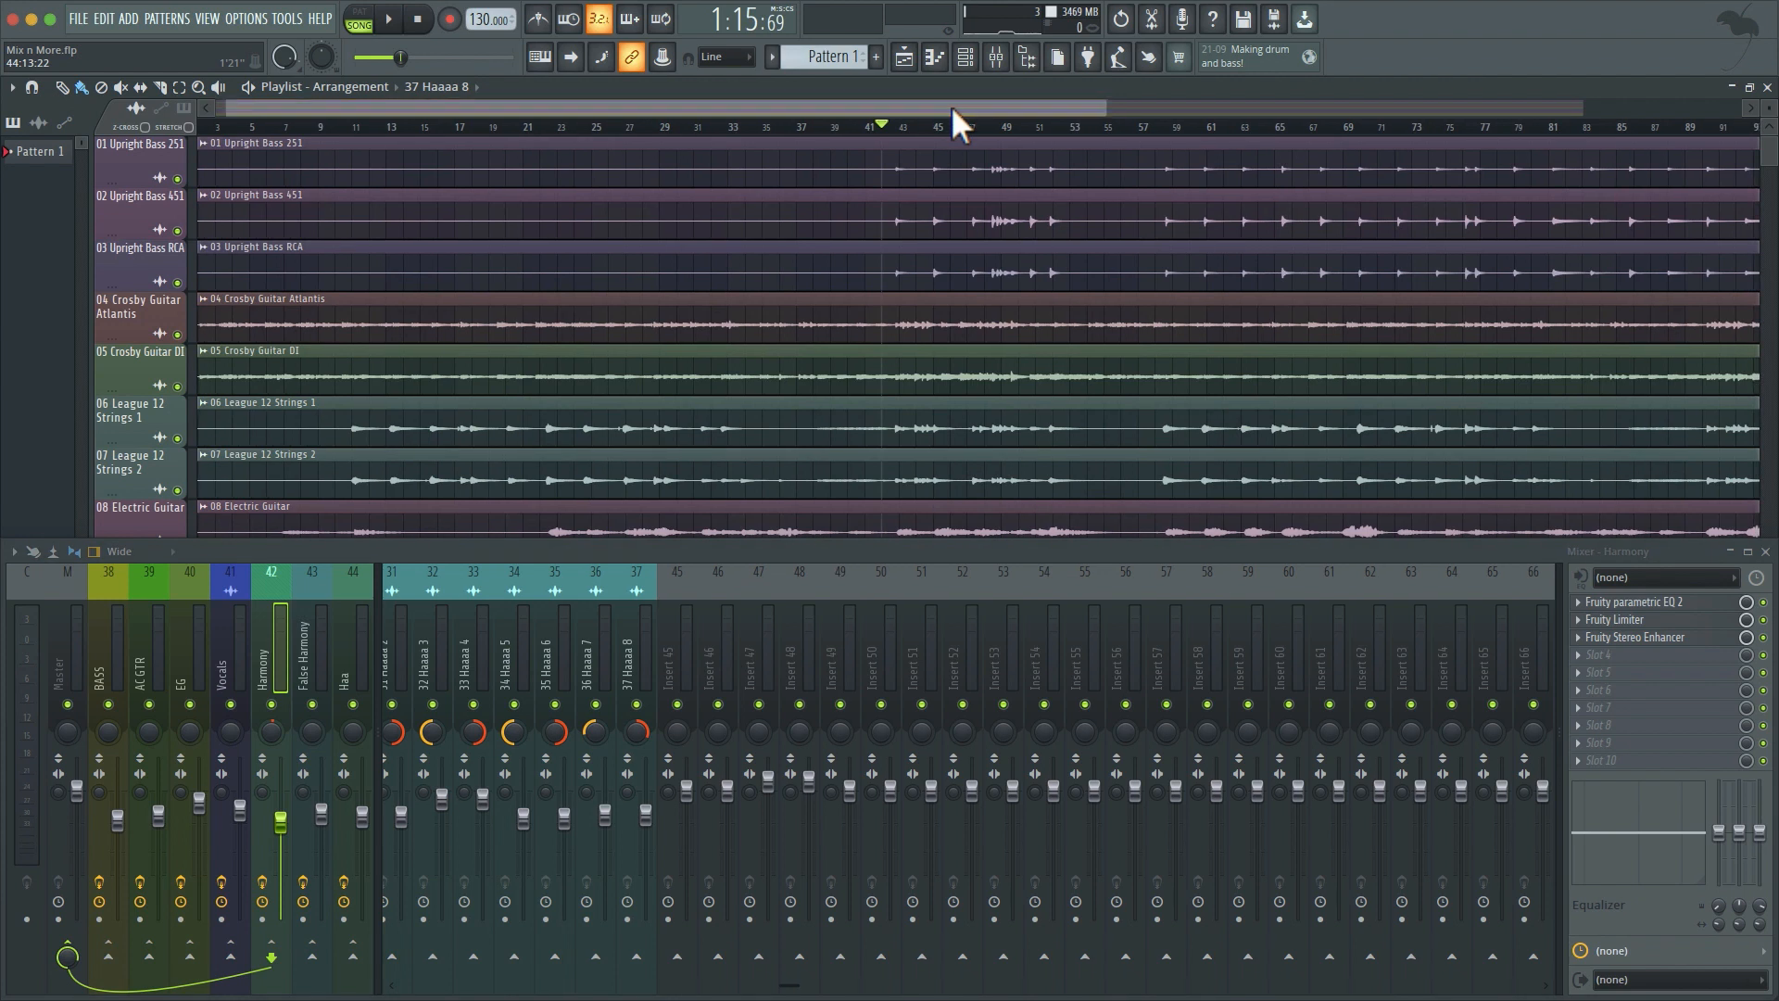
# Step: Play back a passage of the song to hear the current mix and select the Master track
pyautogui.press('space')
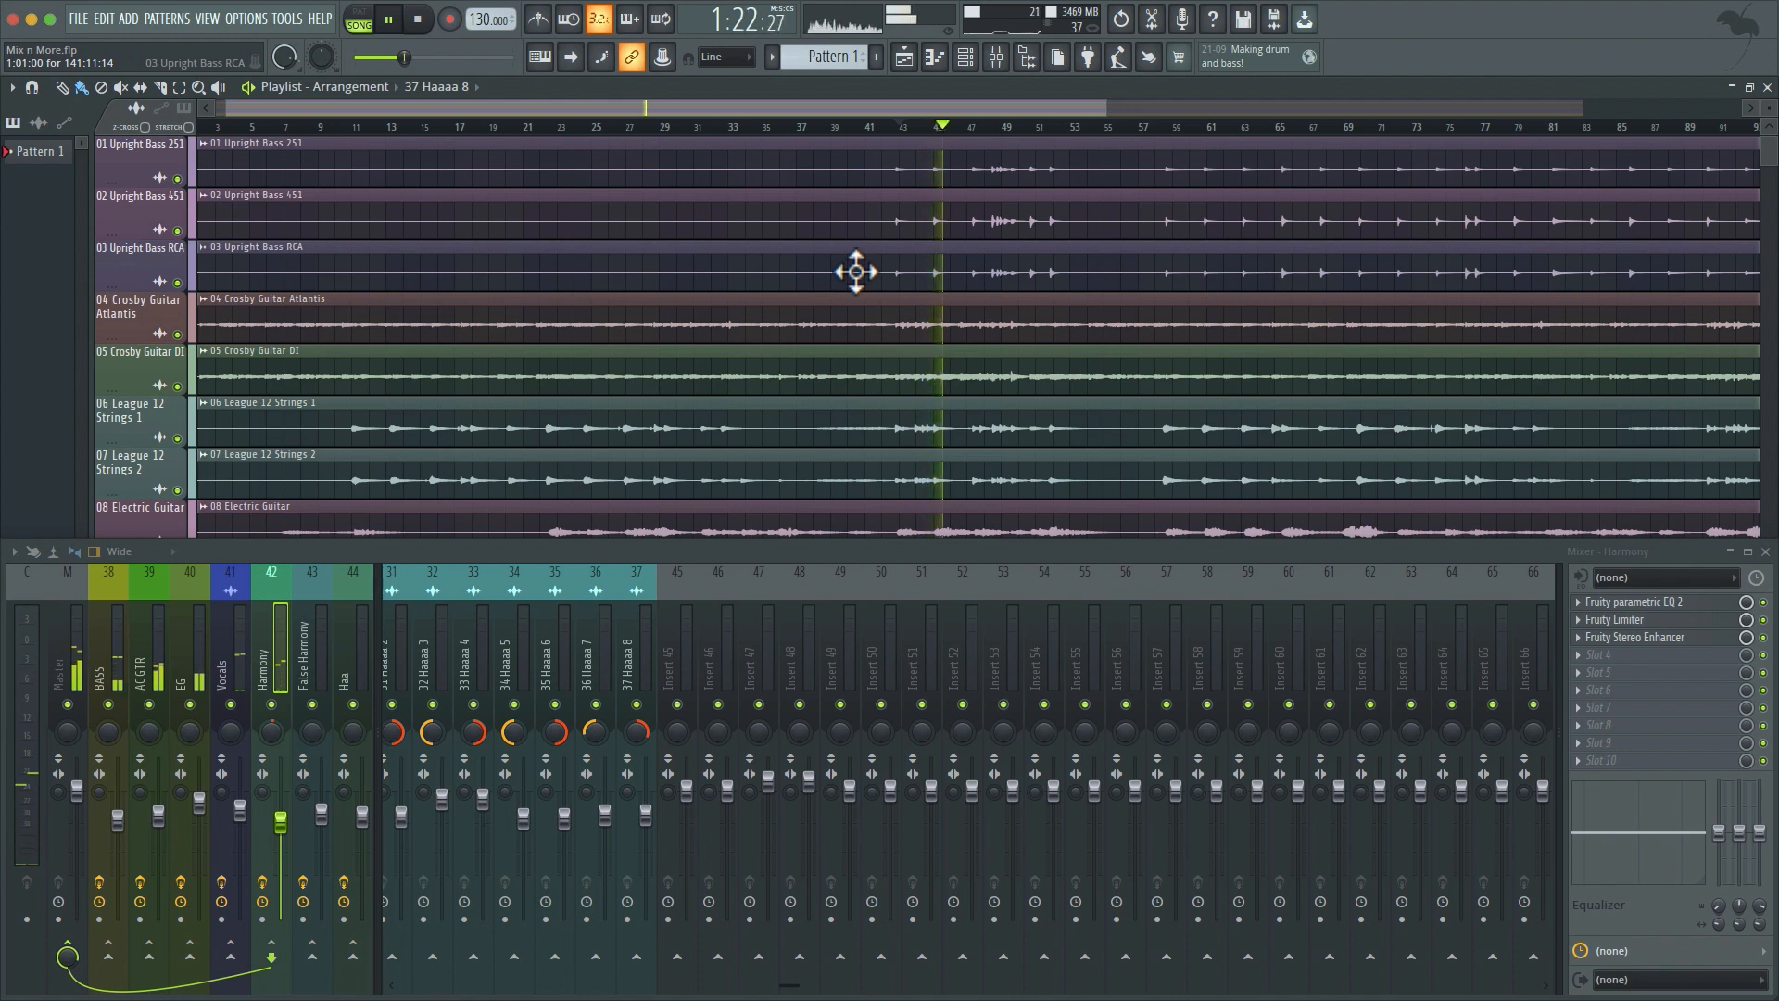
pyautogui.press('space')
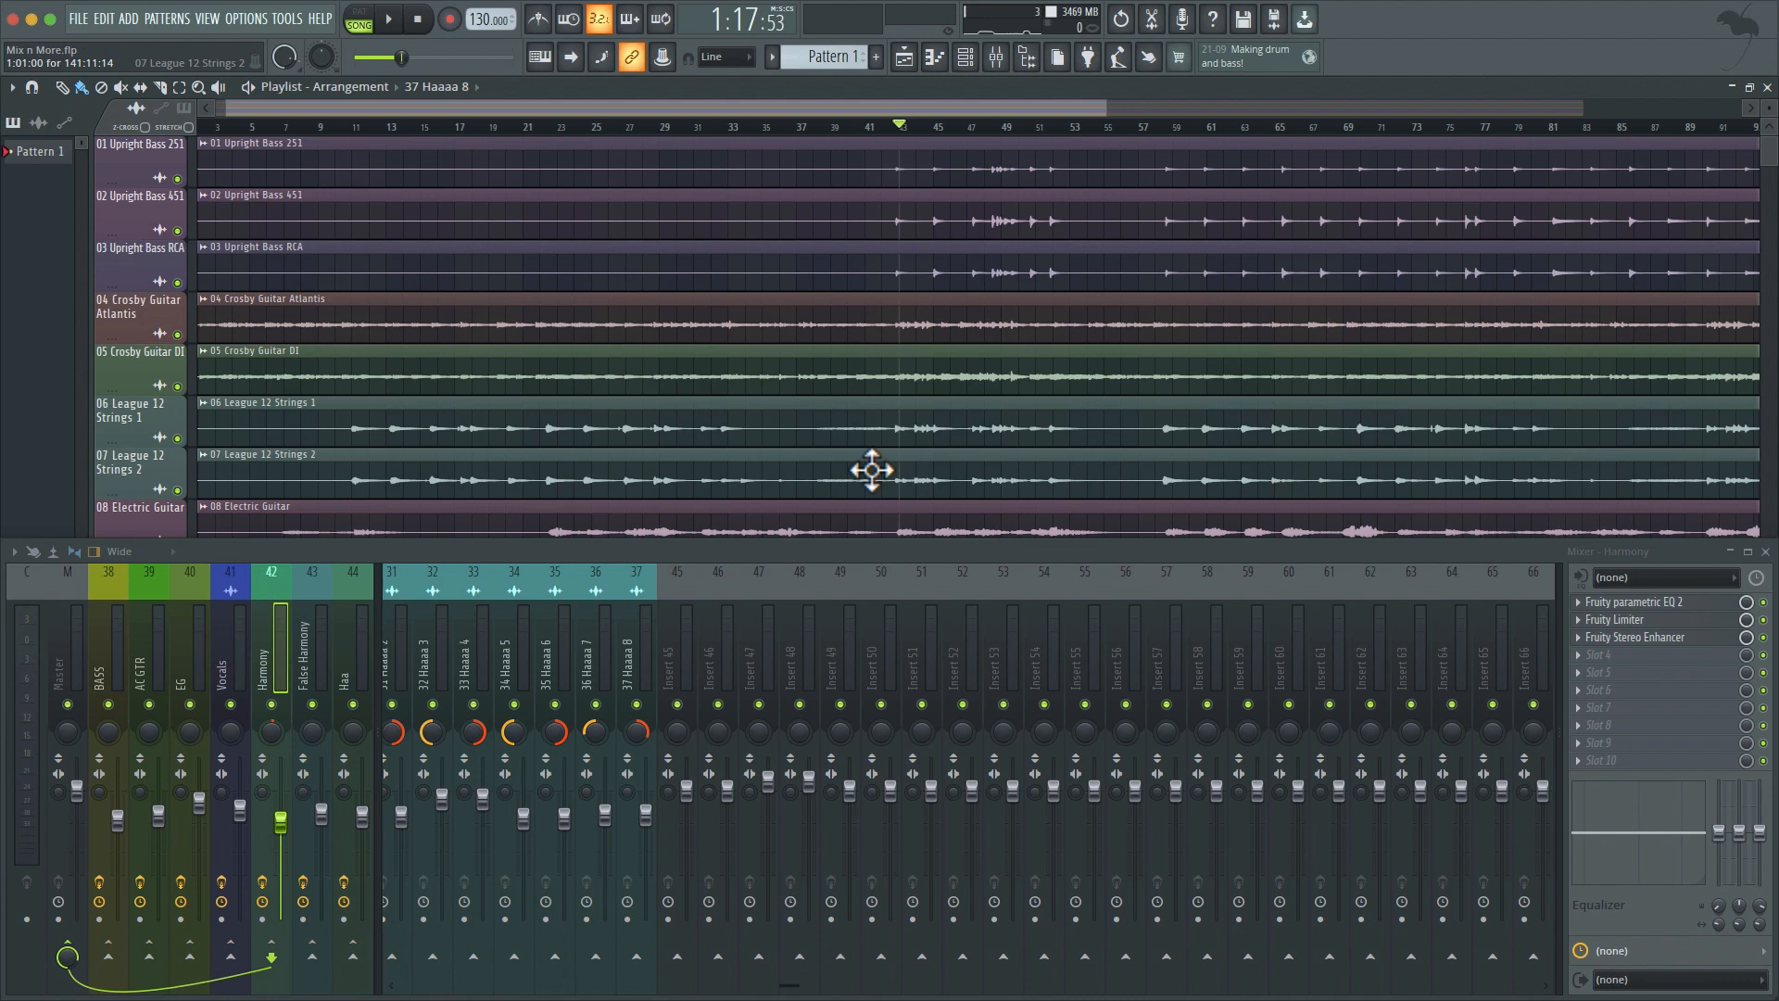
pyautogui.click(70, 659)
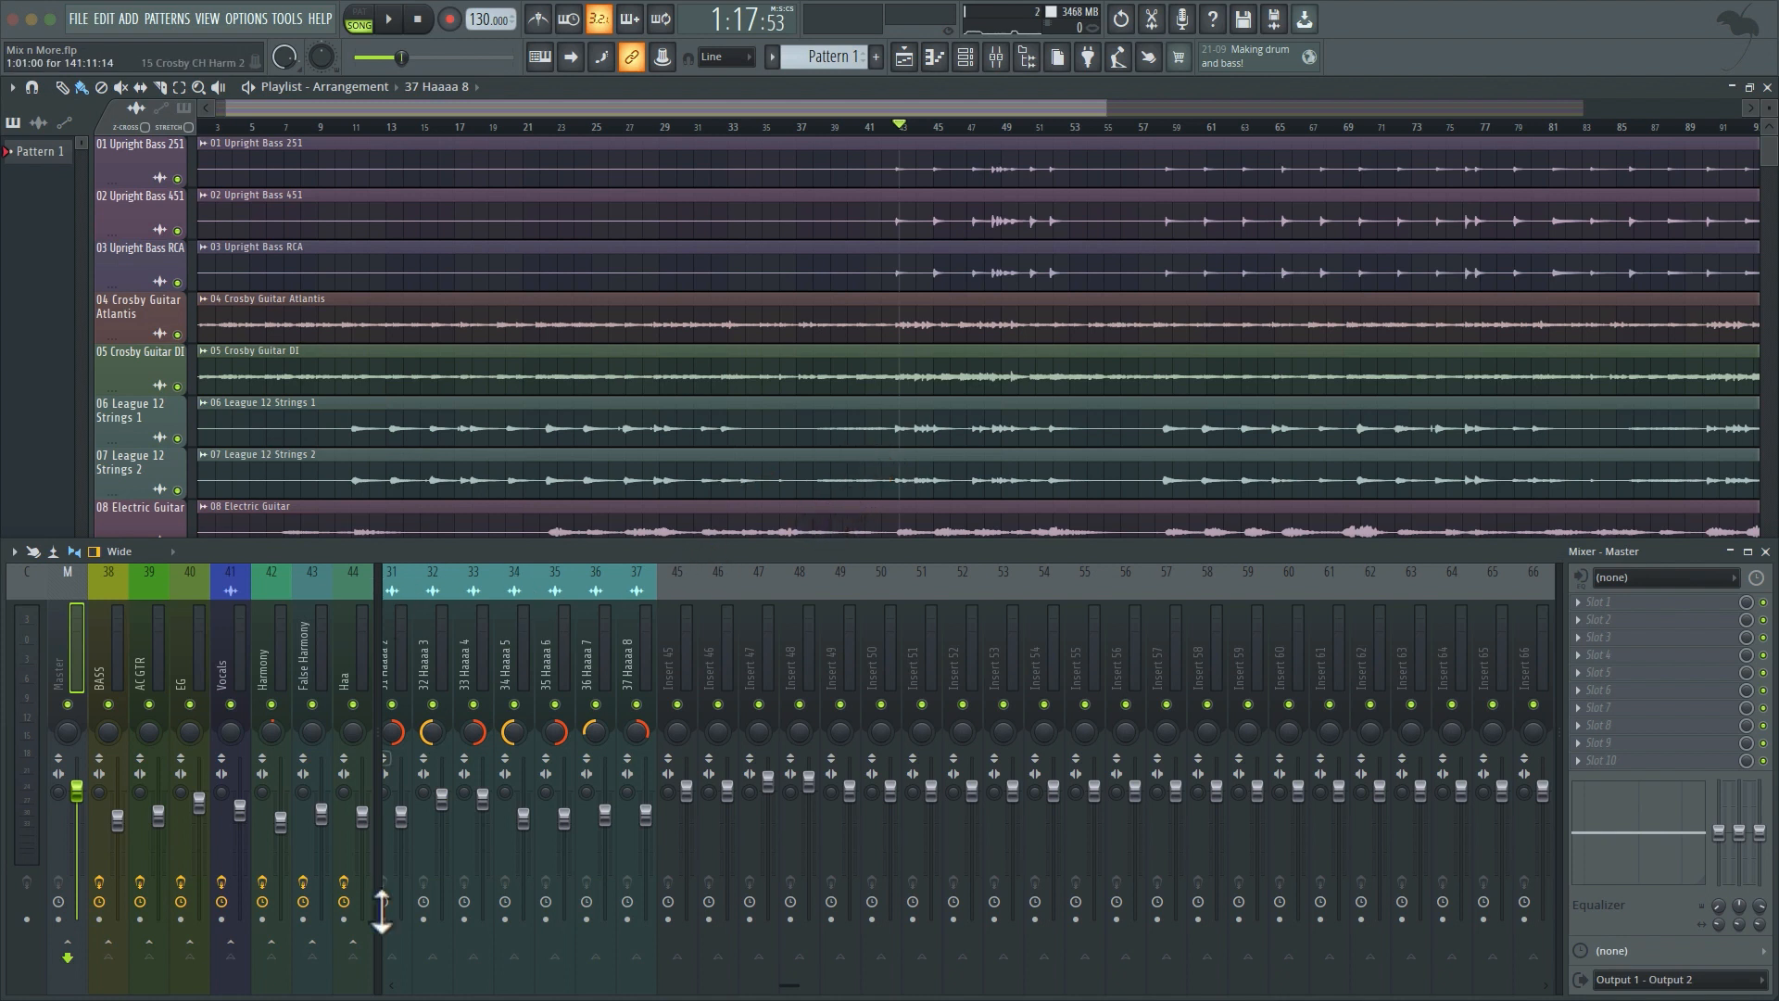
# Step: Load Fruity Reeverb 2 as an insert effect in the third slot of the AC GTR bus
pyautogui.moveTo(797, 984); pyautogui.dragTo(158, 986)
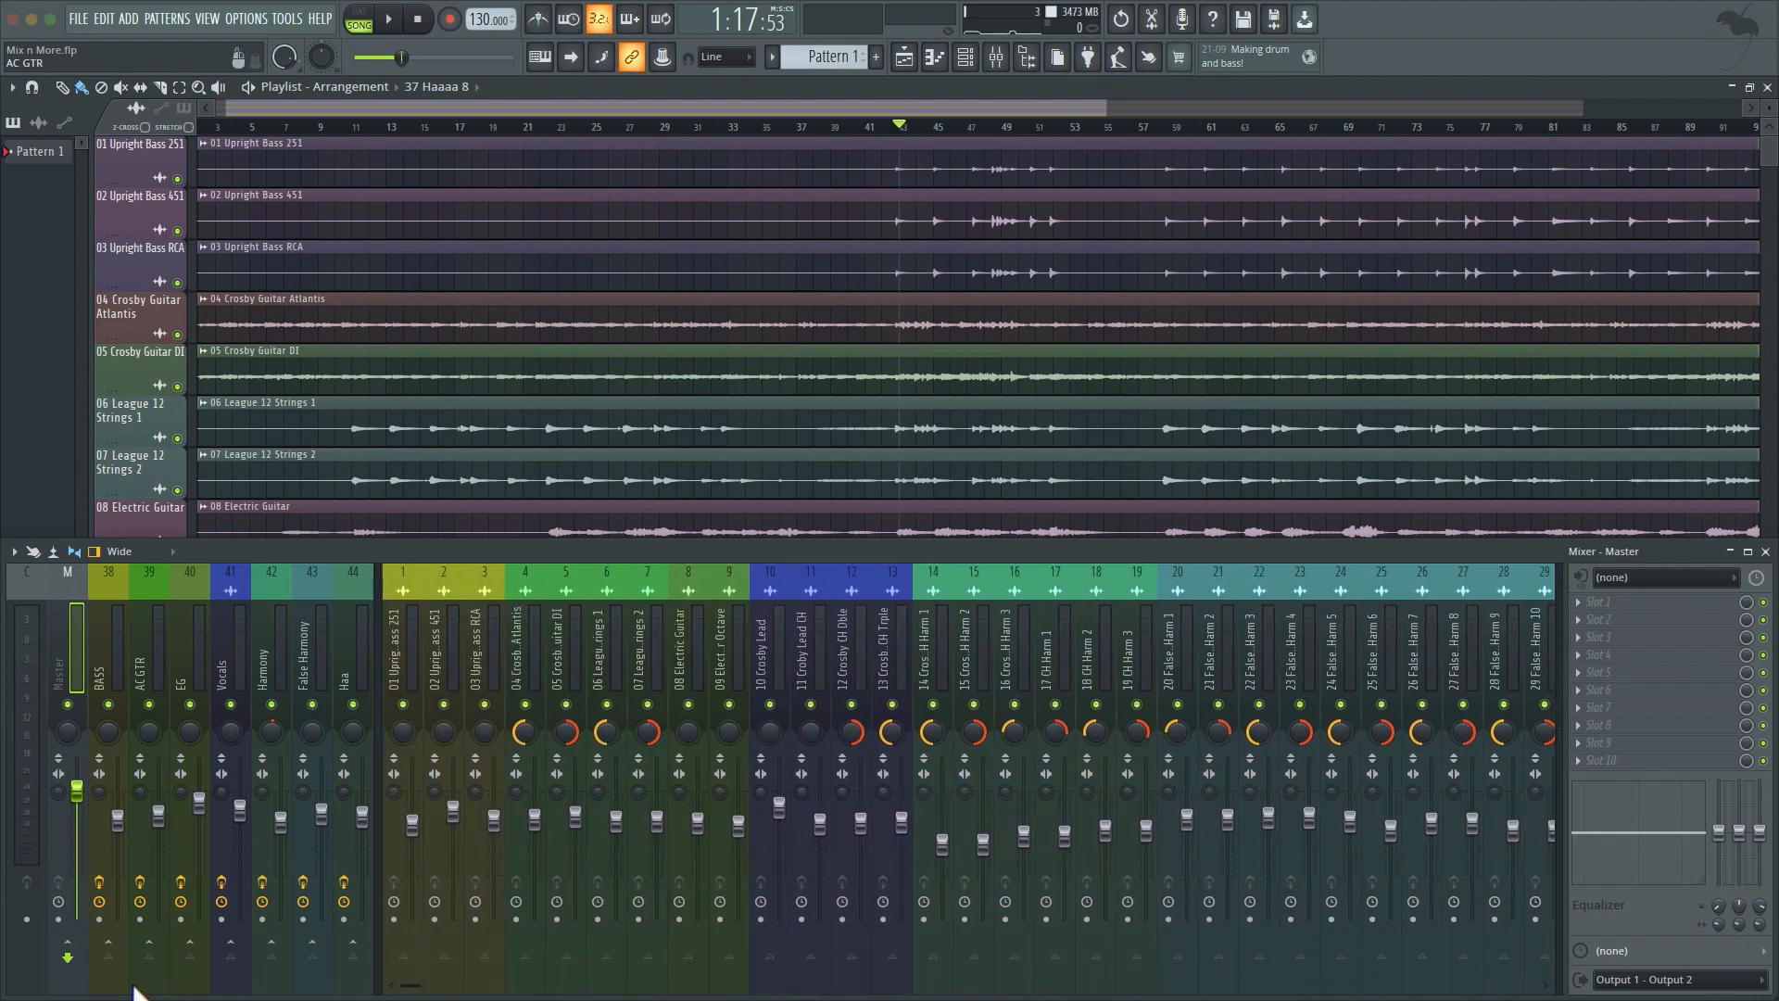
pyautogui.click(147, 661)
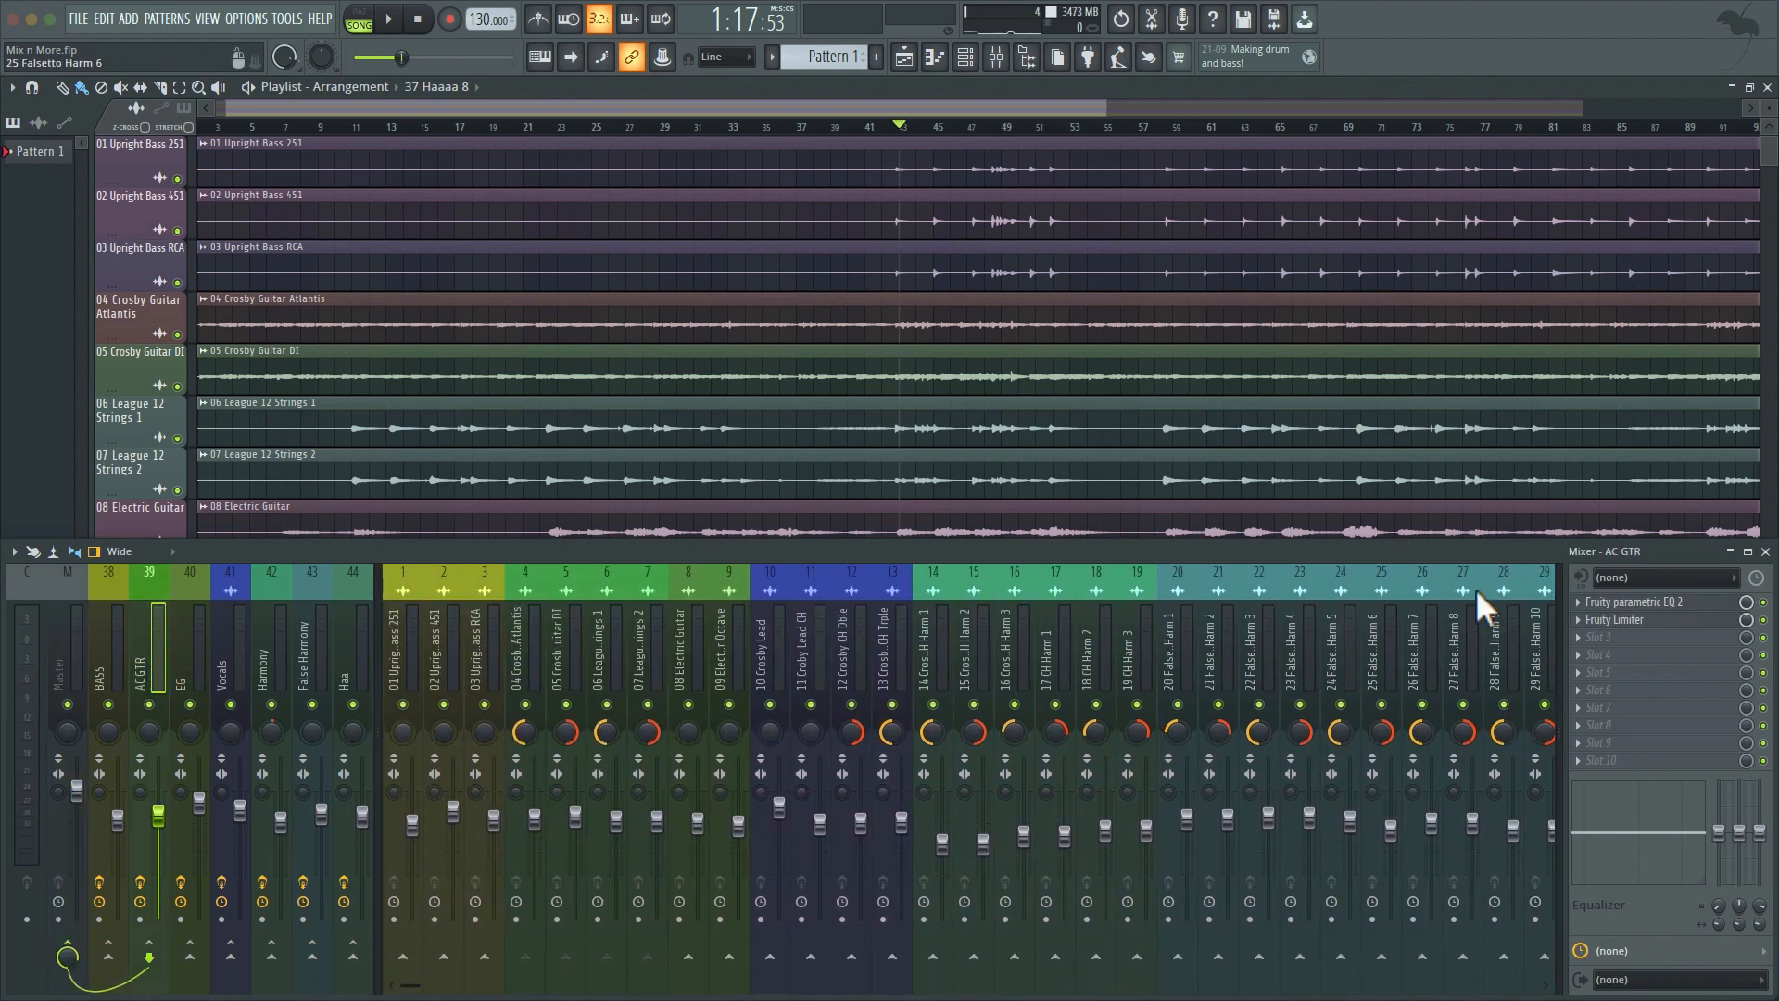
pyautogui.click(119, 666)
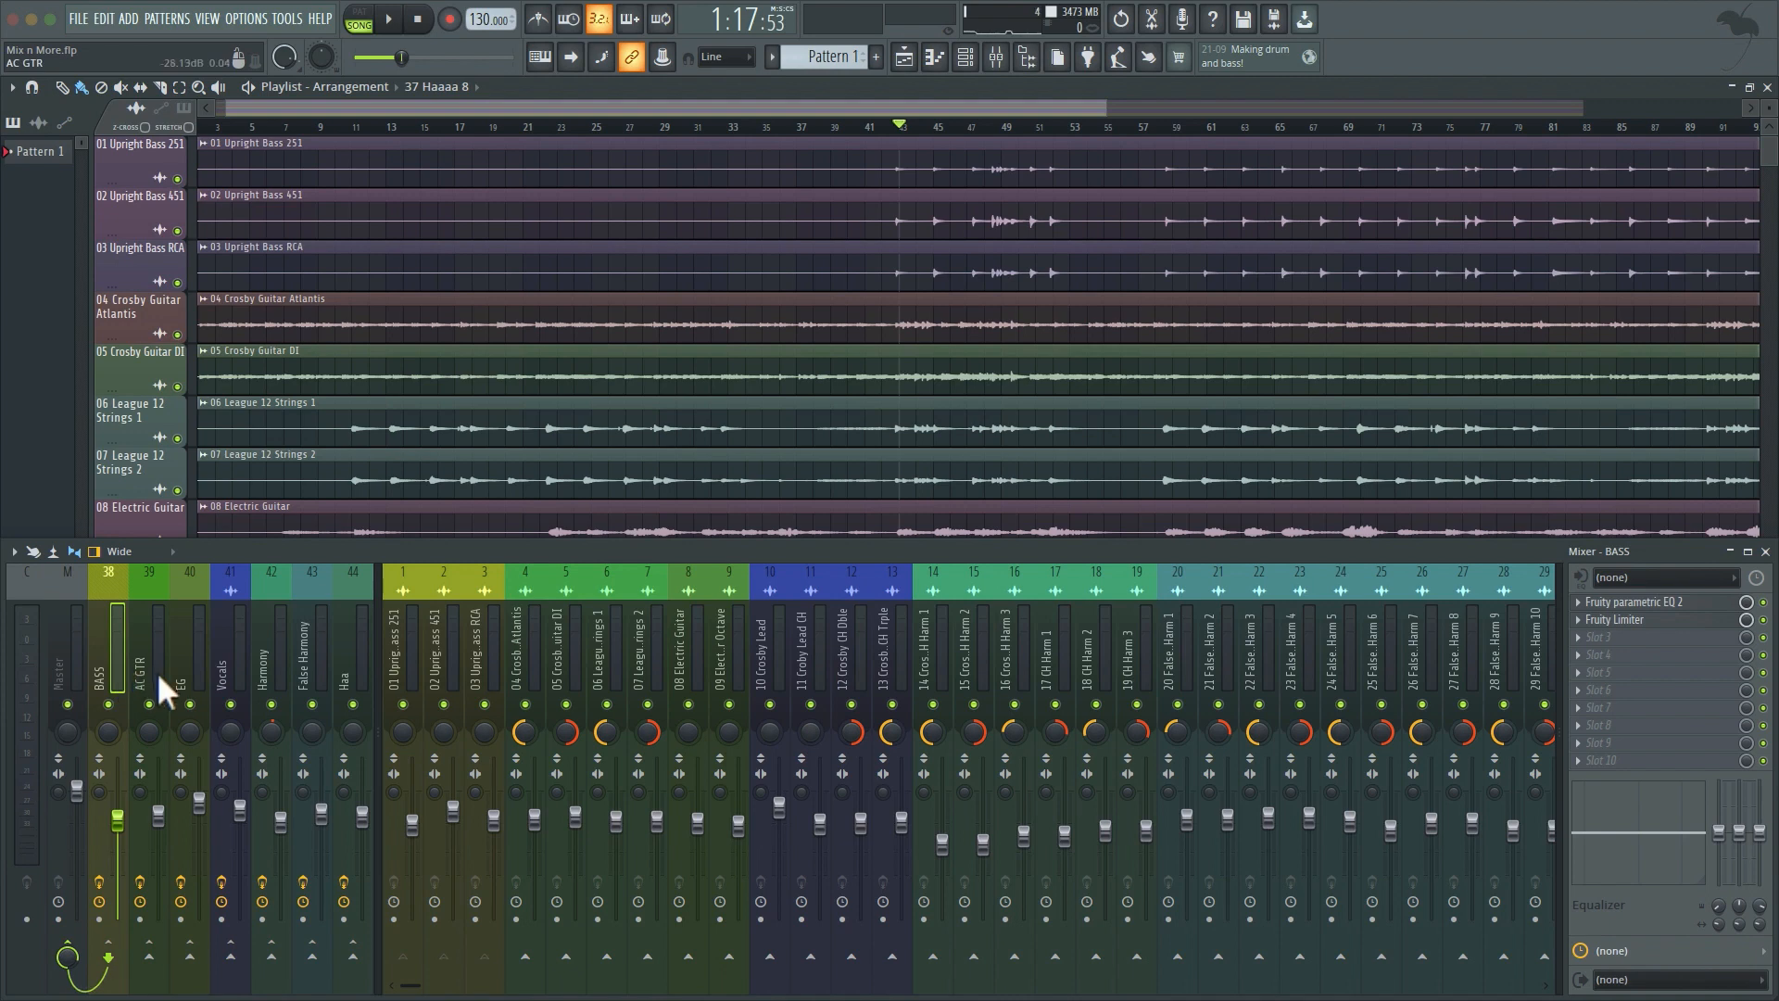
pyautogui.click(145, 668)
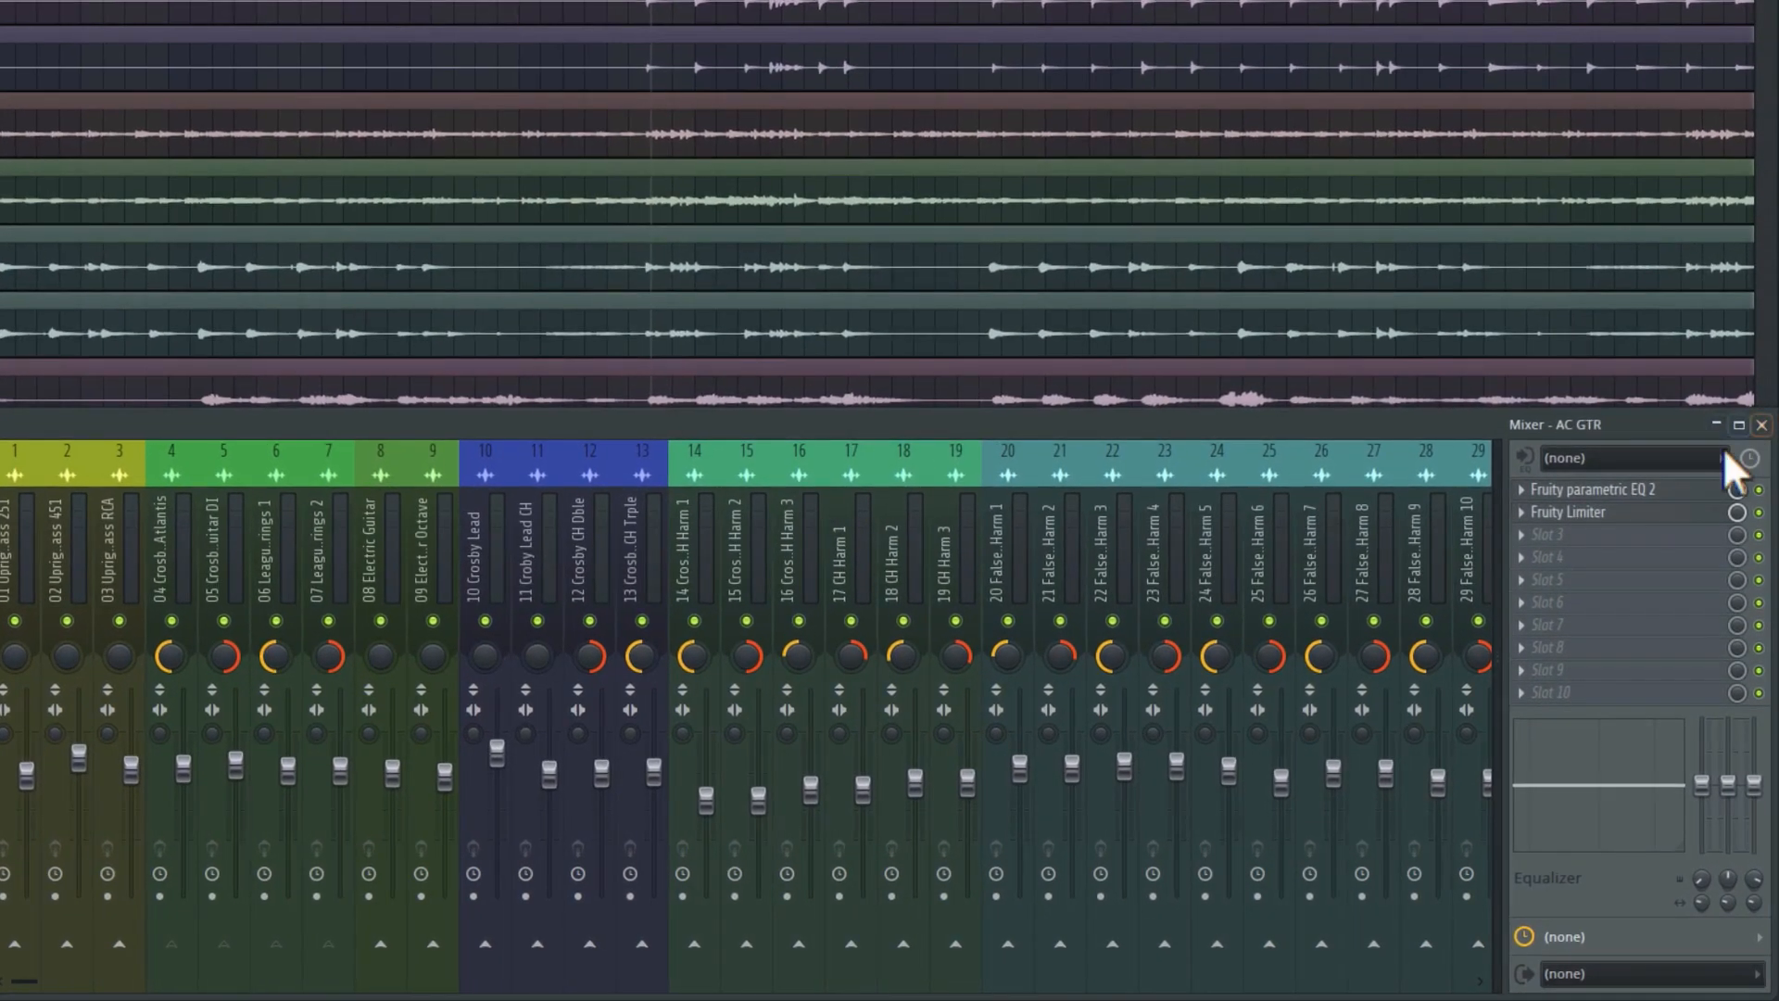
pyautogui.click(1560, 537)
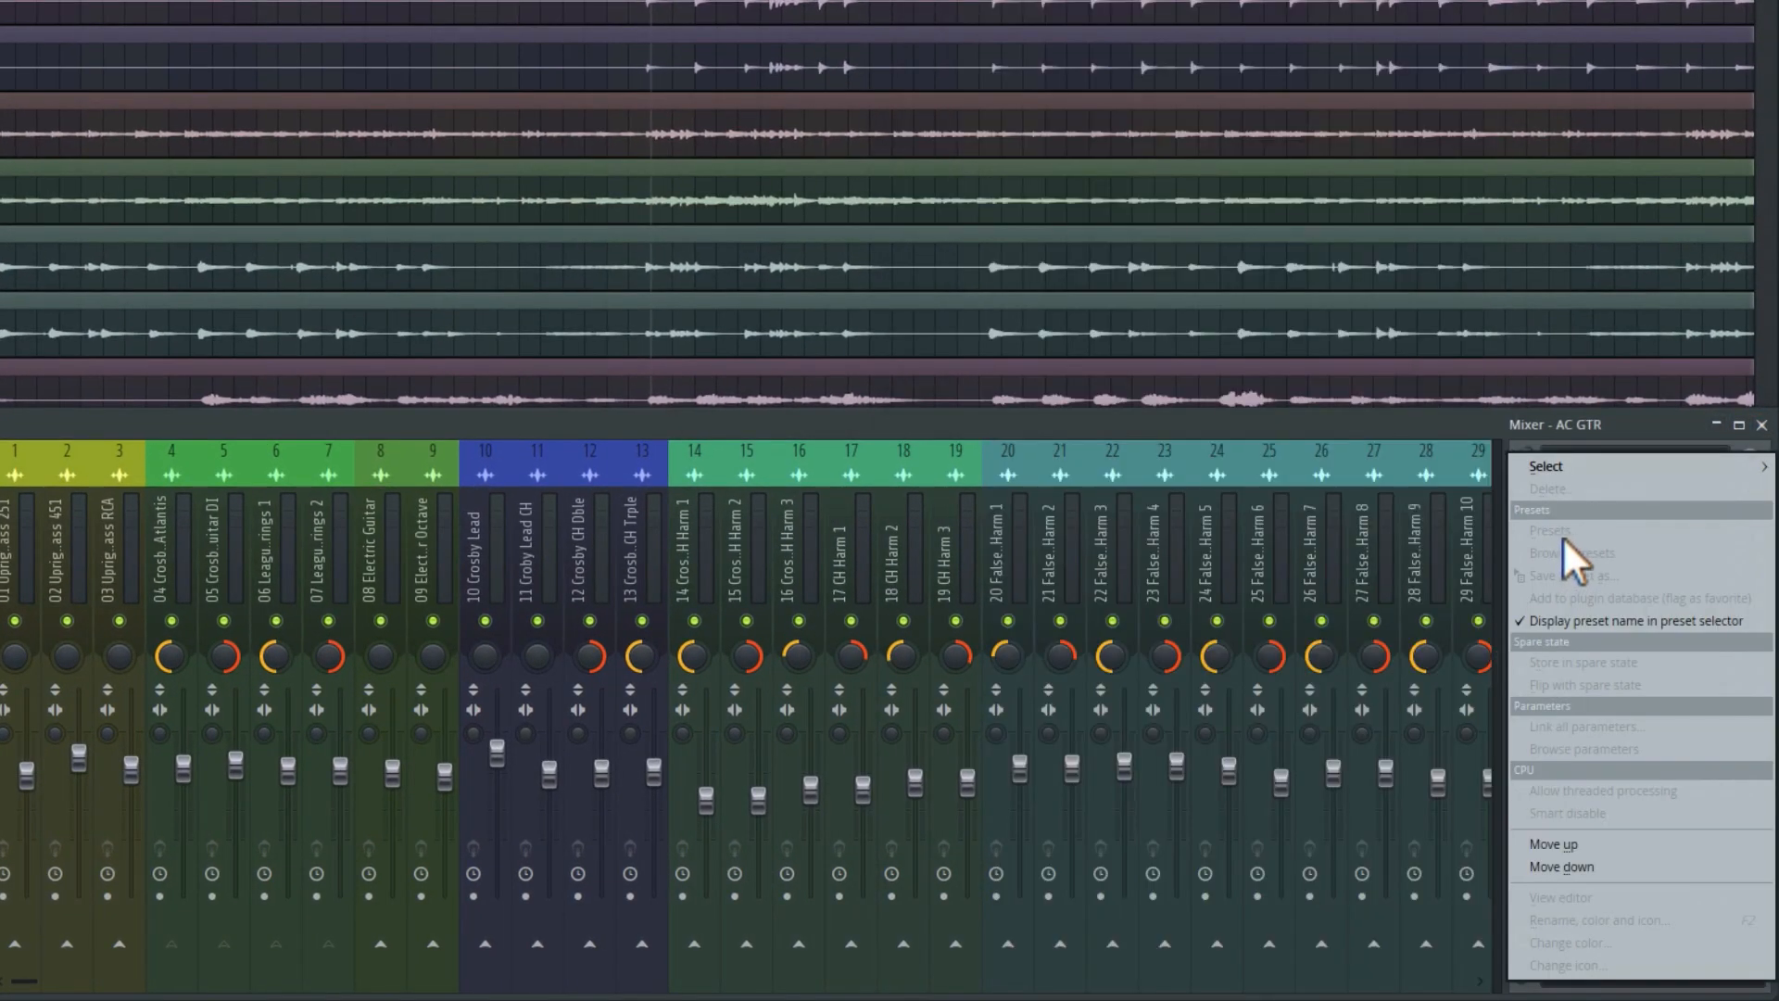
pyautogui.moveTo(1583, 465)
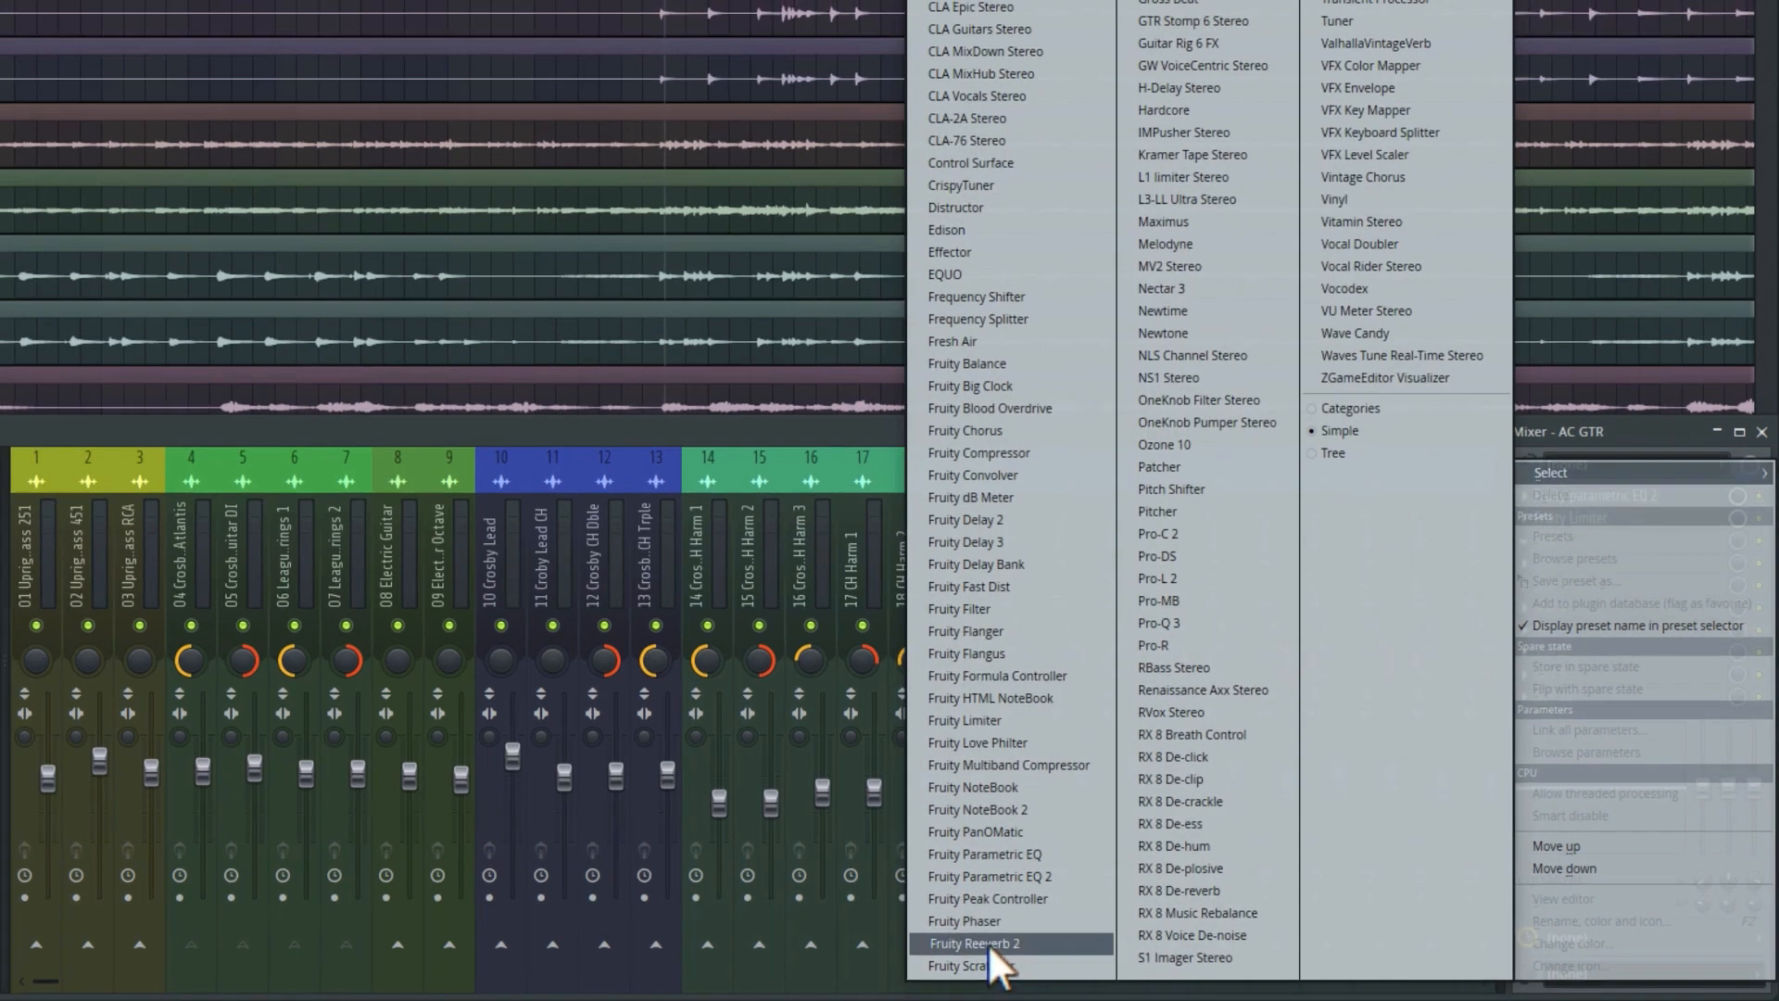
pyautogui.click(981, 941)
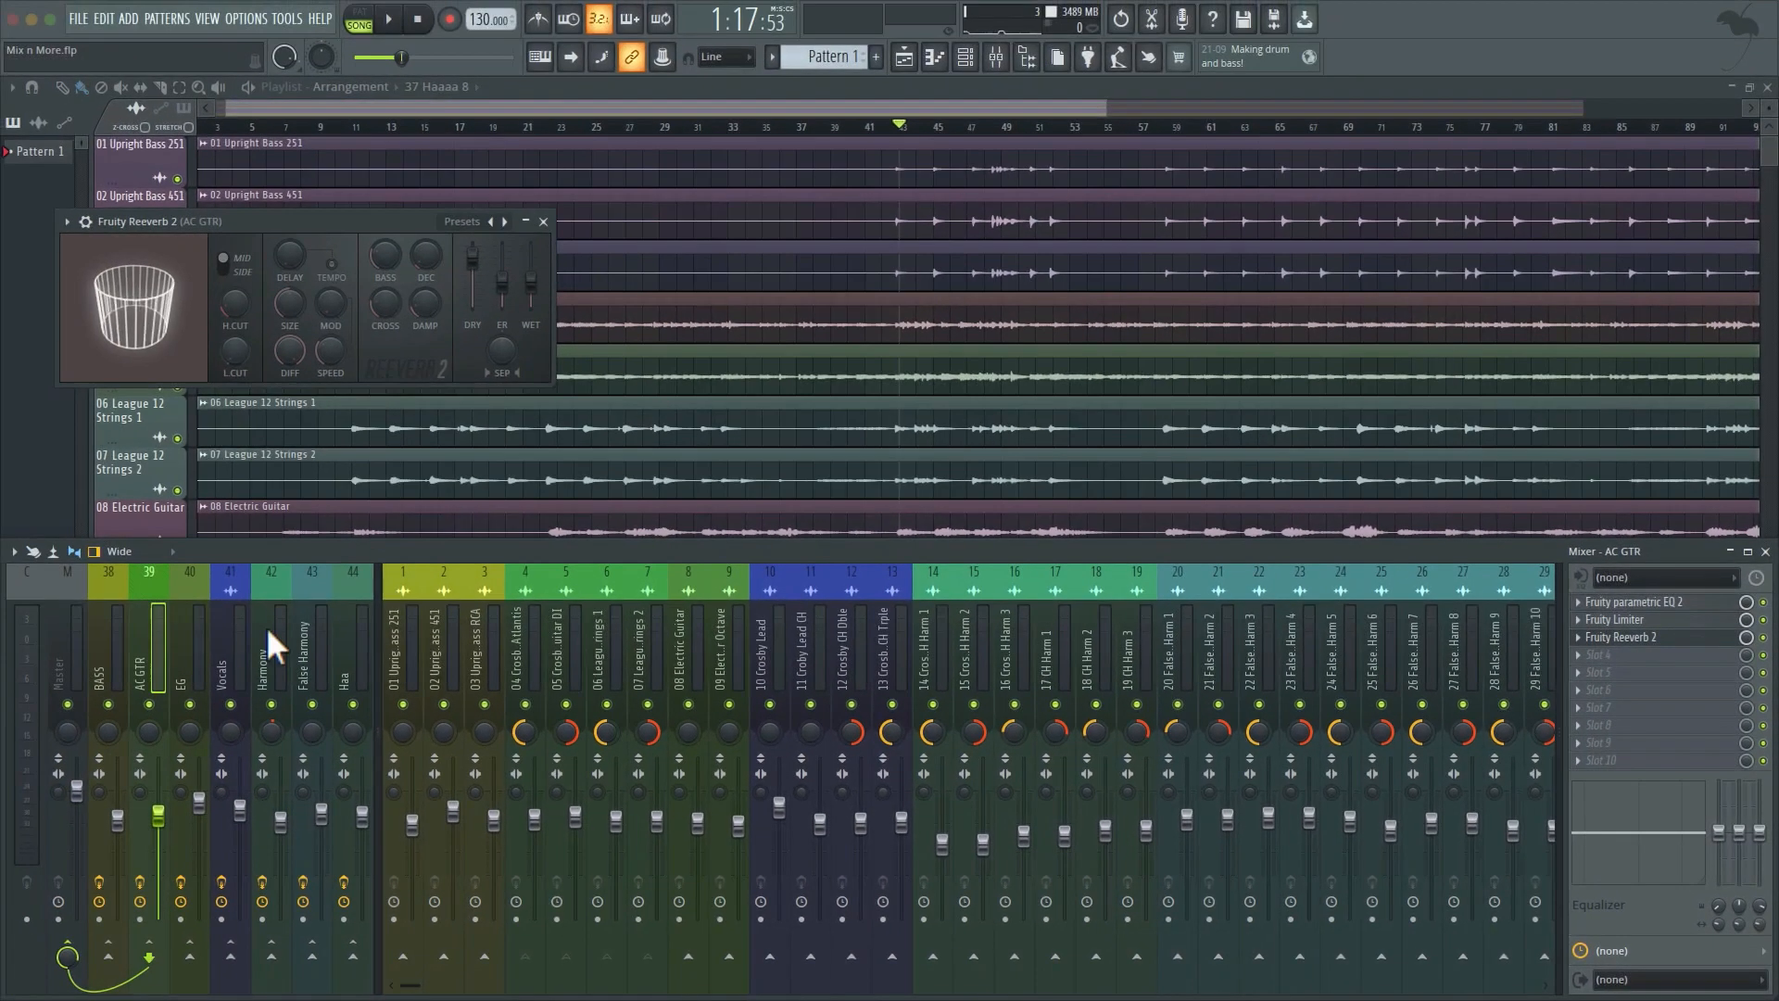
# Step: Audition the AC GTR reverb with its wet level raised during playback, and delete Fruity Reeverb 2 from the bus
pyautogui.press('space')
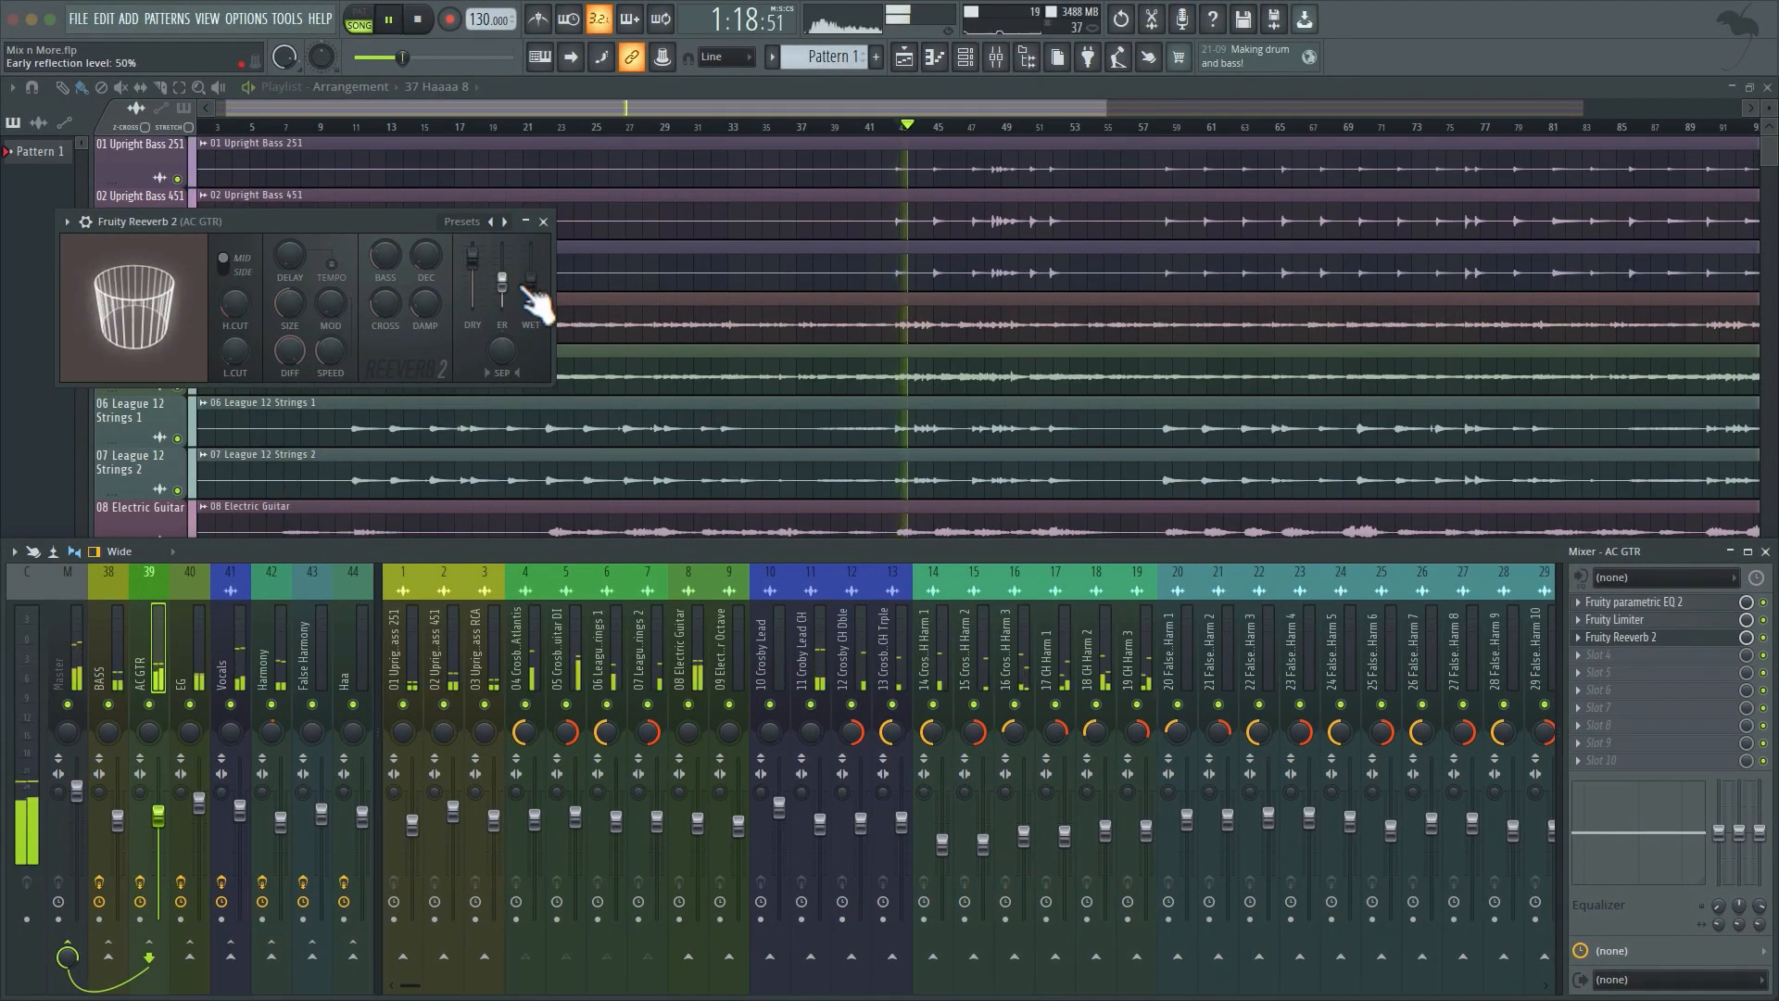
pyautogui.moveTo(531, 280); pyautogui.dragTo(531, 245)
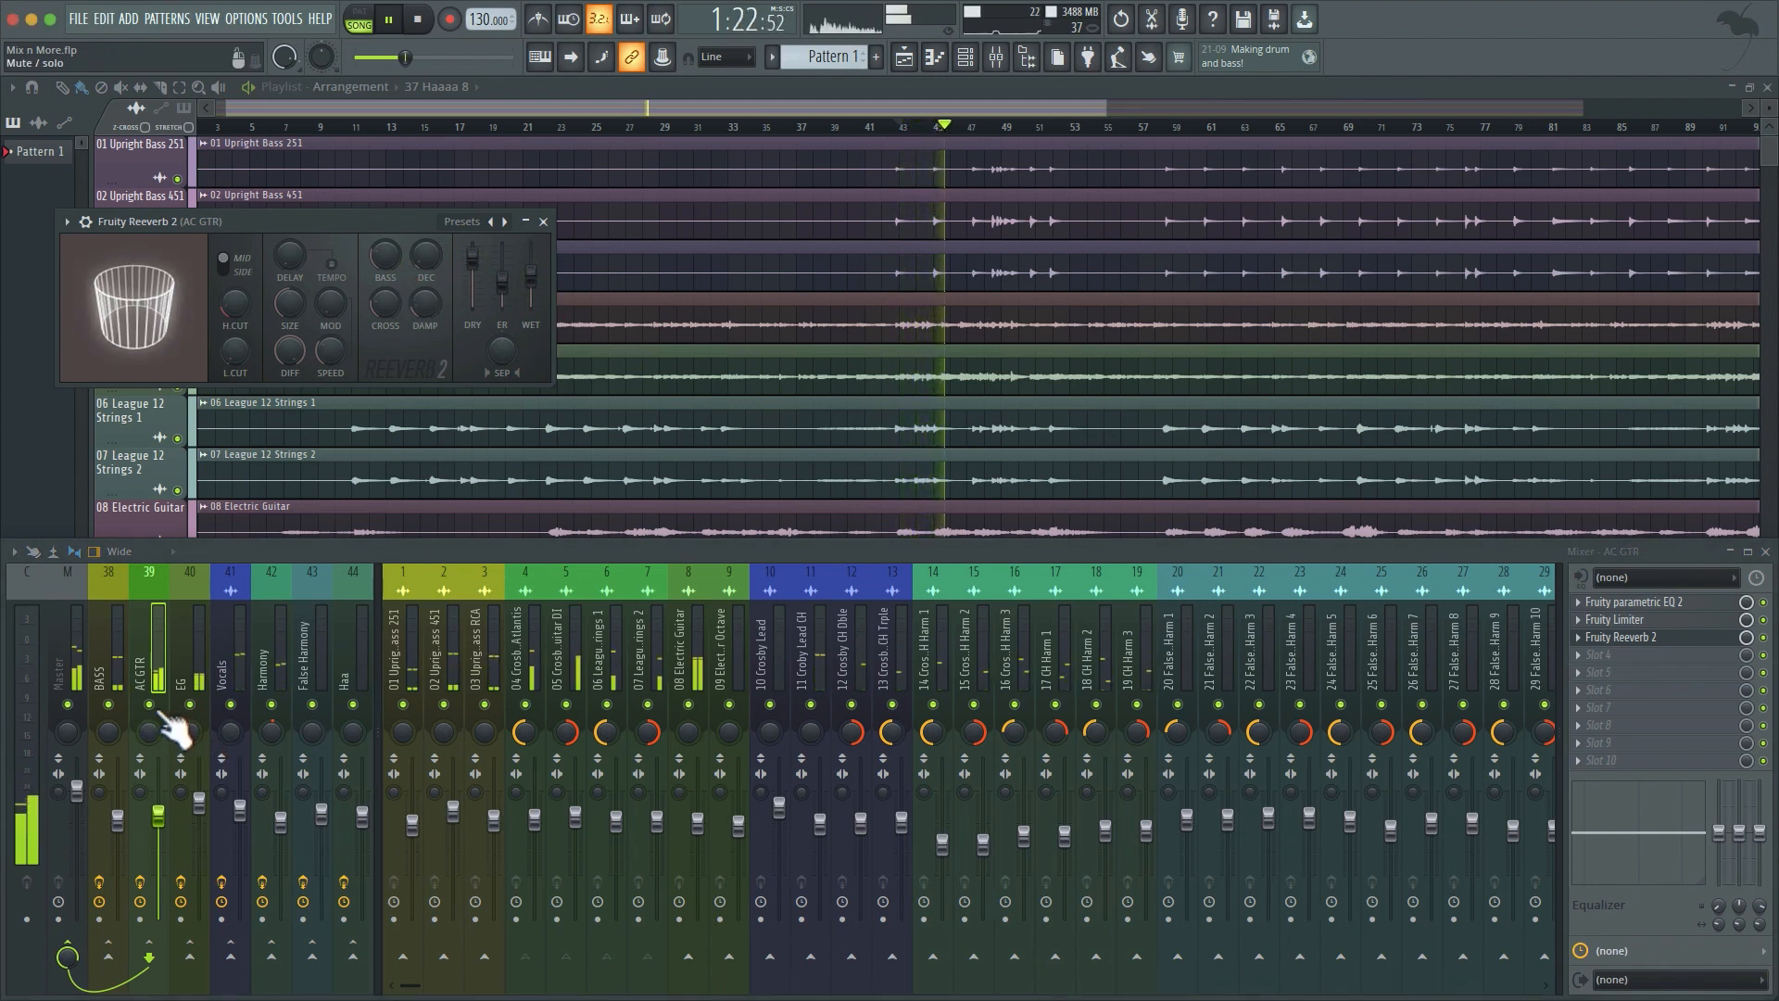
pyautogui.press('space')
pyautogui.click(543, 222)
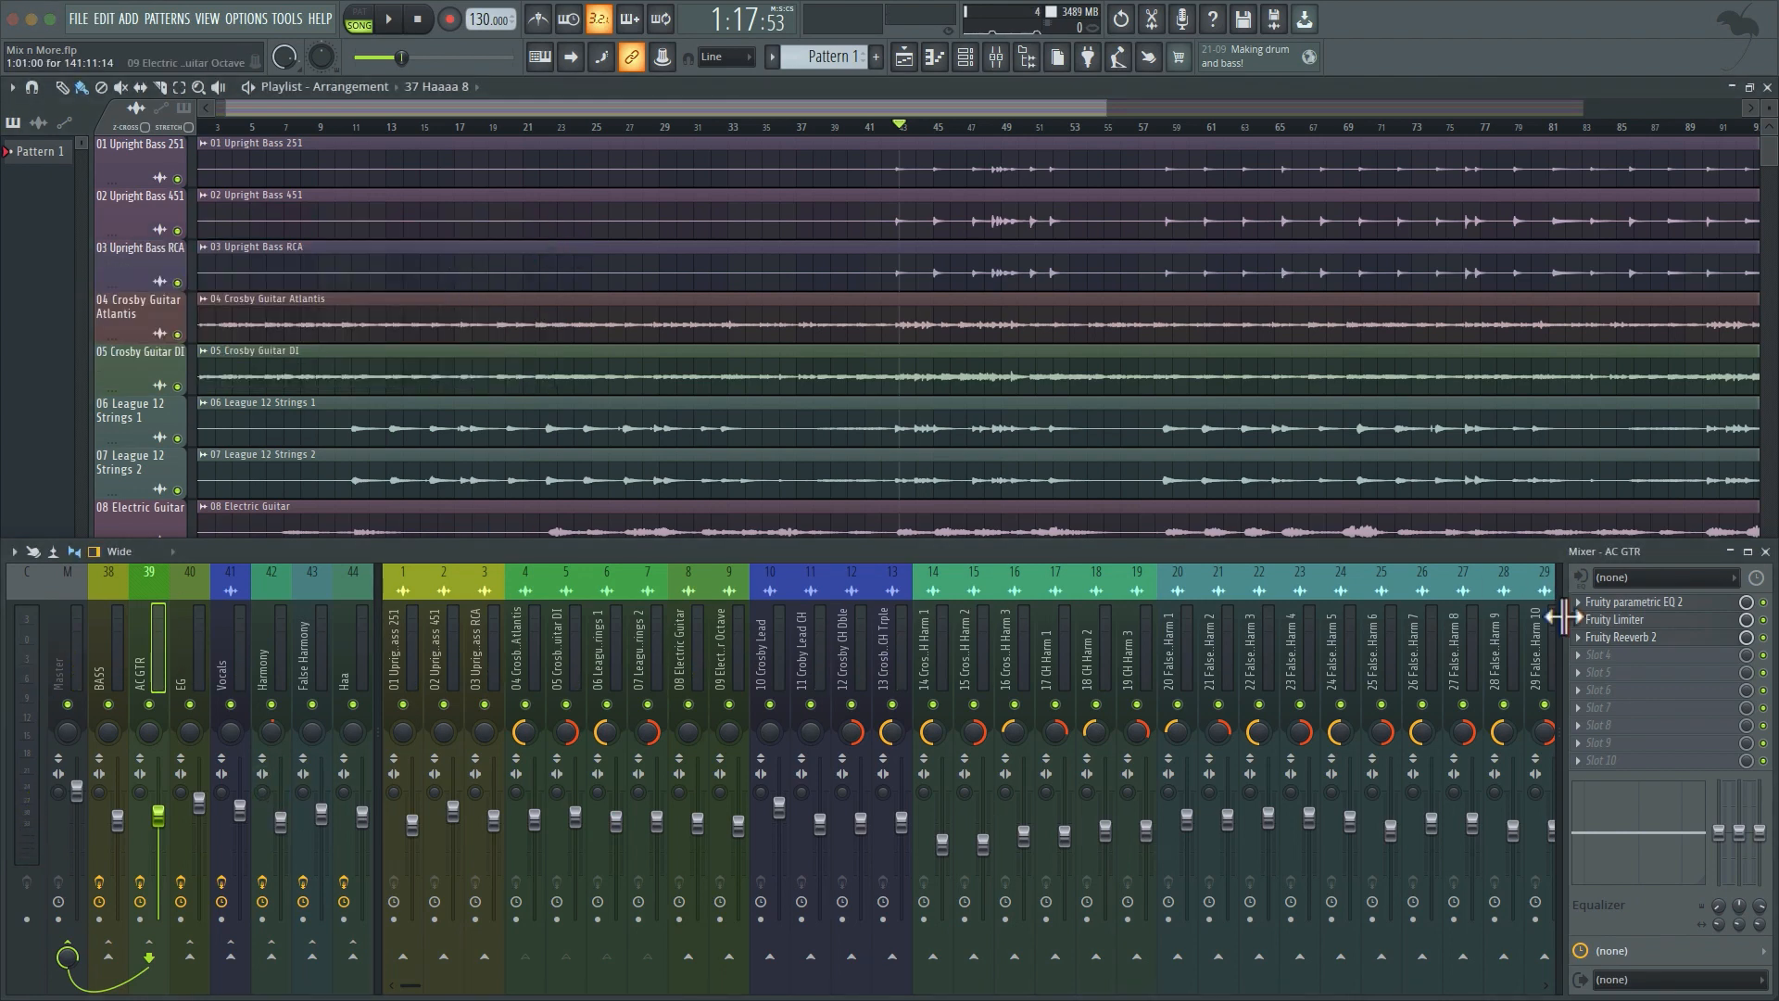
pyautogui.rightClick(1577, 637)
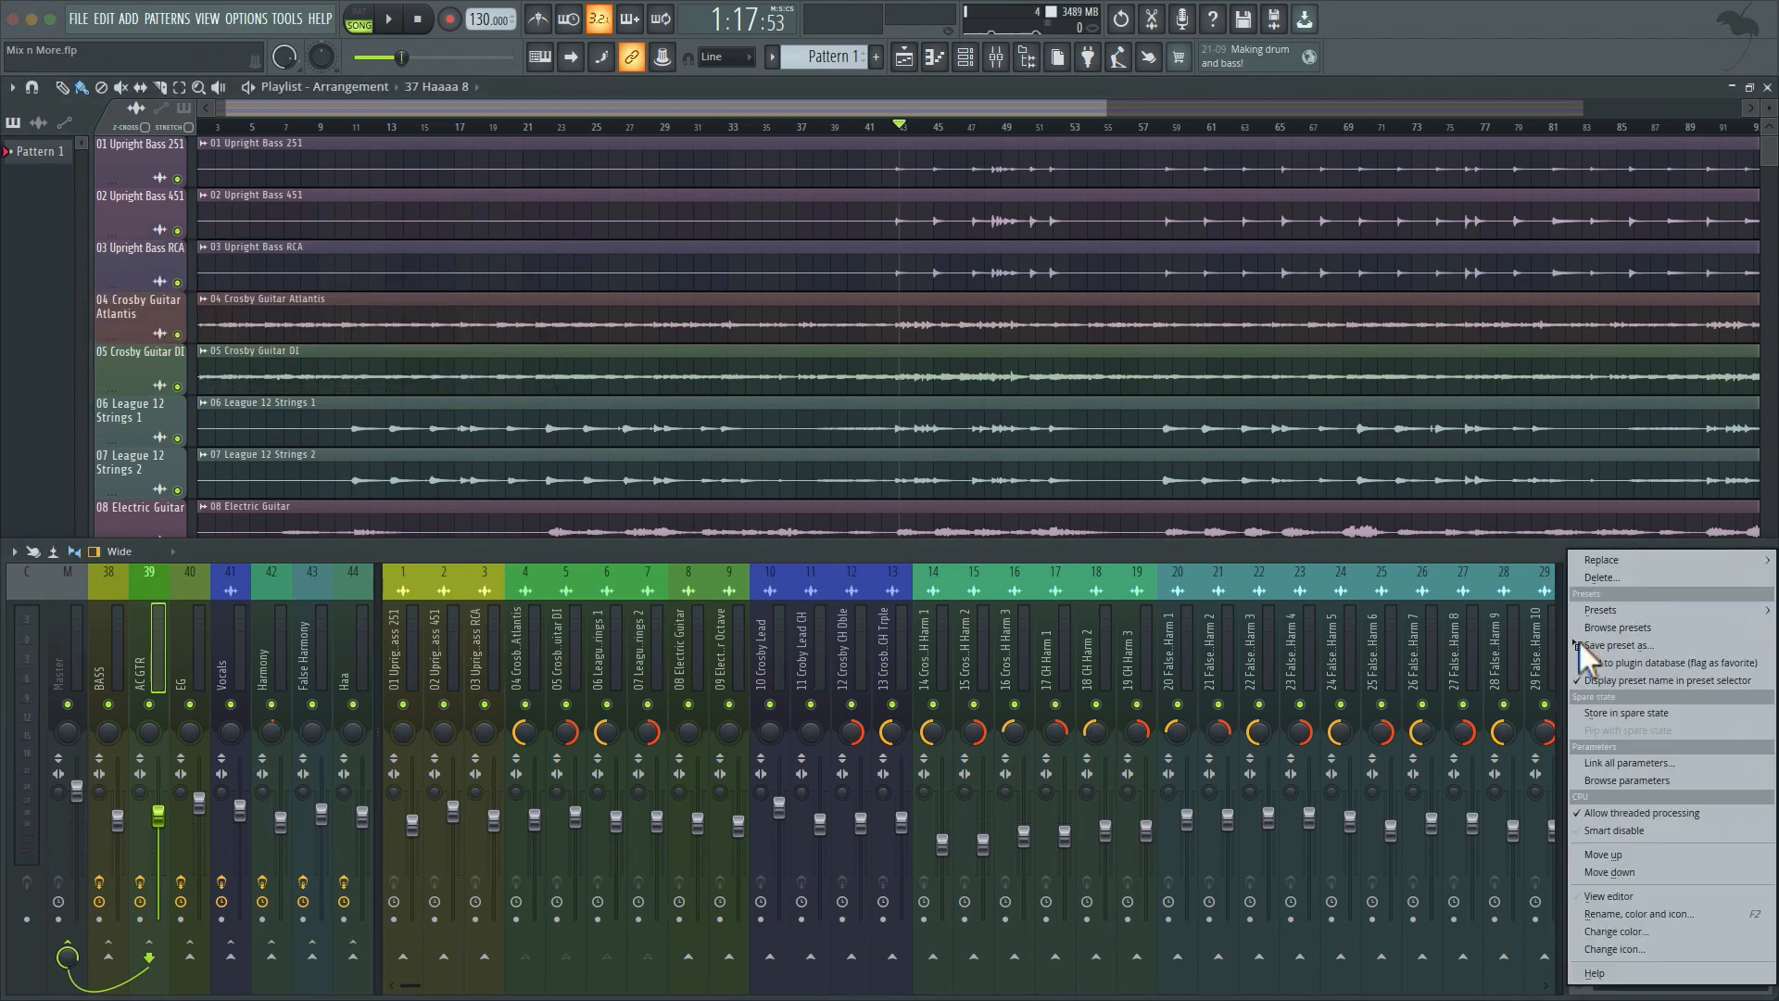
pyautogui.click(1616, 581)
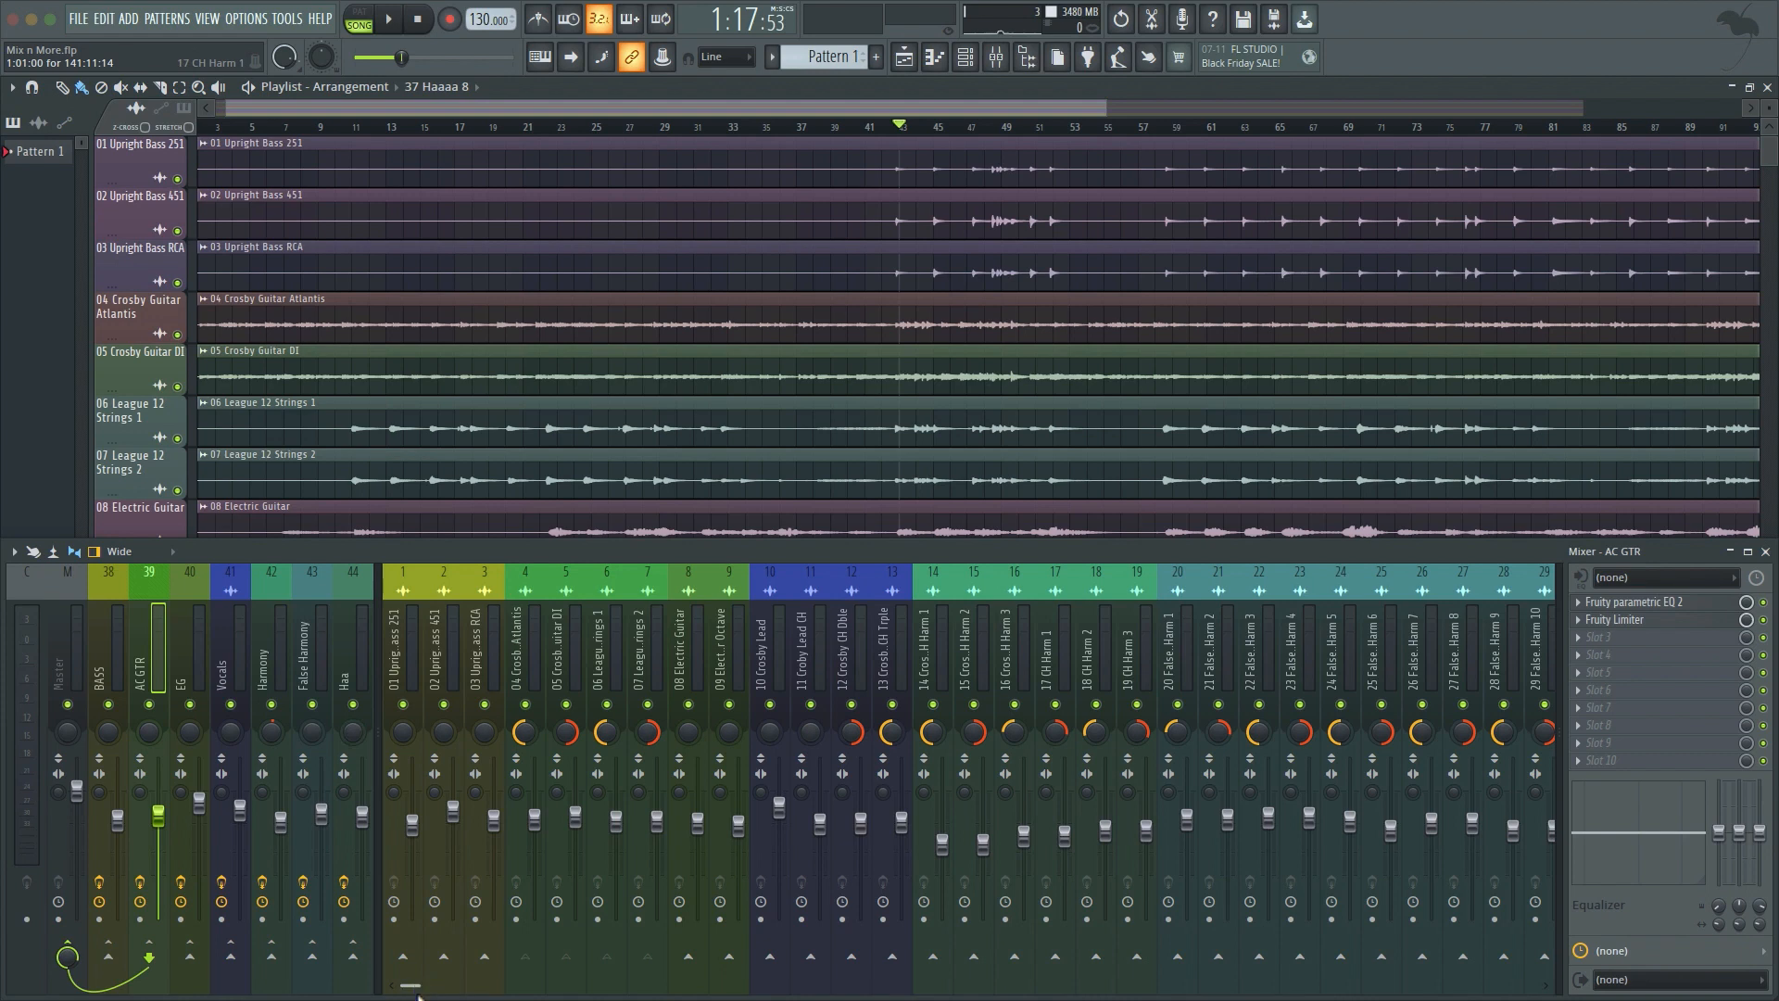
# Step: Rename the empty mixer track Insert 45 as Reverb
pyautogui.moveTo(411, 990); pyautogui.dragTo(863, 983)
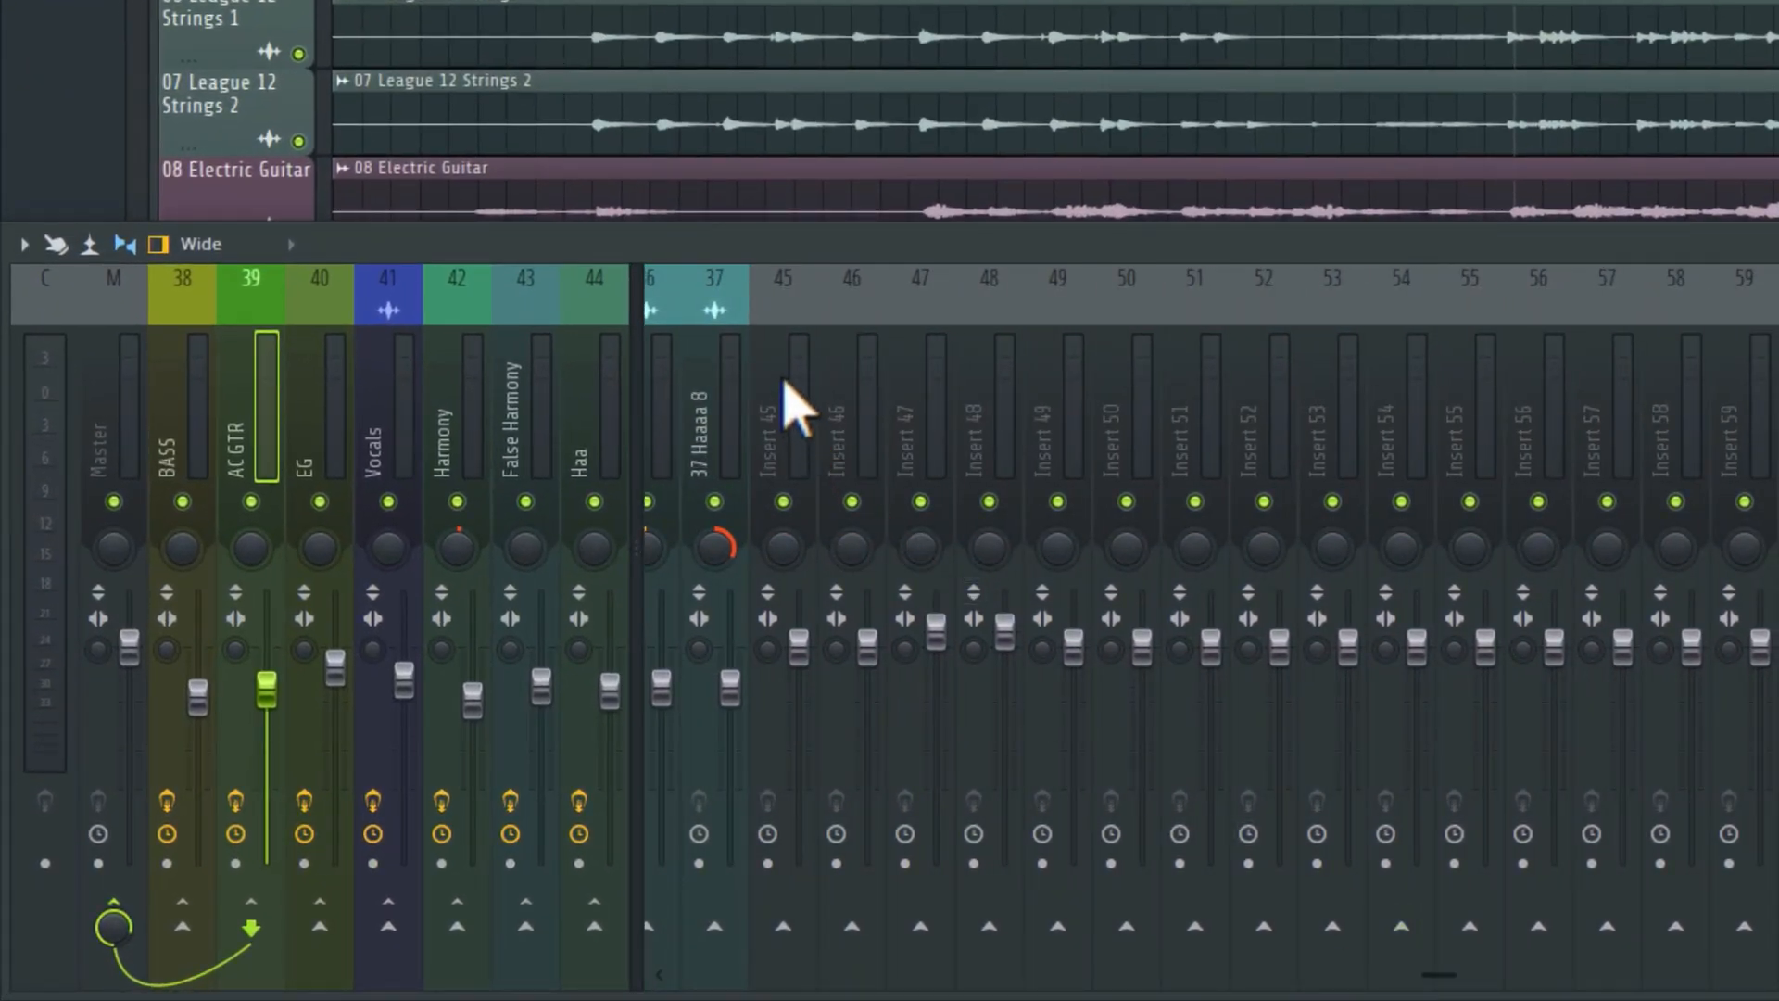
pyautogui.click(793, 403)
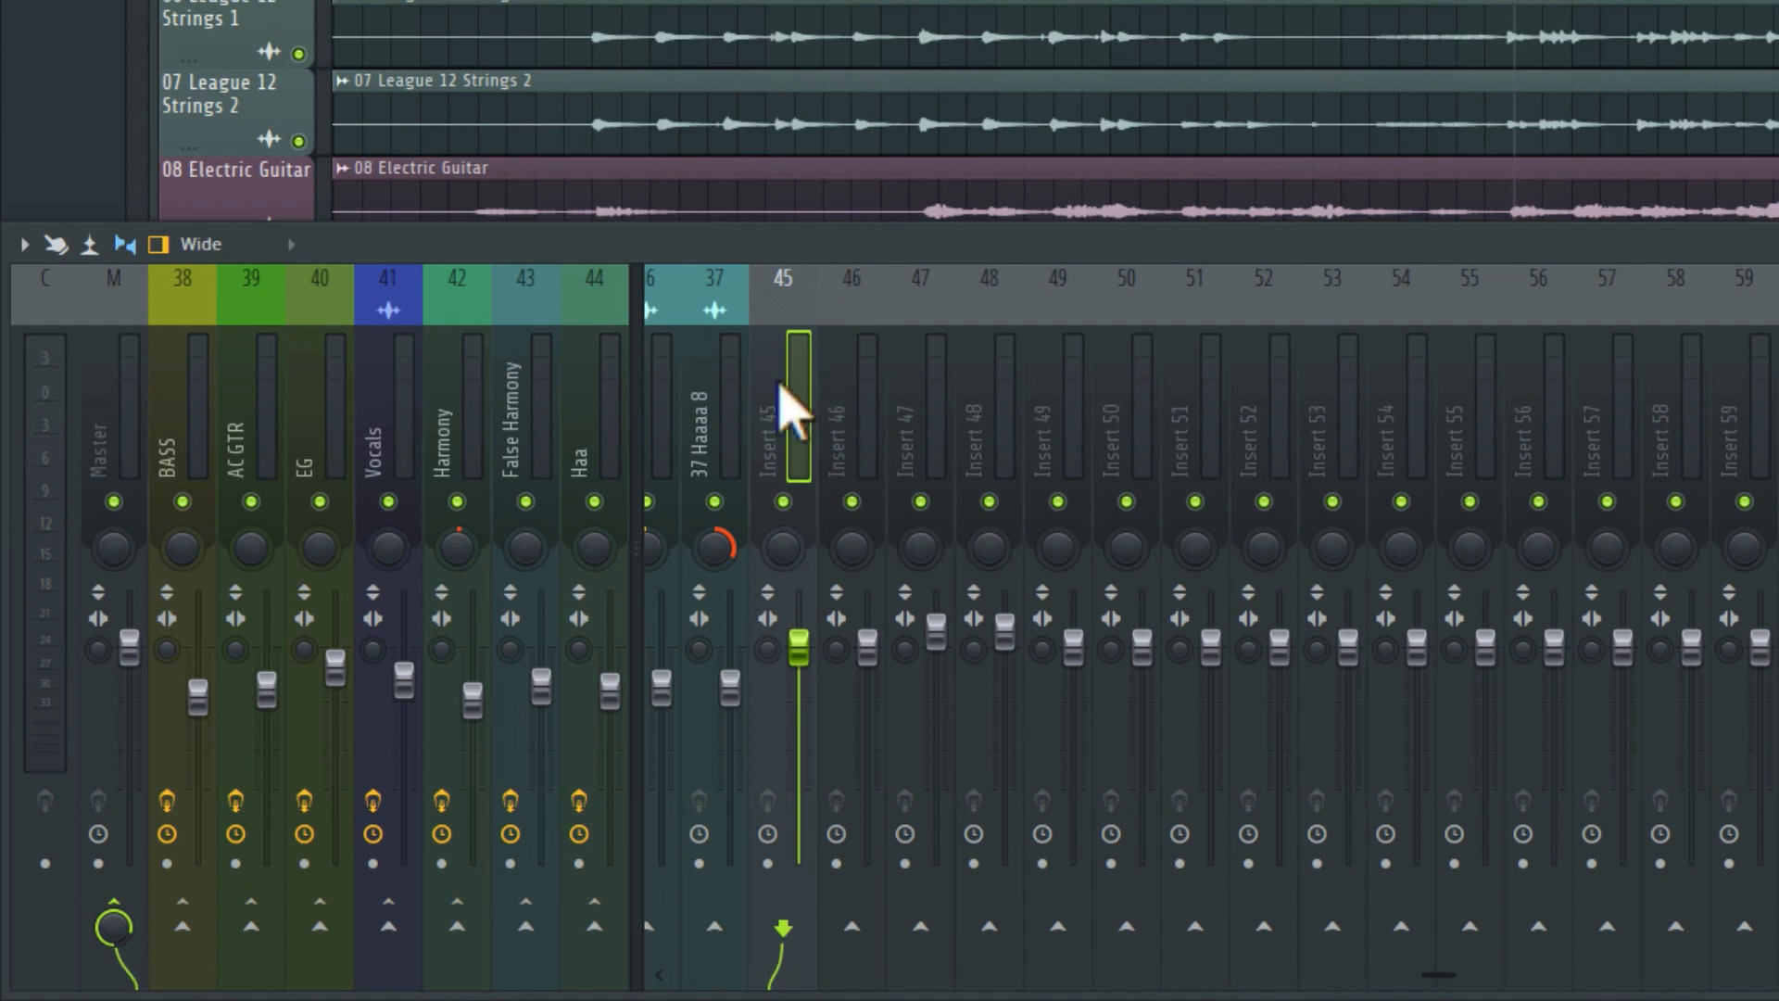
pyautogui.rightClick(794, 389)
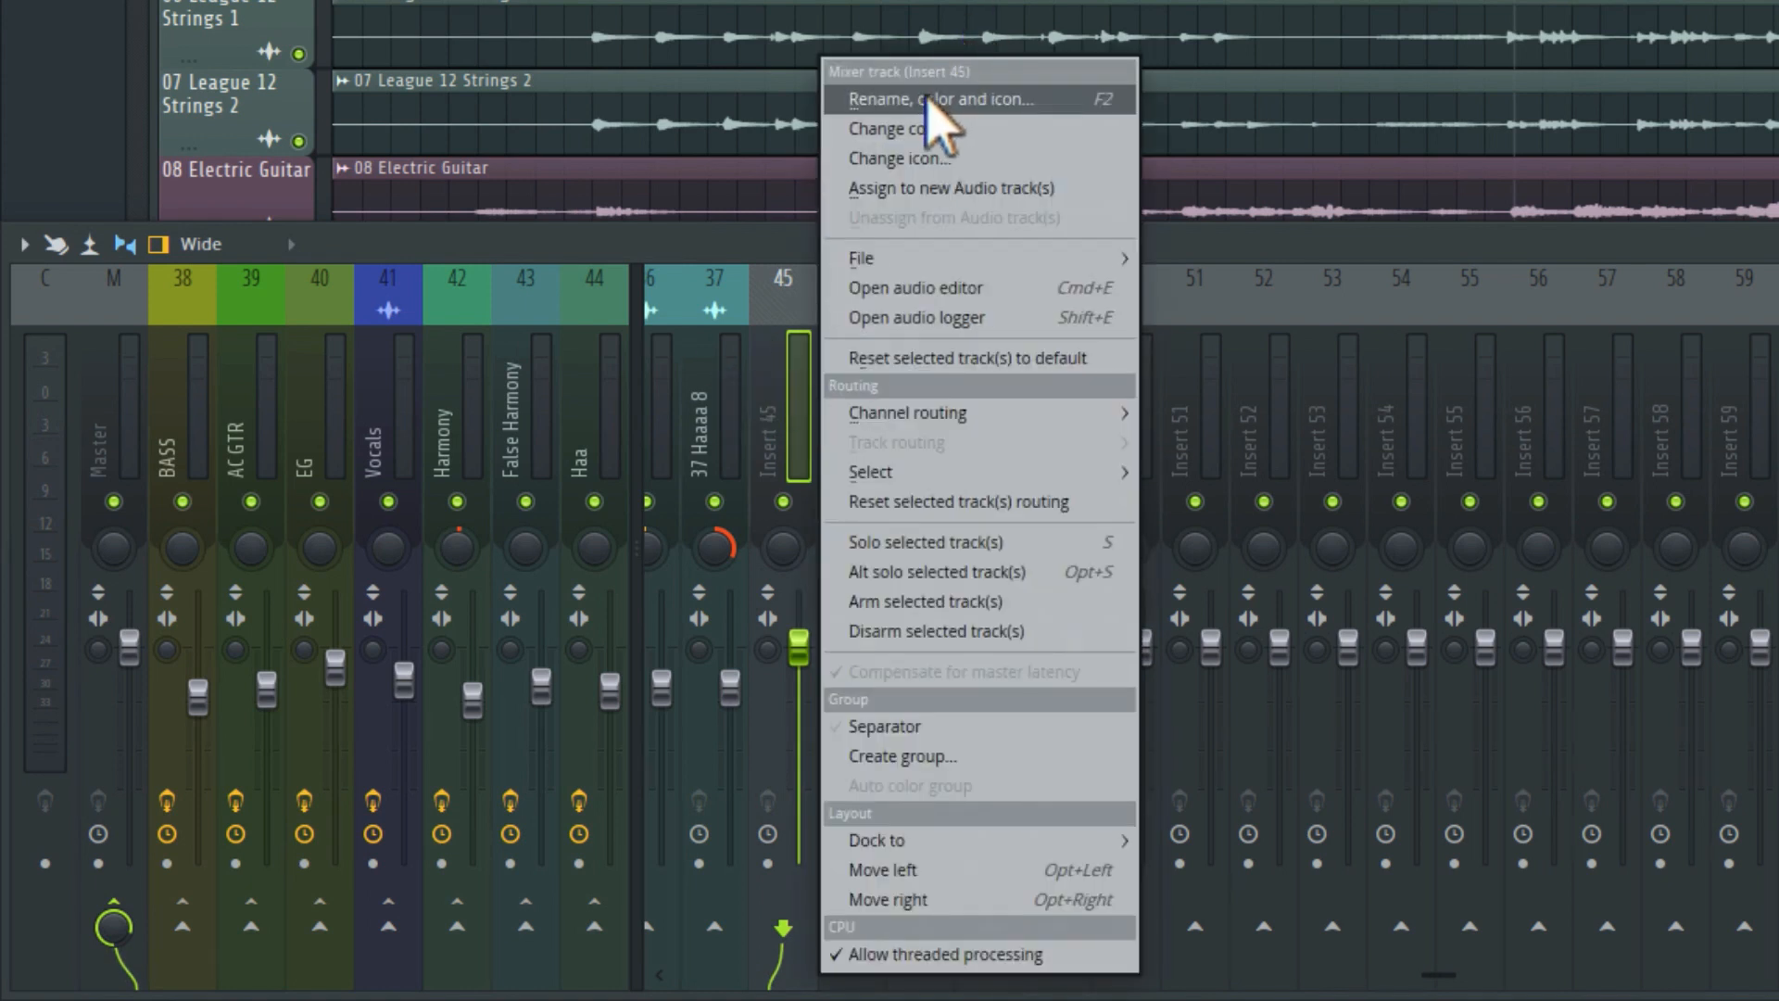
pyautogui.click(925, 100)
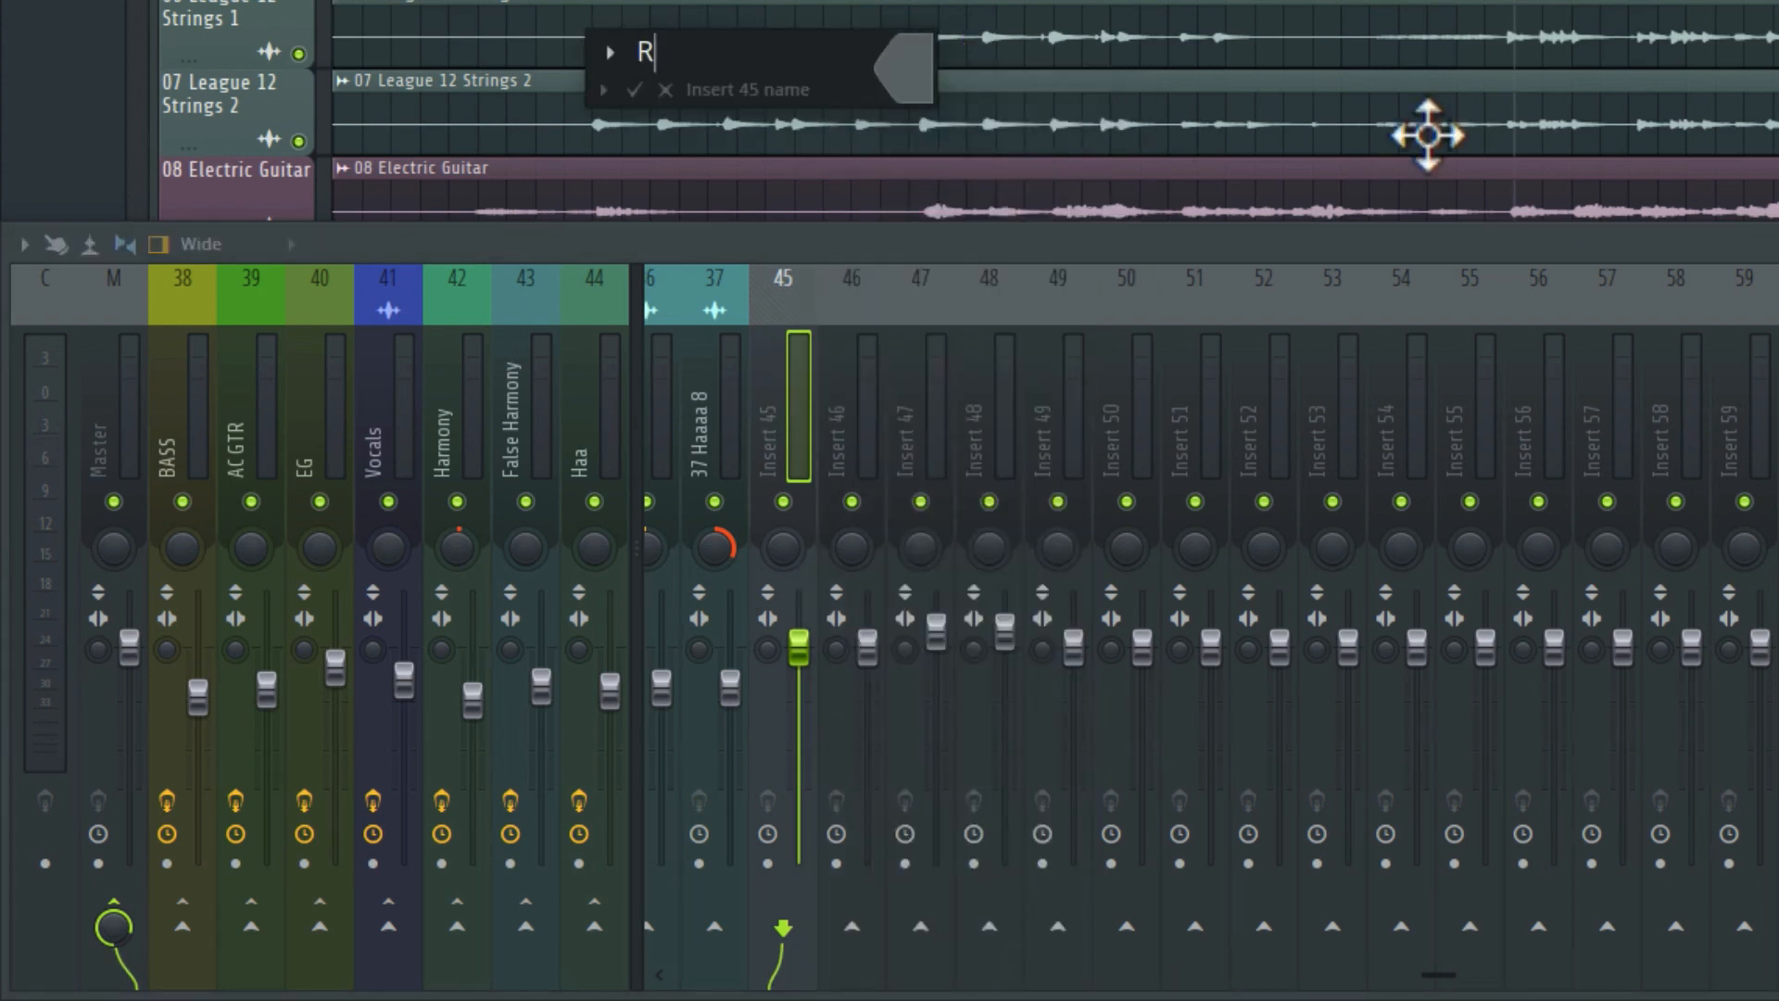
pyautogui.press('Return')
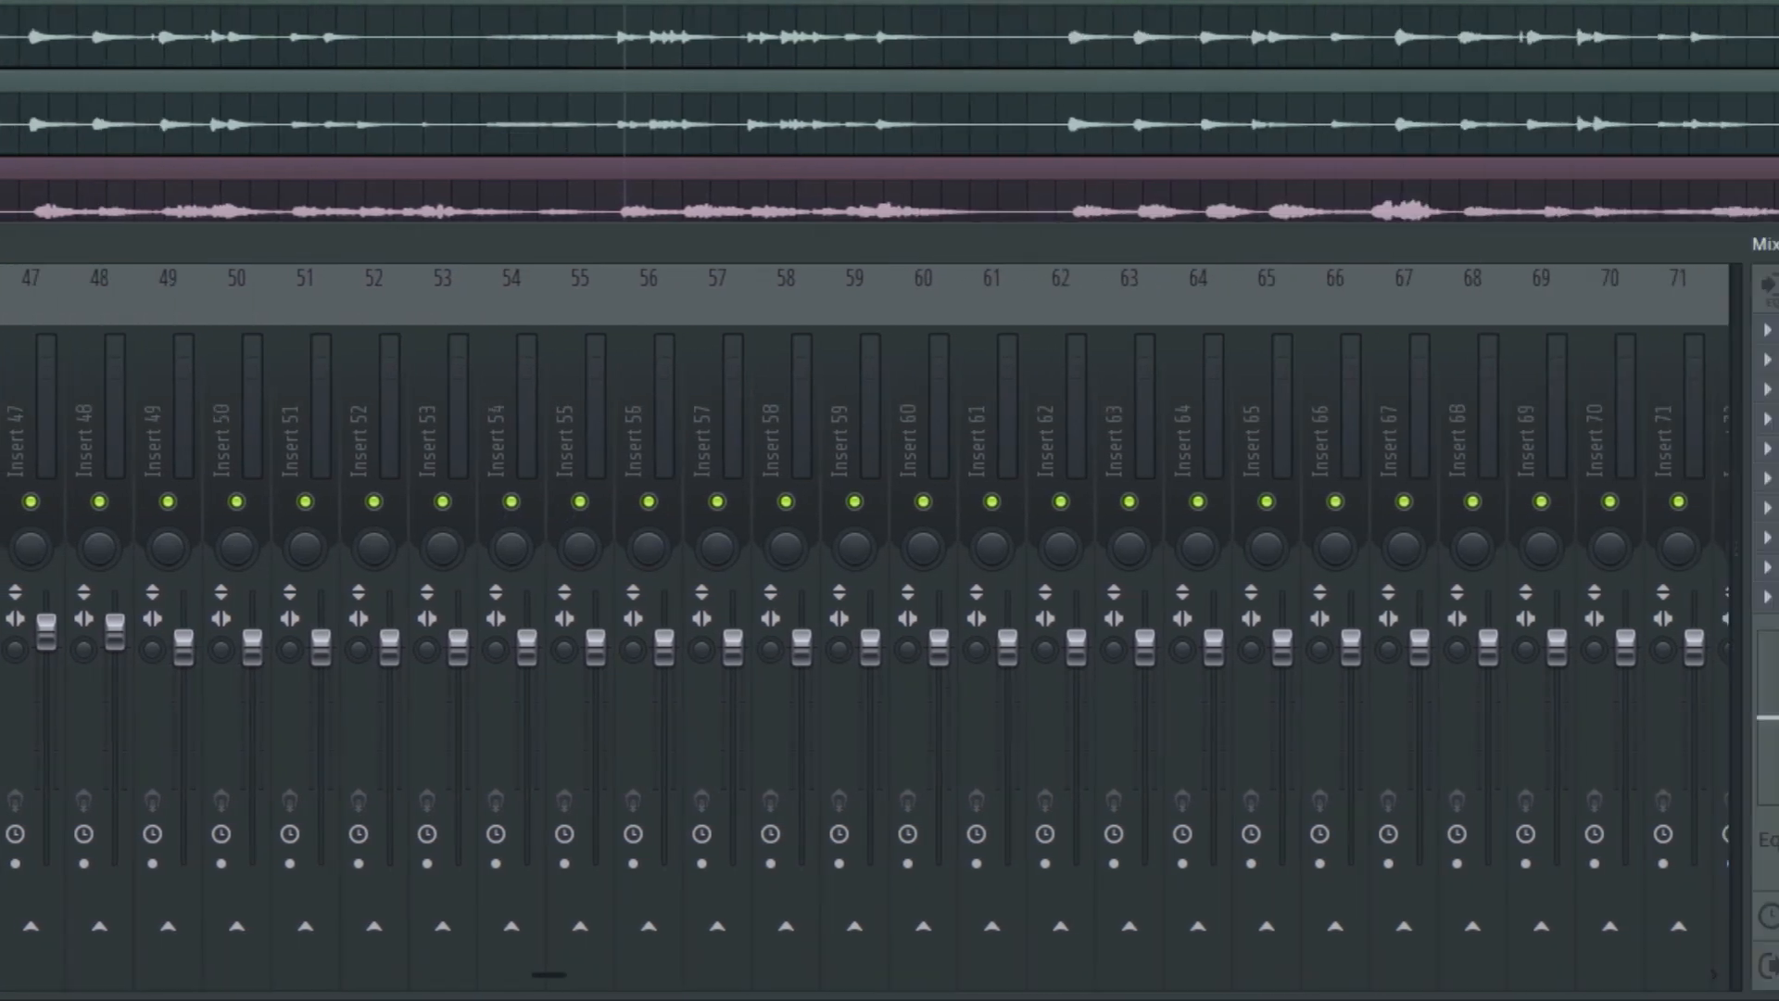
# Step: Load Fruity Reeverb 2 in the first slot of the Reverb track, with dry at minimum and wet at maximum
pyautogui.click(1494, 326)
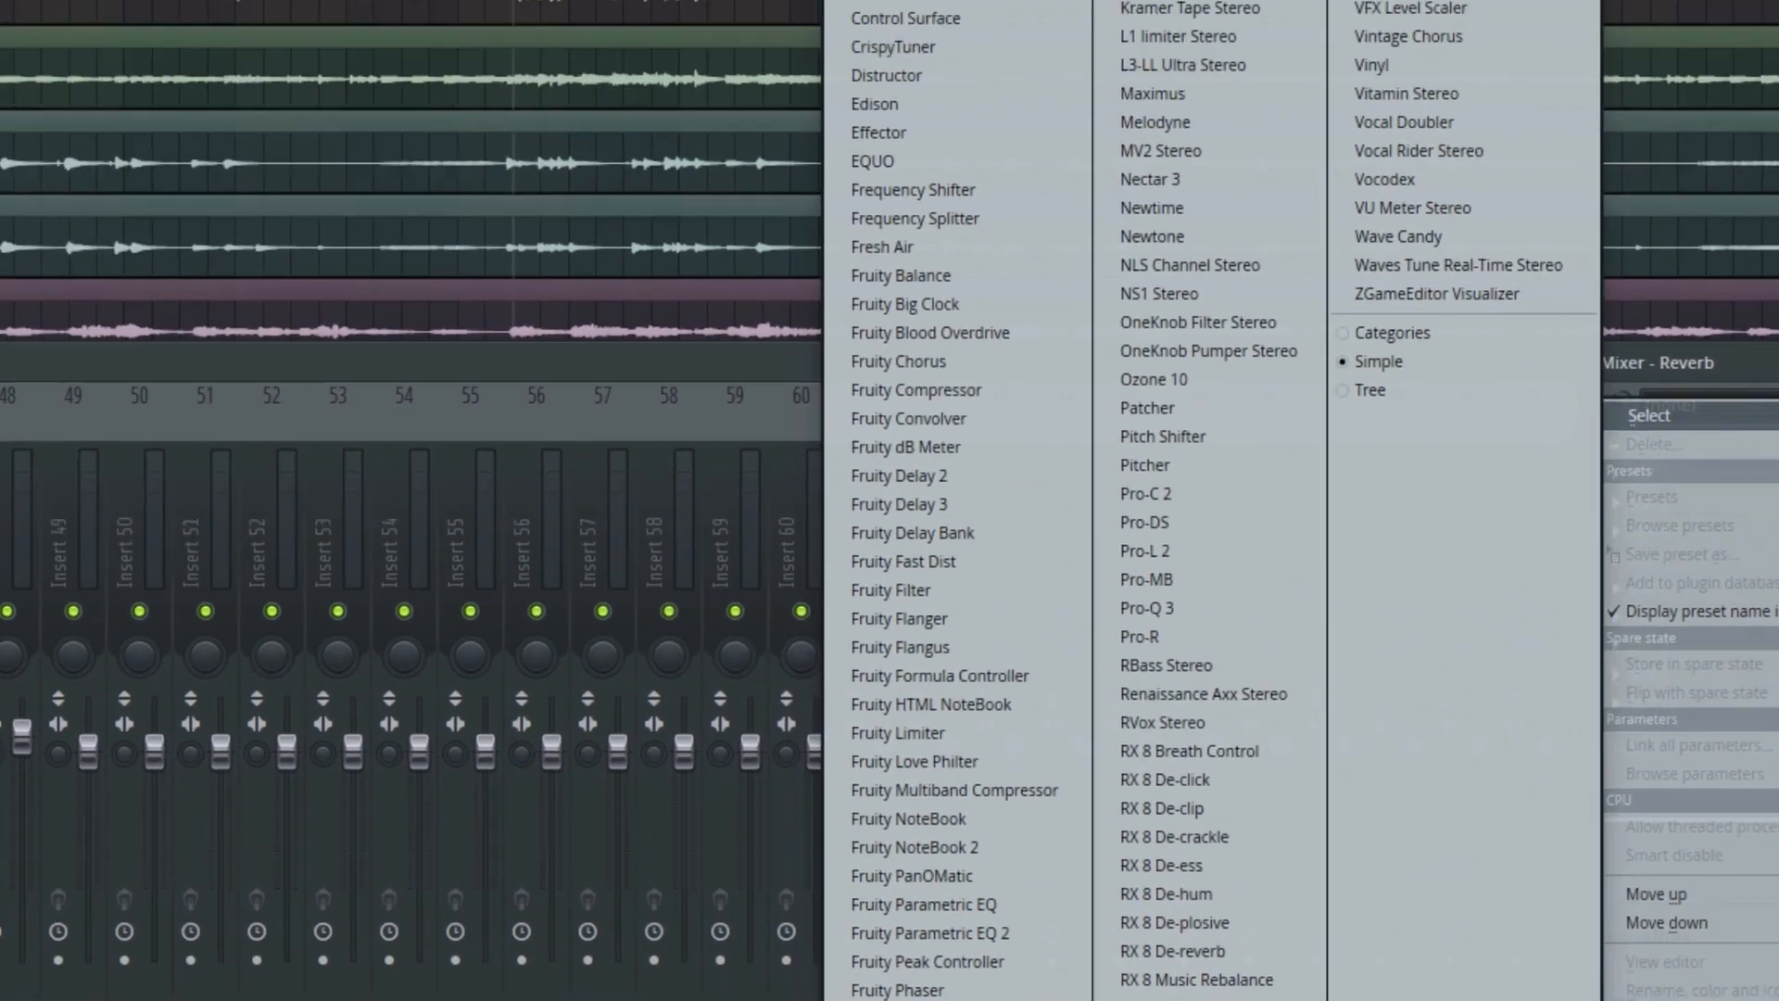
pyautogui.click(707, 924)
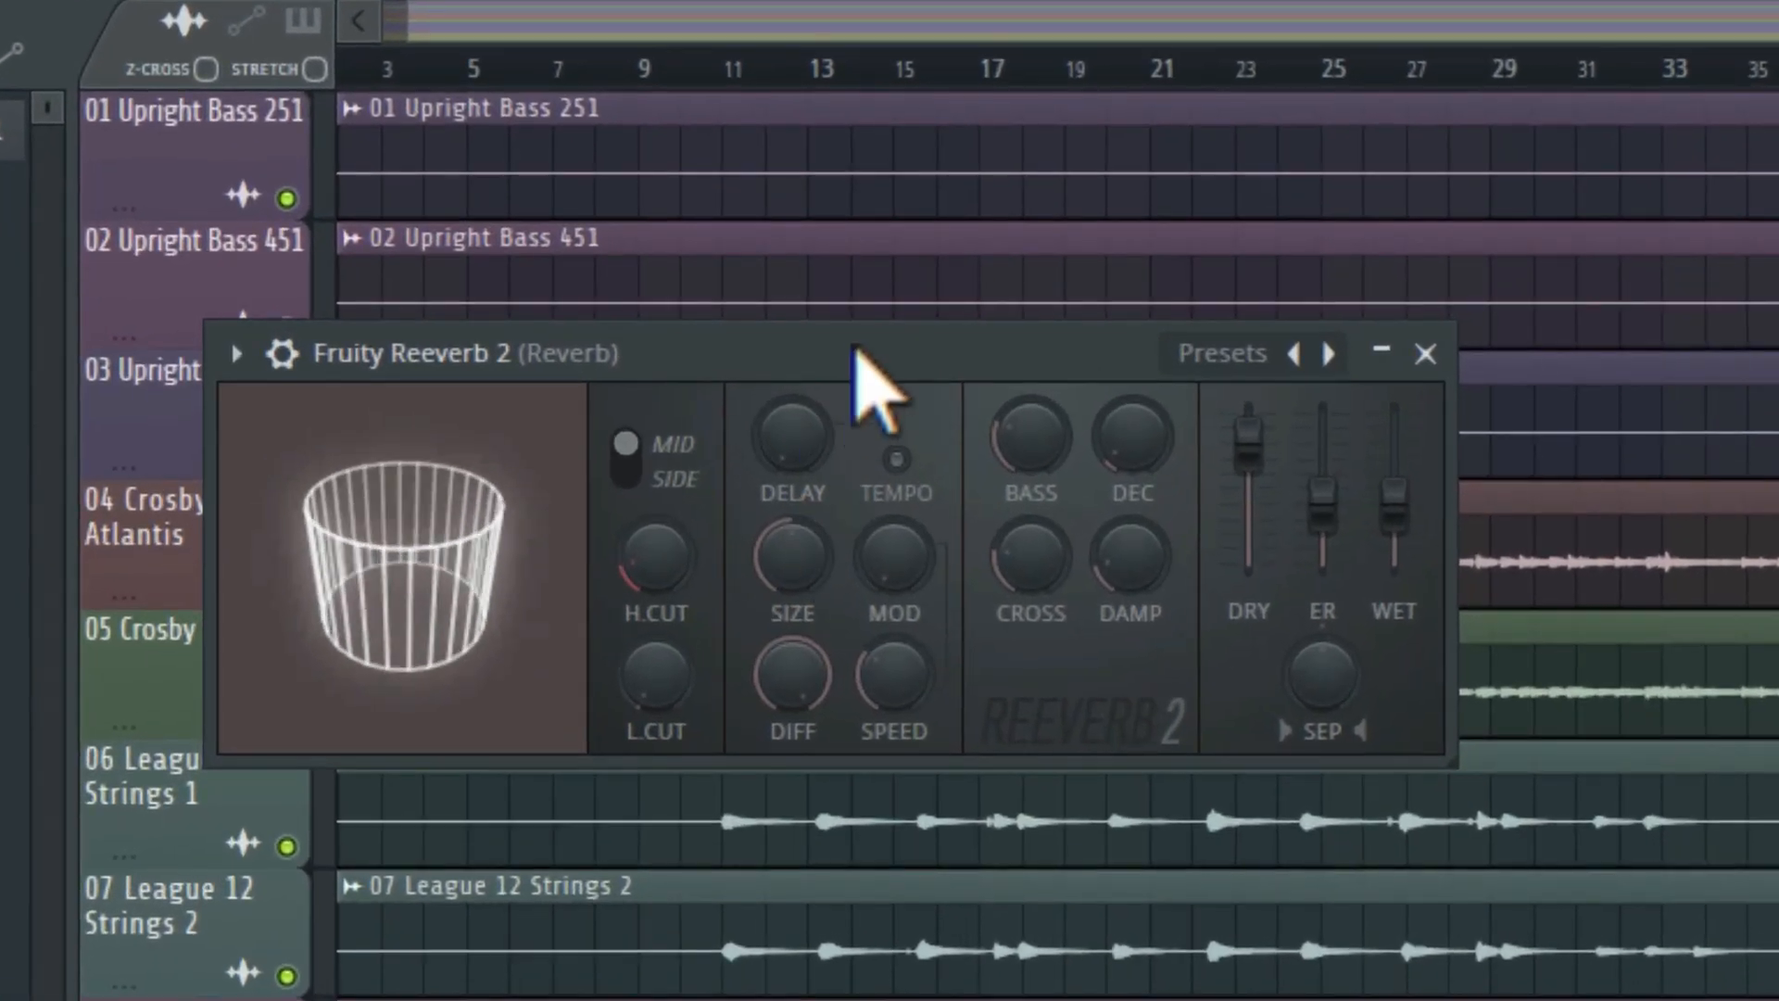
pyautogui.moveTo(854, 350); pyautogui.dragTo(940, 356)
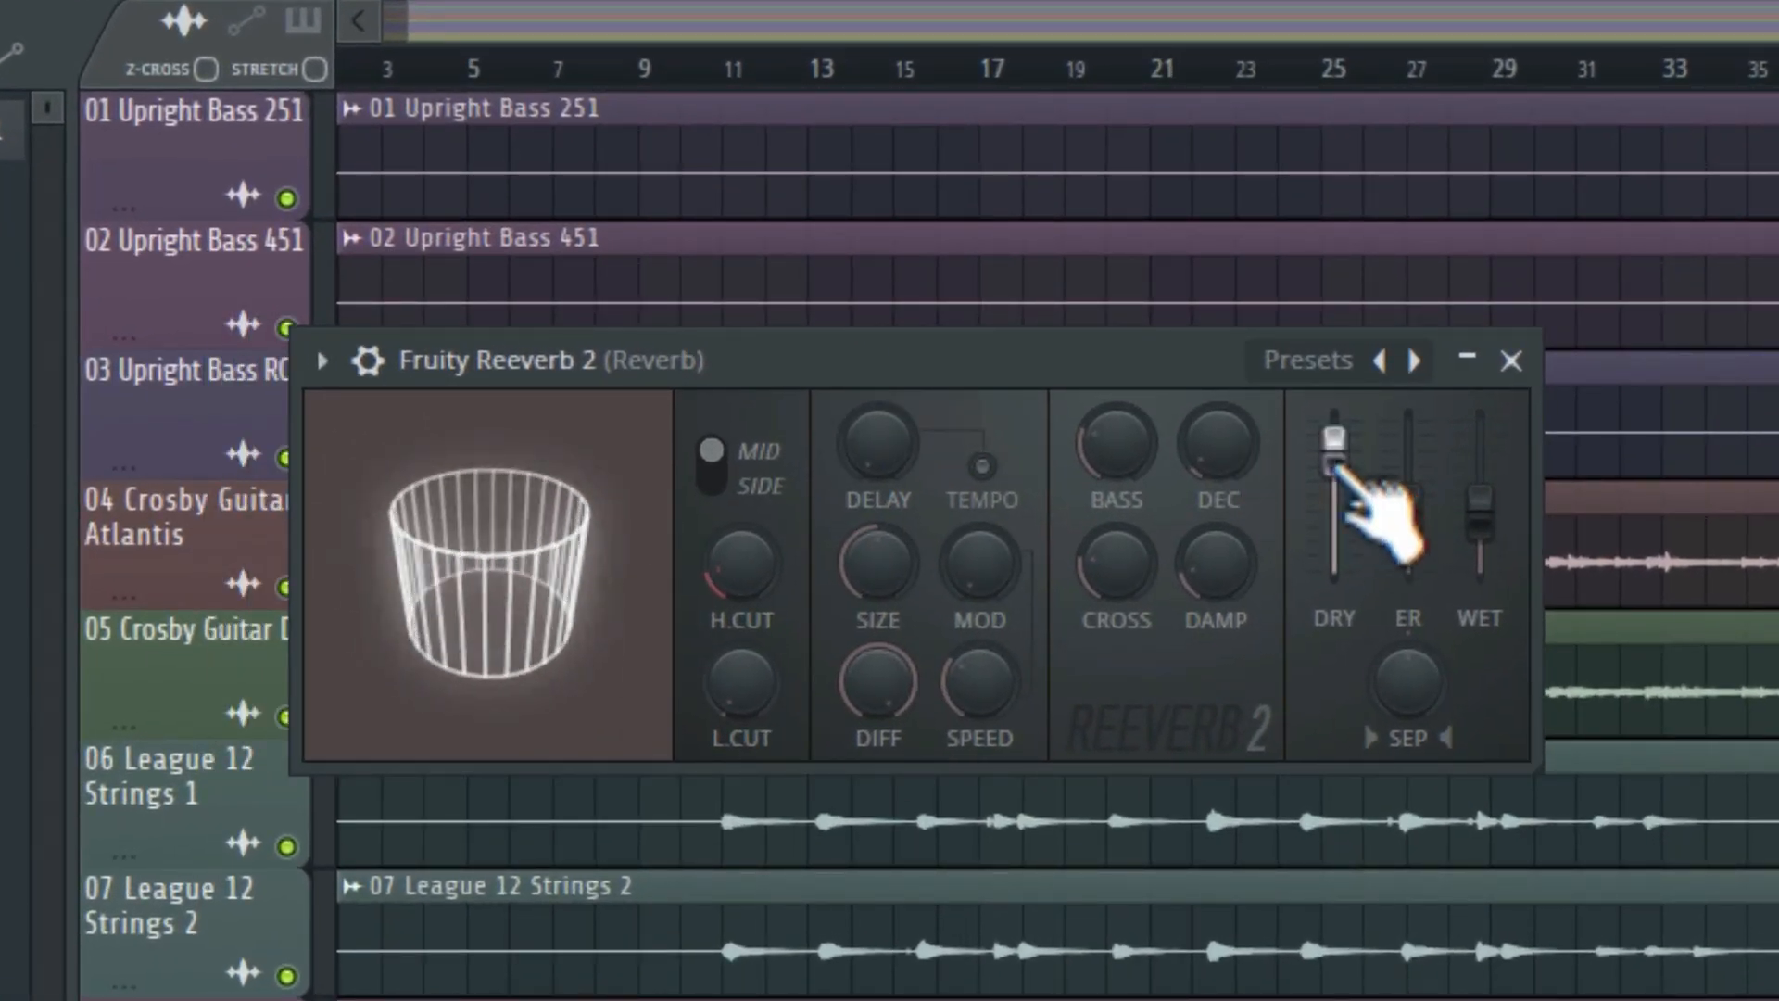
pyautogui.moveTo(1334, 470); pyautogui.dragTo(1334, 567)
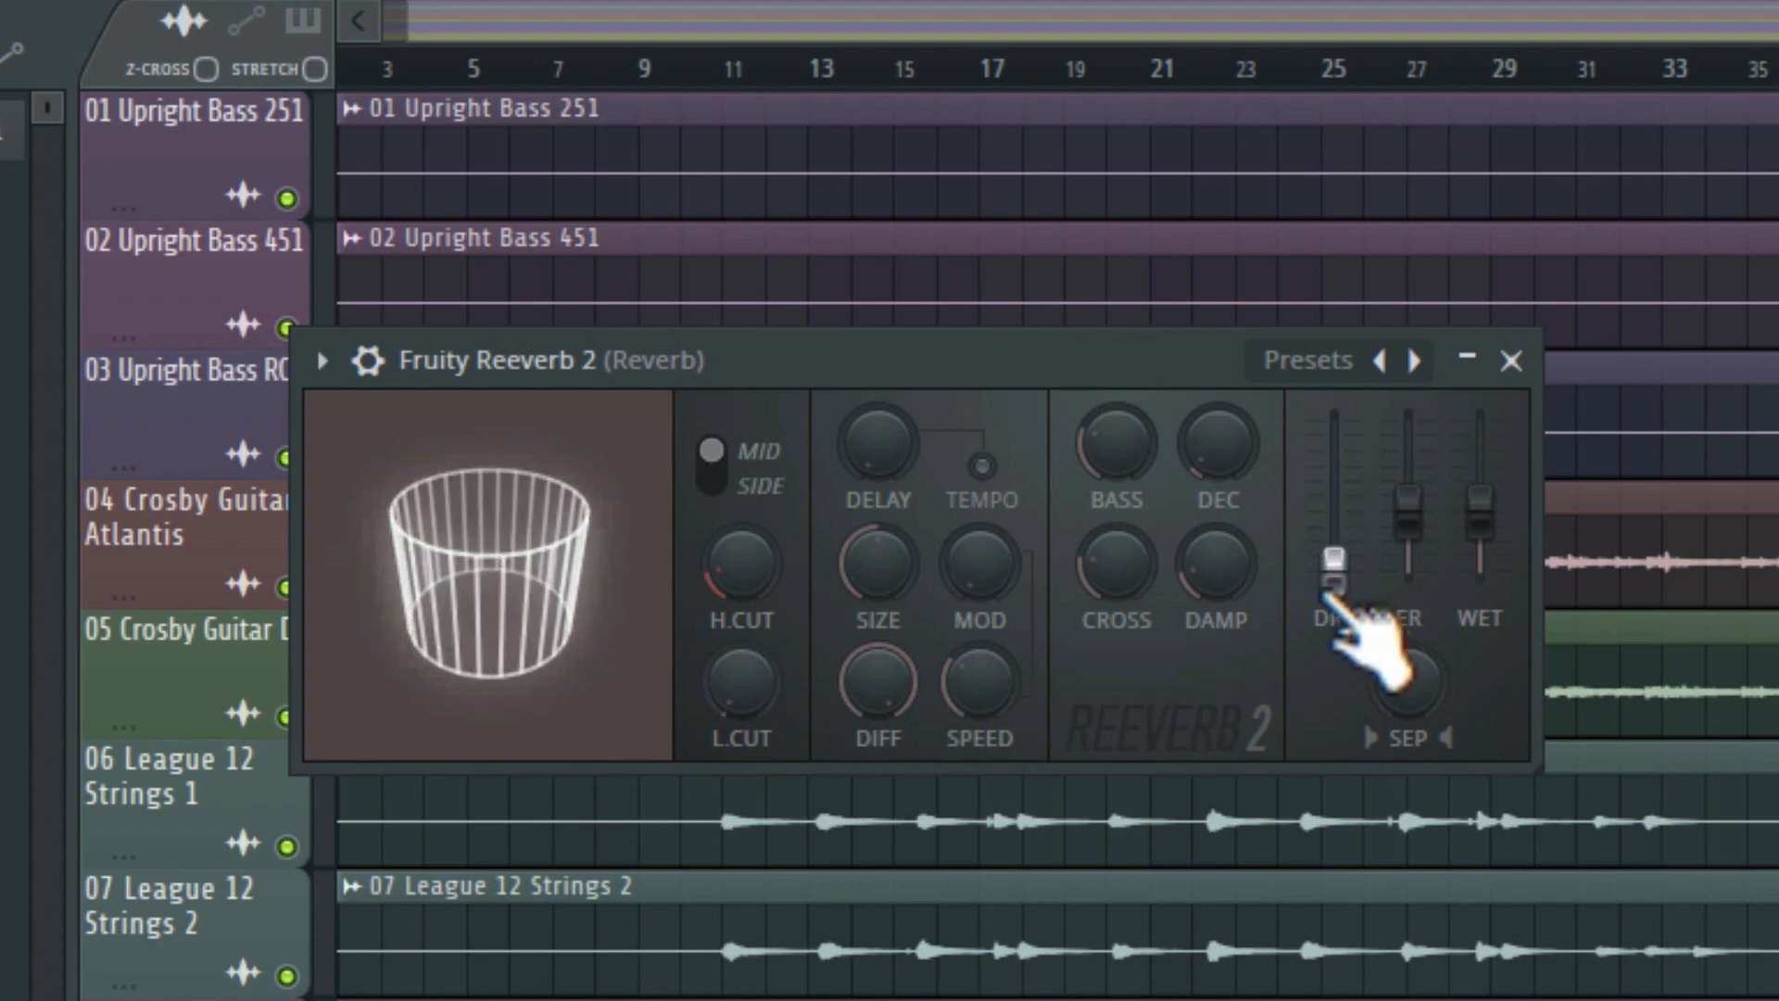
pyautogui.moveTo(1480, 505); pyautogui.dragTo(1481, 407)
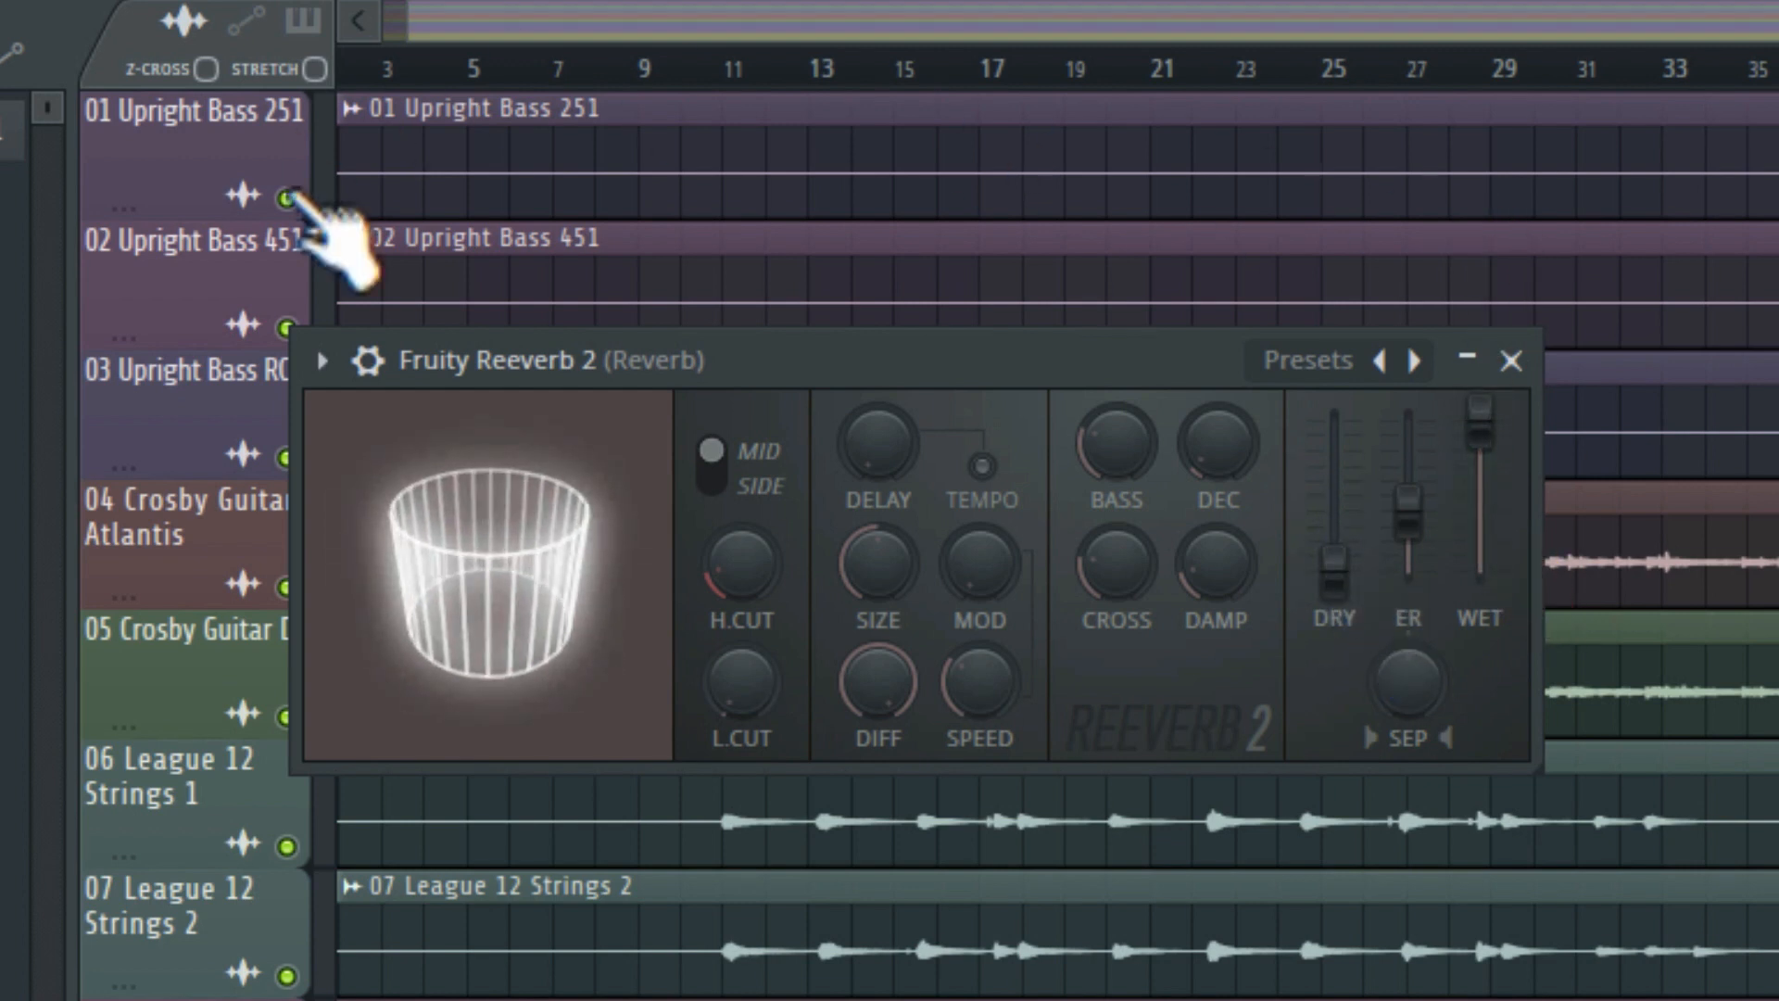
# Step: Maximize the reverb's room size, raise its high cut and low cut, and adjust the decay and stereo separation
pyautogui.moveTo(860, 576); pyautogui.dragTo(860, 537)
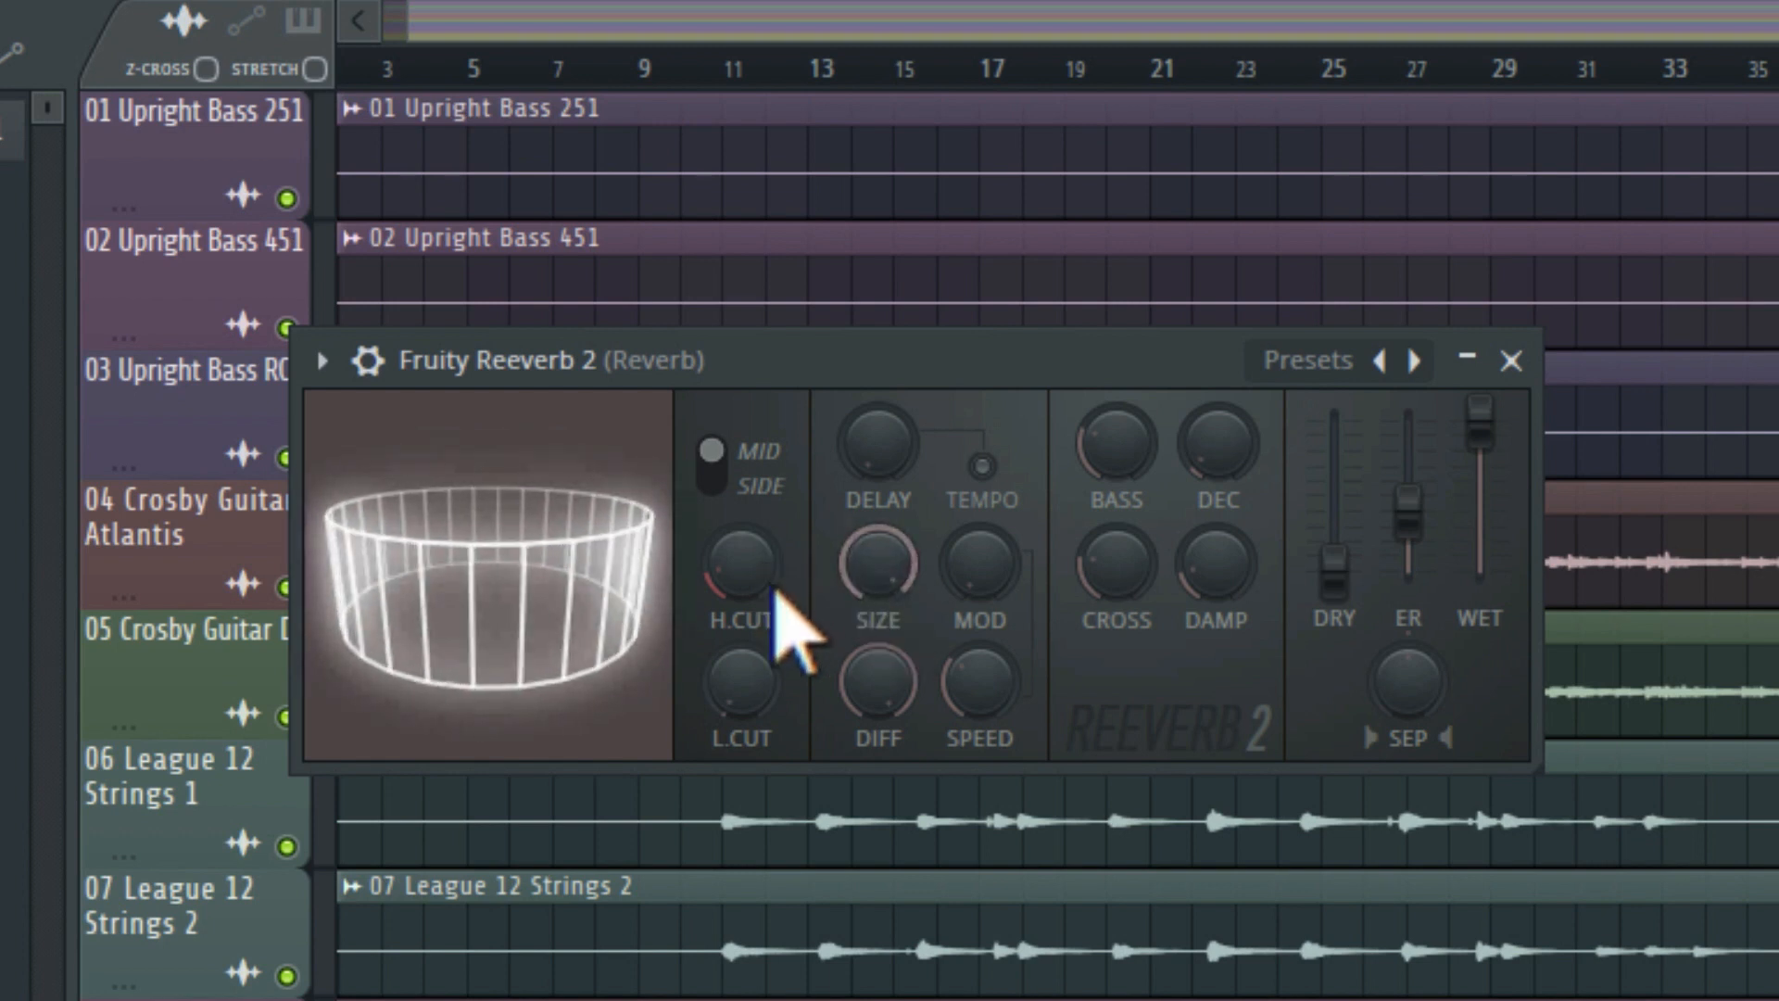
pyautogui.moveTo(773, 588); pyautogui.dragTo(772, 556)
pyautogui.moveTo(741, 681); pyautogui.dragTo(775, 649)
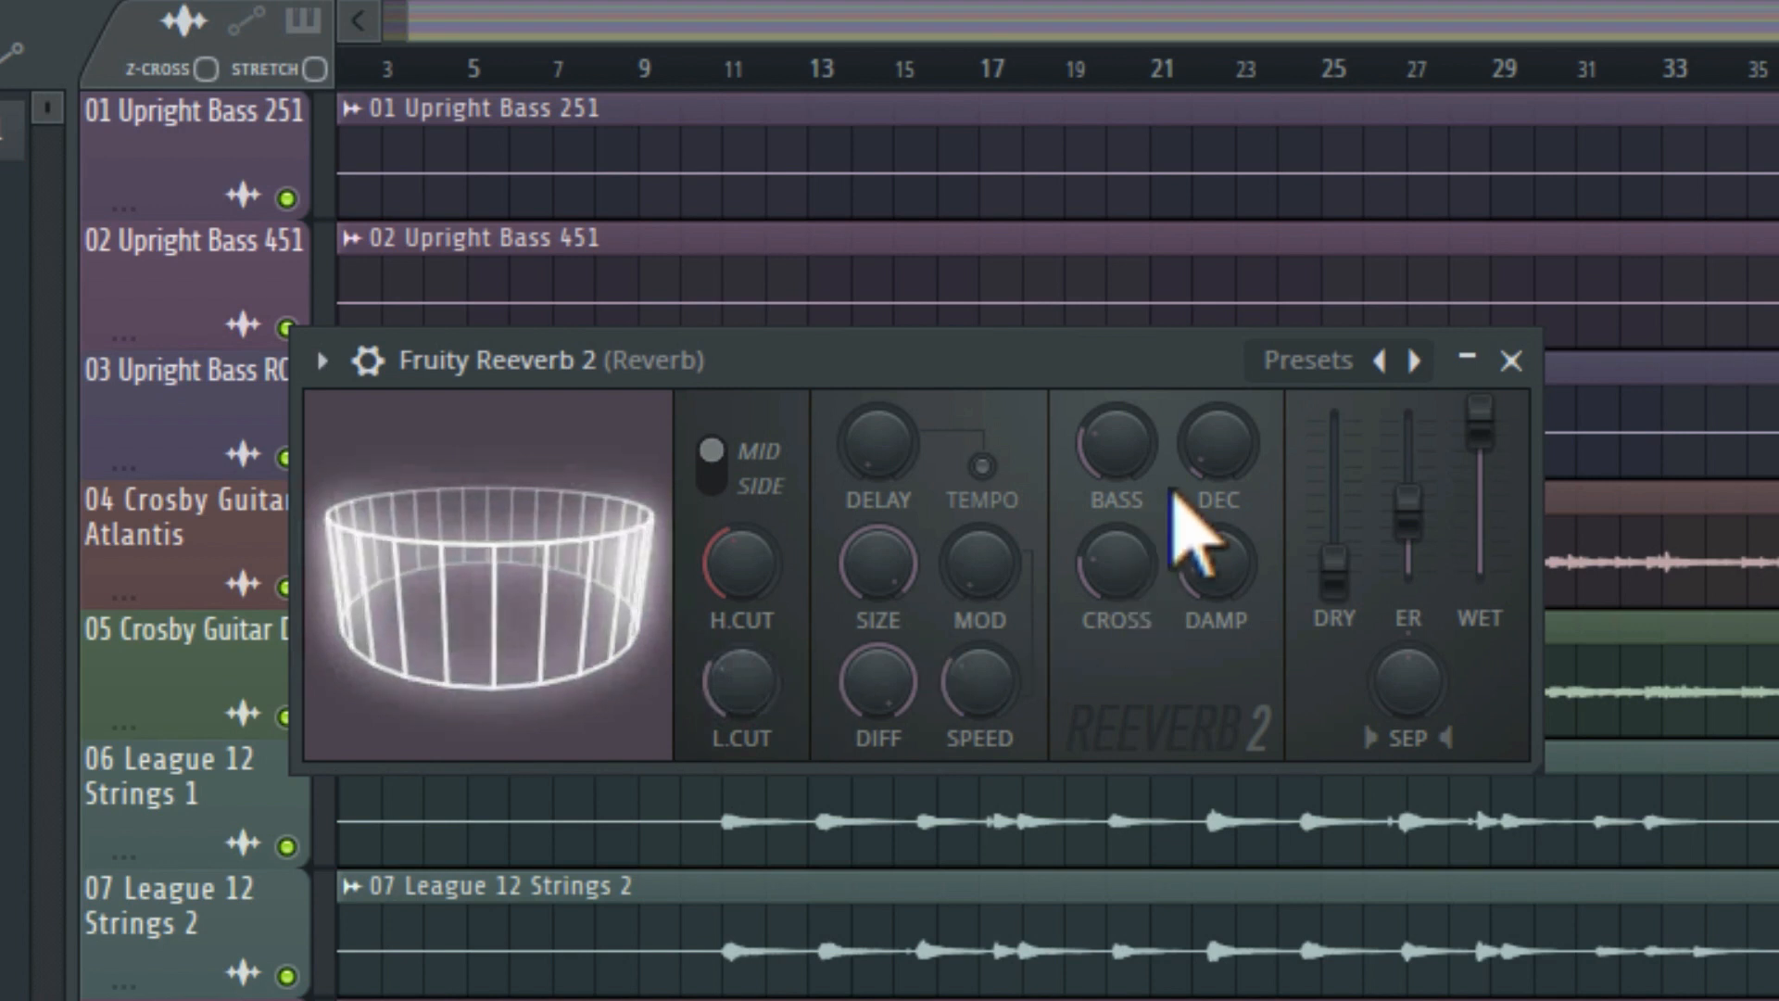
pyautogui.moveTo(1188, 487); pyautogui.dragTo(1188, 517)
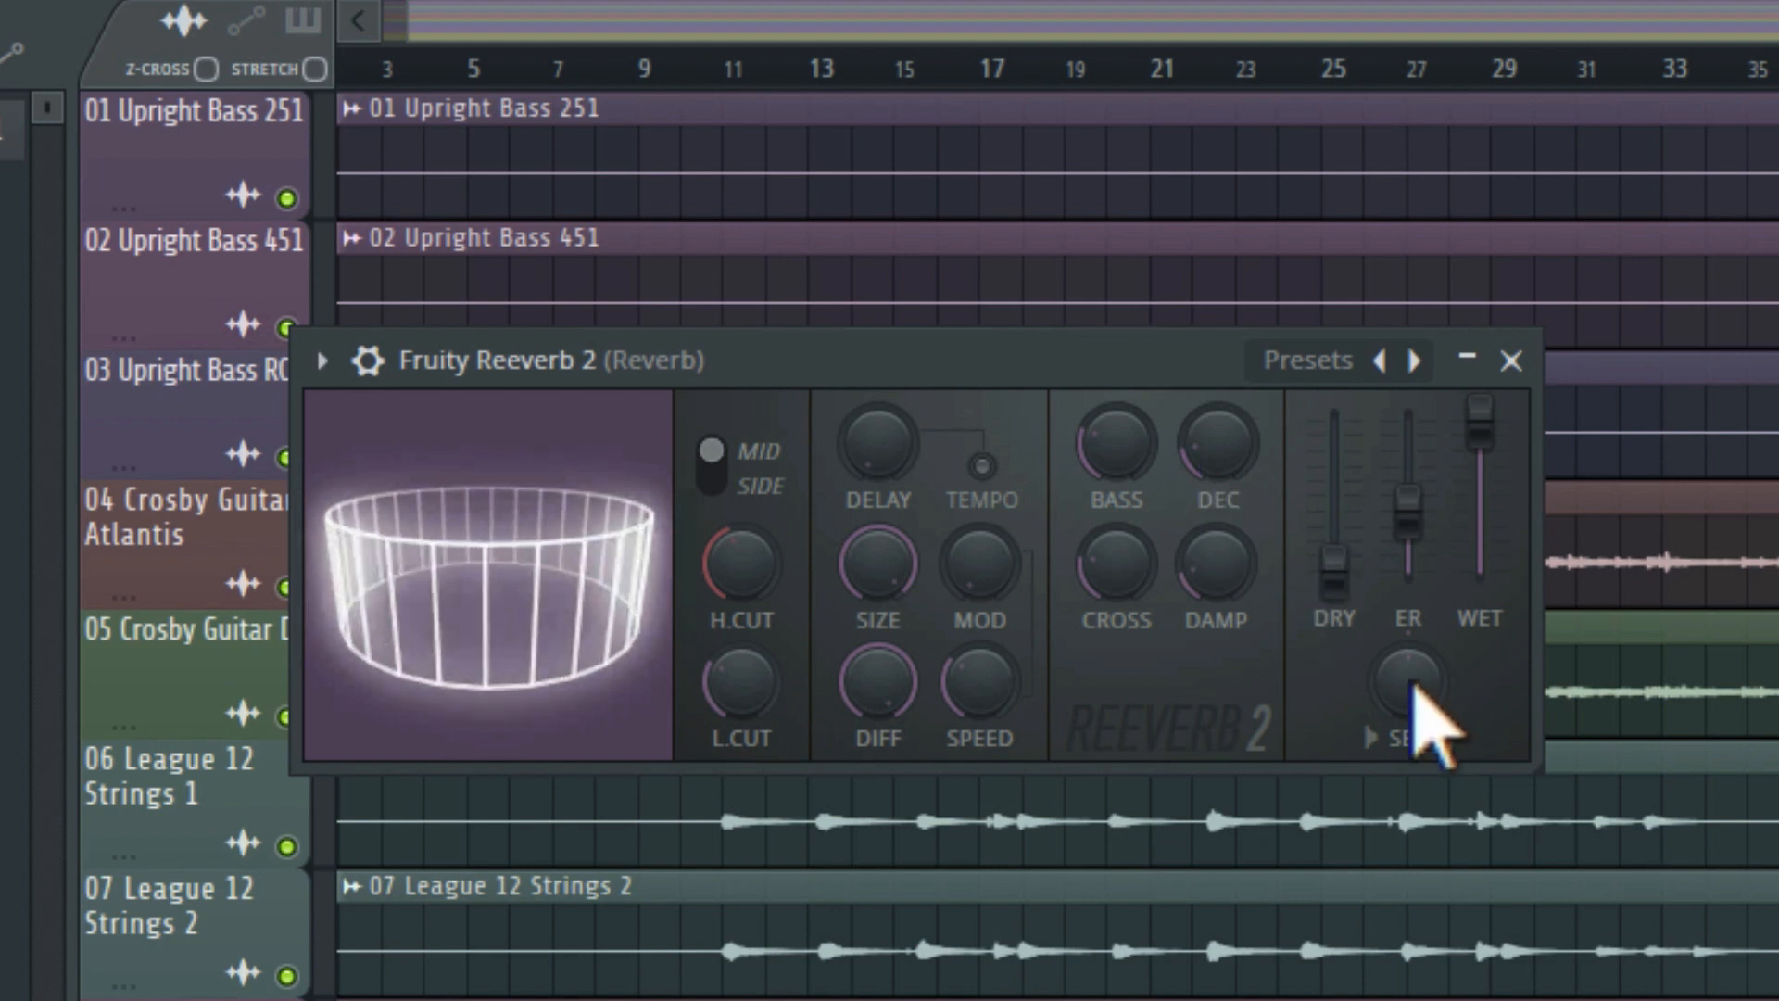
pyautogui.moveTo(1412, 688); pyautogui.dragTo(1413, 697)
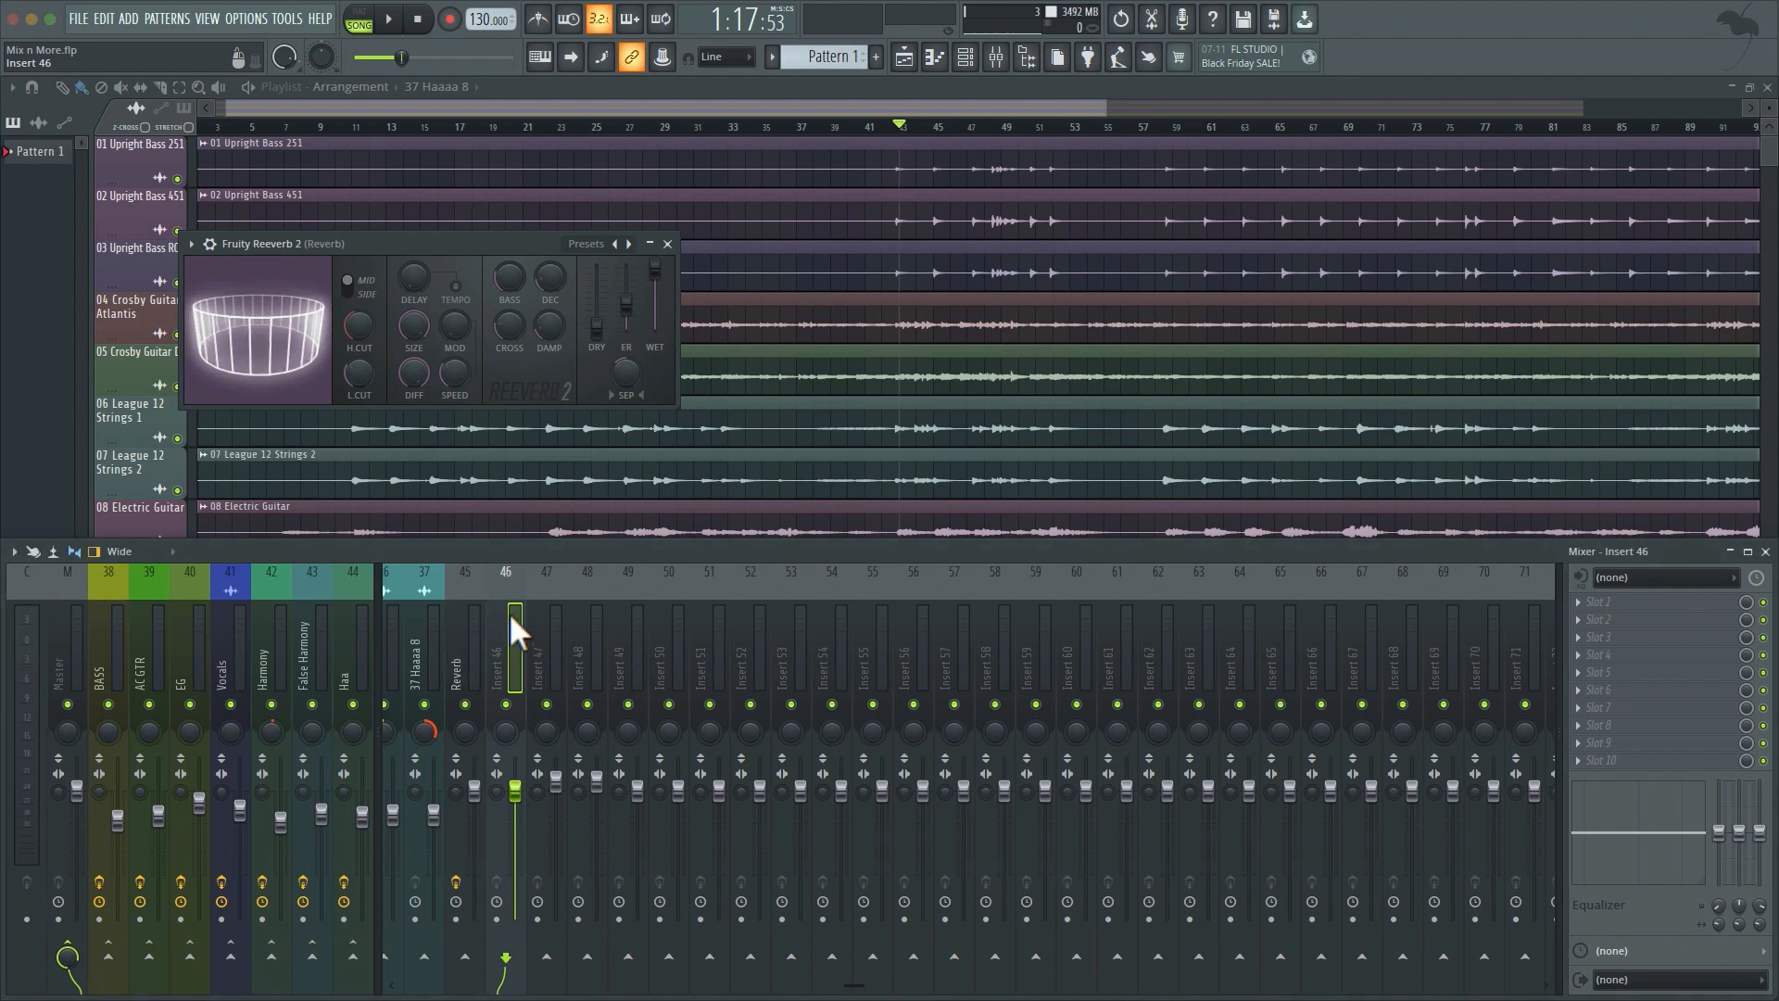
# Step: Rename the mixer track Insert 46 as Delay
pyautogui.rightClick(508, 639)
pyautogui.press('Escape')
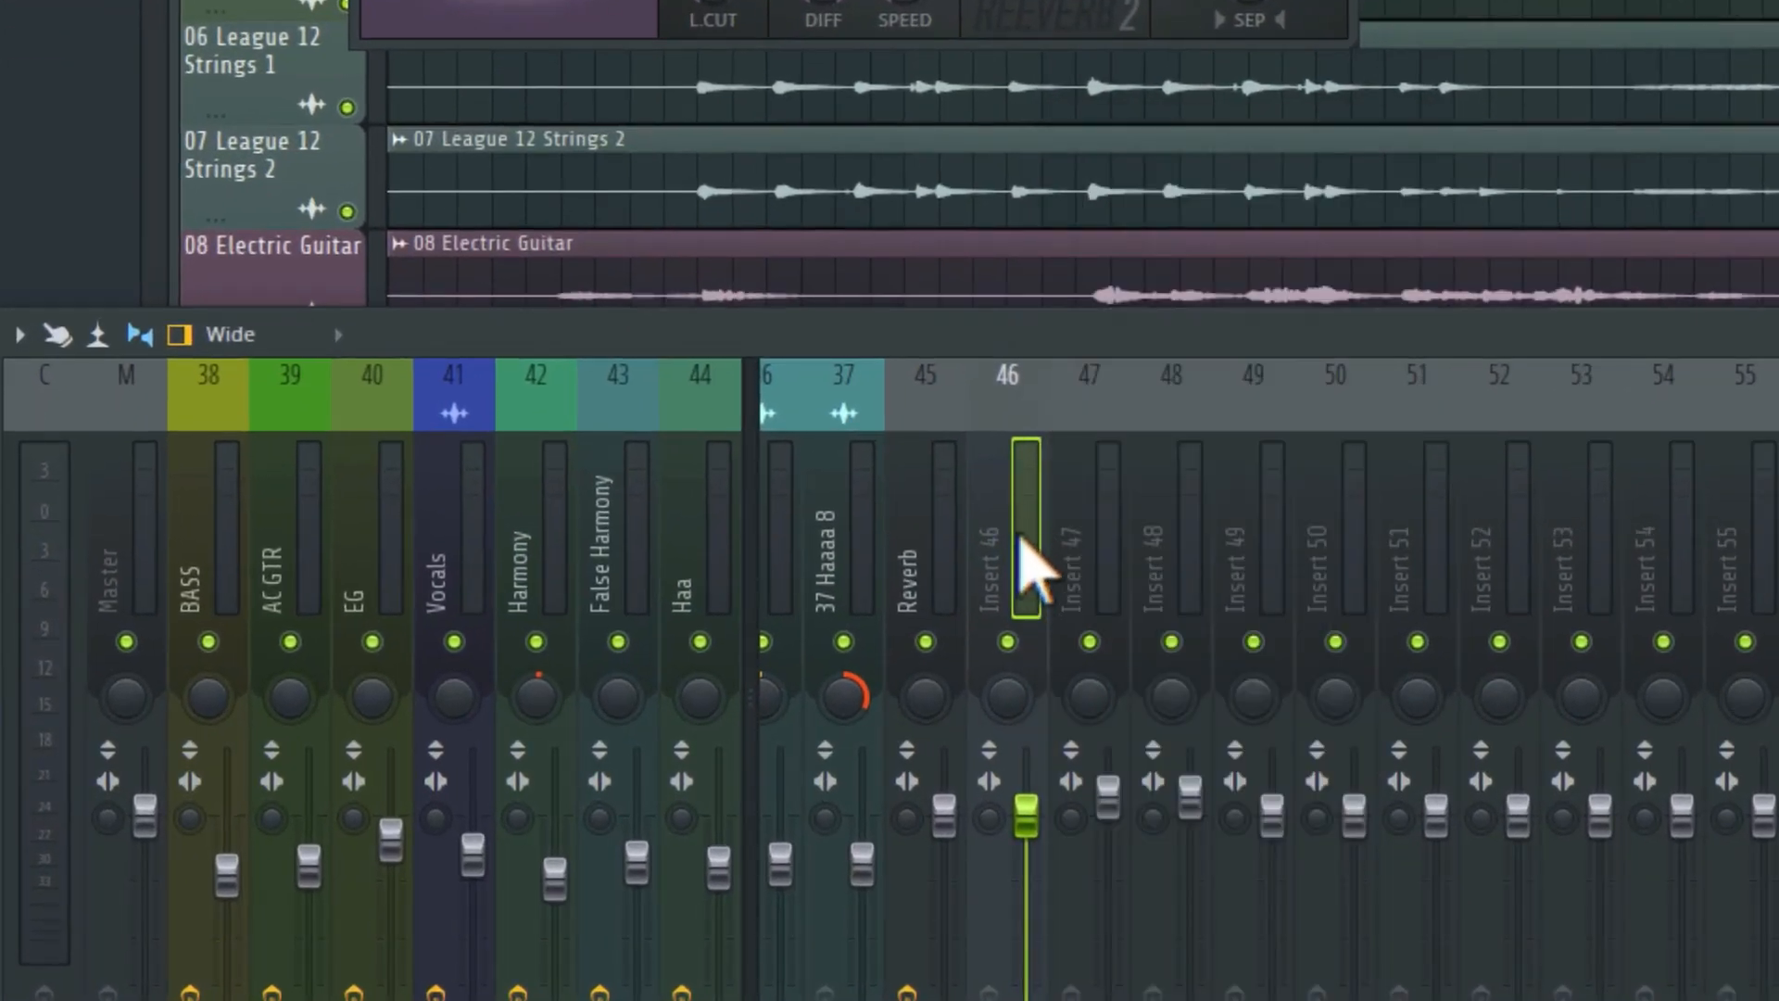
pyautogui.rightClick(1020, 546)
pyautogui.click(1181, 168)
pyautogui.write('D')
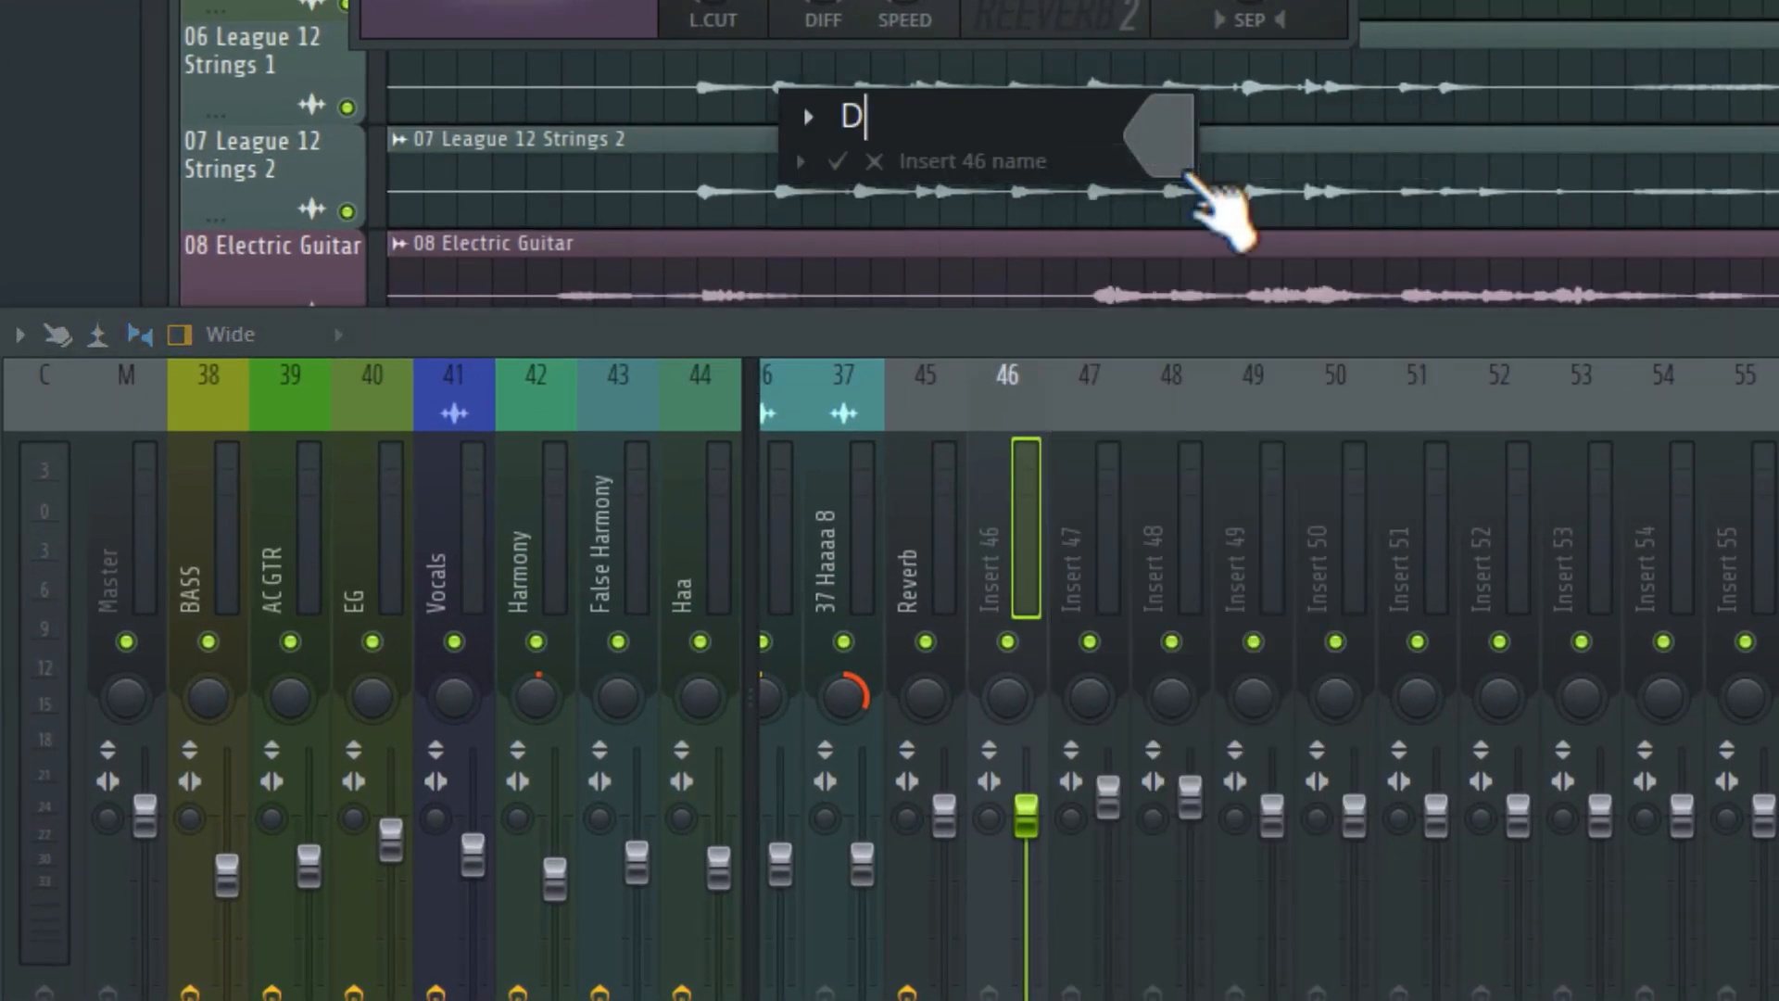
pyautogui.write('elay')
pyautogui.press('Return')
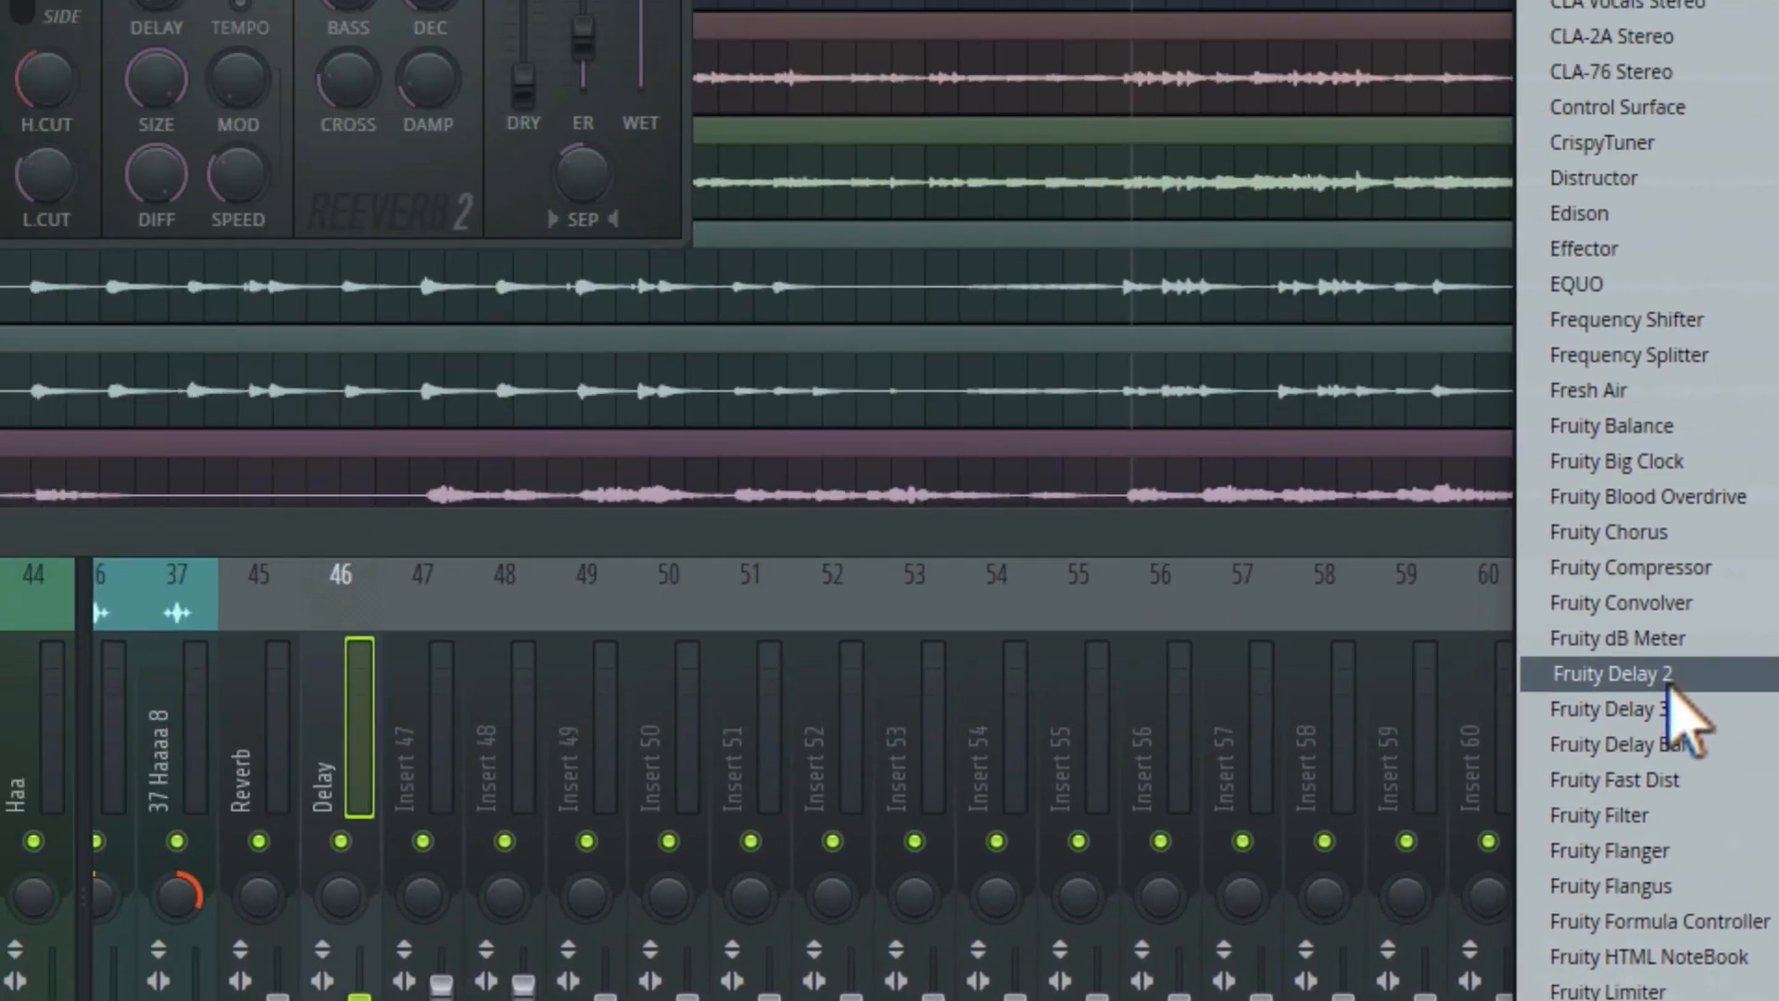
# Step: Load Fruity Delay 2 on the Delay track with minimum dry volume, a lower feedback cutoff and ping-pong feedback
pyautogui.click(519, 242)
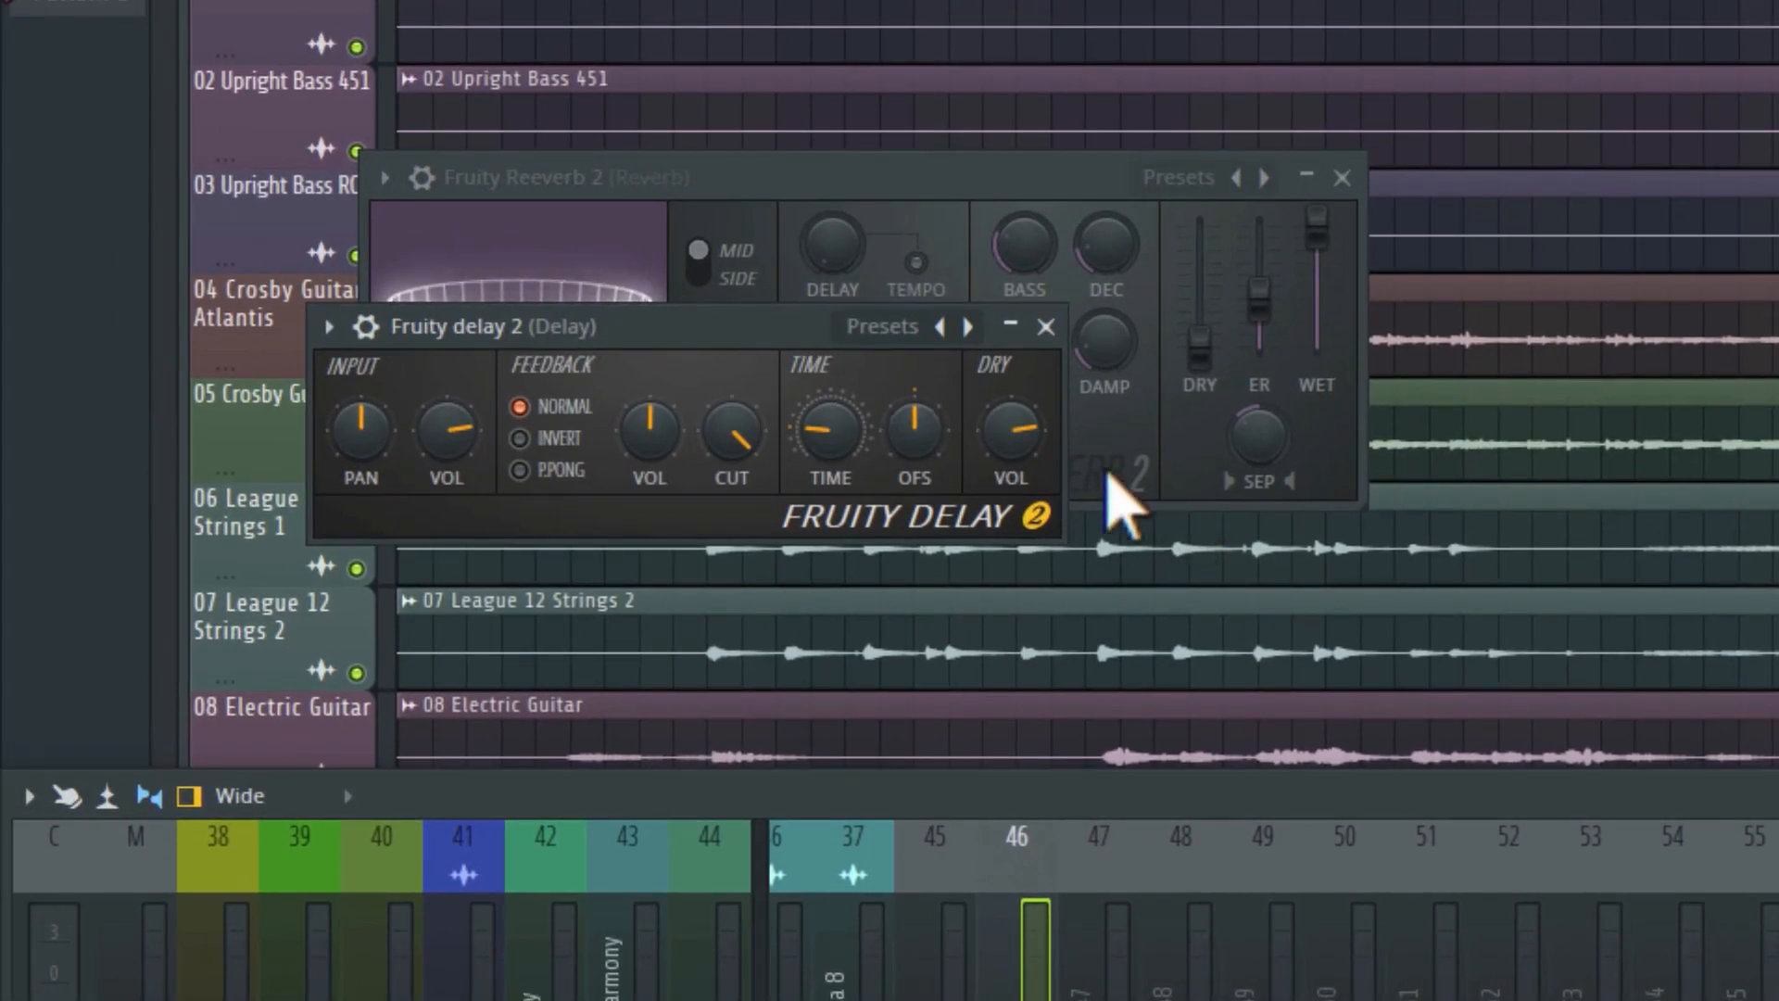
pyautogui.moveTo(1022, 429); pyautogui.dragTo(1022, 454)
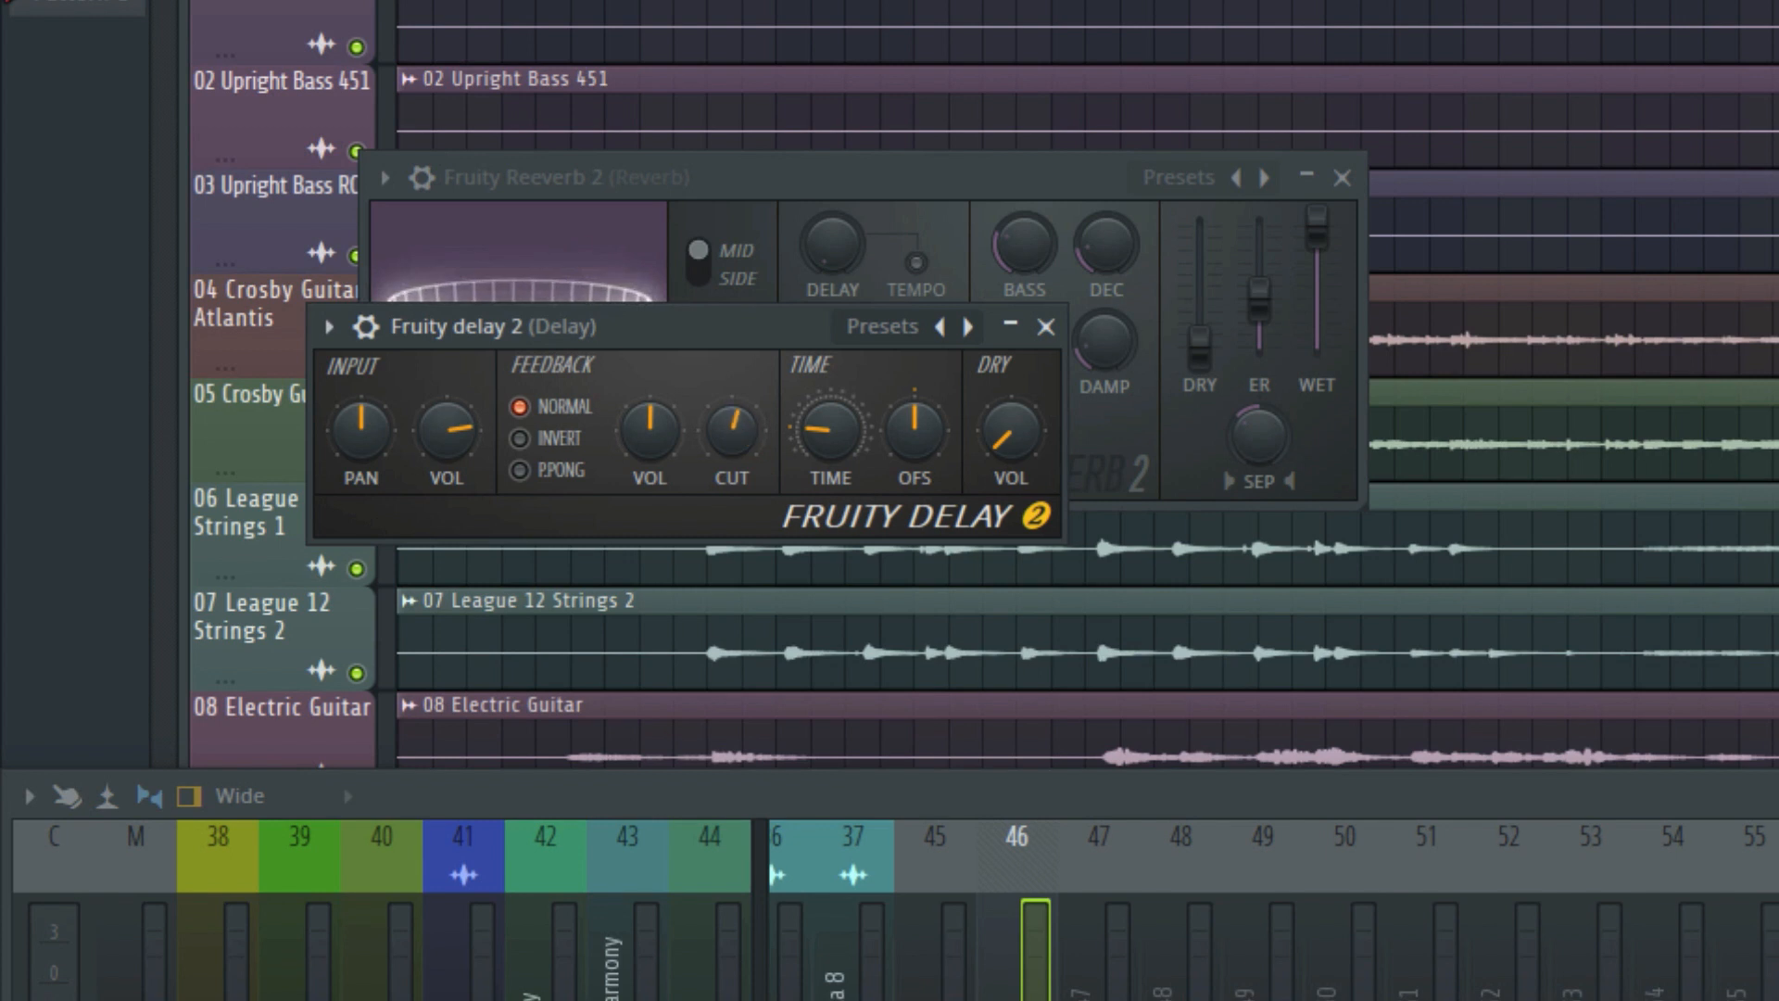
pyautogui.click(547, 471)
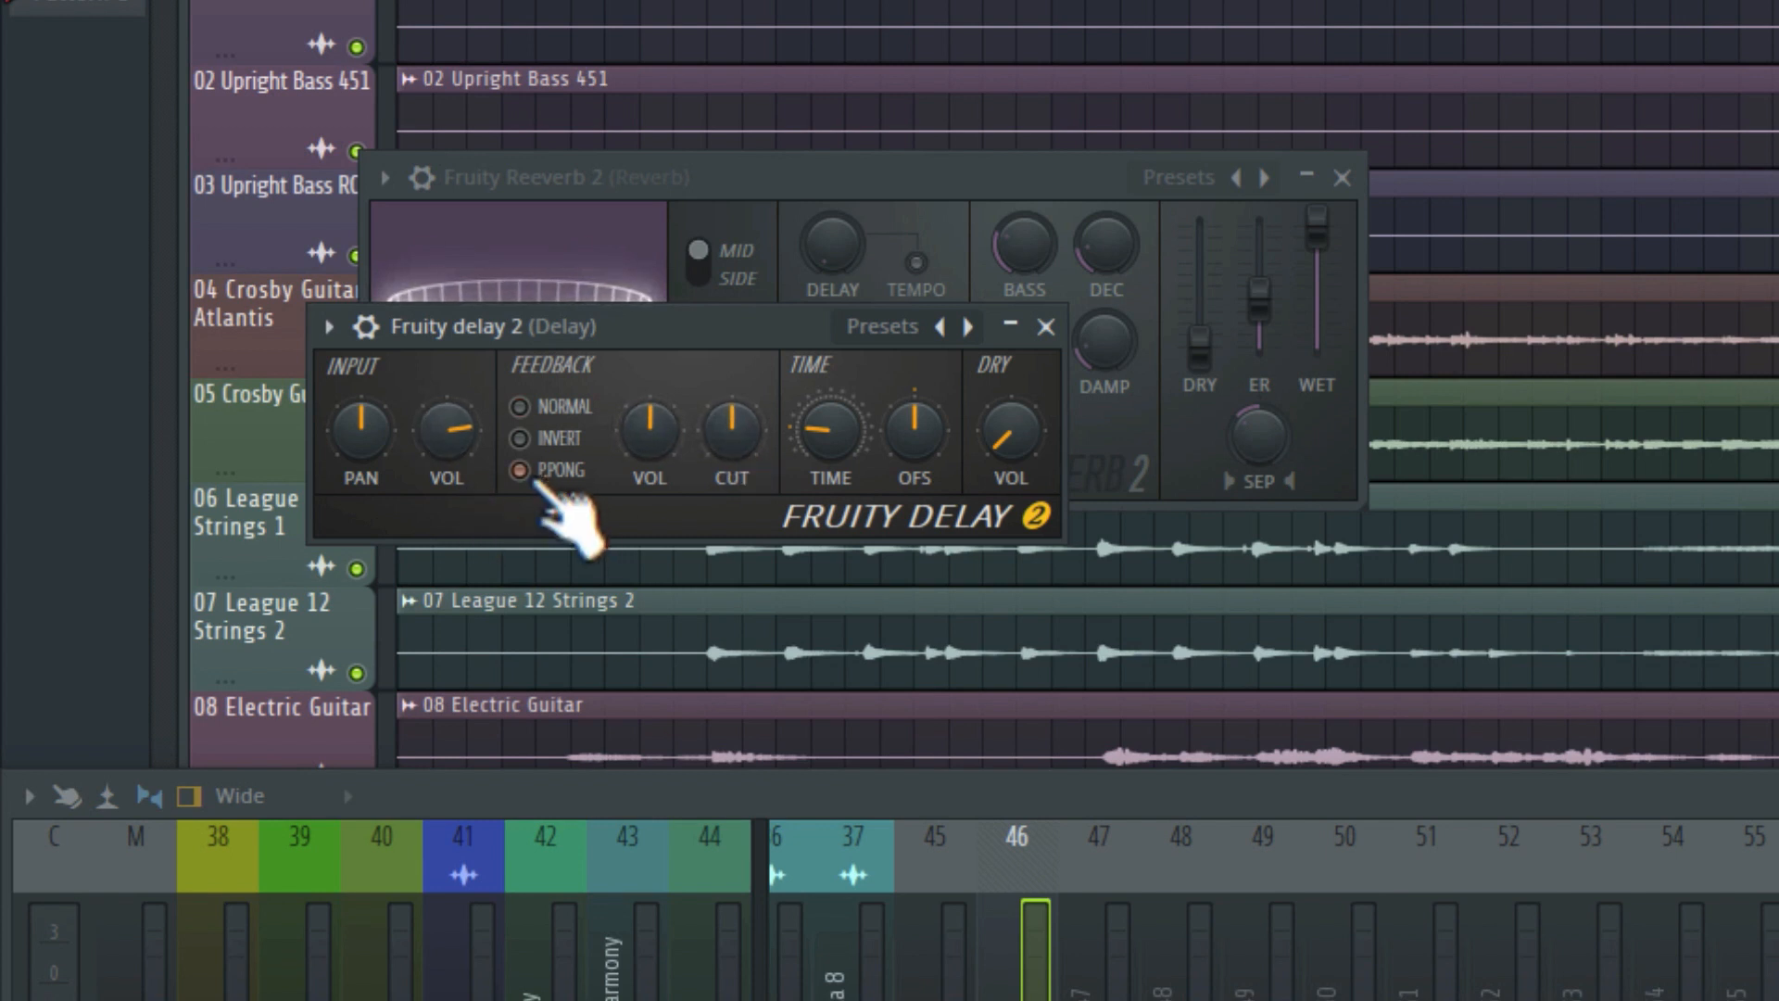
# Step: Pan the delay's input to the left and set its delay time to 4 steps
pyautogui.moveTo(452, 447); pyautogui.dragTo(367, 448)
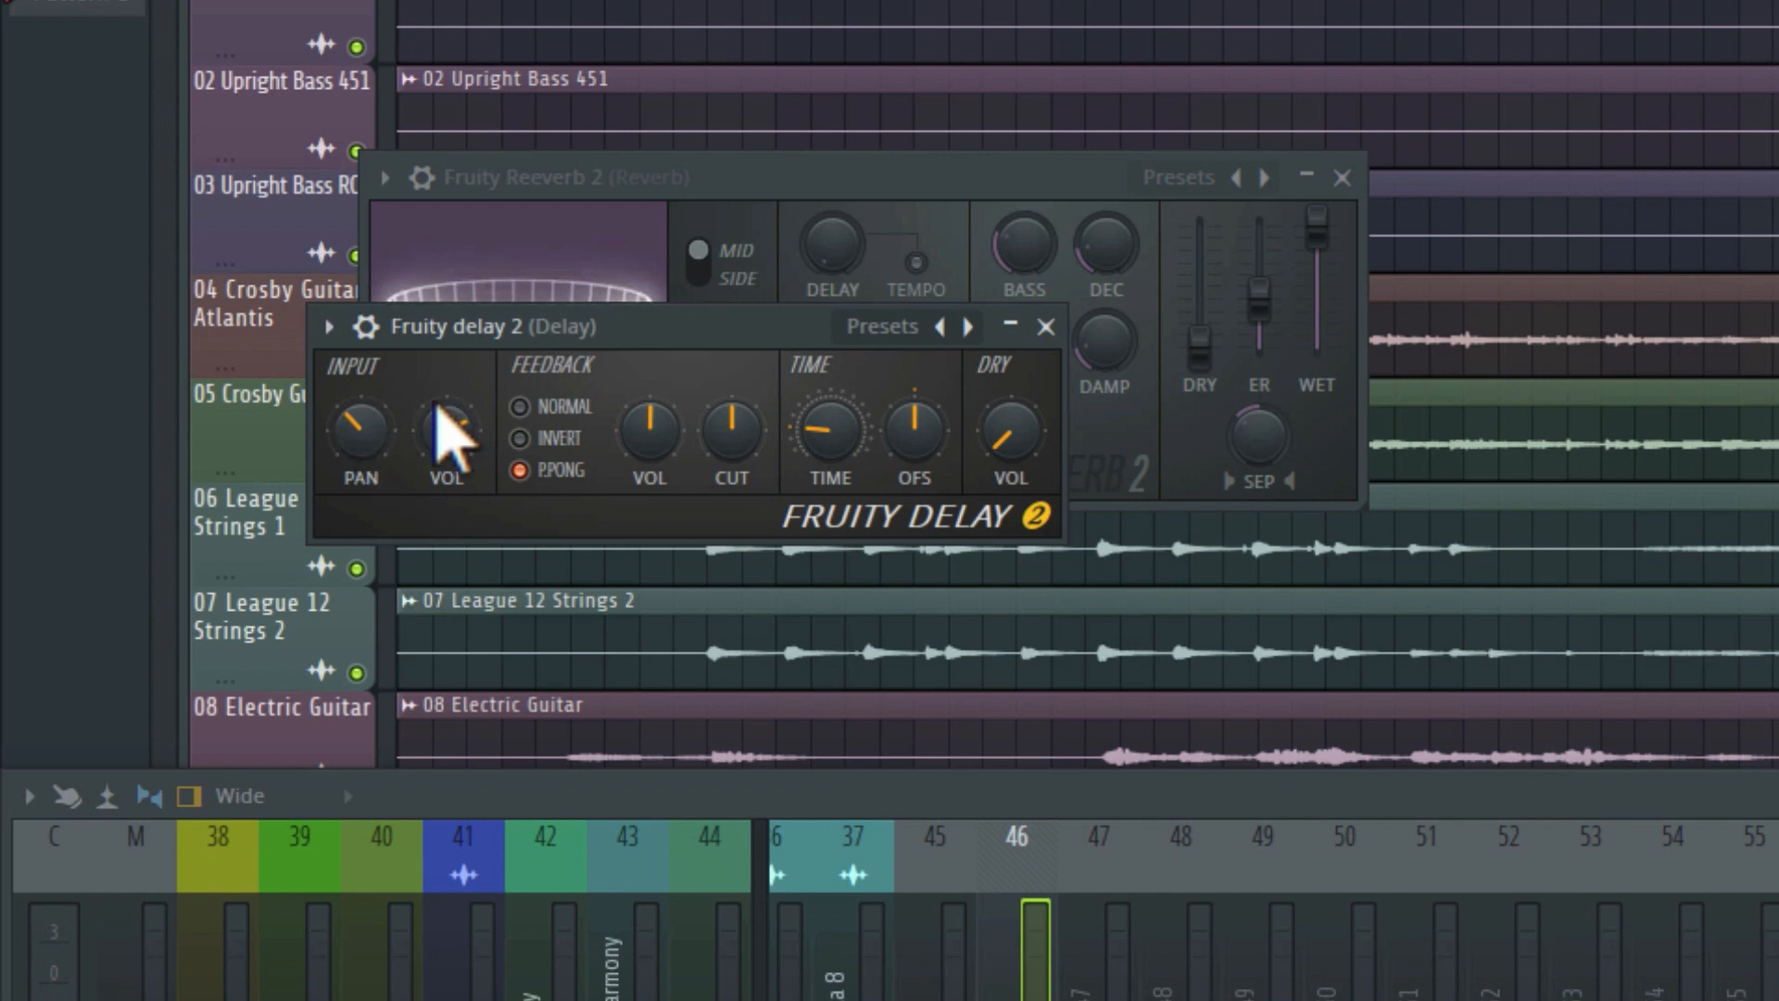
pyautogui.moveTo(545, 335); pyautogui.dragTo(541, 328)
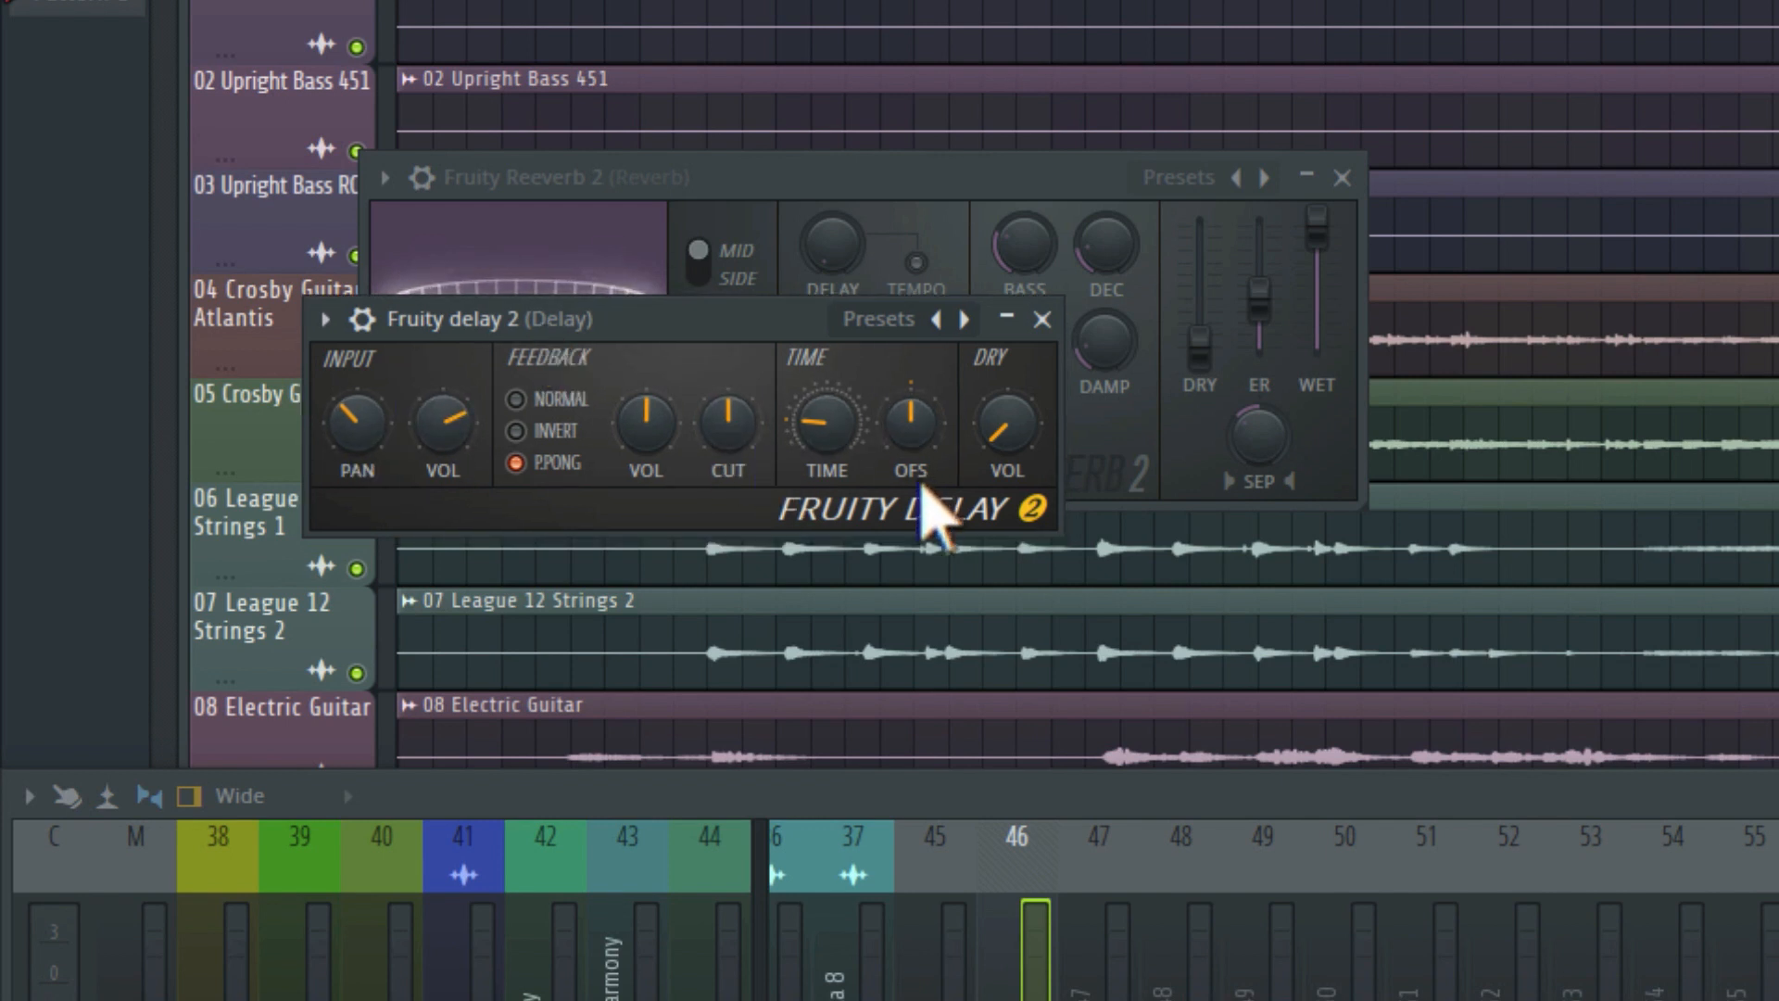
pyautogui.rightClick(834, 437)
pyautogui.moveTo(1073, 505)
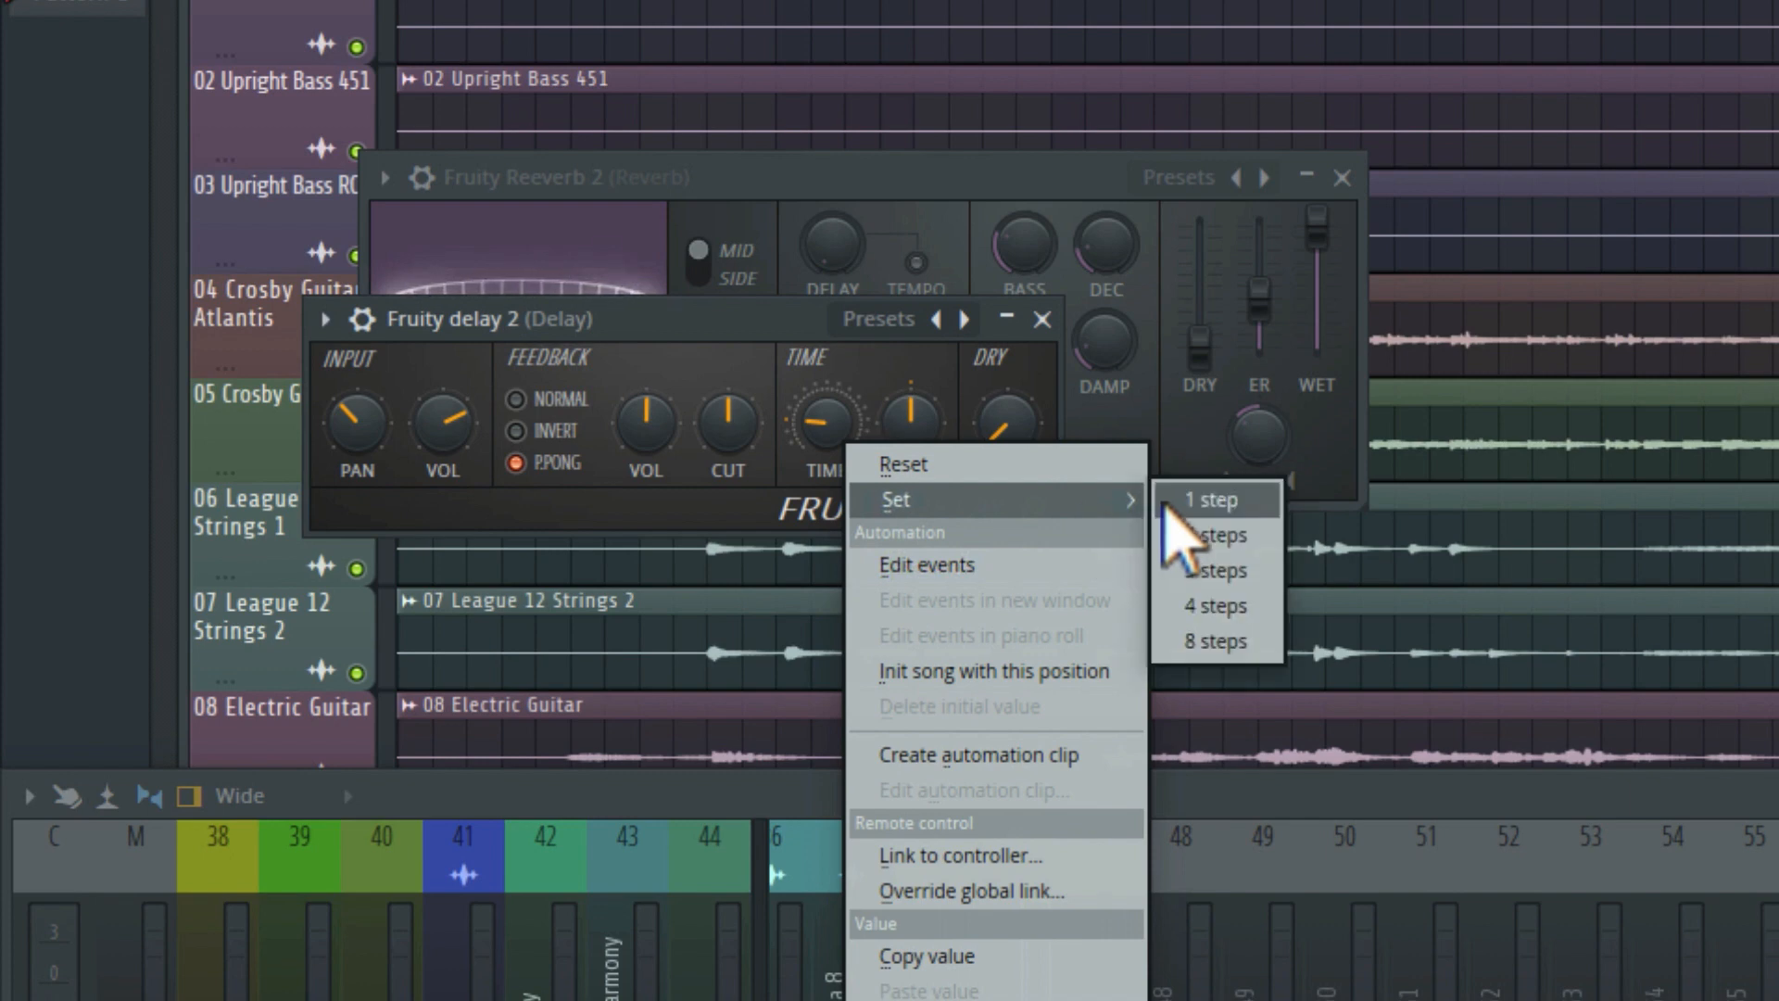
pyautogui.click(1233, 607)
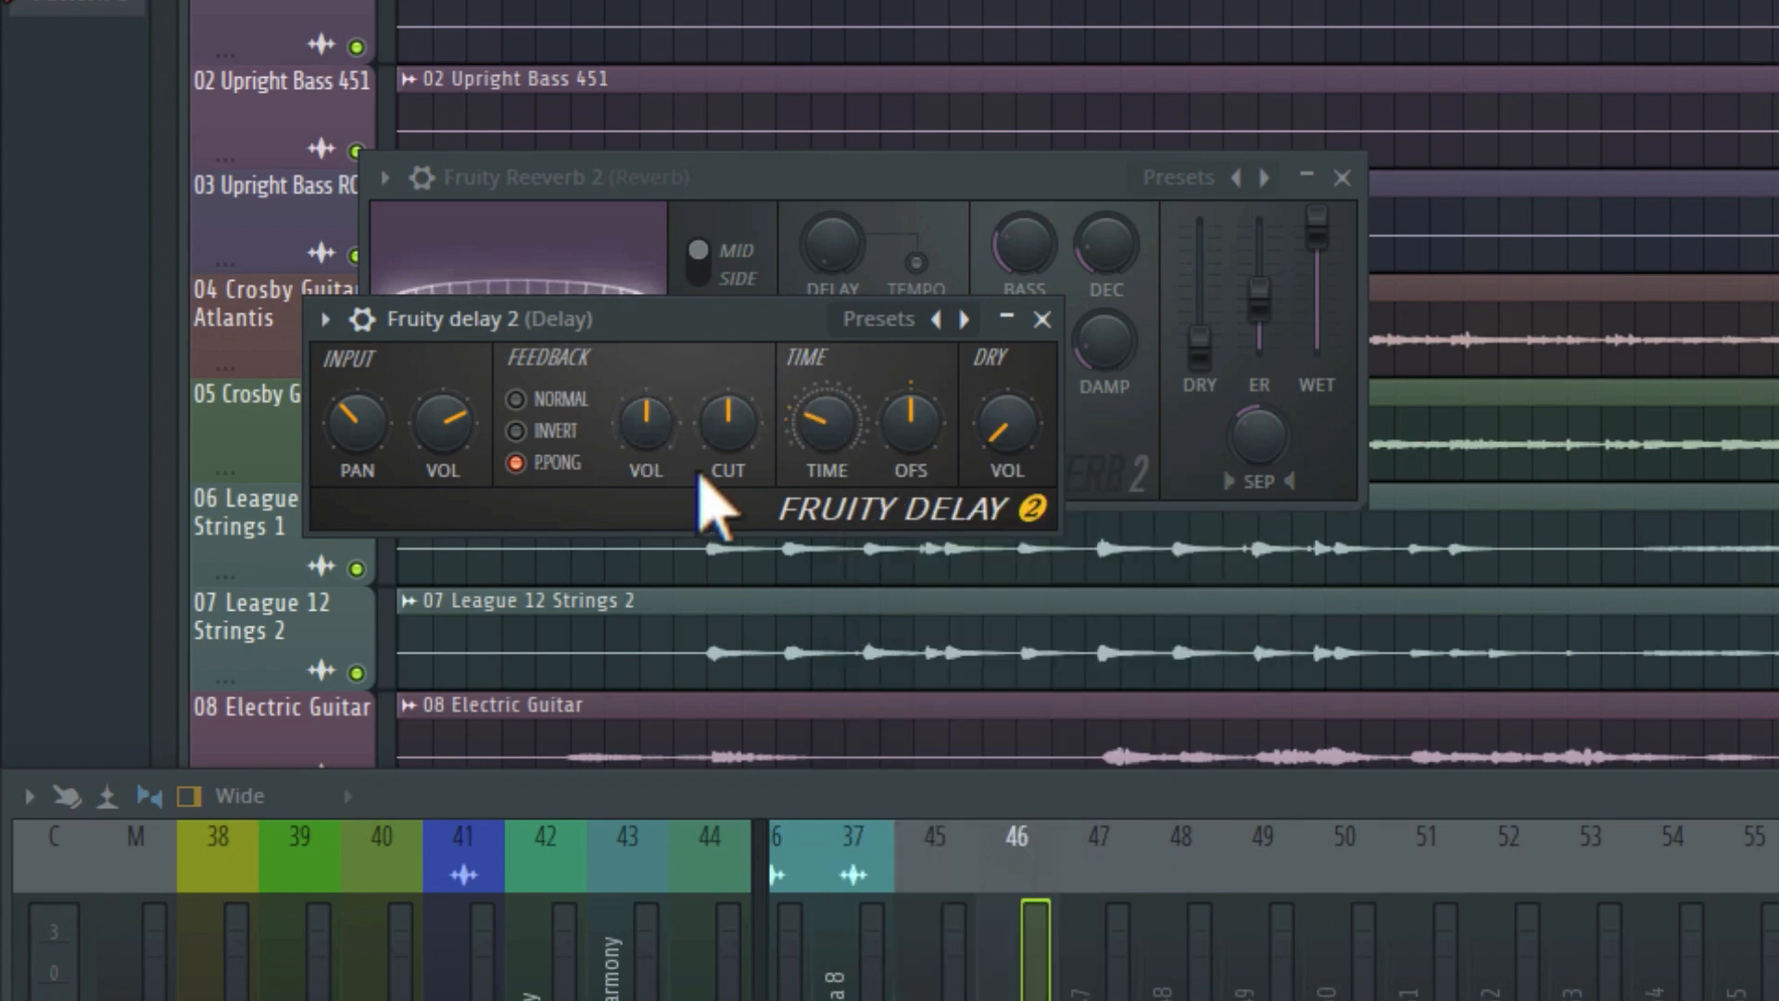
# Step: Select the Reverb and Delay mixer tracks together and dock them to the right
pyautogui.click(936, 987)
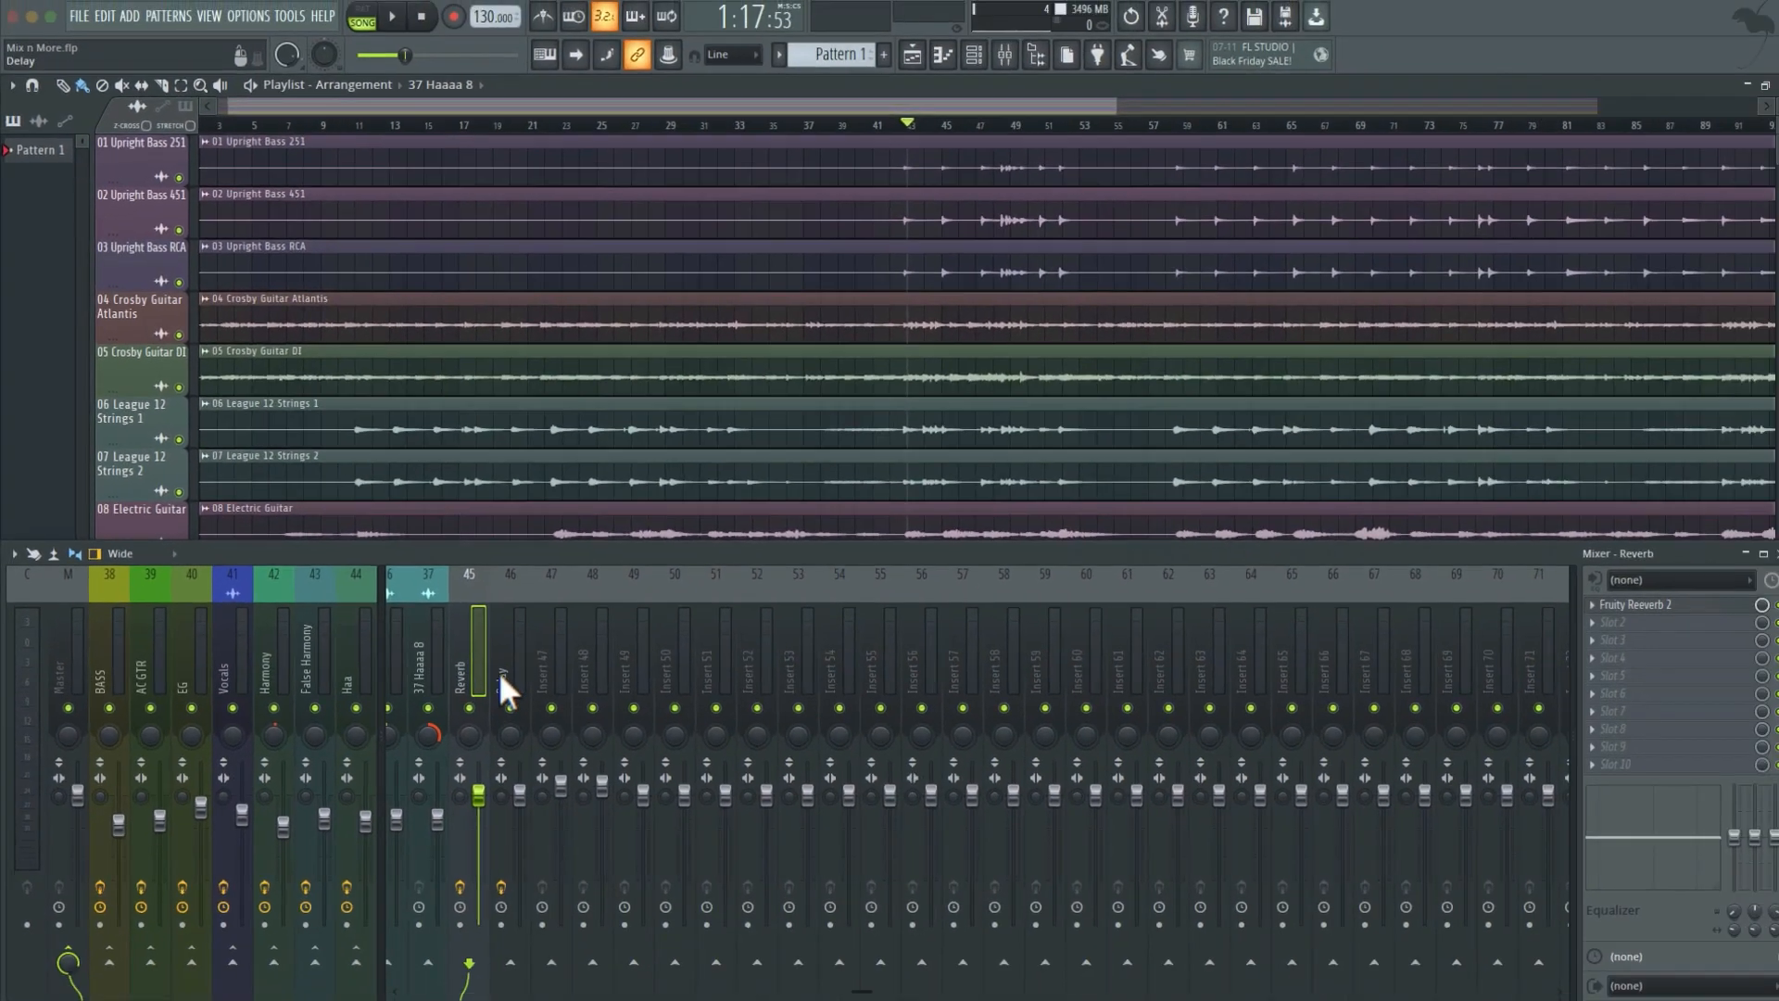
pyautogui.click(1012, 991)
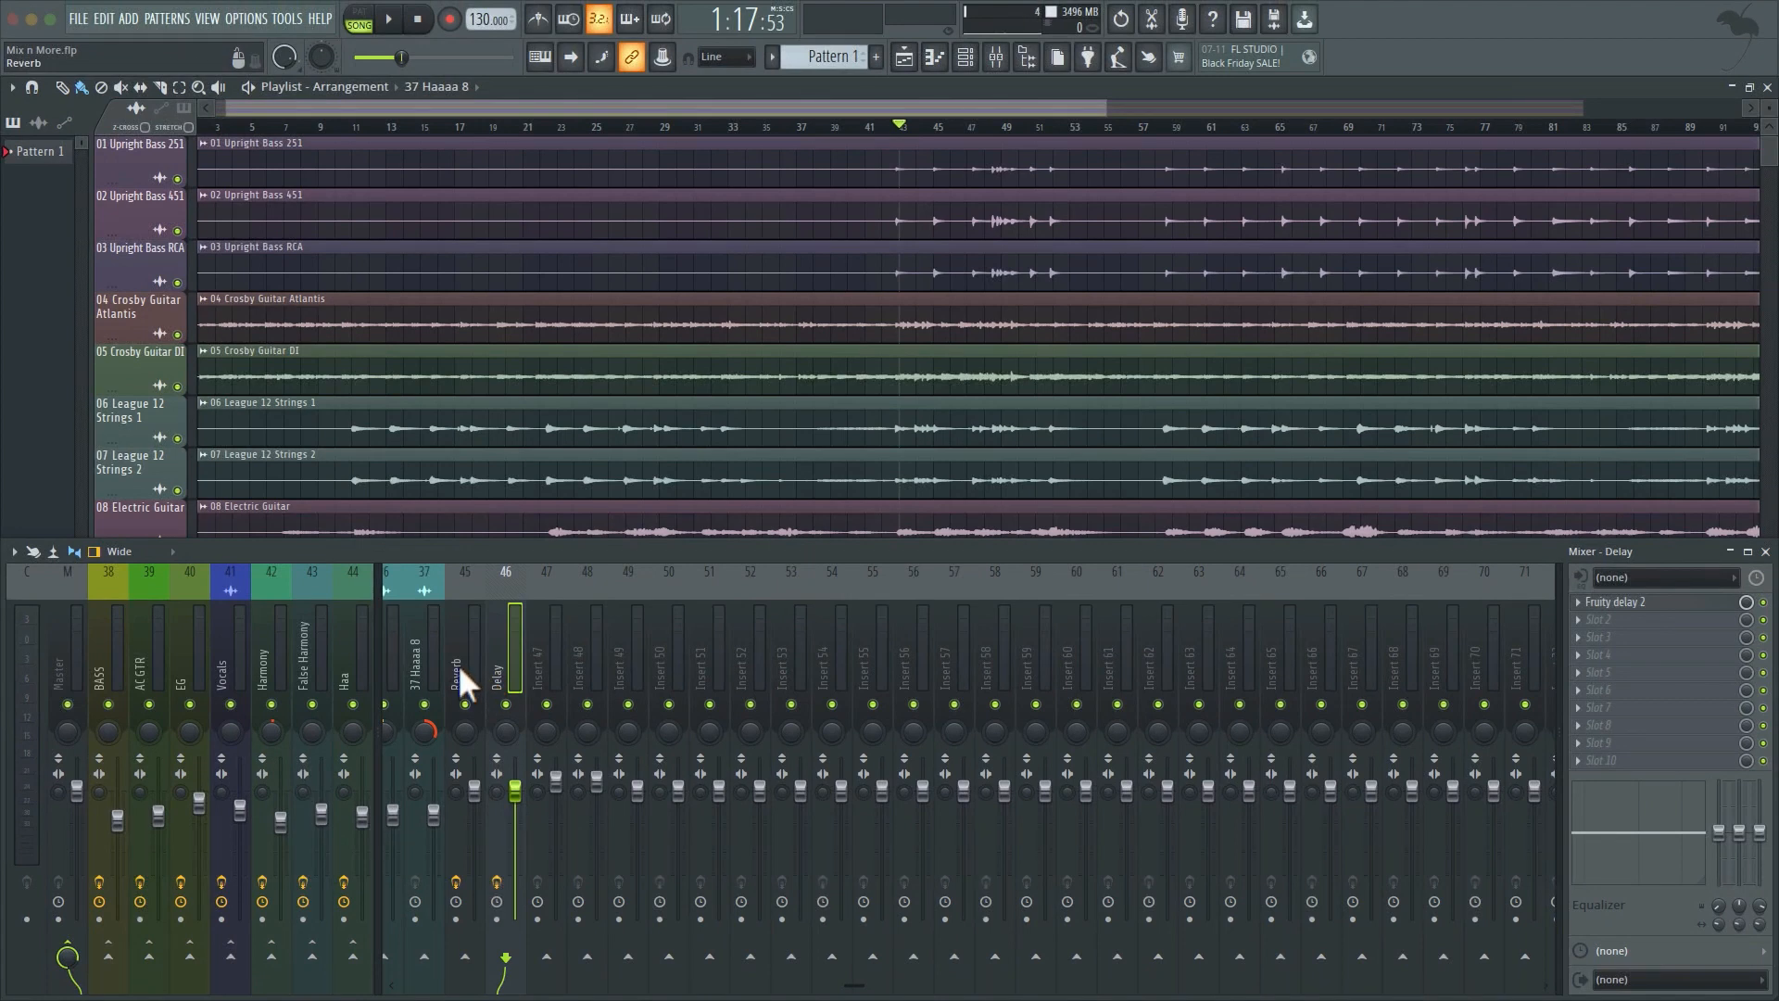
pyautogui.keyDown('ctrl'); pyautogui.click(458, 663); pyautogui.keyUp('ctrl')
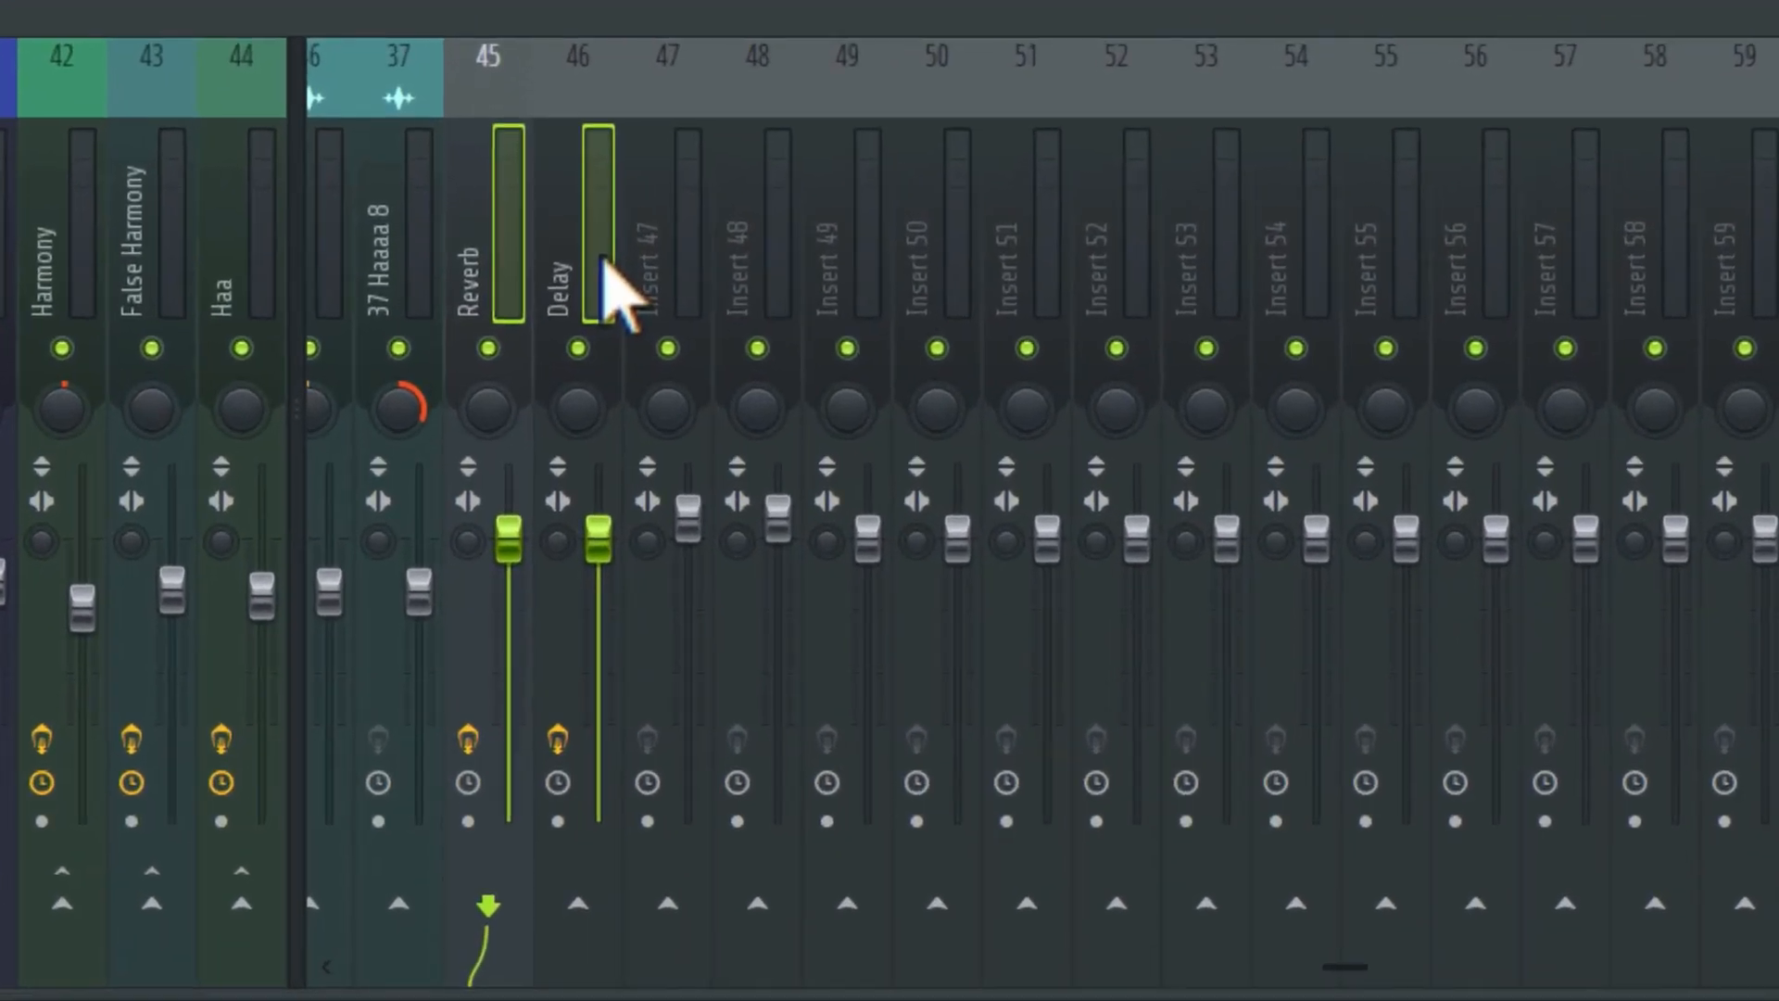
pyautogui.rightClick(545, 553)
pyautogui.moveTo(779, 795)
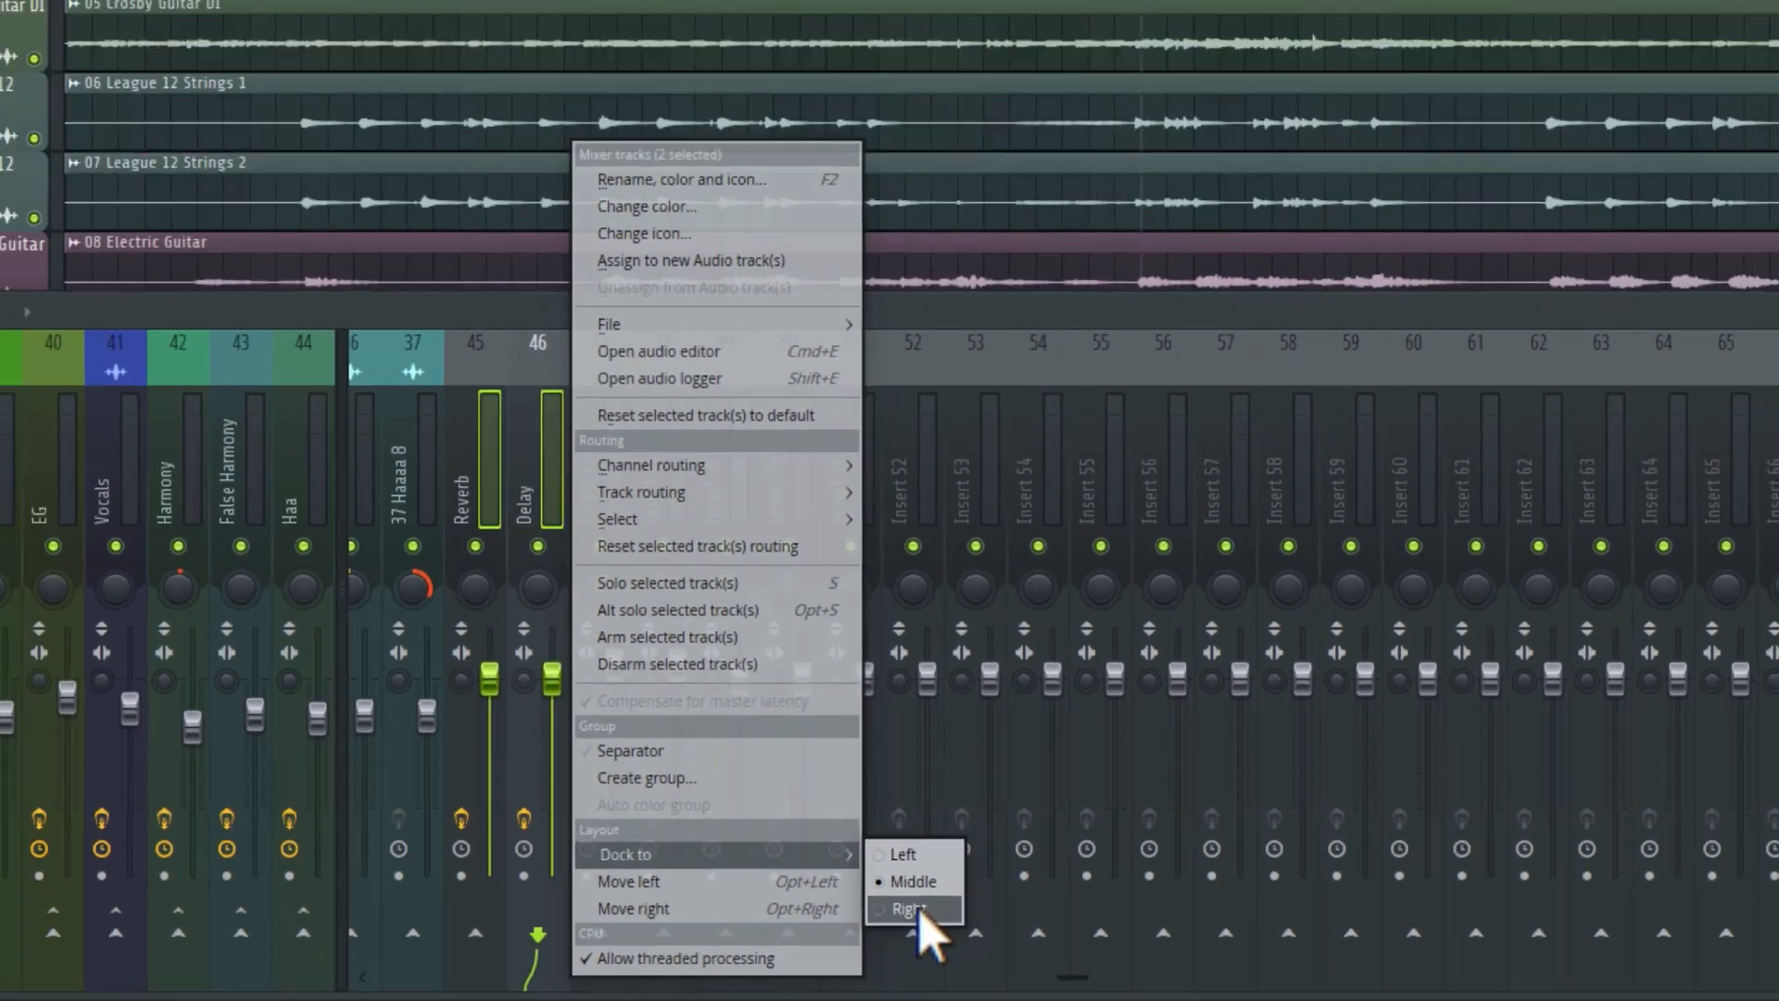
pyautogui.click(1114, 865)
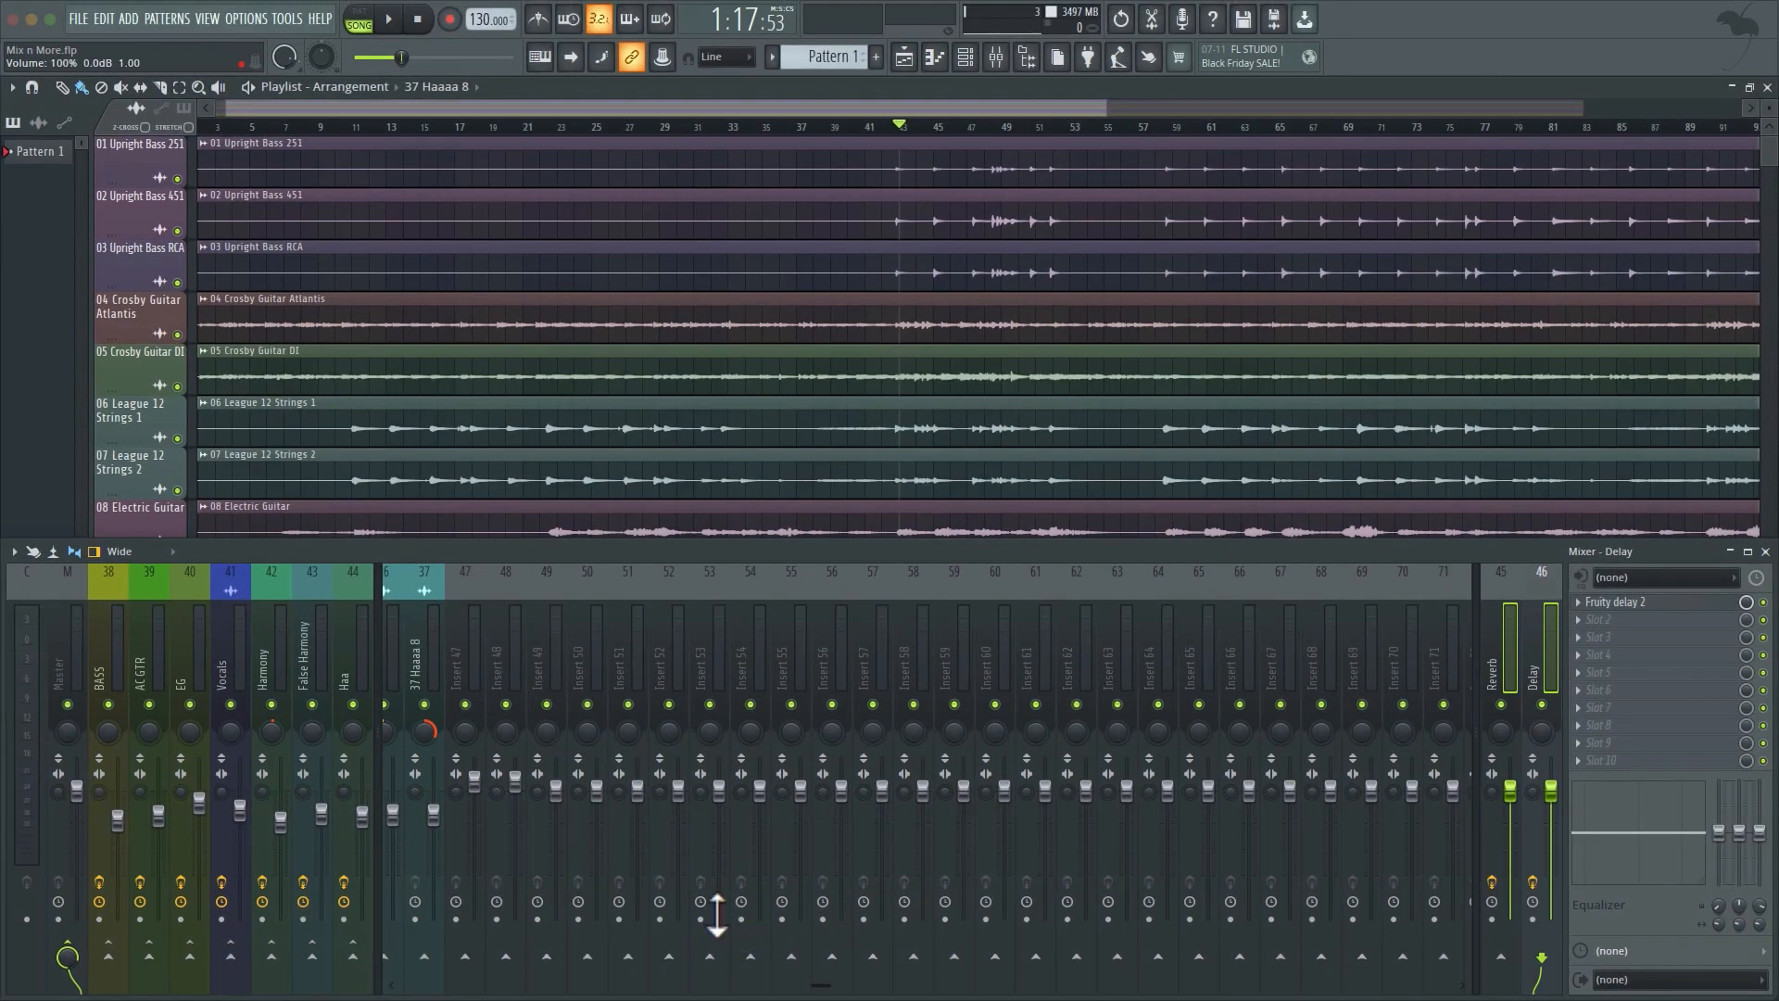
# Step: Look over the group buses from BASS to Haa and the insert tracks, comparing them with the docked Reverb and Delay tracks
pyautogui.click(1550, 652)
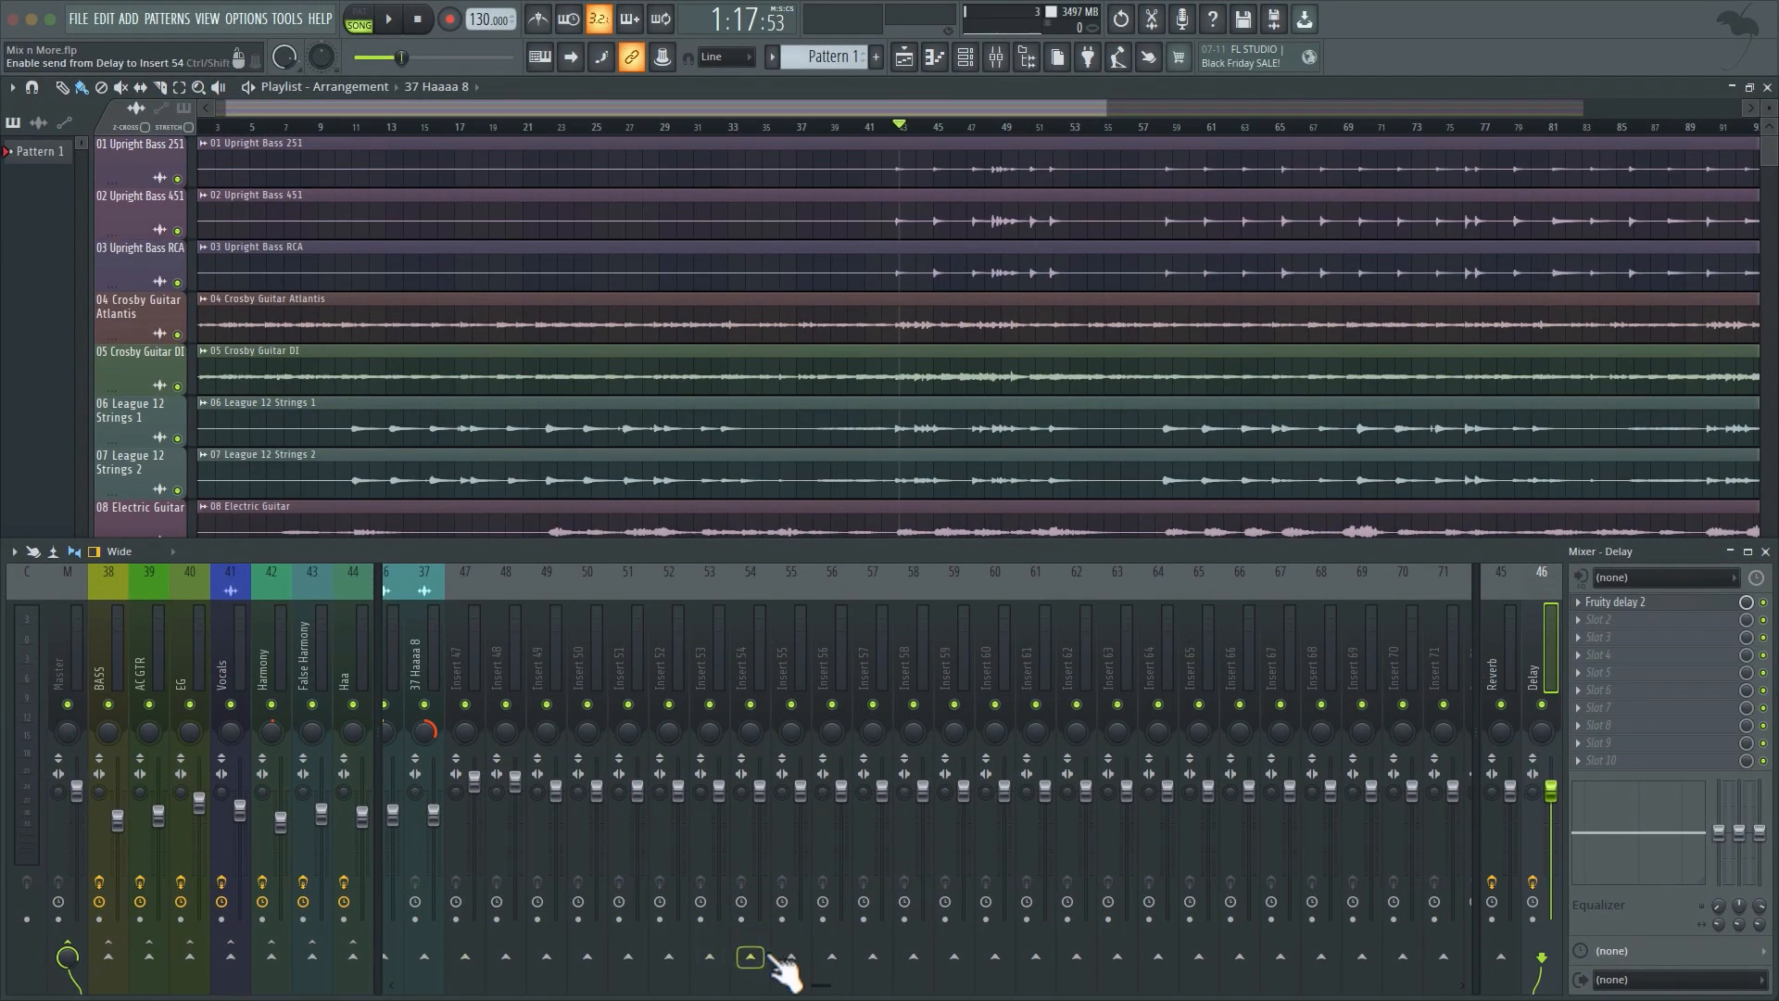
pyautogui.moveTo(834, 980); pyautogui.dragTo(633, 961)
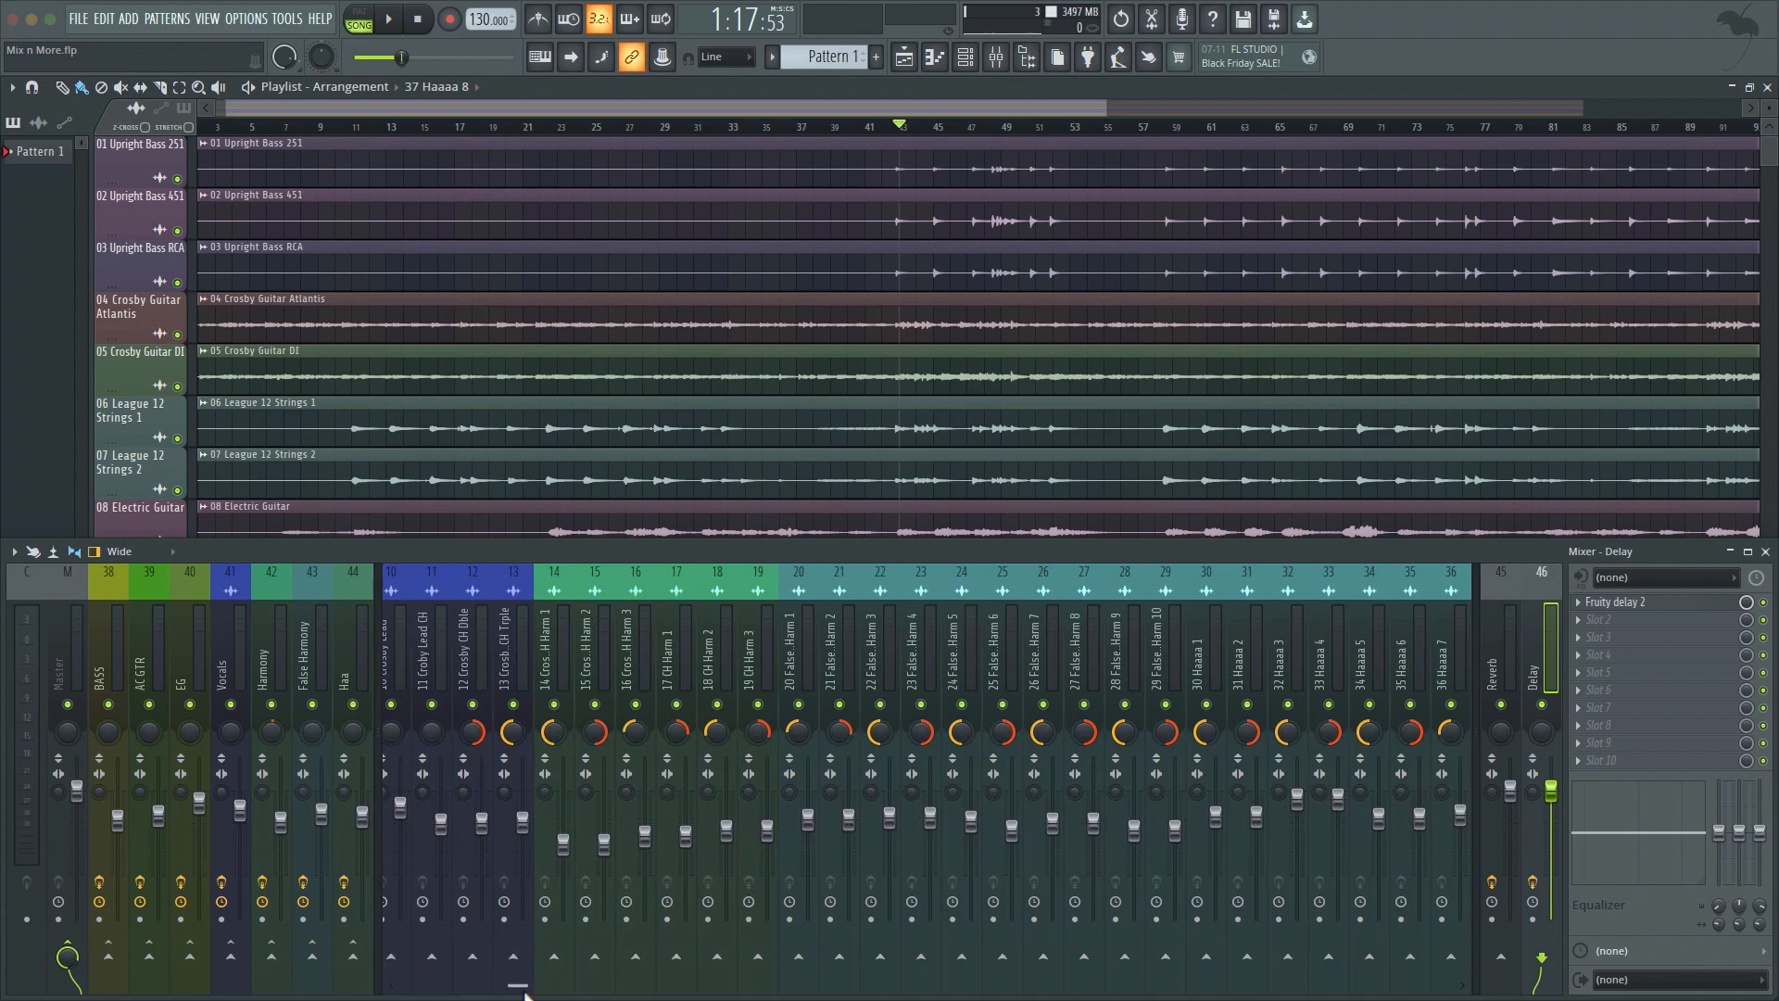
pyautogui.moveTo(519, 988); pyautogui.dragTo(254, 946)
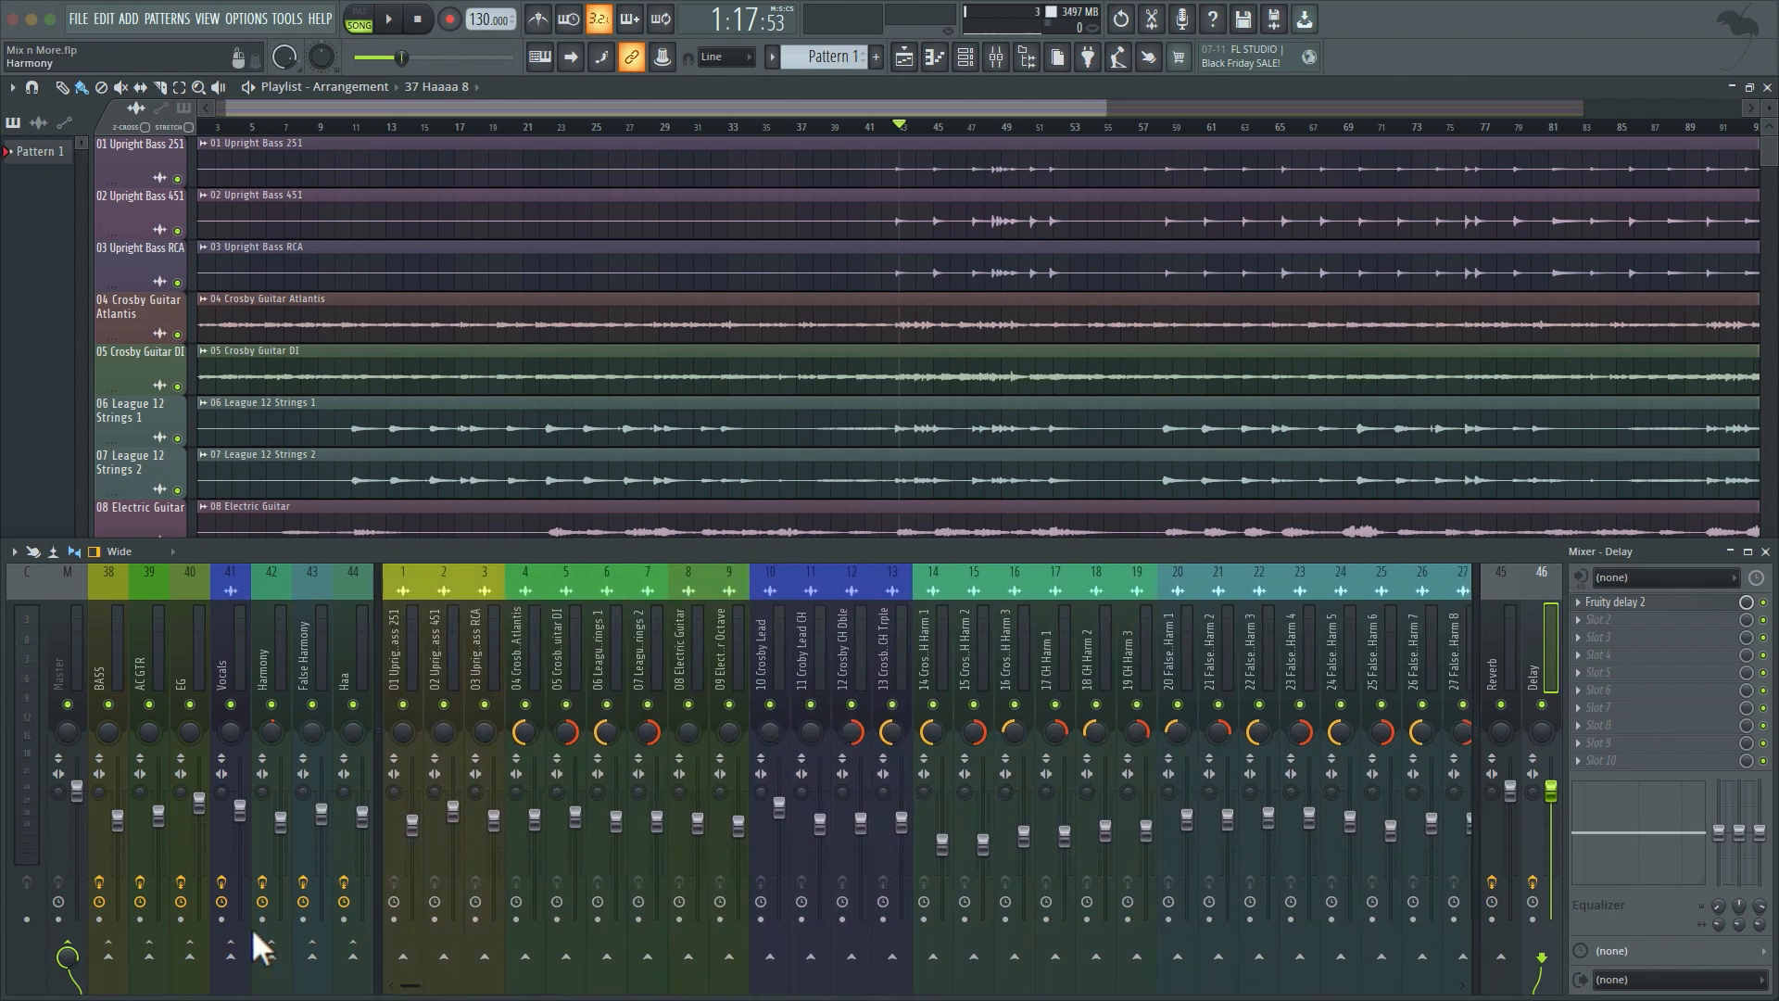
pyautogui.click(108, 653)
pyautogui.click(150, 654)
pyautogui.click(302, 662)
pyautogui.click(343, 660)
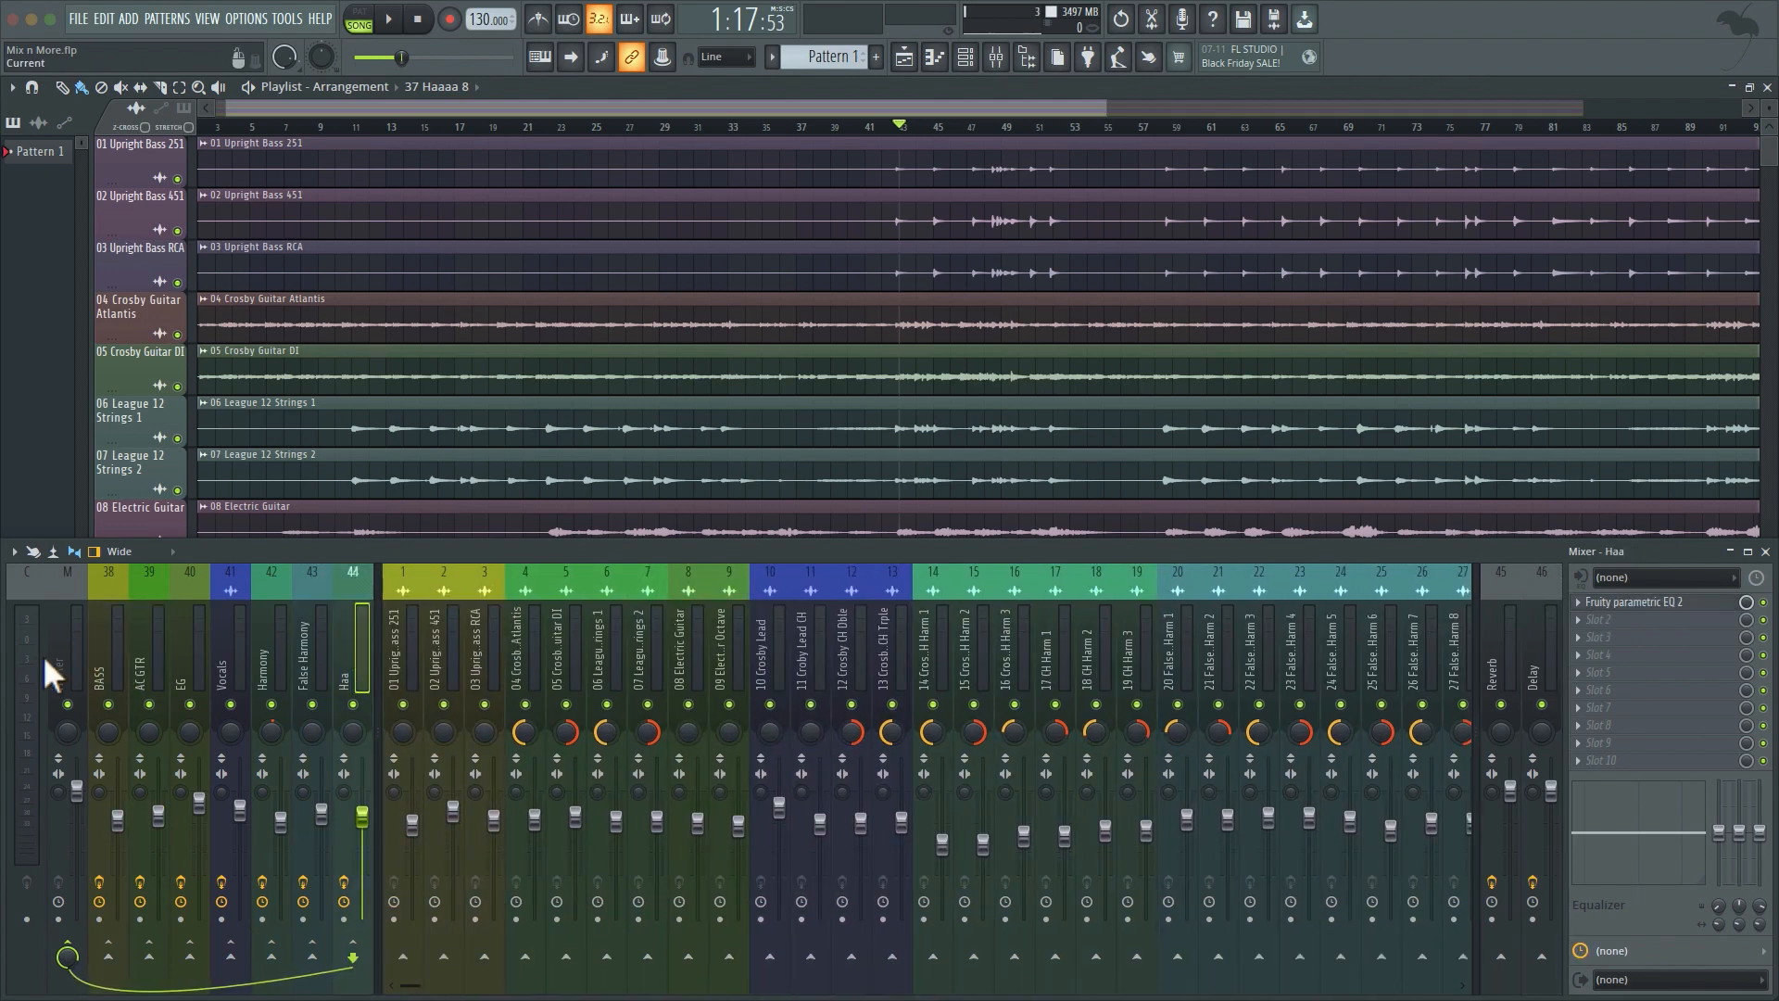
pyautogui.click(43, 656)
pyautogui.click(100, 660)
pyautogui.click(184, 658)
pyautogui.click(264, 666)
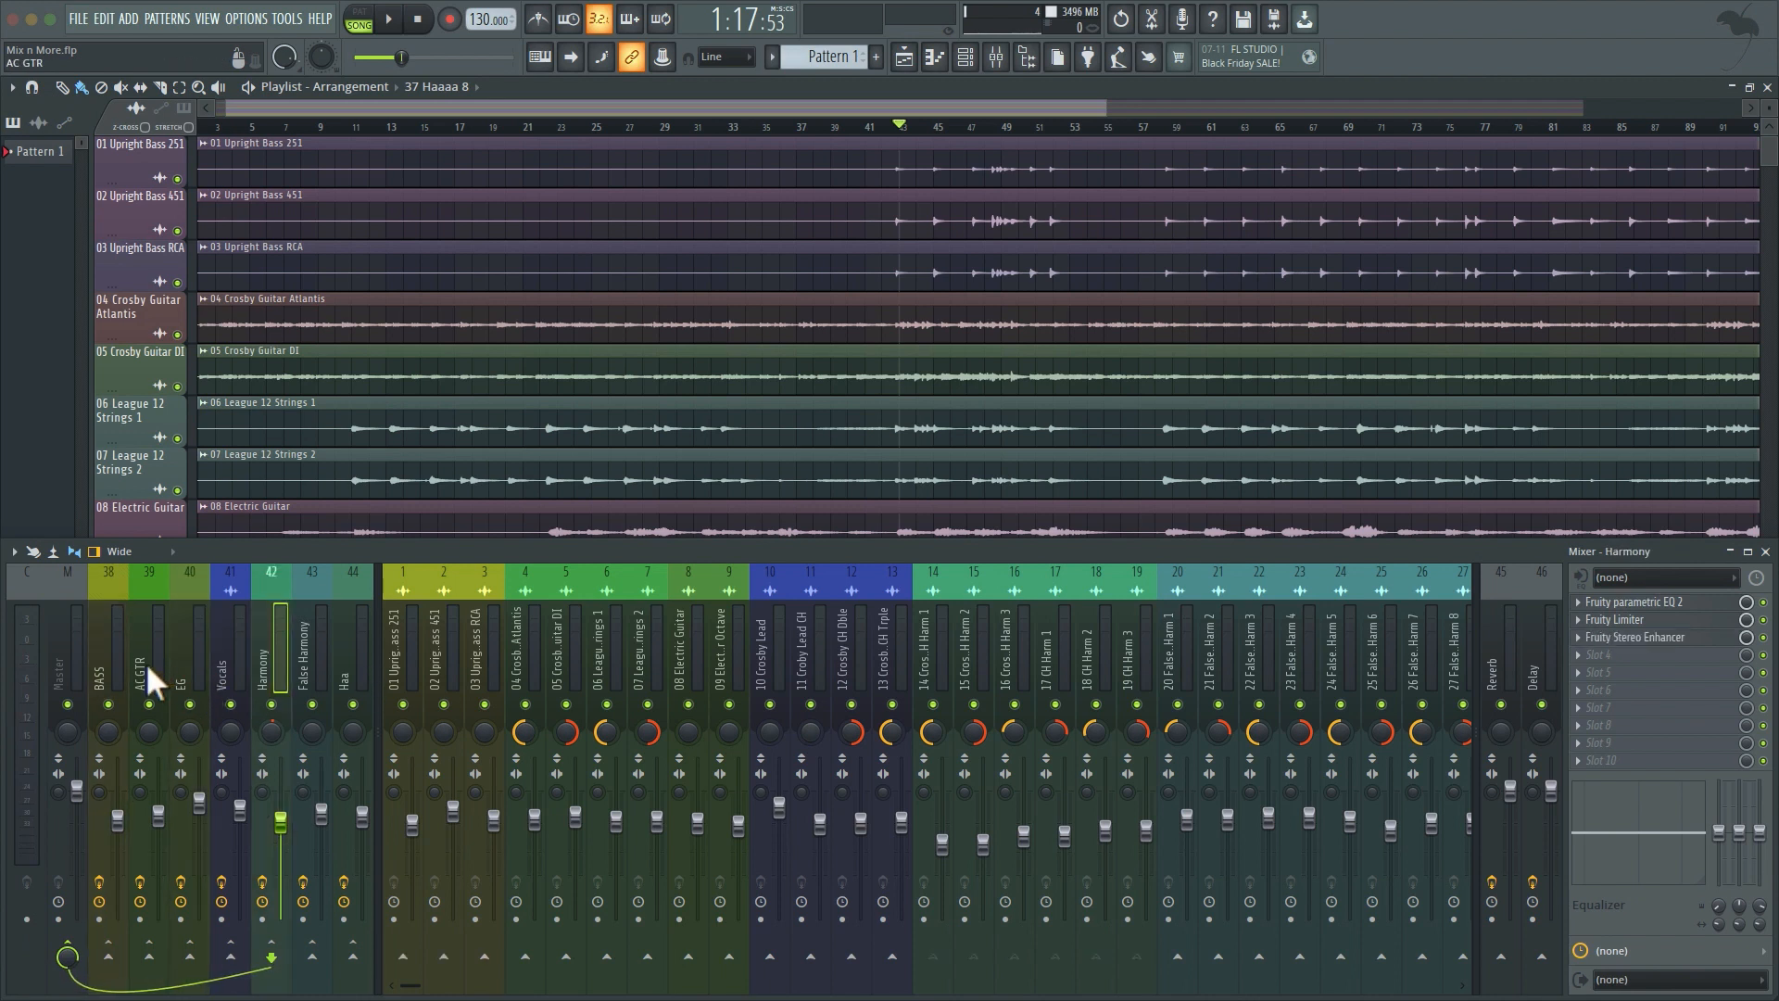
pyautogui.click(105, 660)
pyautogui.click(224, 654)
pyautogui.click(304, 653)
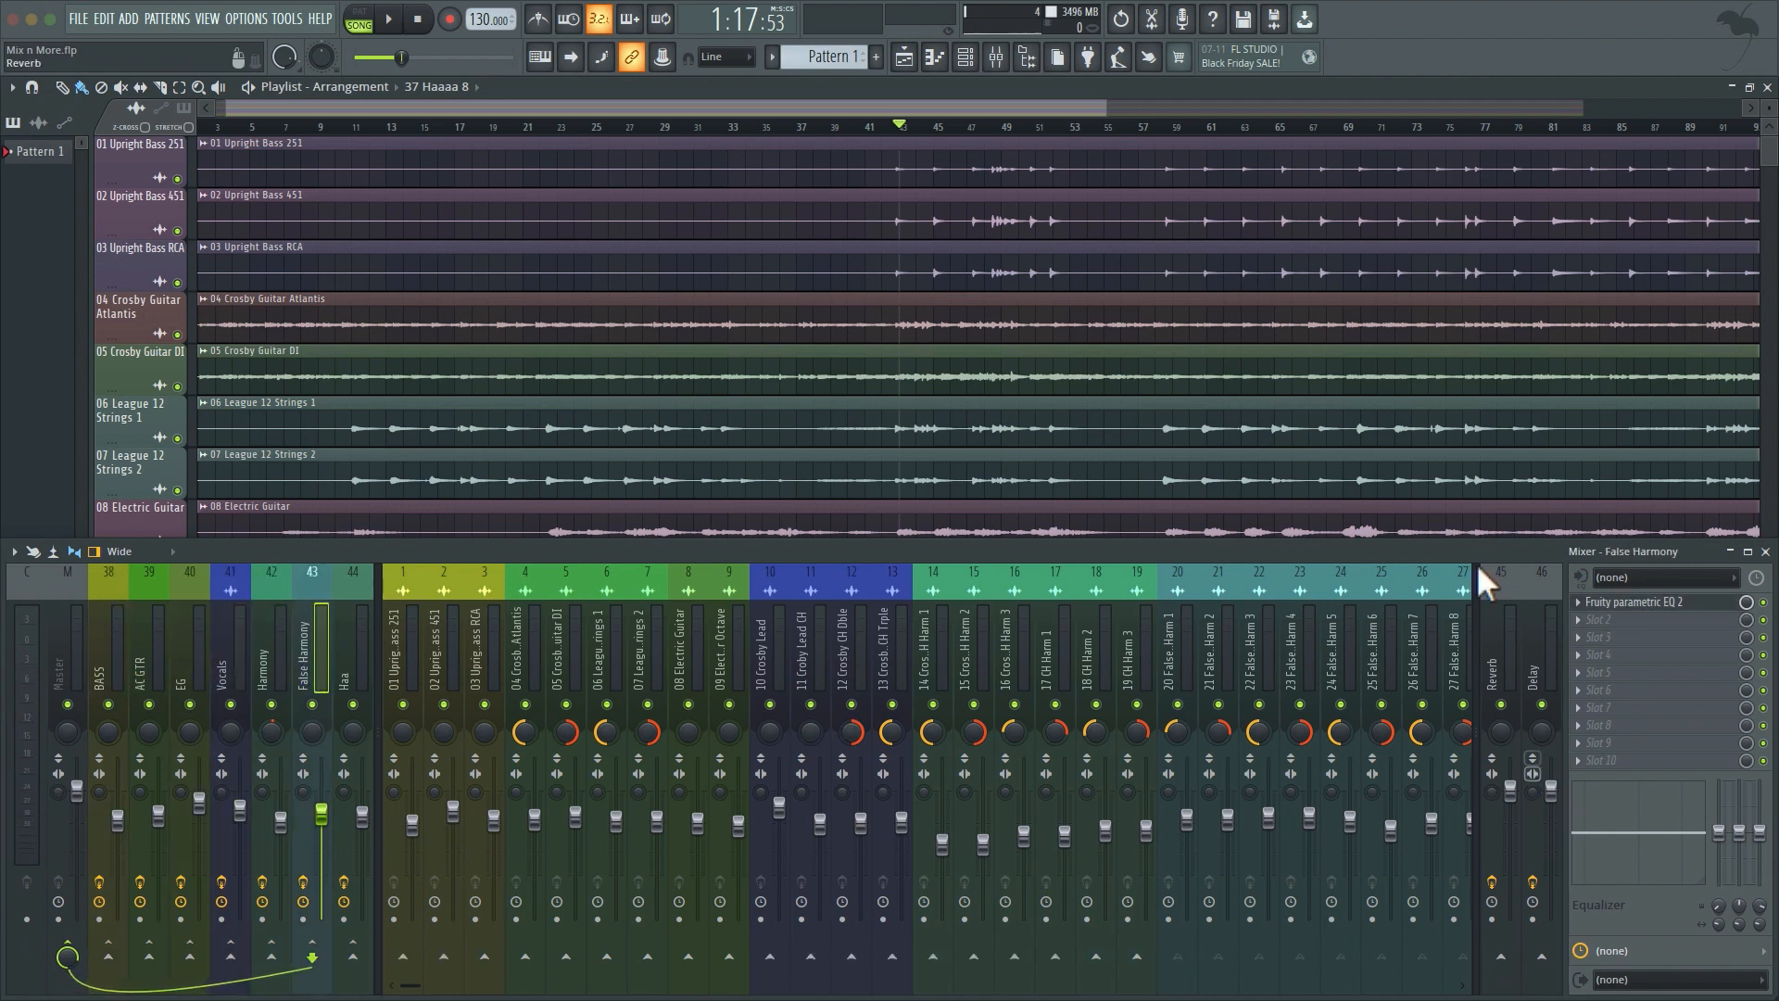
# Step: Route the BASS bus to both the Reverb and Delay tracks, and move the mixer window slightly higher
pyautogui.click(113, 664)
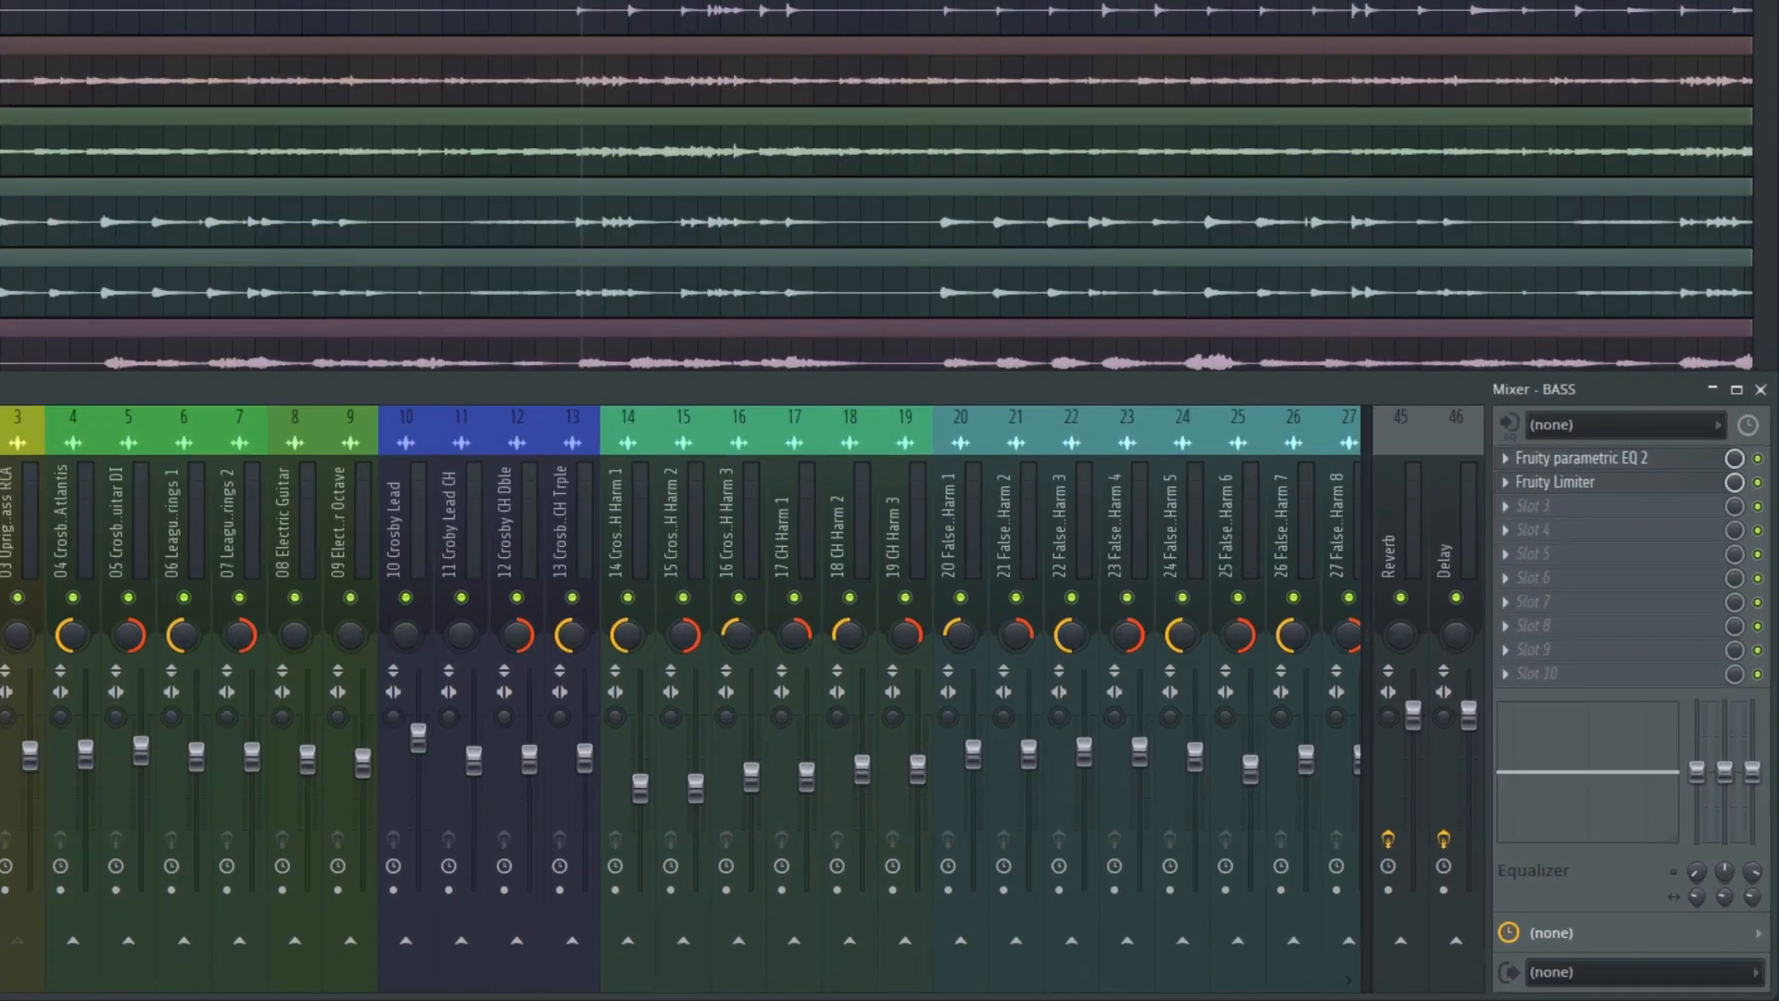
pyautogui.click(1400, 941)
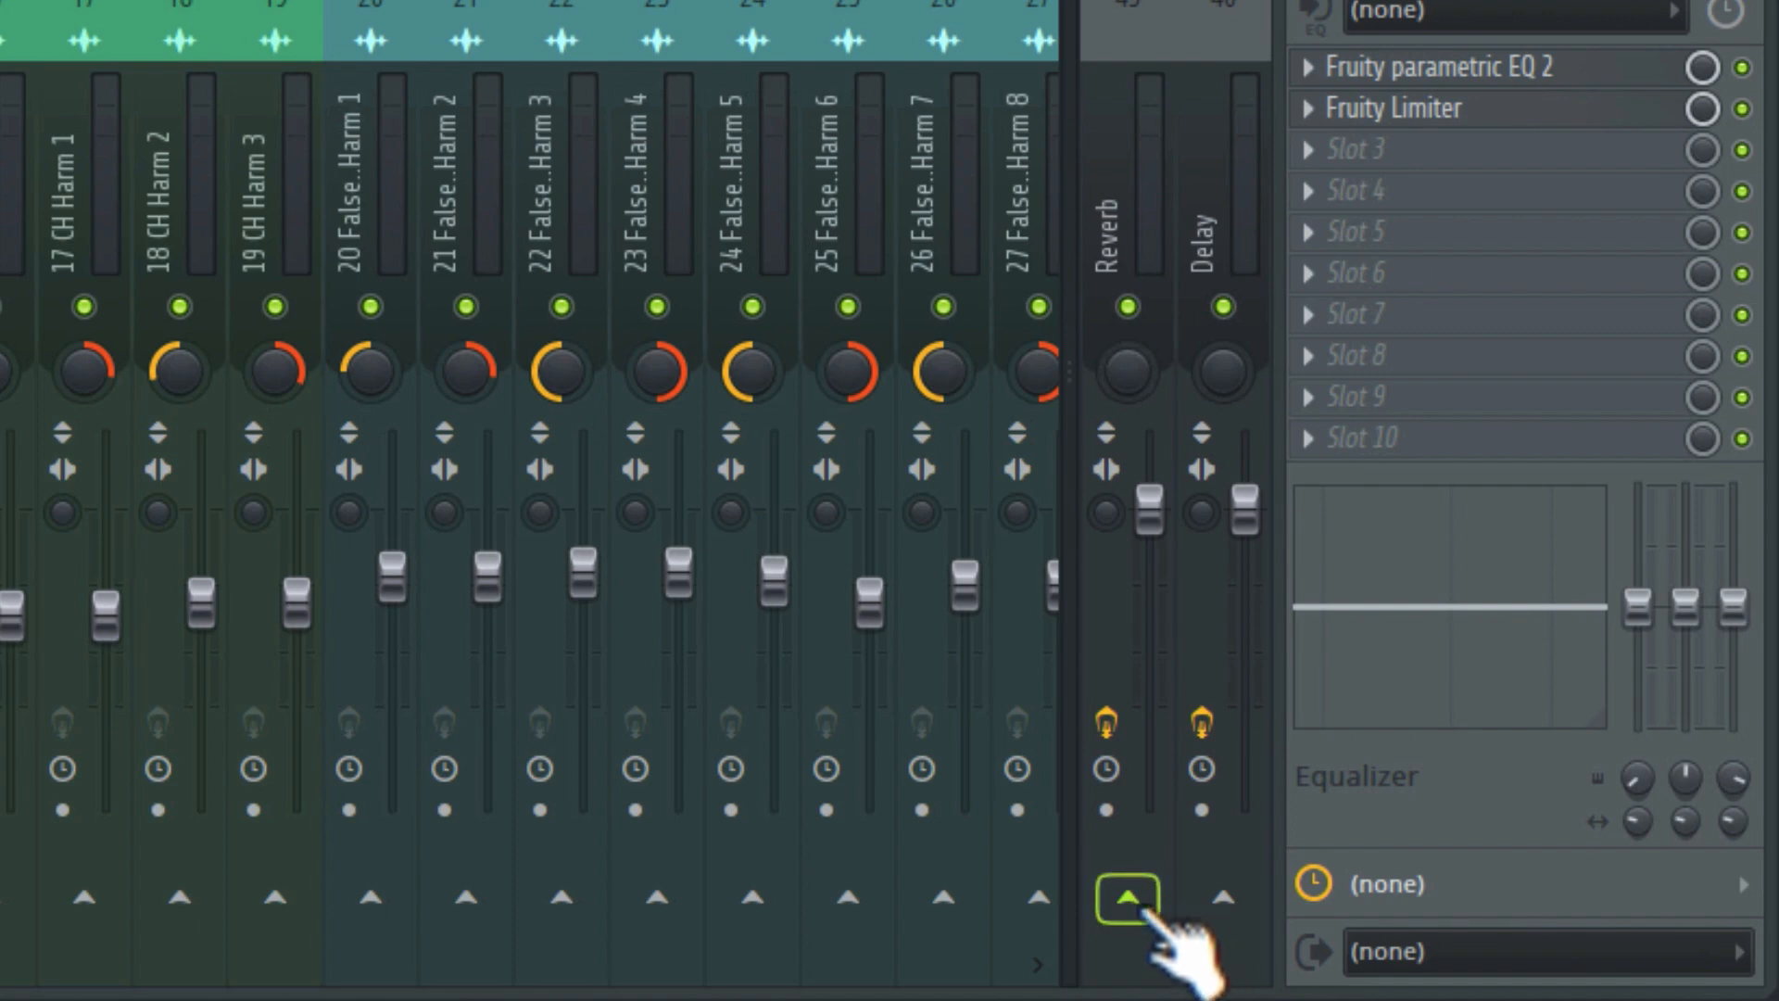
pyautogui.click(1143, 910)
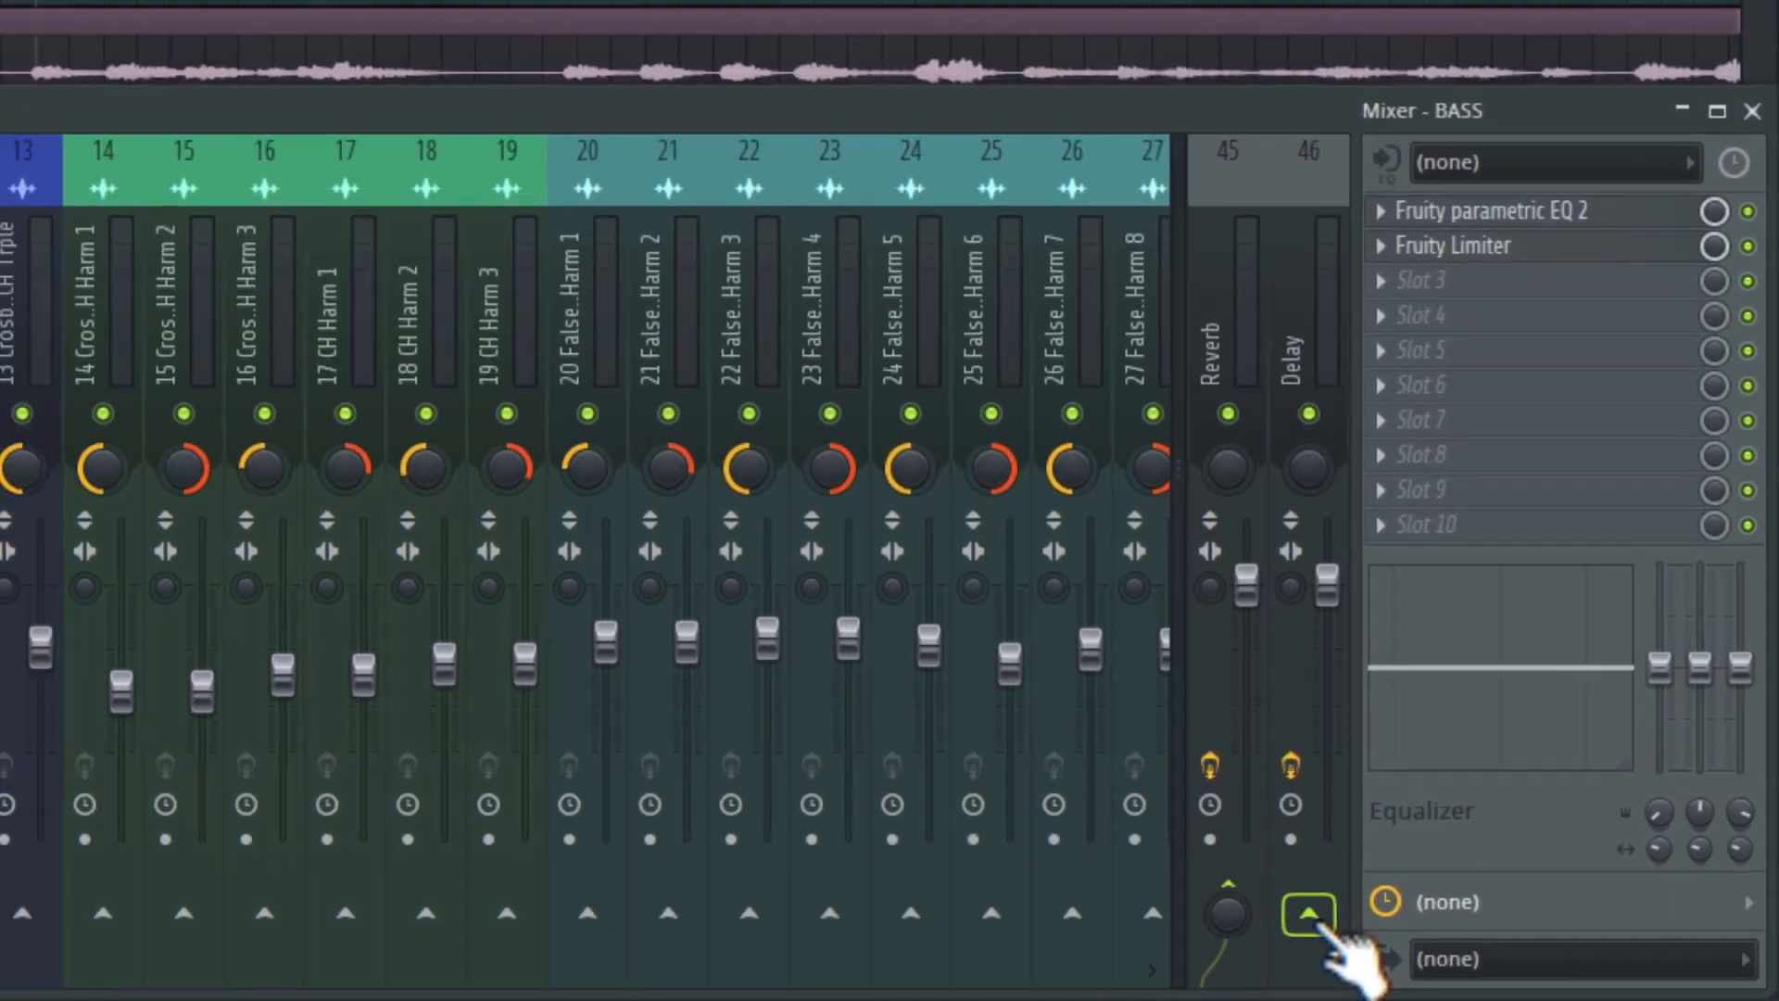
pyautogui.click(1323, 925)
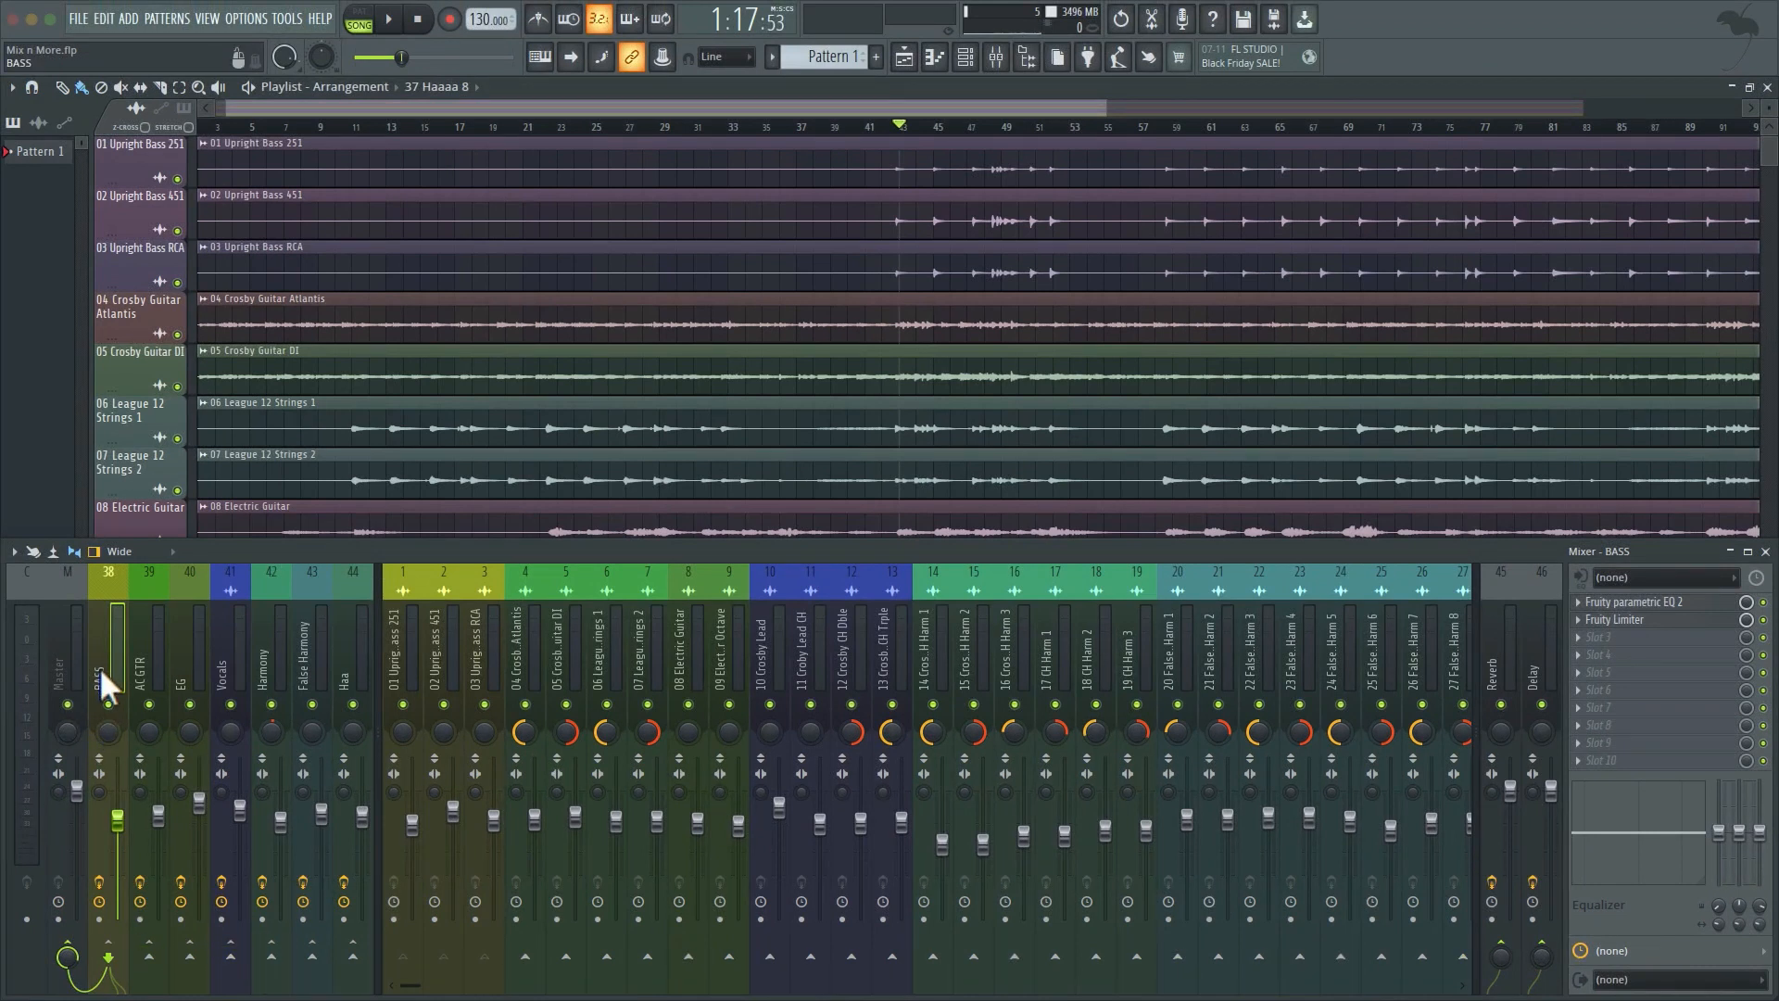
pyautogui.moveTo(393, 553); pyautogui.dragTo(306, 528)
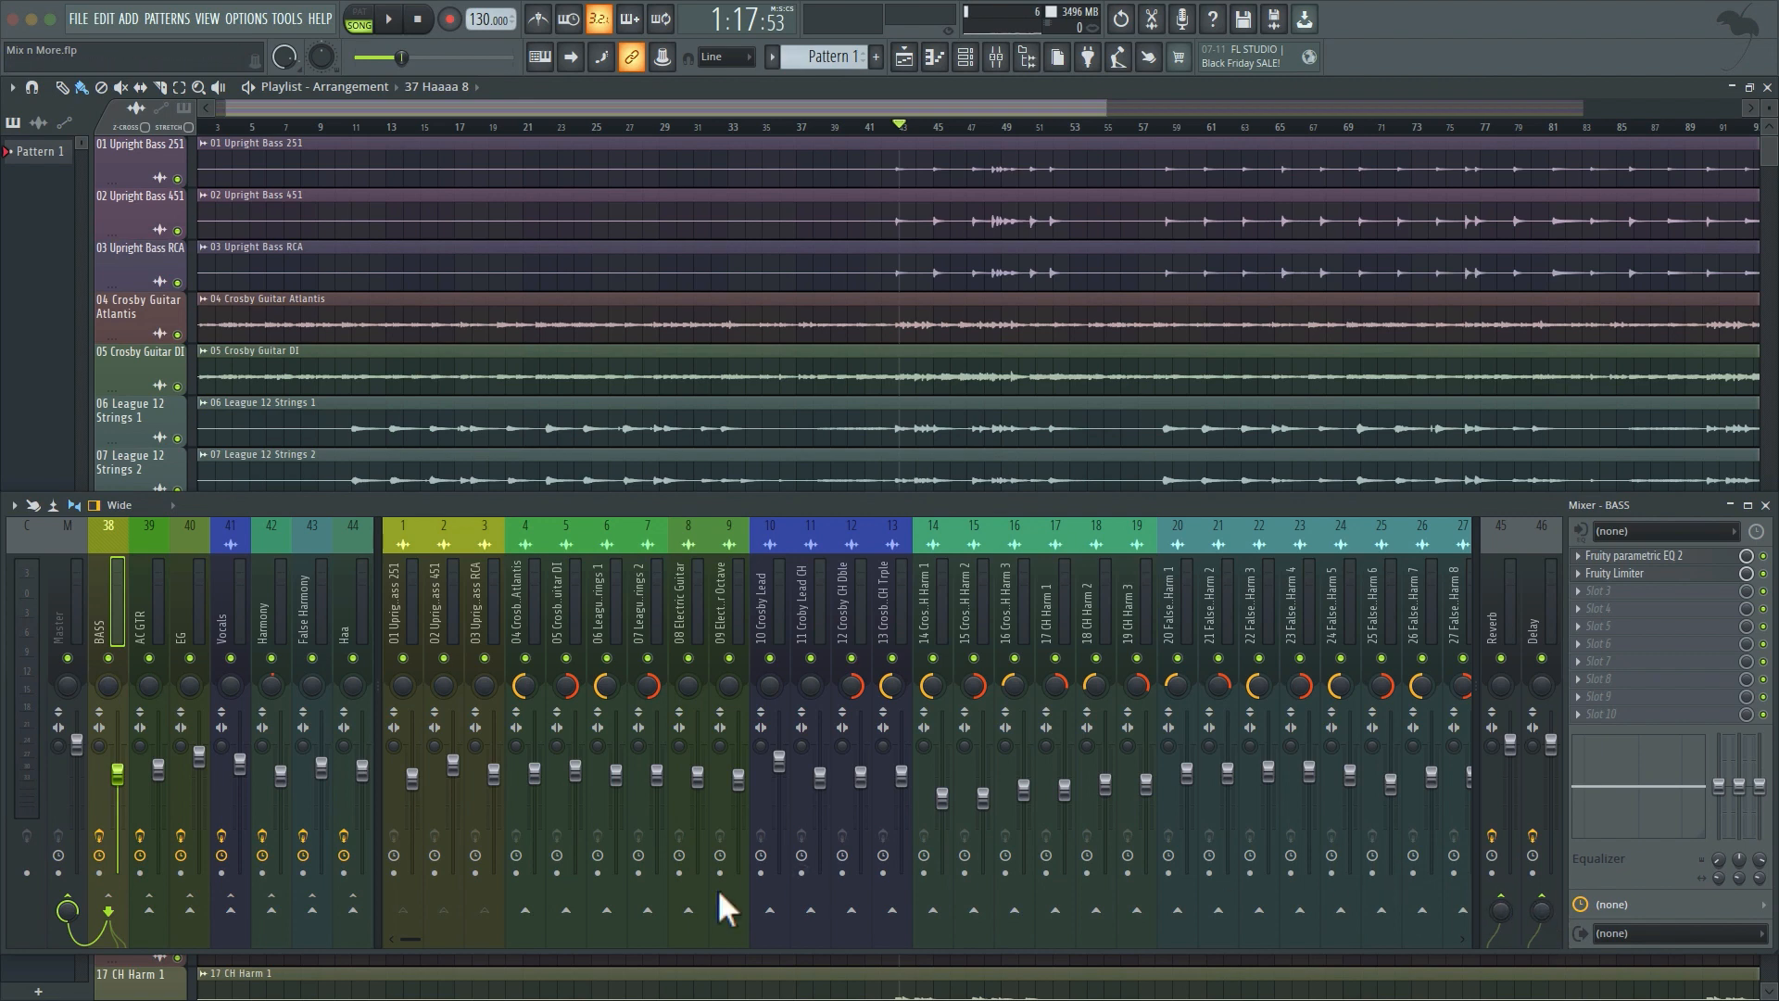
# Step: Route the AC GTR, EG, Vocals, Harmony, False Harmony and Haa buses to the Reverb and Delay tracks
pyautogui.click(141, 630)
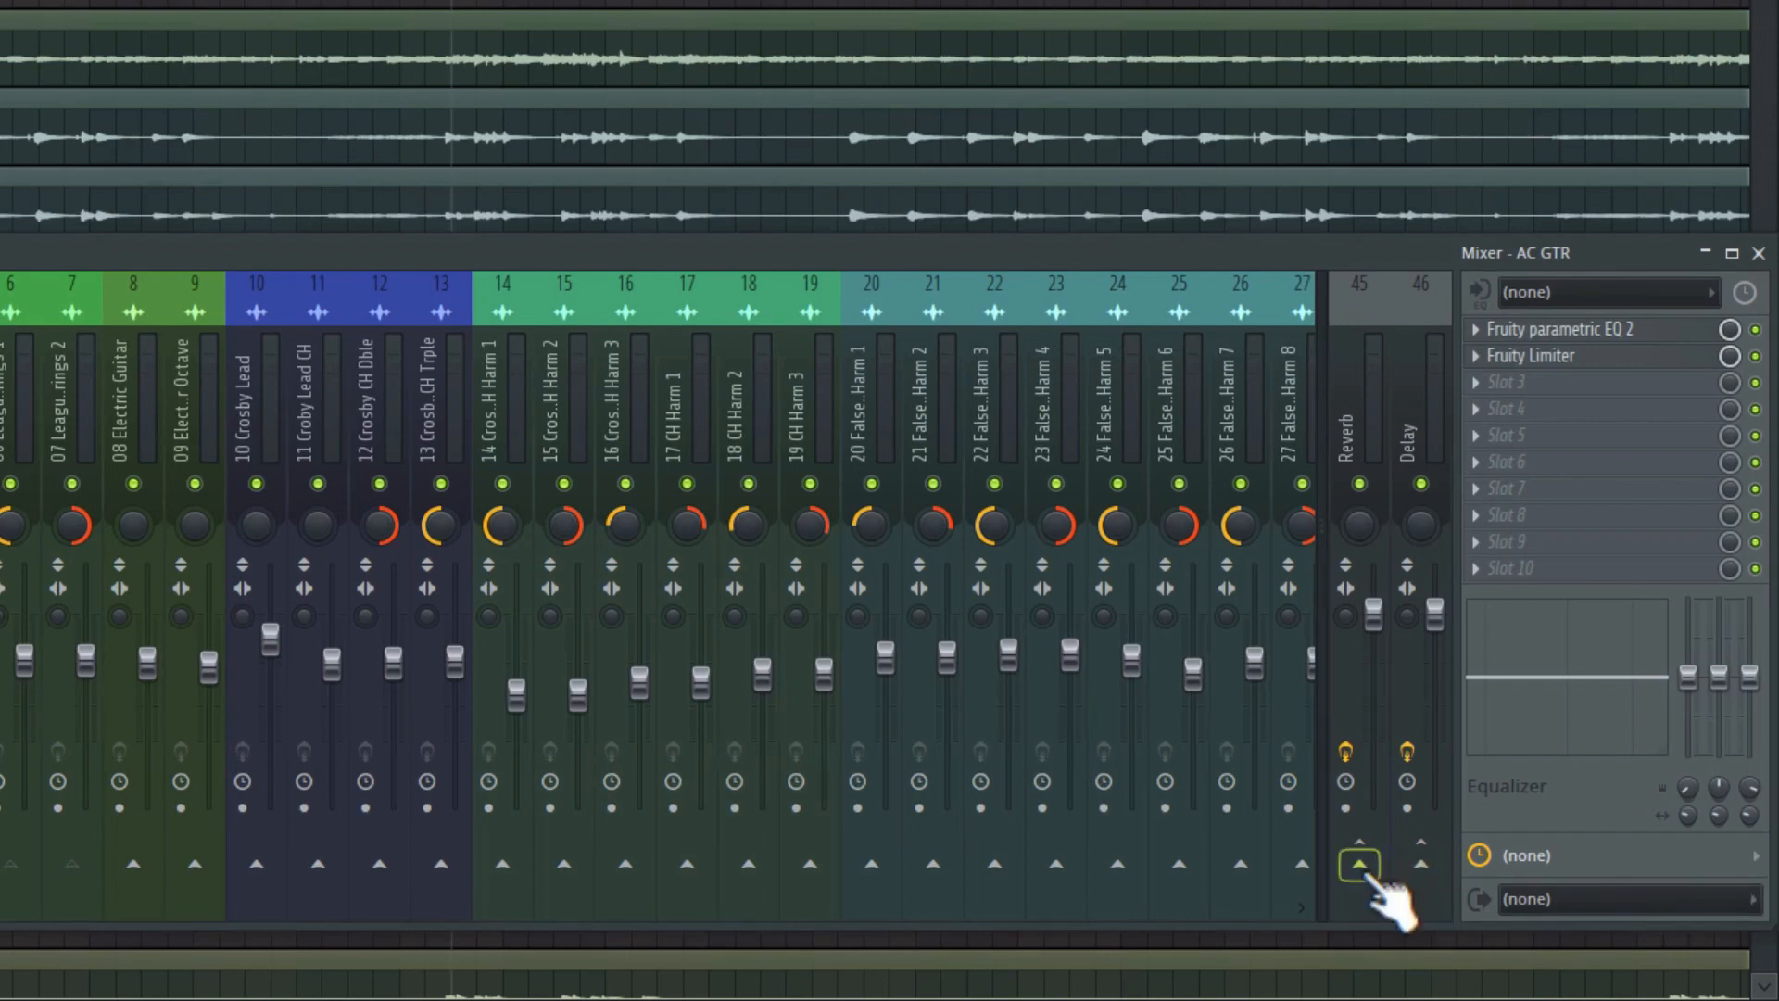
pyautogui.click(1359, 864)
pyautogui.click(1418, 866)
pyautogui.click(1365, 858)
pyautogui.click(194, 598)
pyautogui.click(237, 598)
pyautogui.click(279, 593)
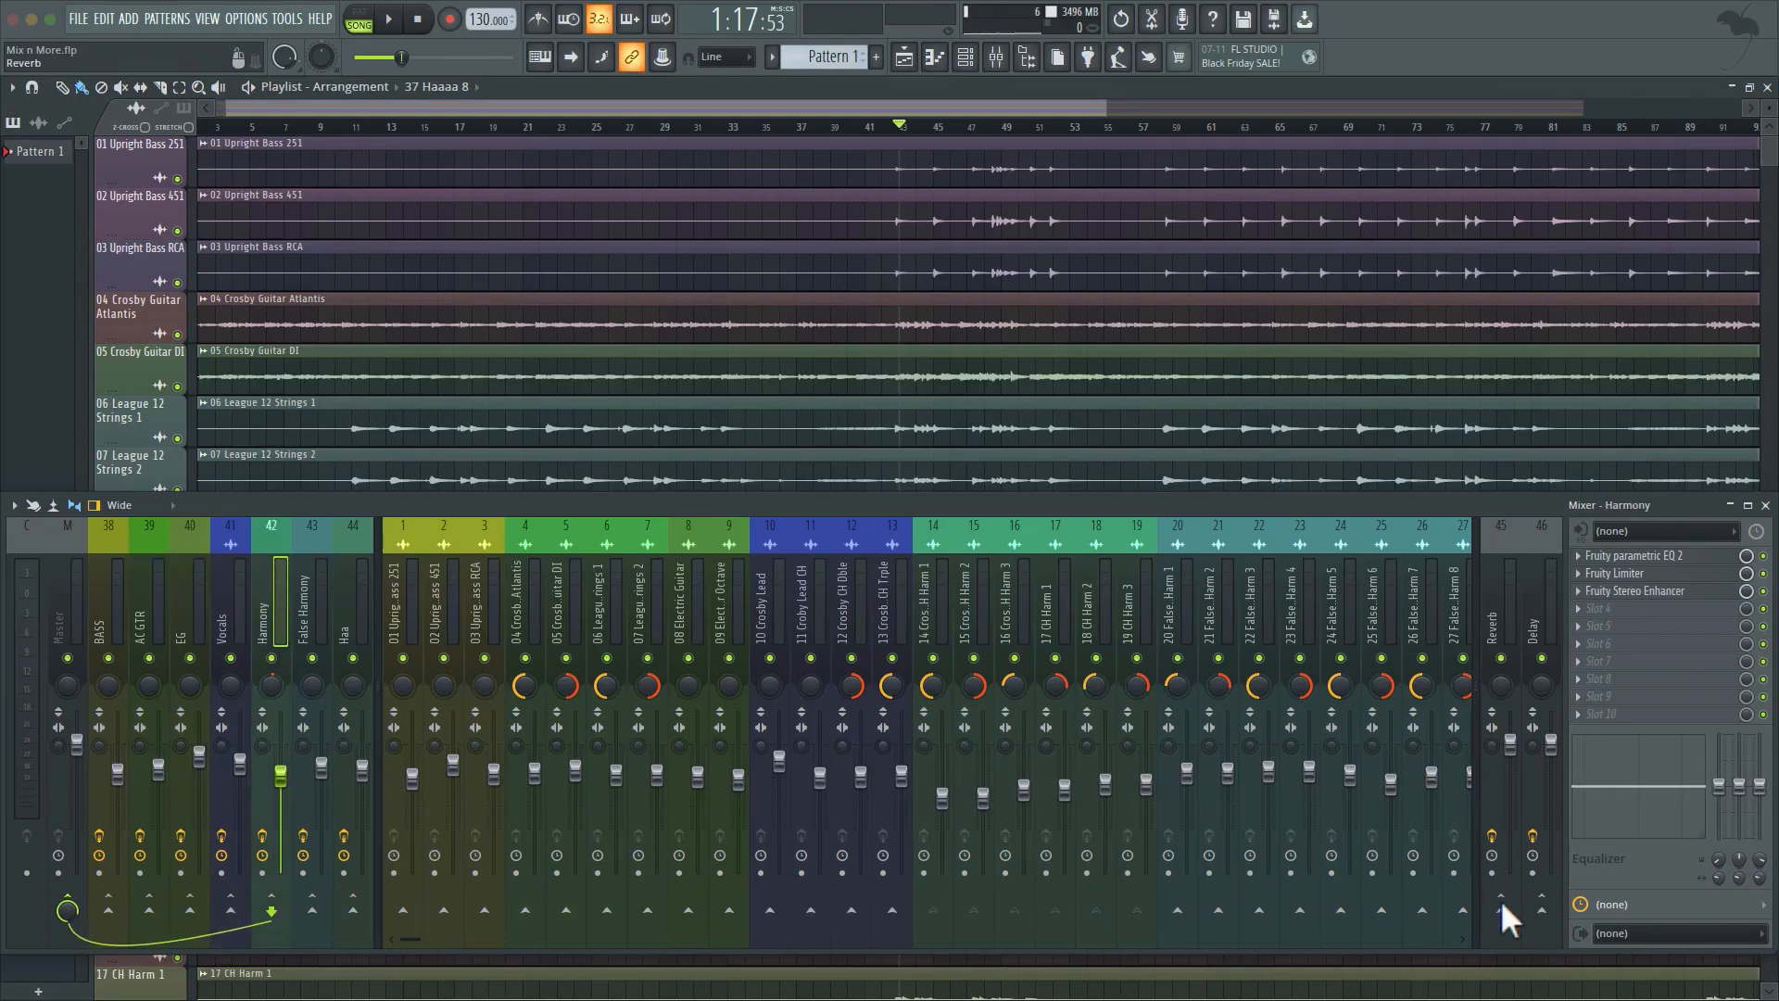
pyautogui.press('Right')
pyautogui.press('Right')
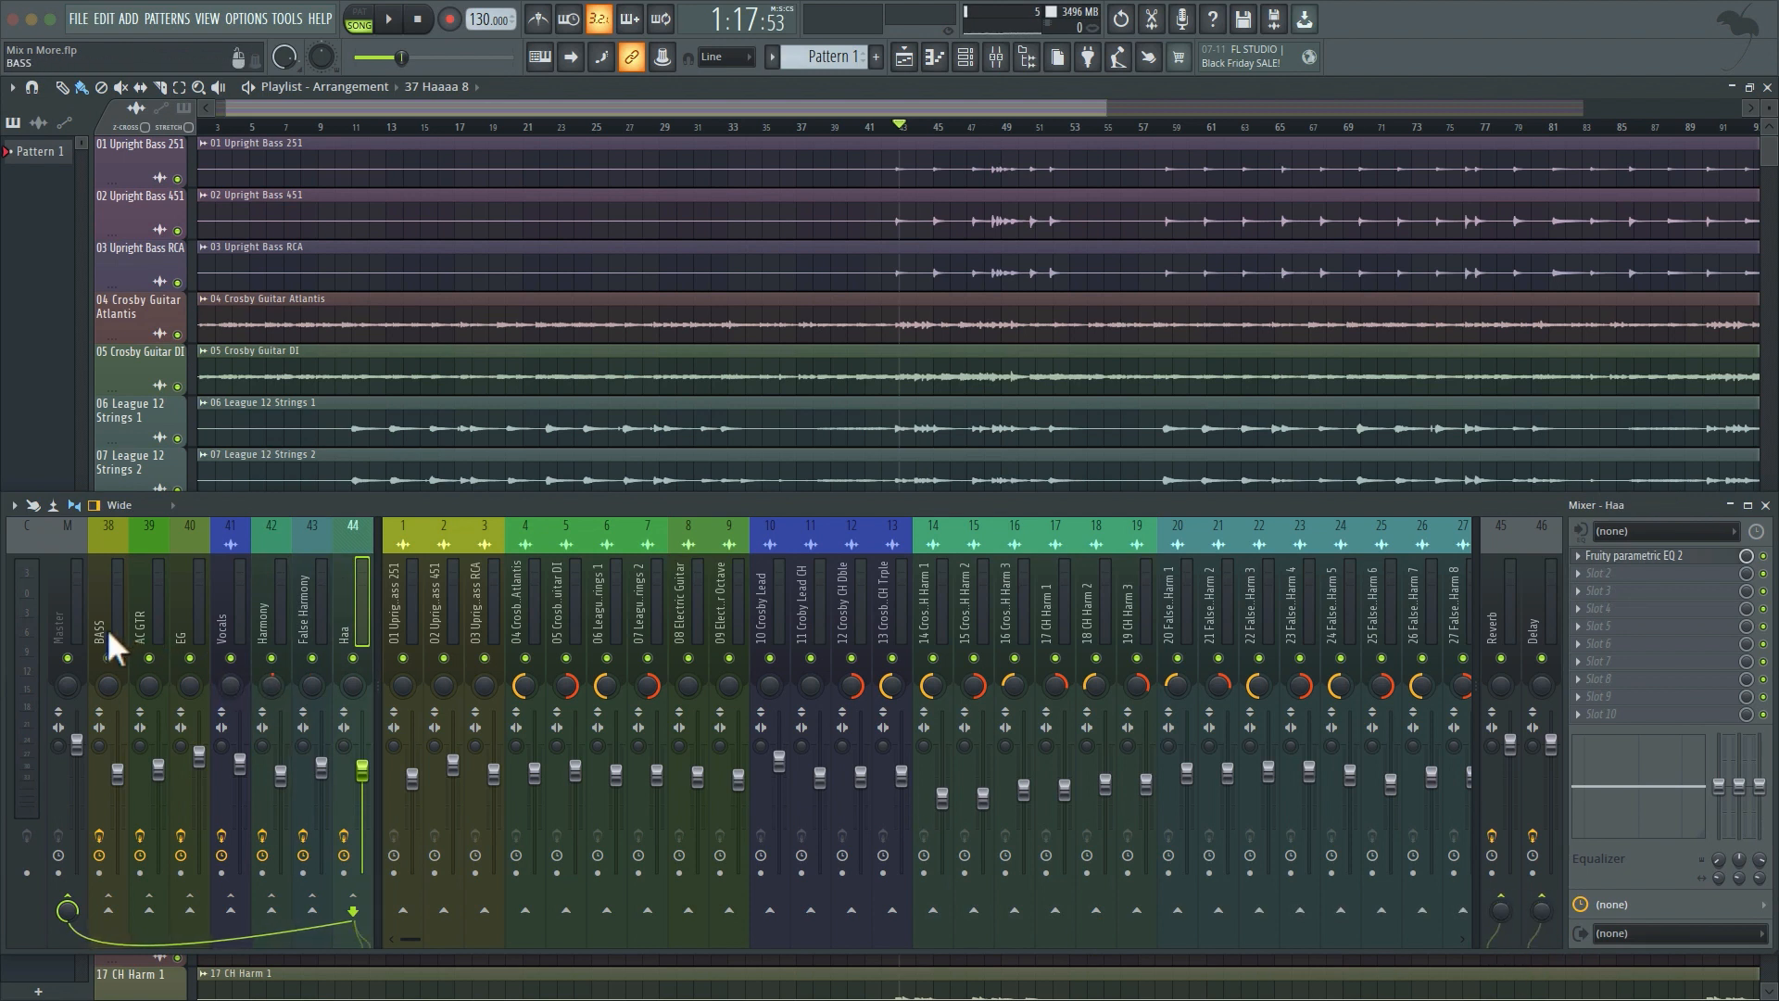
# Step: Check the Reverb and Delay send routing of the BASS, AC GTR, EG, Vocals and Harmony buses
pyautogui.click(108, 627)
pyautogui.click(141, 621)
pyautogui.click(190, 619)
pyautogui.click(224, 622)
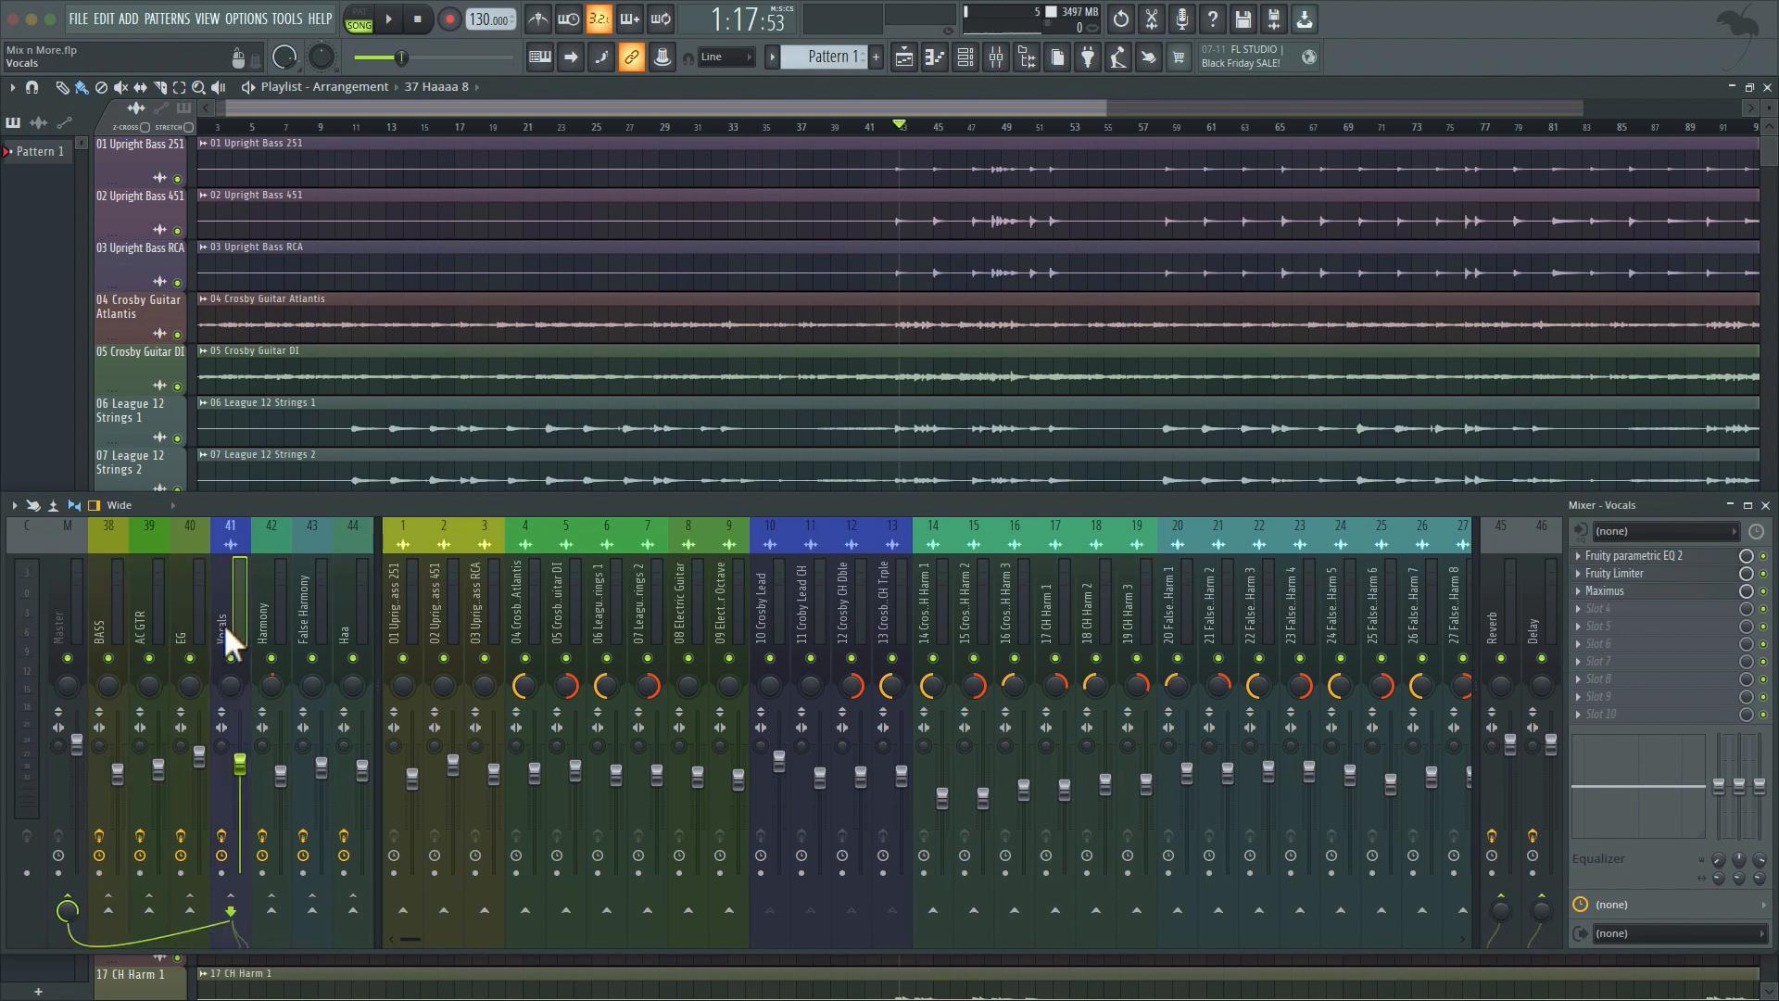
pyautogui.click(285, 624)
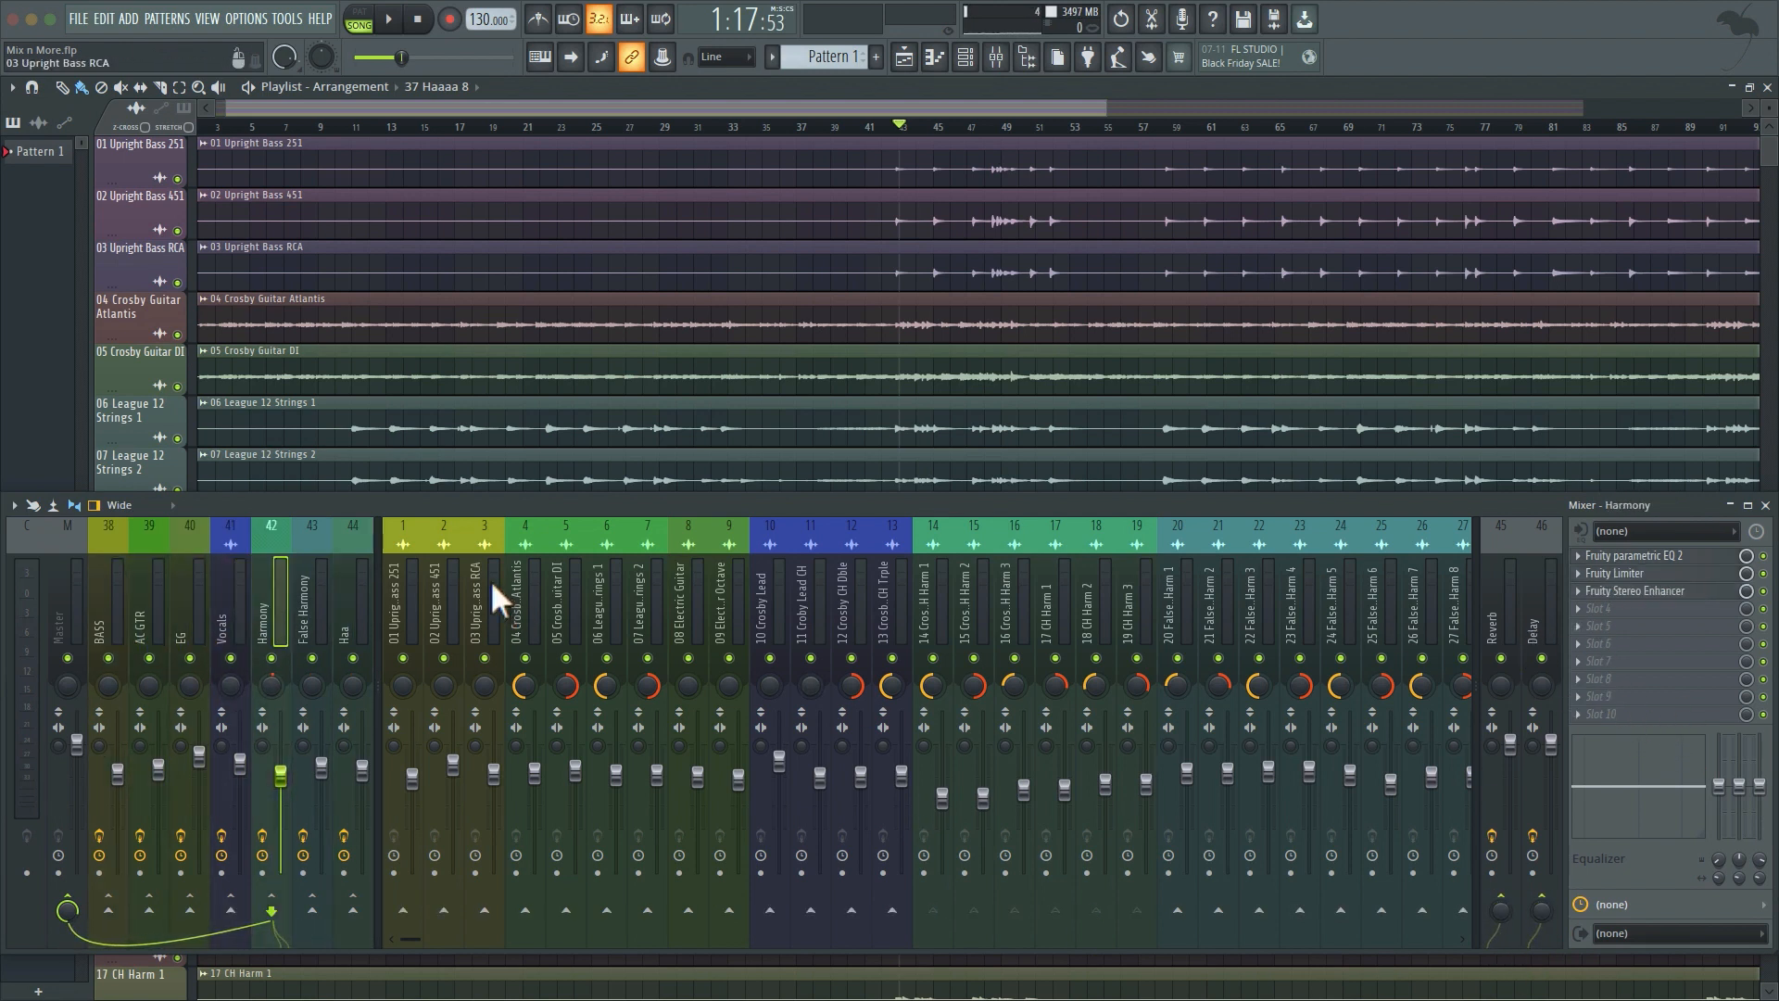
# Step: Select the Vocals bus, solo the 10 Crosby Lead playlist track and place the playhead just before its first phrase
pyautogui.click(225, 613)
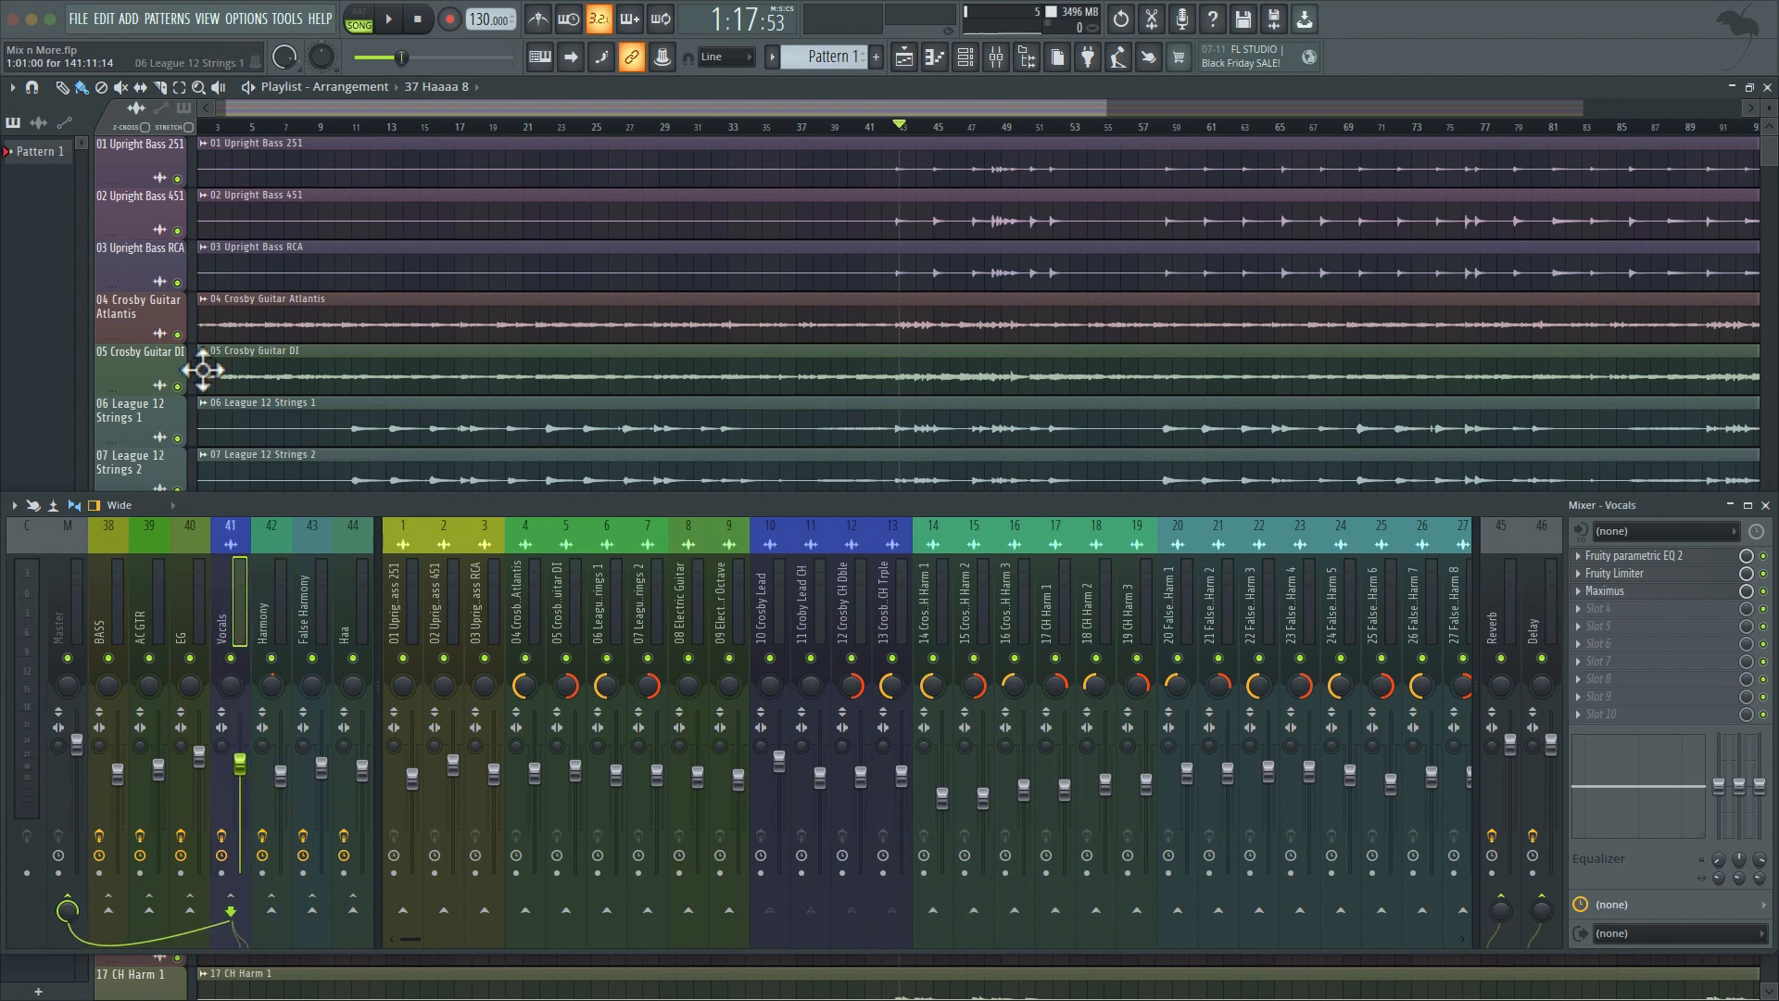
pyautogui.scroll(-7, 334, 260)
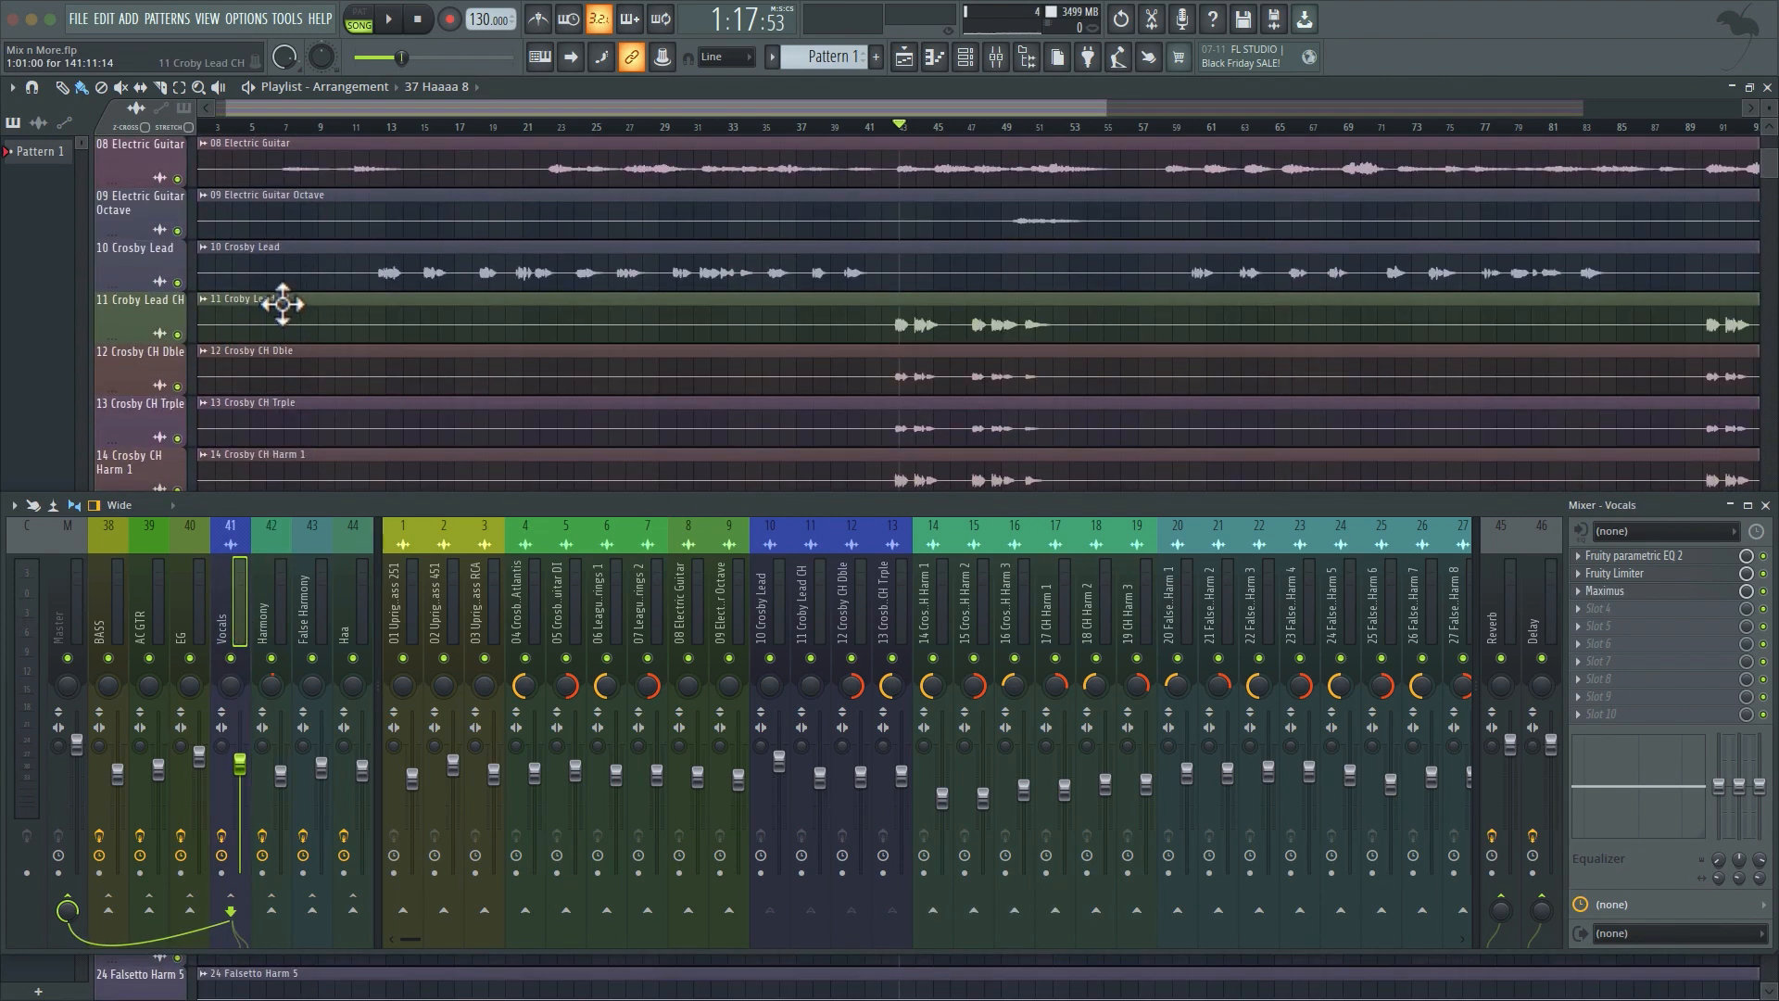
pyautogui.rightClick(178, 283)
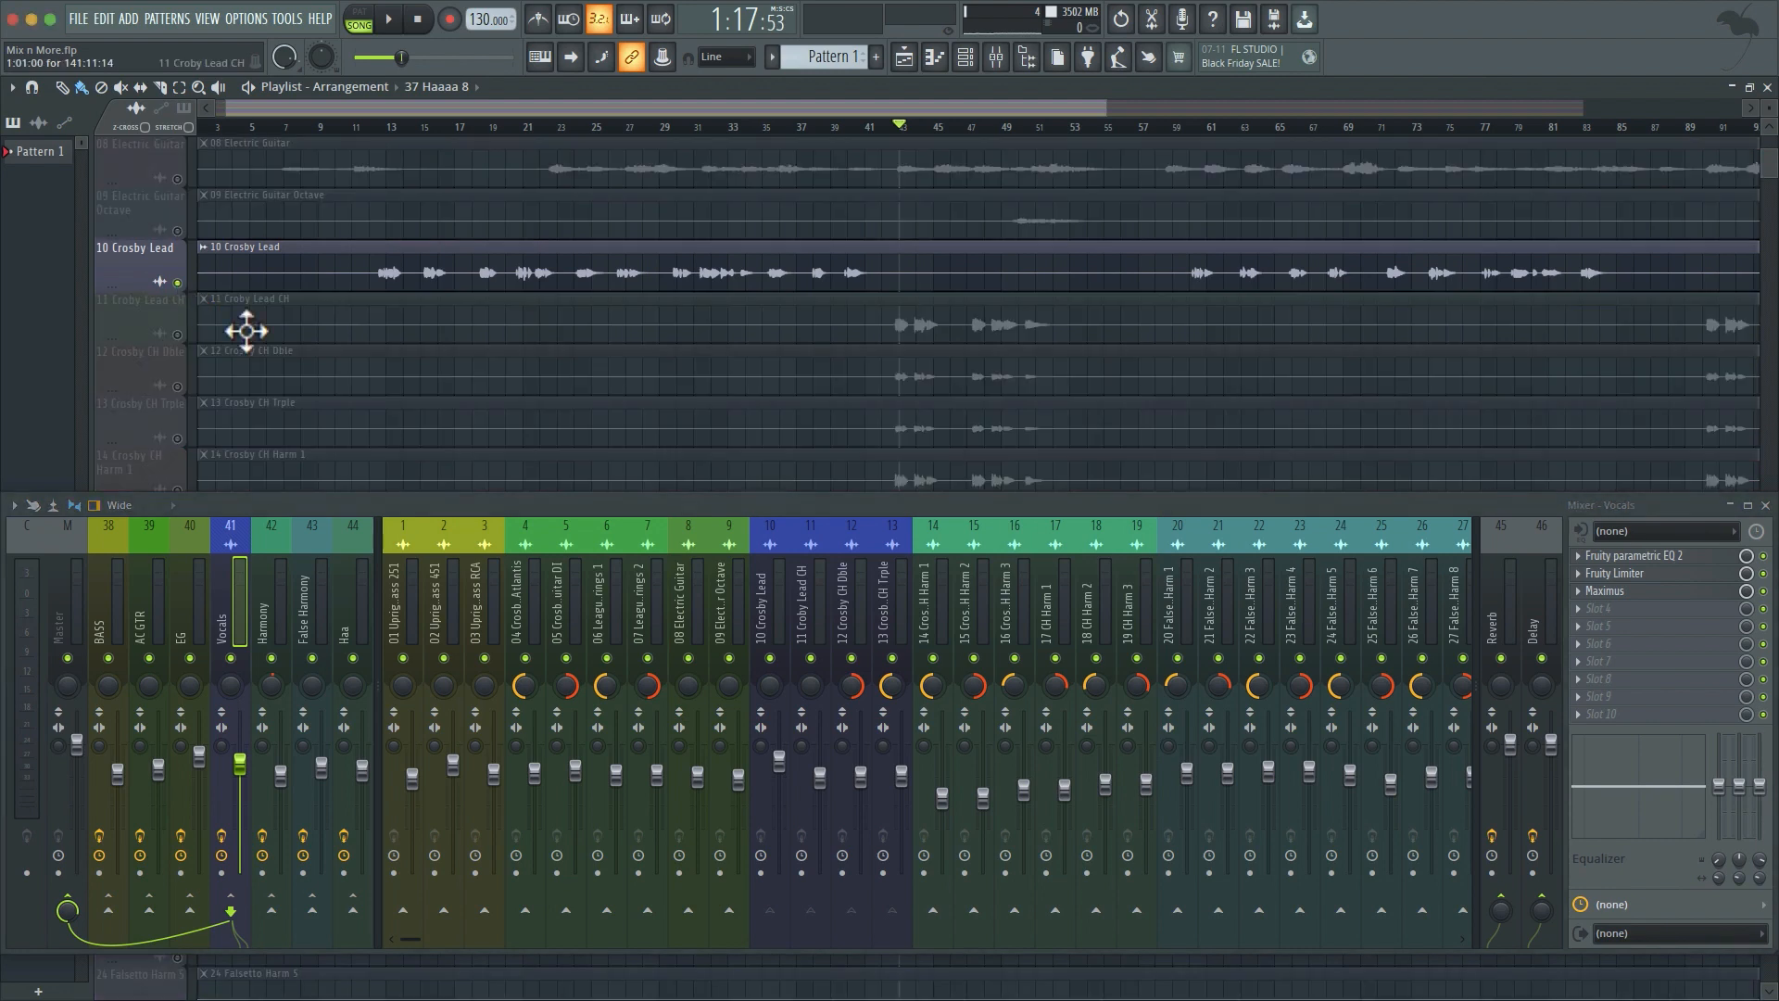
pyautogui.click(368, 127)
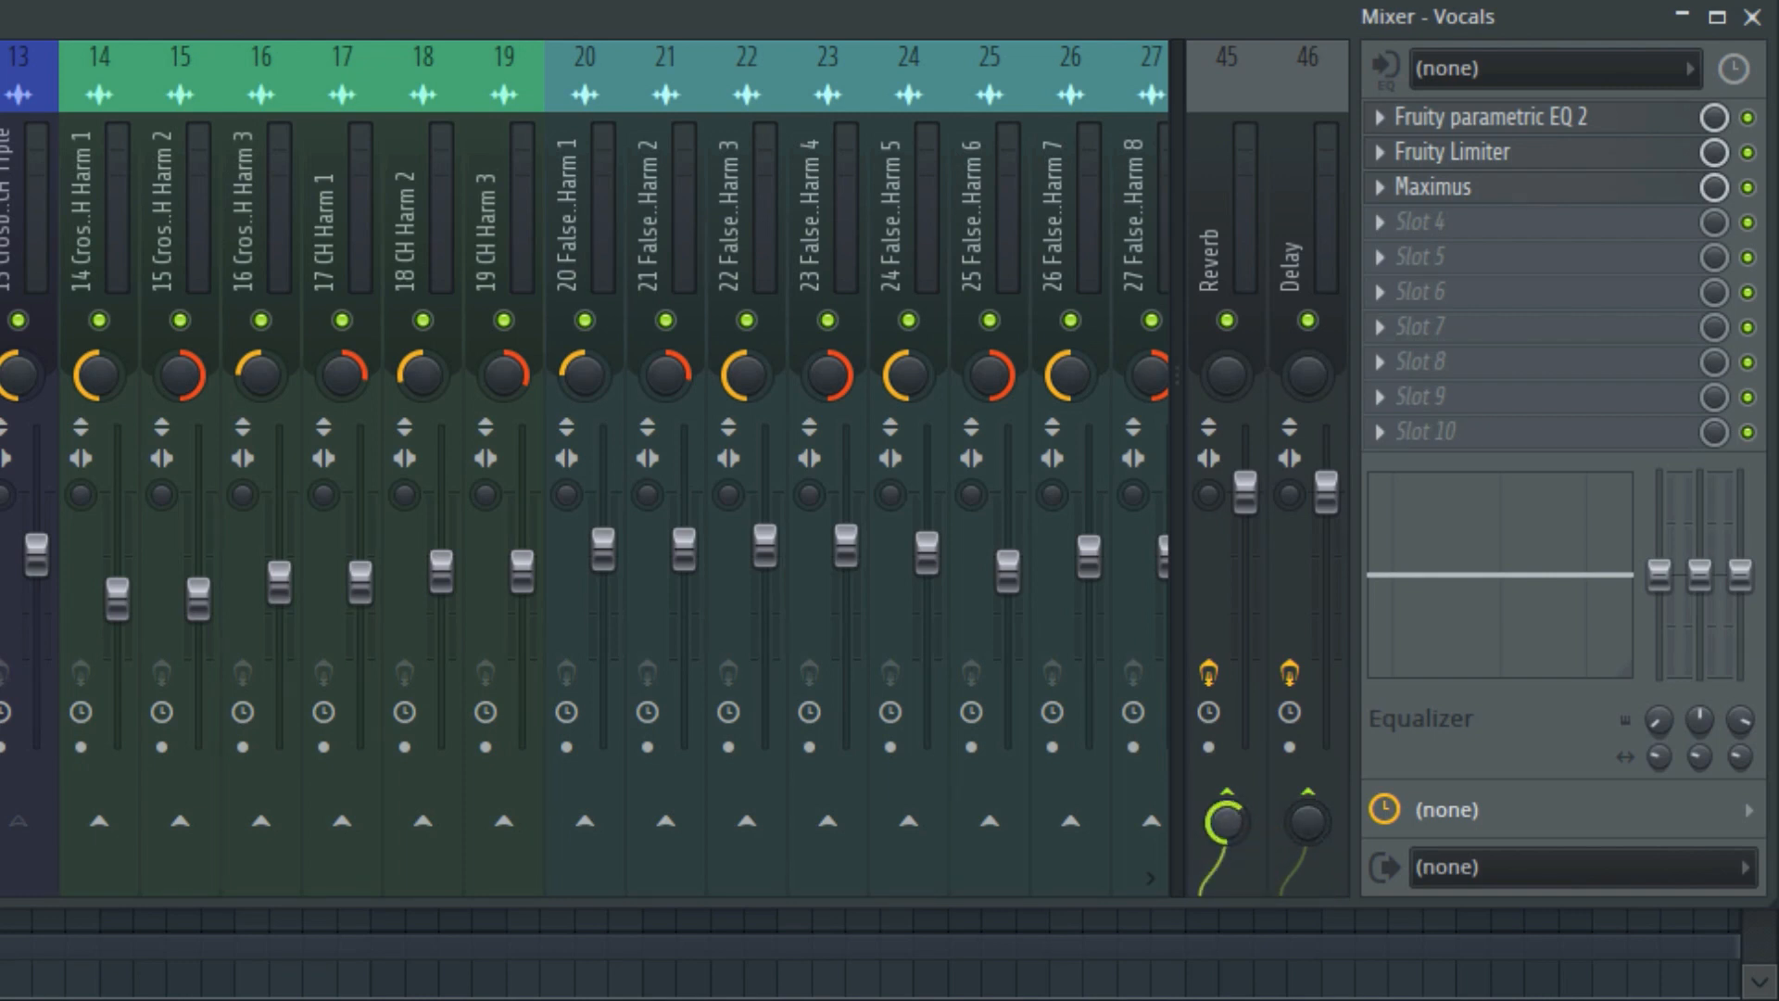
# Step: Disable and re-enable the Vocals bus's Reverb send, and dial in low Reverb and Delay send amounts
pyautogui.click(1227, 793)
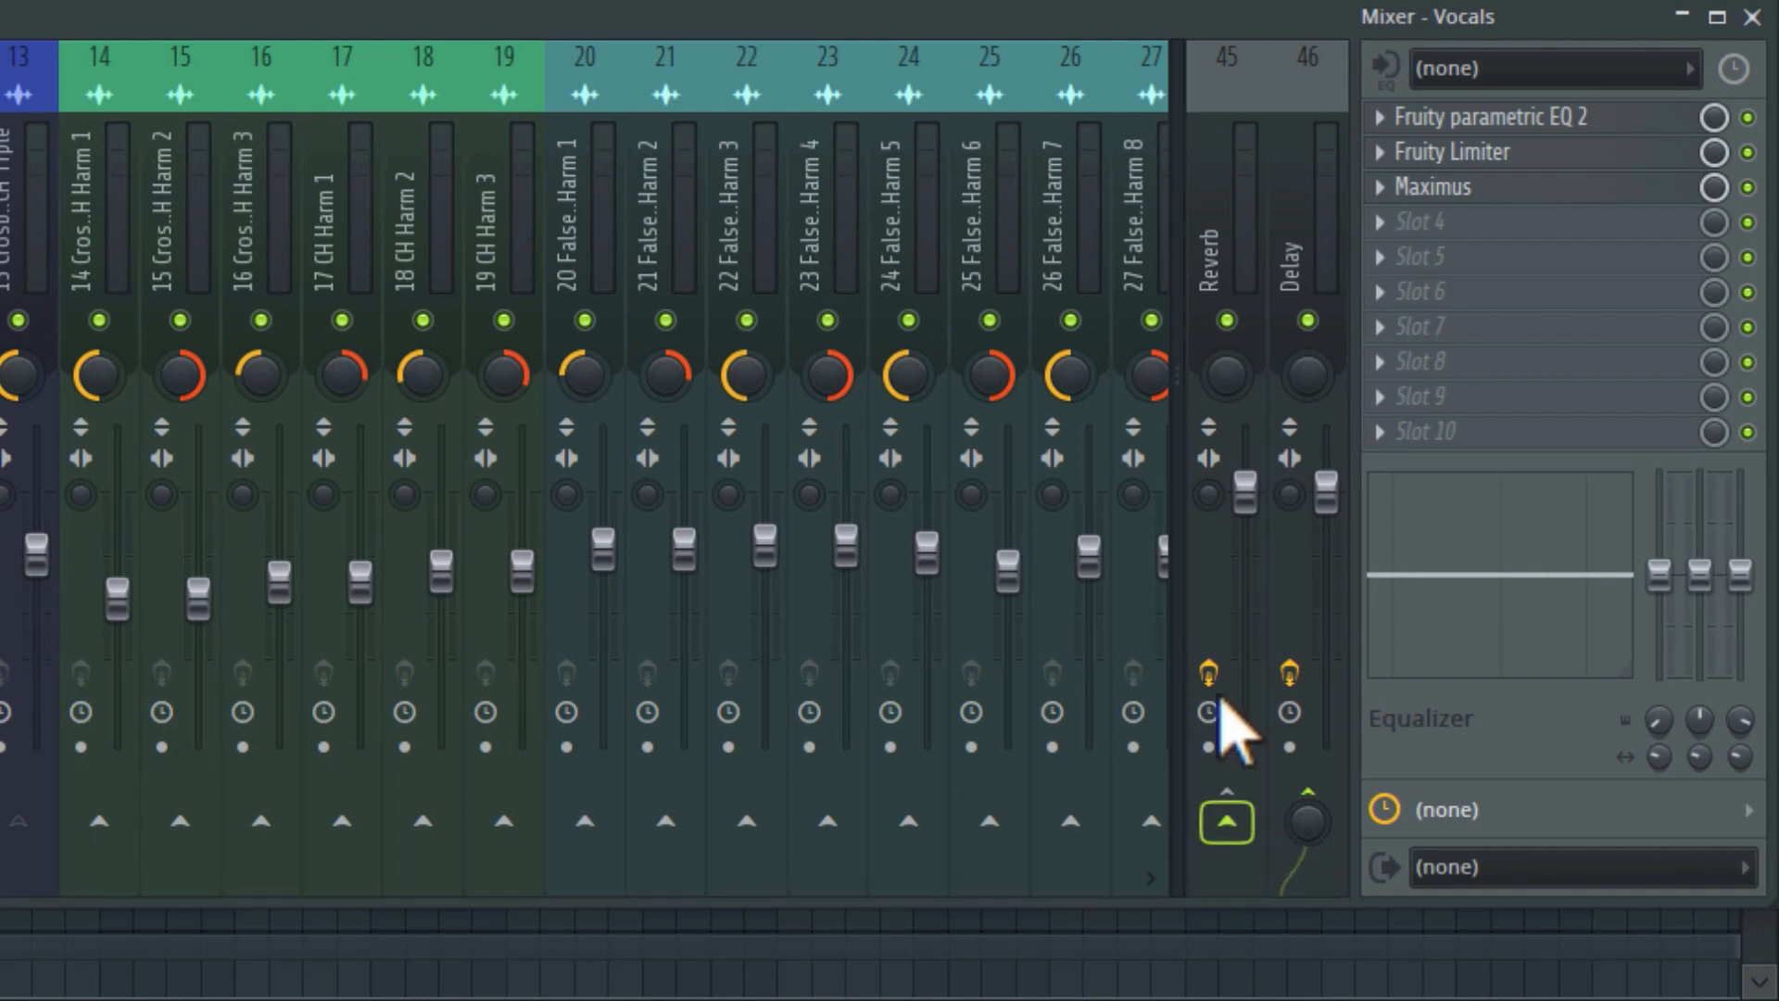
pyautogui.click(1227, 822)
pyautogui.moveTo(1226, 822); pyautogui.dragTo(1313, 795)
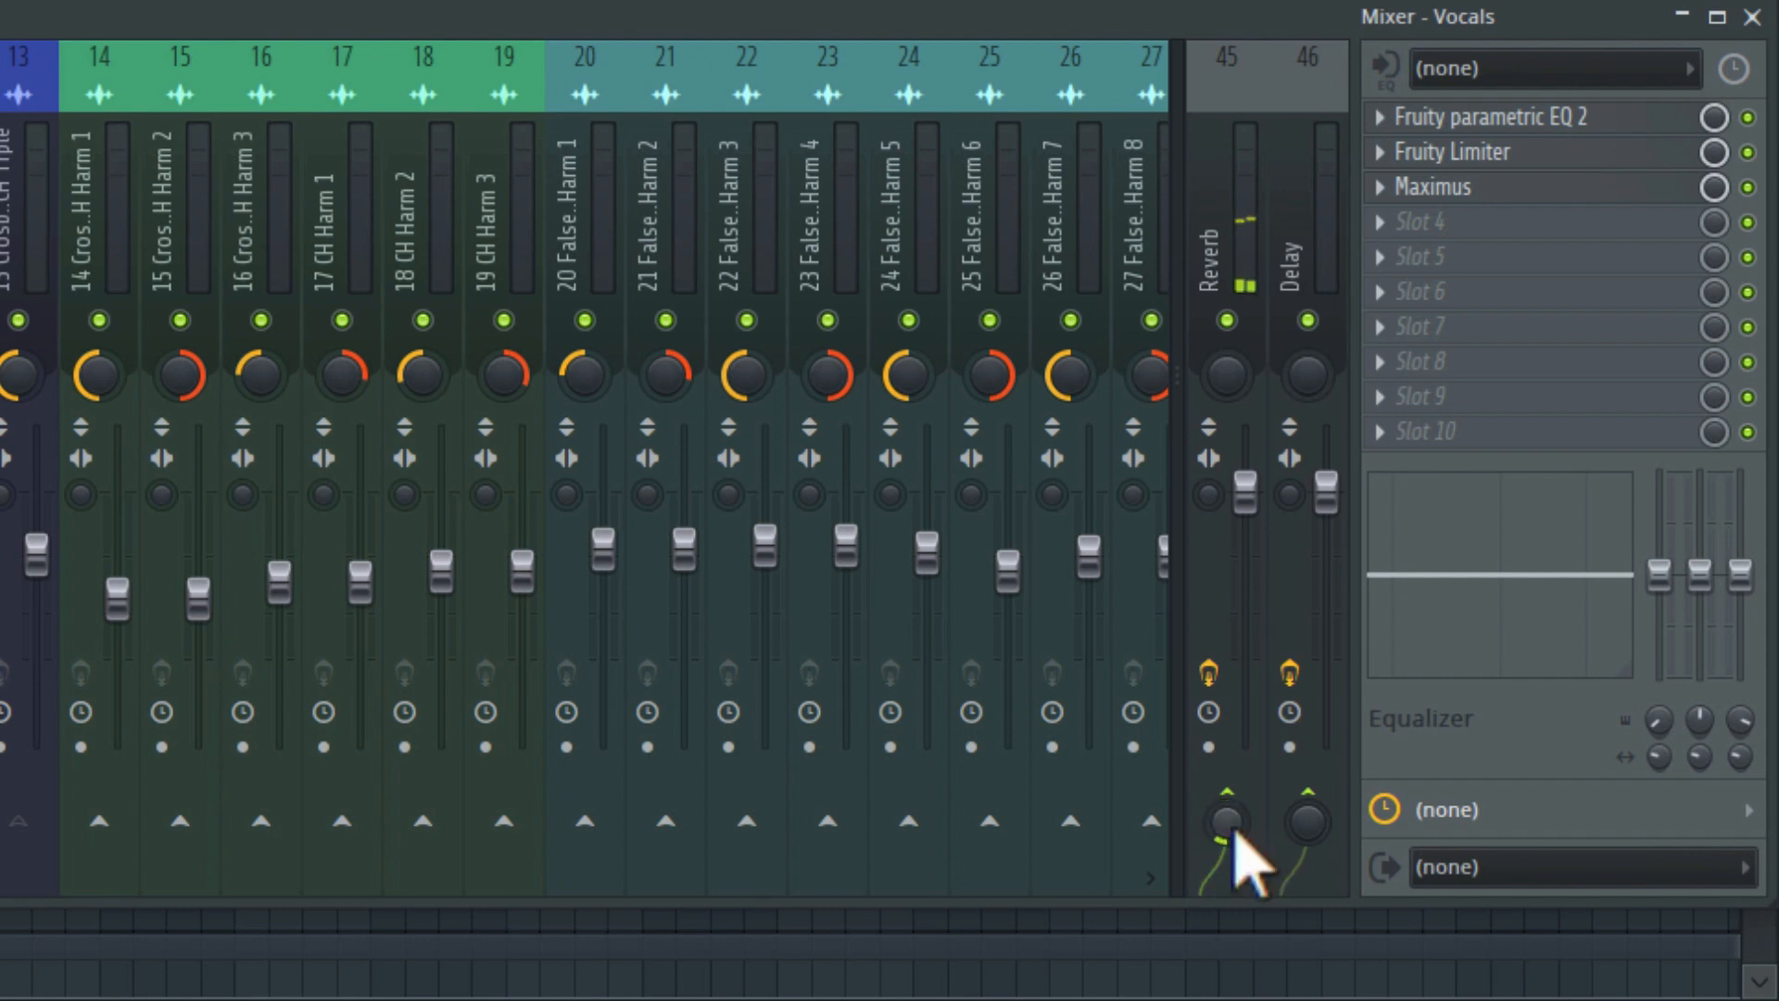
pyautogui.moveTo(1307, 821); pyautogui.dragTo(1307, 797)
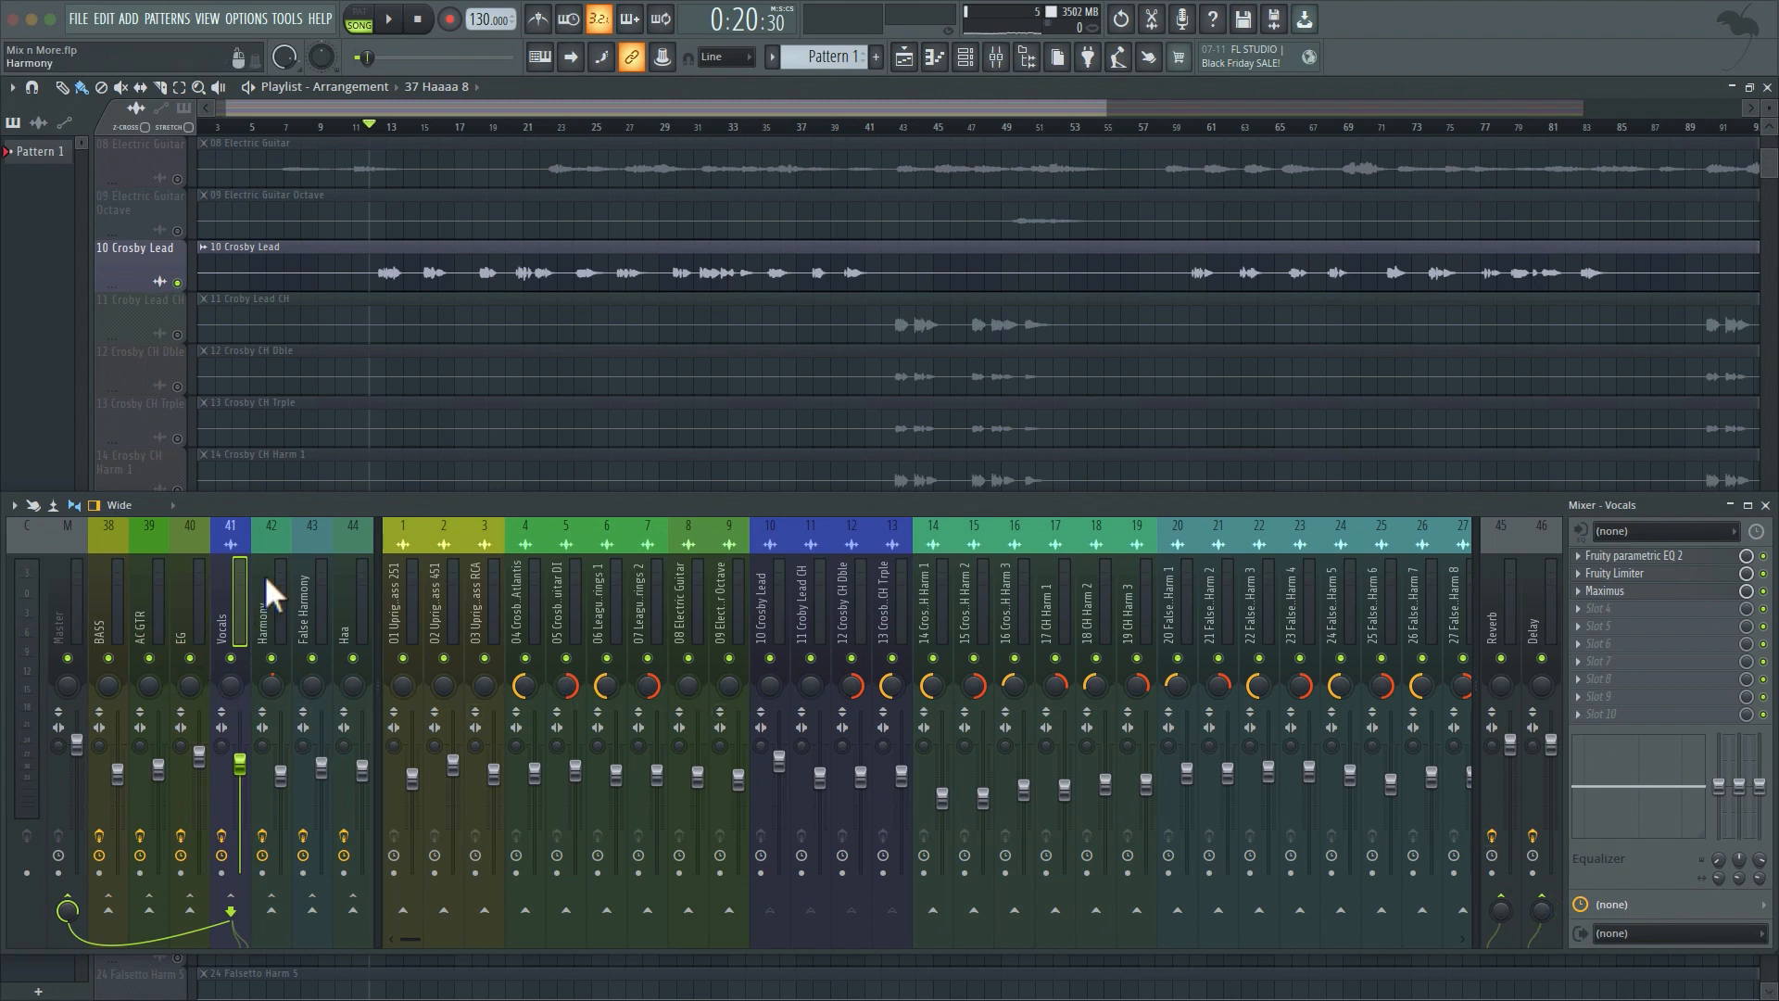
# Step: Unsolo the 10 Crosby Lead track, play the song, and dial in the AC GTR bus's Delay send and a Reverb send of about 42%
pyautogui.rightClick(177, 283)
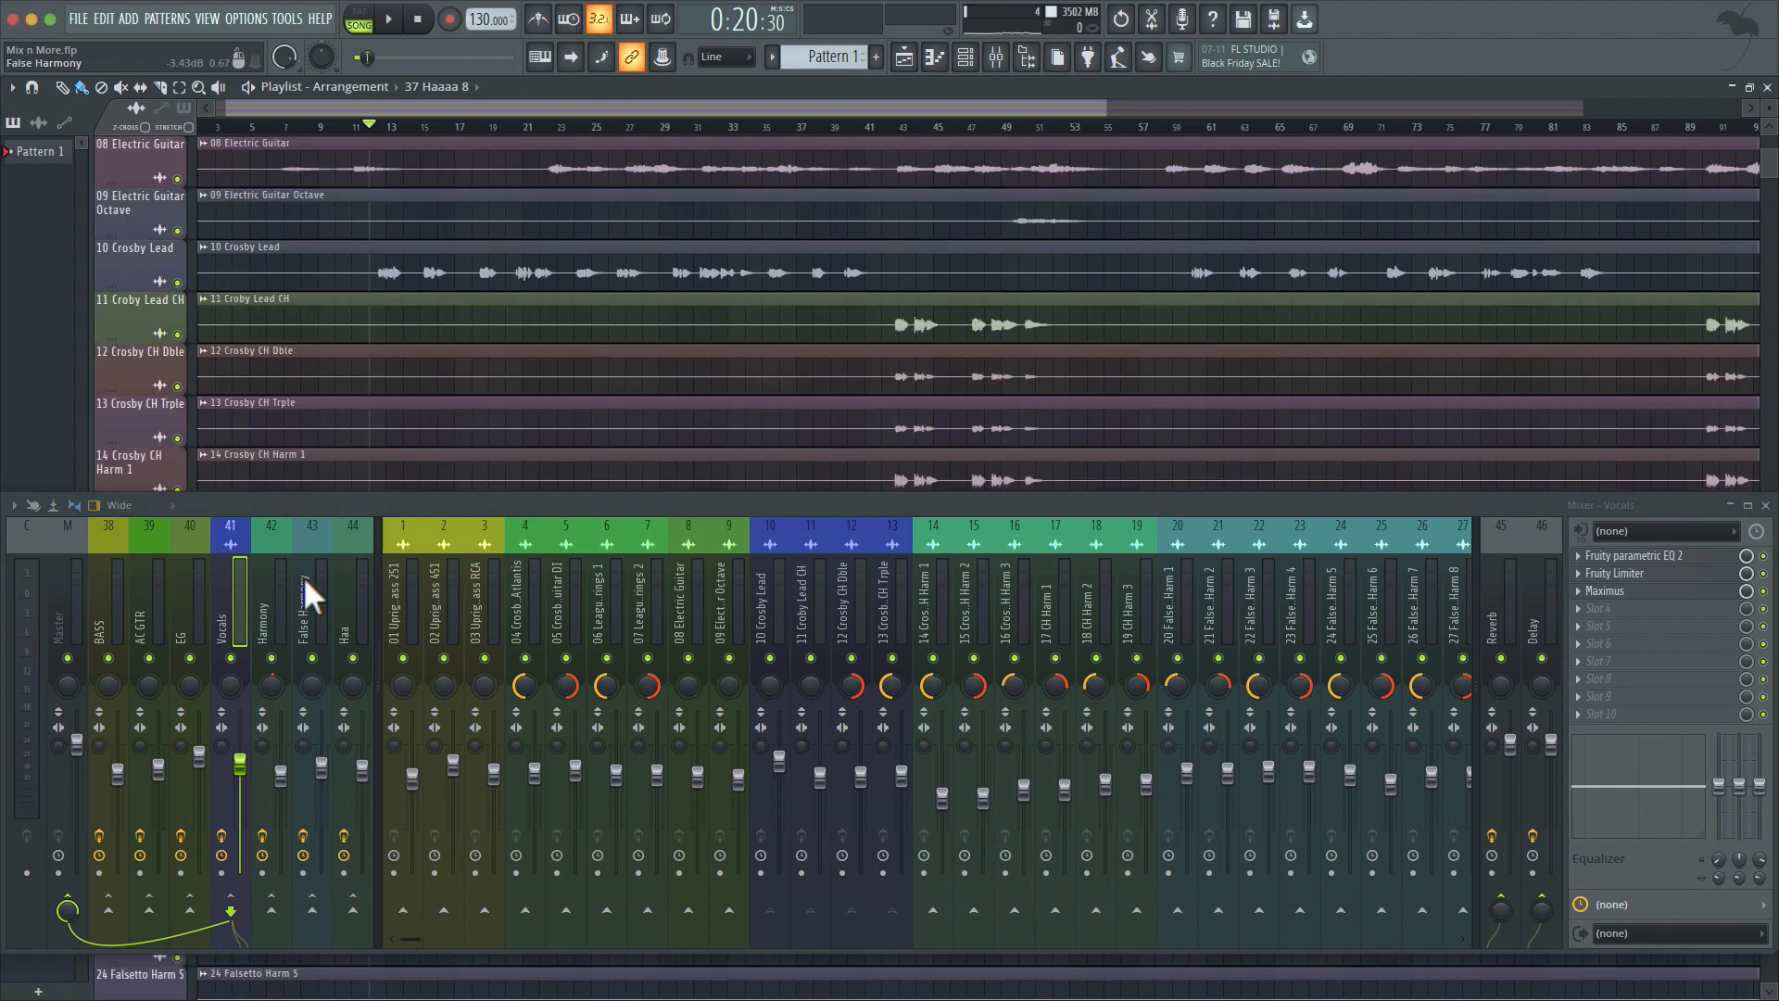
pyautogui.click(146, 611)
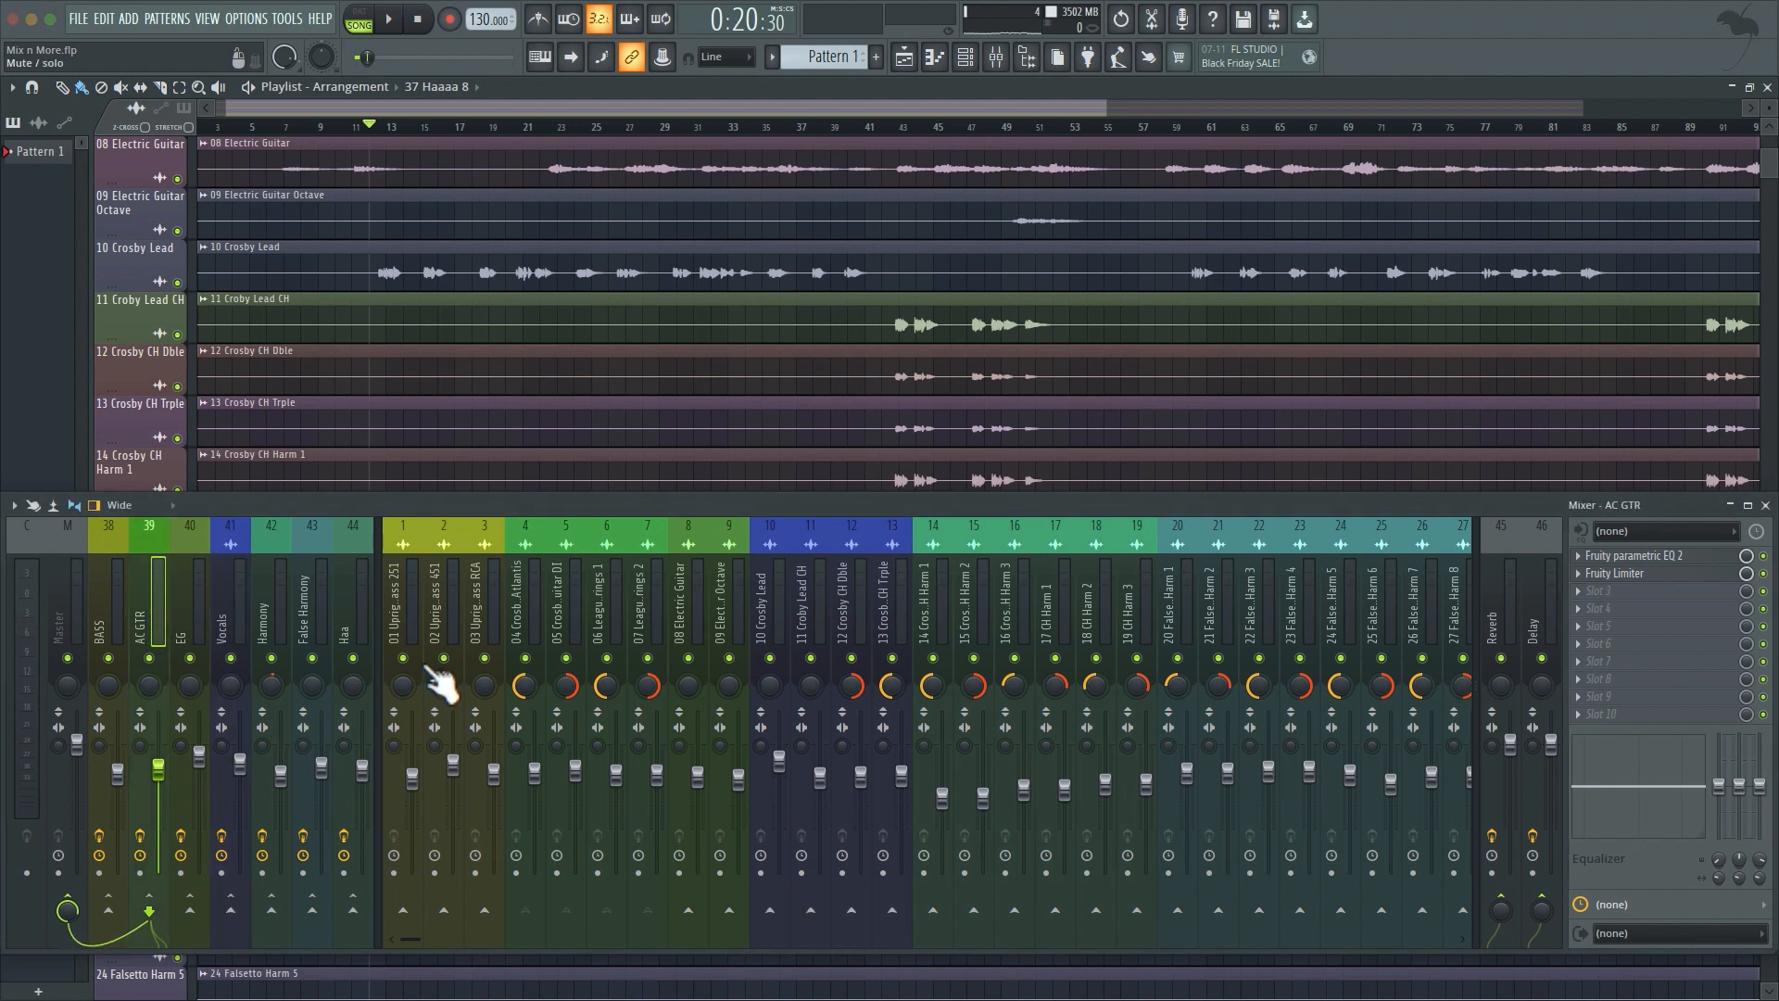
pyautogui.press('space')
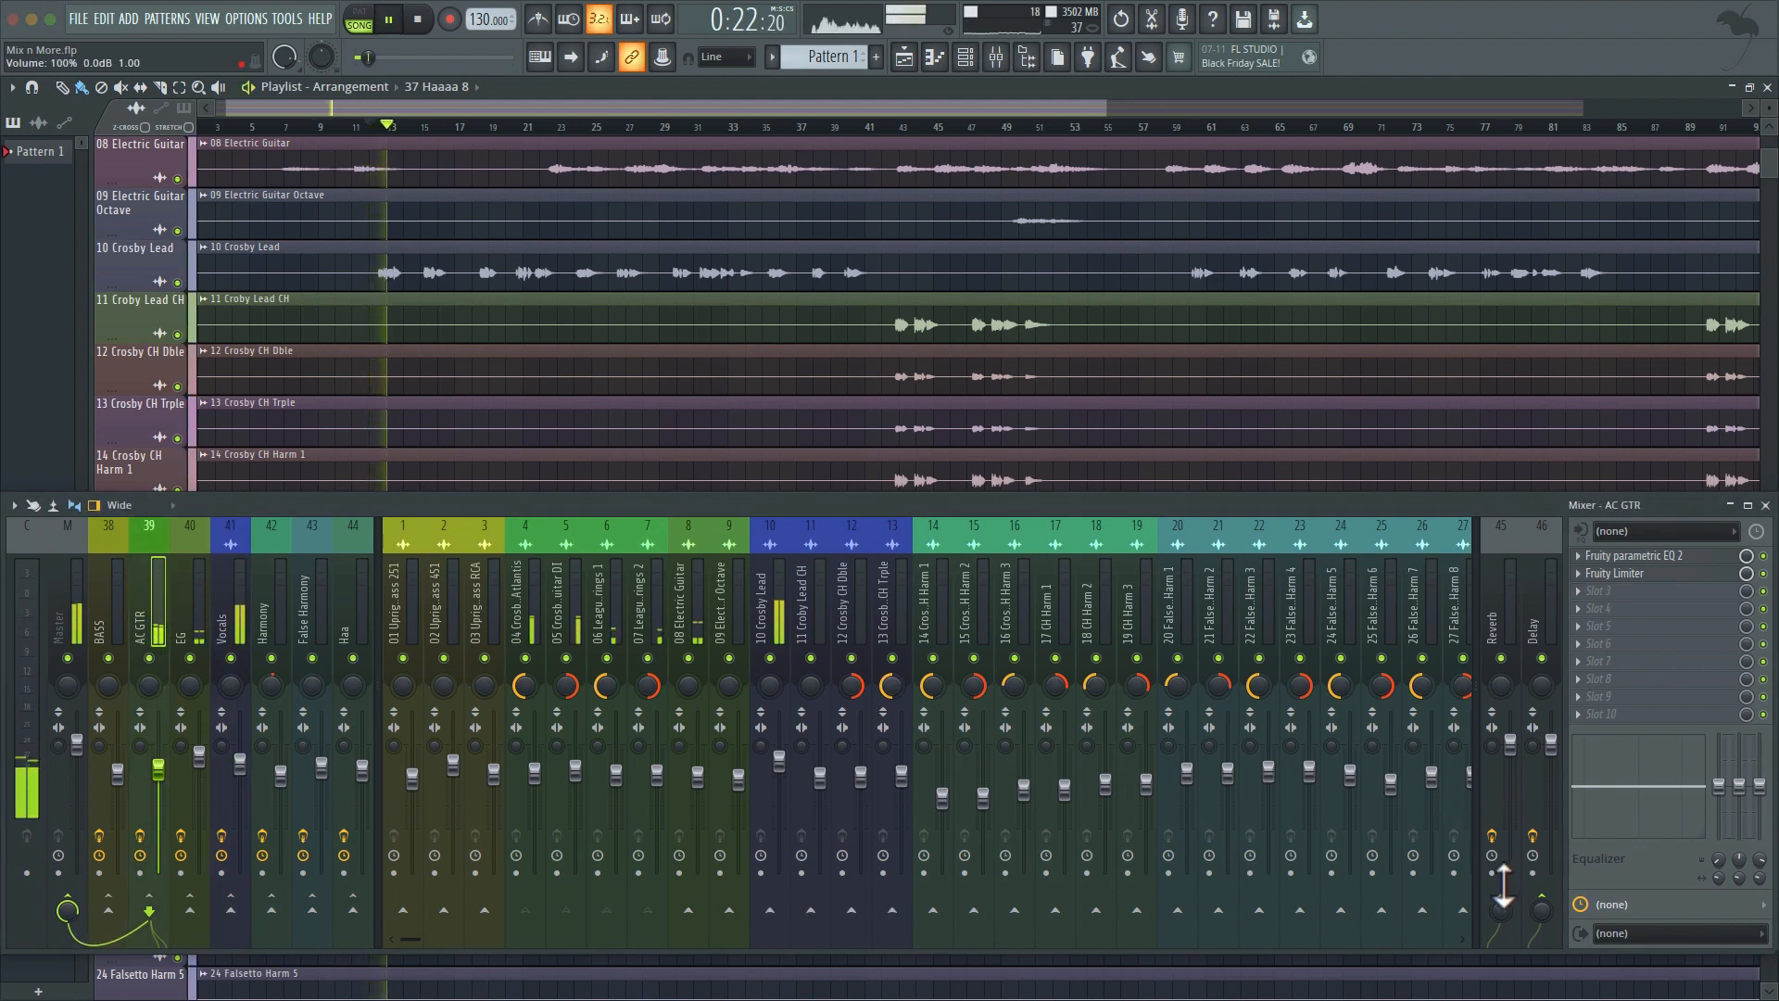
pyautogui.moveTo(1500, 913); pyautogui.dragTo(1546, 913)
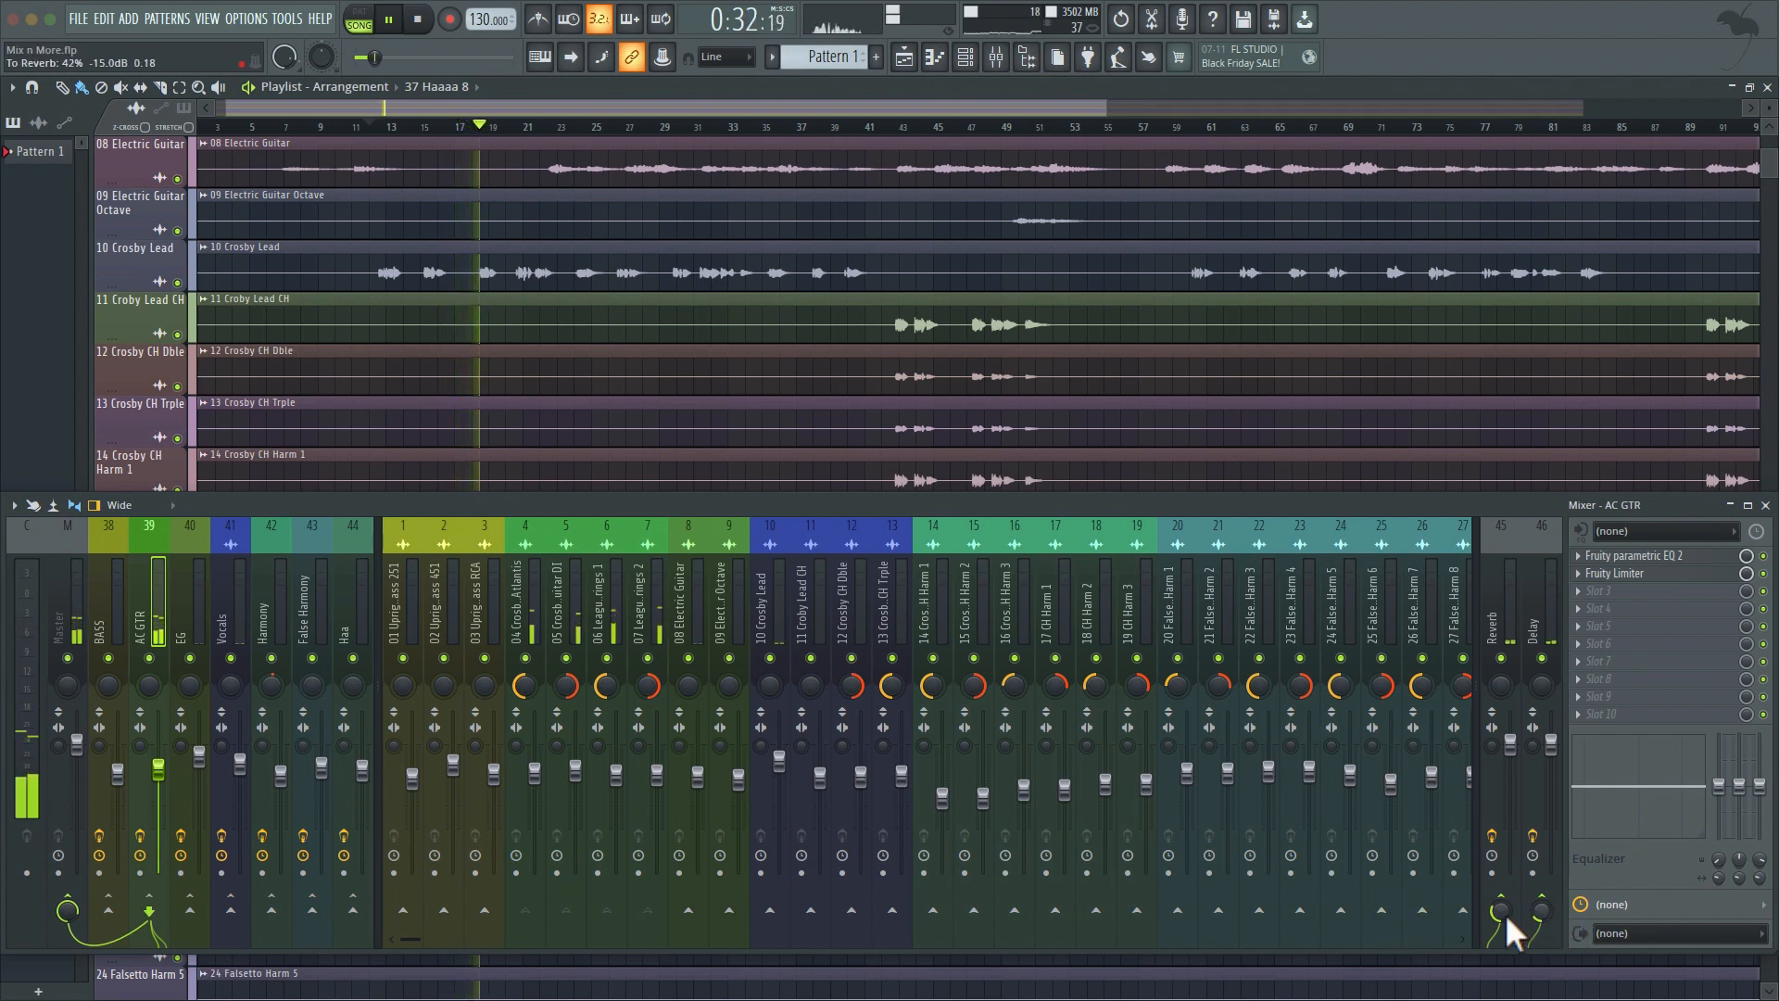
# Step: Dial in the EG bus's Reverb send and a Delay send of about 20%, and set the Vocals bus's Reverb send to about 44%
pyautogui.click(199, 630)
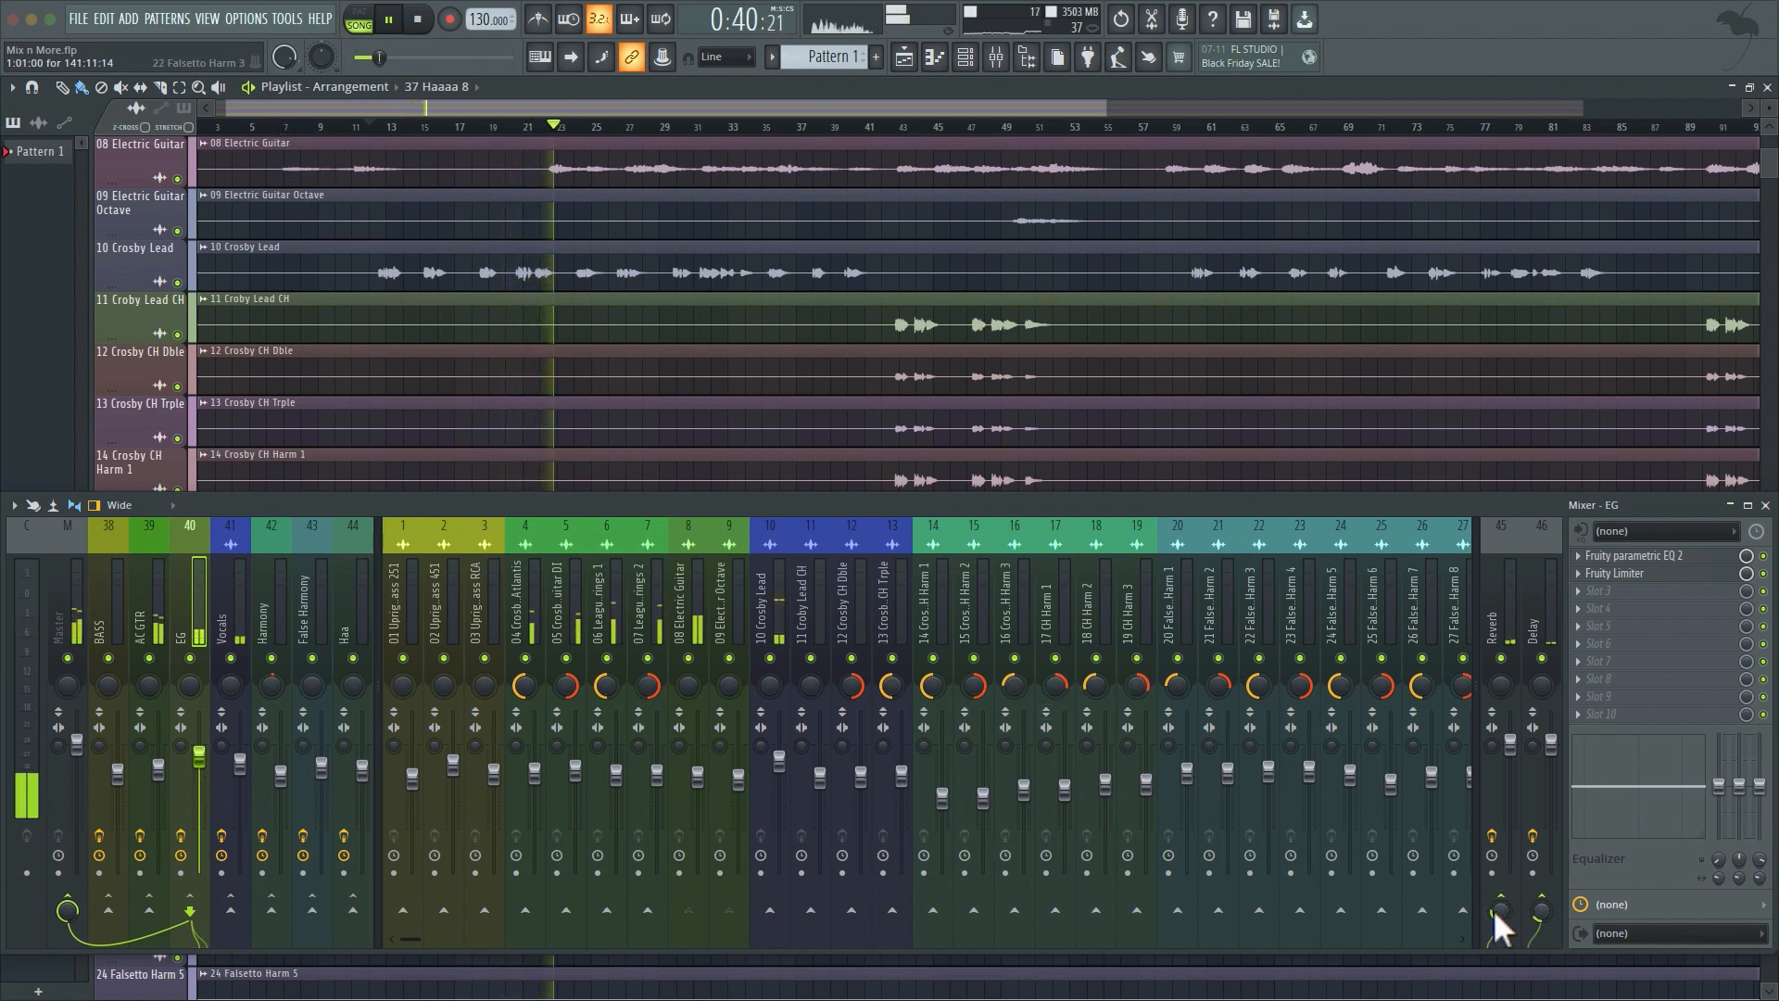
pyautogui.scroll(2, 1498, 910)
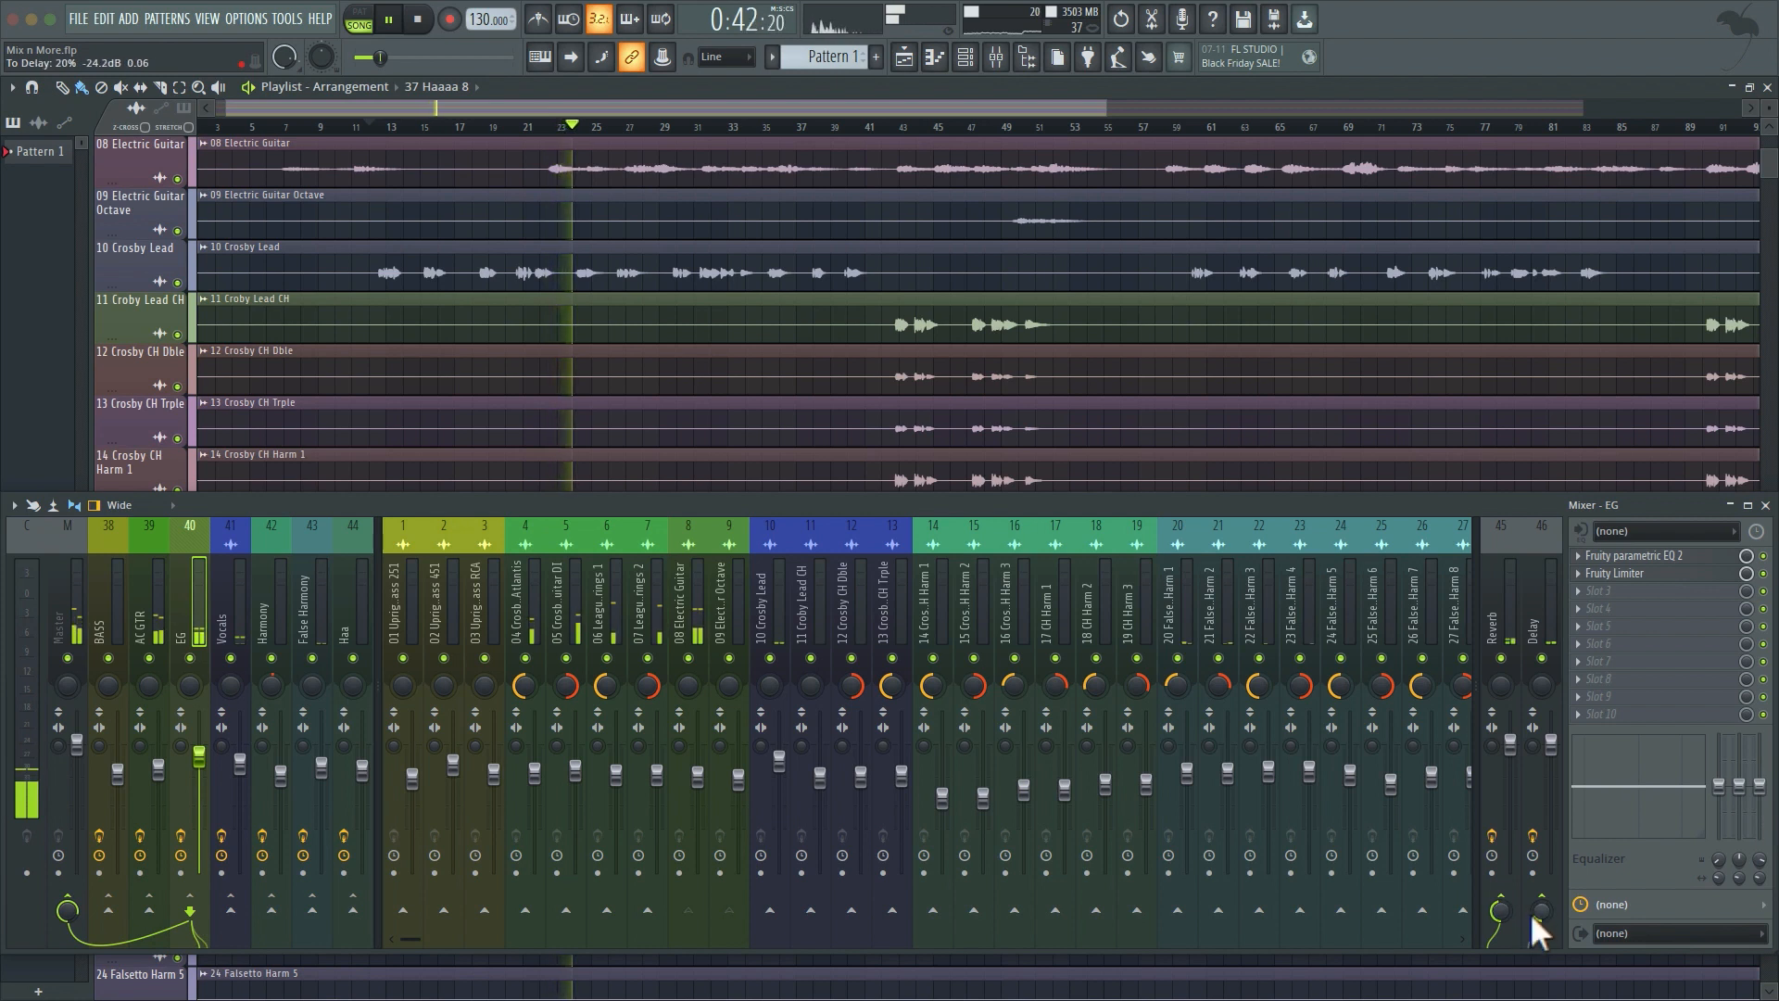
pyautogui.click(233, 621)
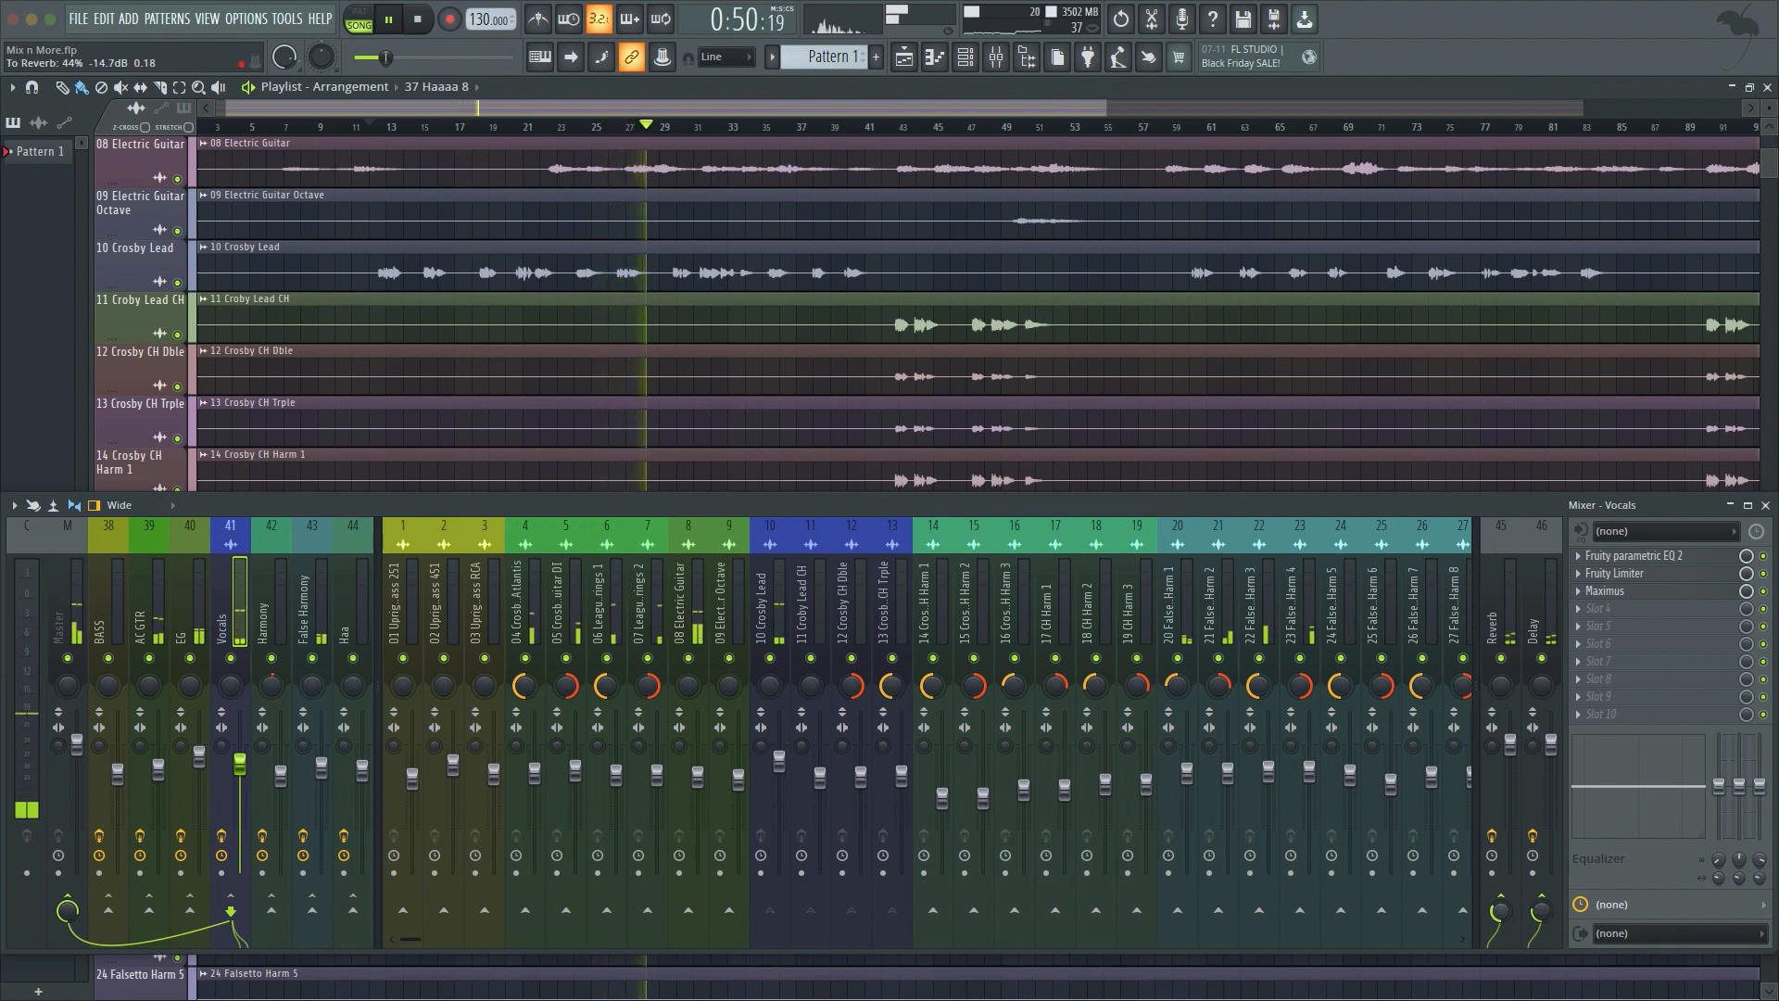
# Step: Dial in Reverb and Delay sends for the False Harmony bus, and set the Vocals bus's Reverb send to about 32%
pyautogui.click(320, 611)
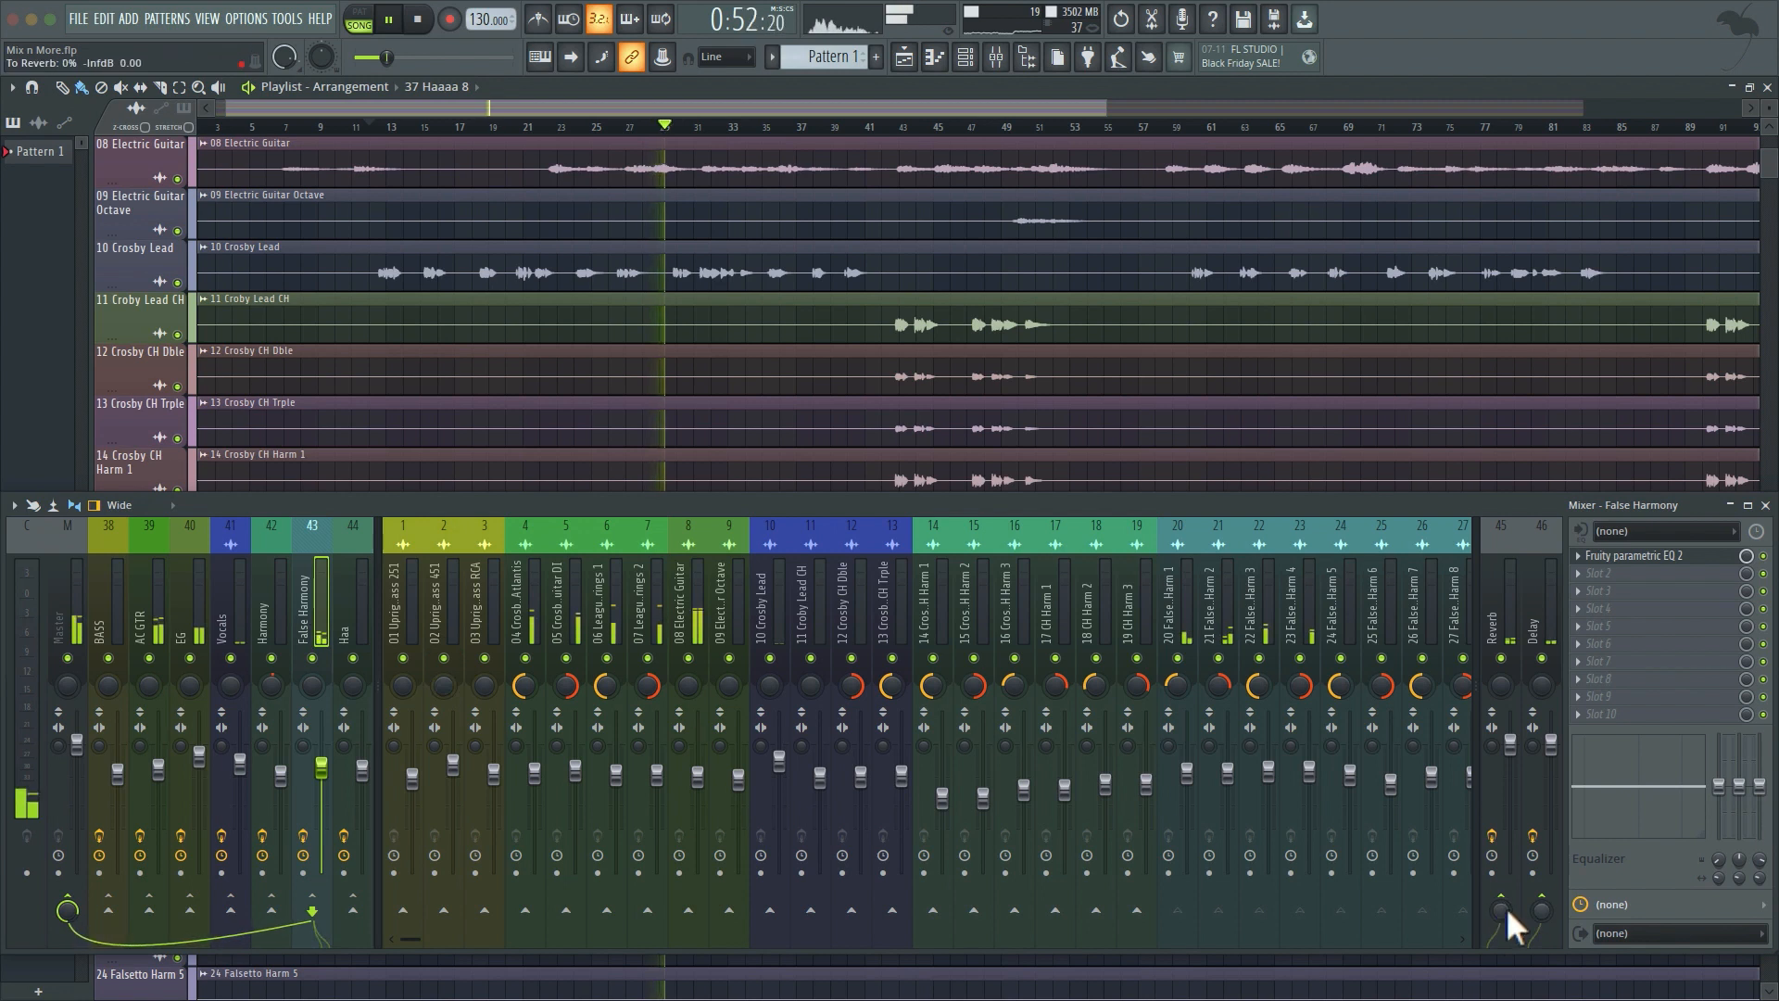
pyautogui.moveTo(1537, 912)
pyautogui.mouseDown()
pyautogui.moveTo(1506, 897)
pyautogui.moveTo(1534, 924)
pyautogui.moveTo(1505, 927)
pyautogui.mouseUp()
pyautogui.click(238, 623)
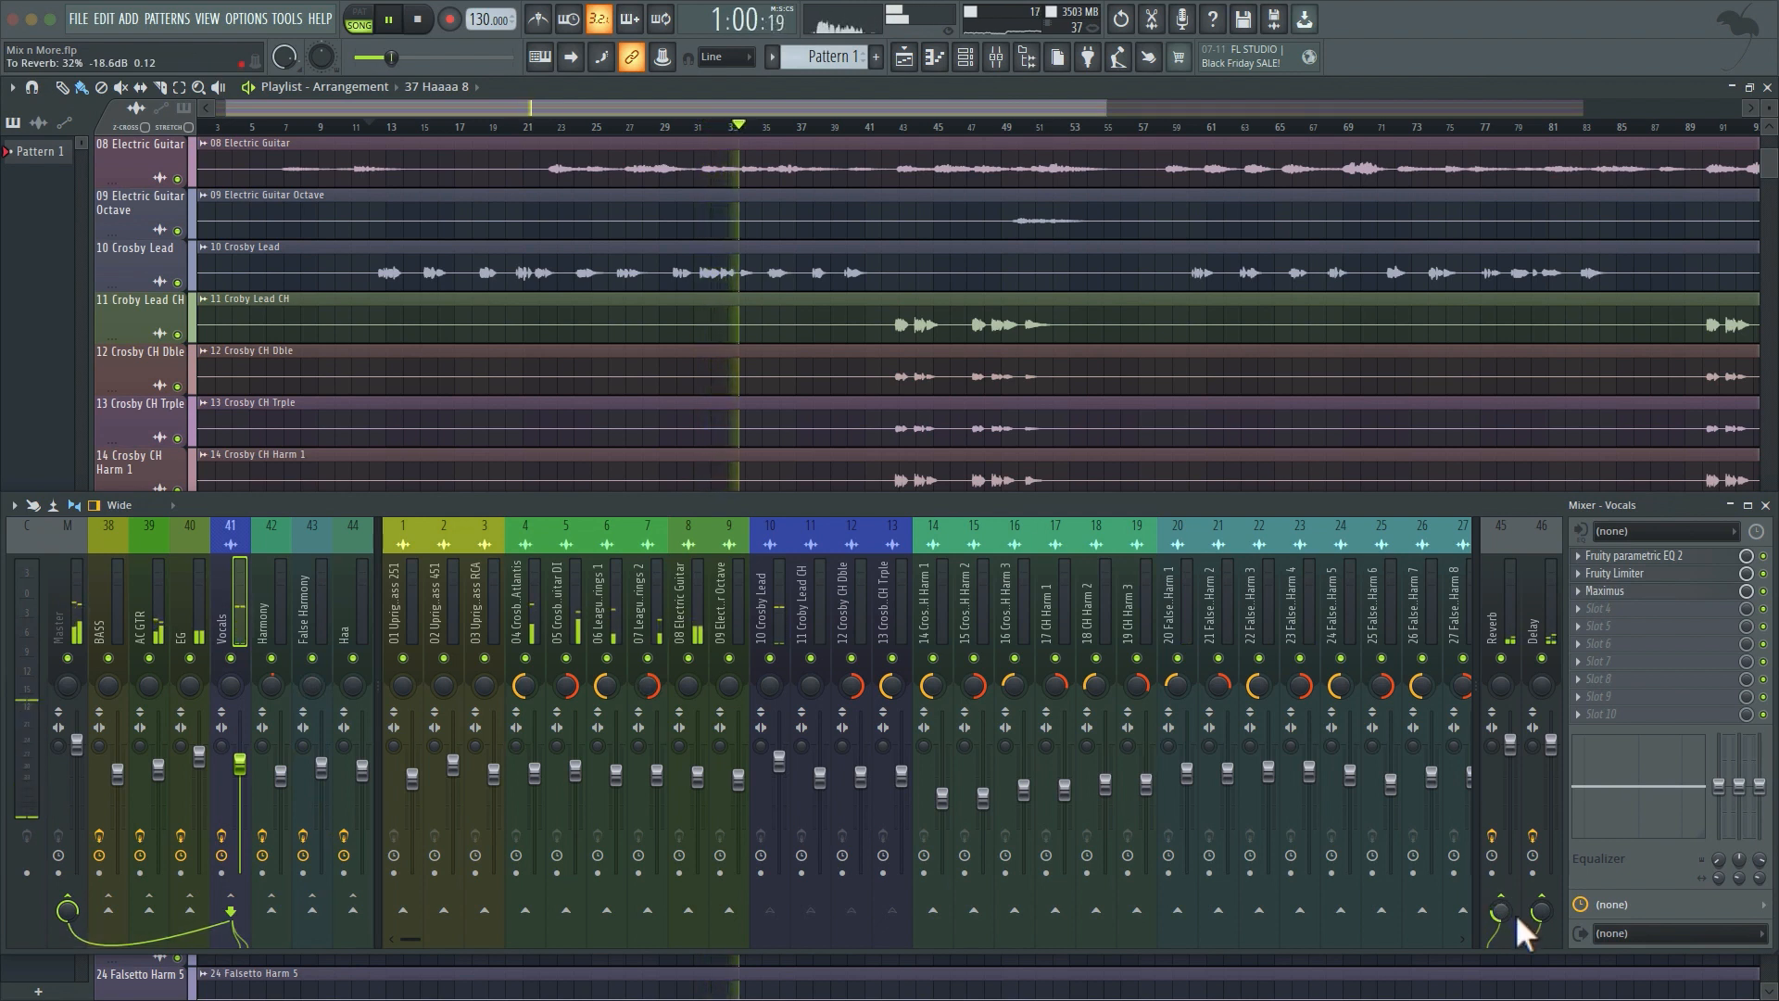
# Step: Dial in Reverb and Delay sends for the Harmony bus with Delay at about 17%, and for the Haa bus with Reverb at about 62%
pyautogui.click(271, 598)
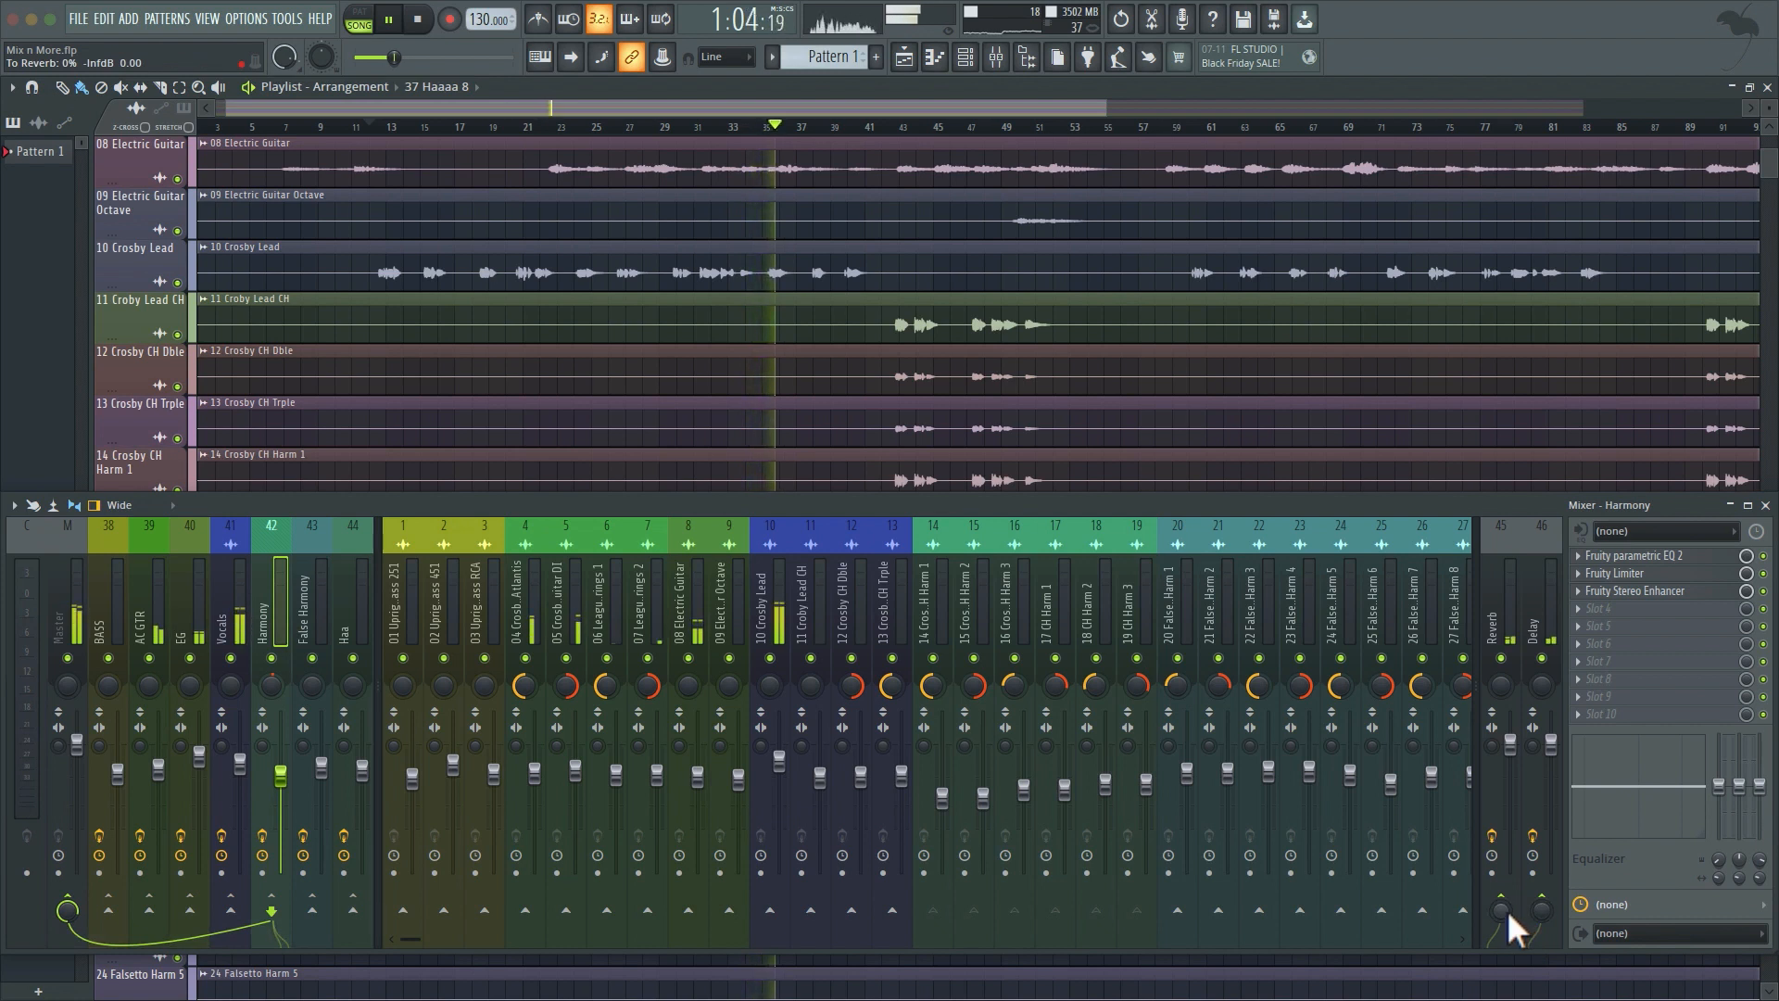
pyautogui.moveTo(1506, 909); pyautogui.dragTo(1507, 876)
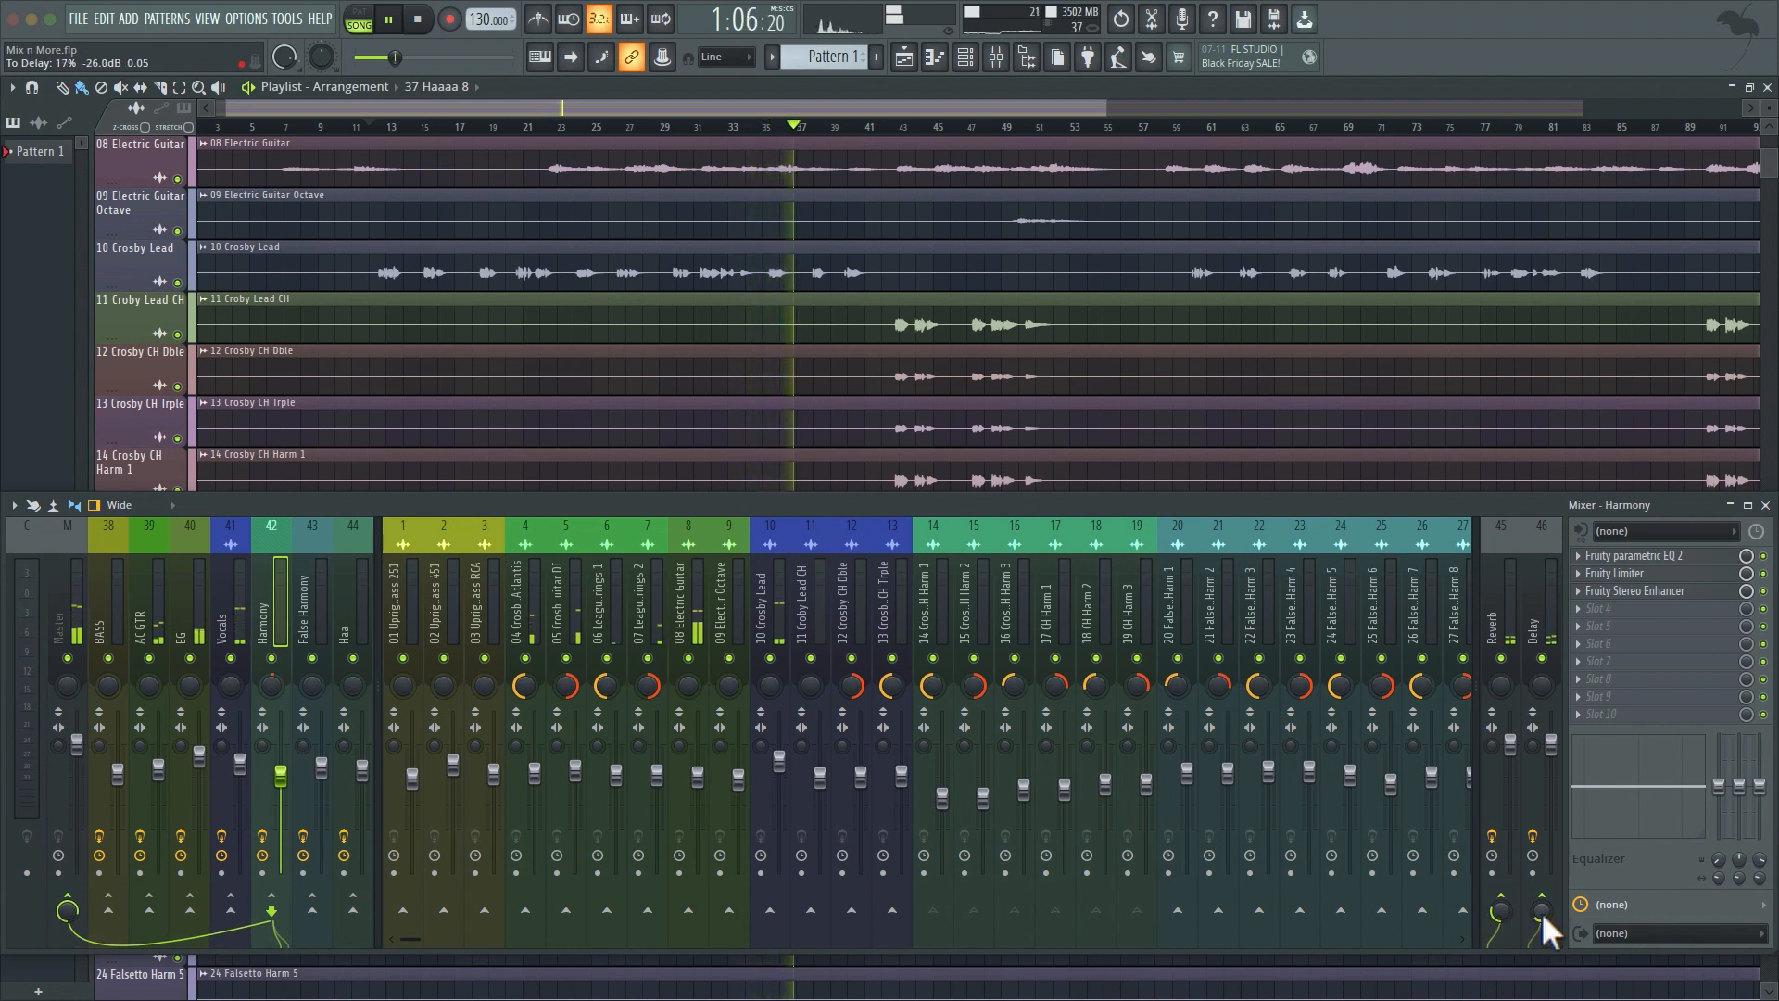
pyautogui.click(353, 621)
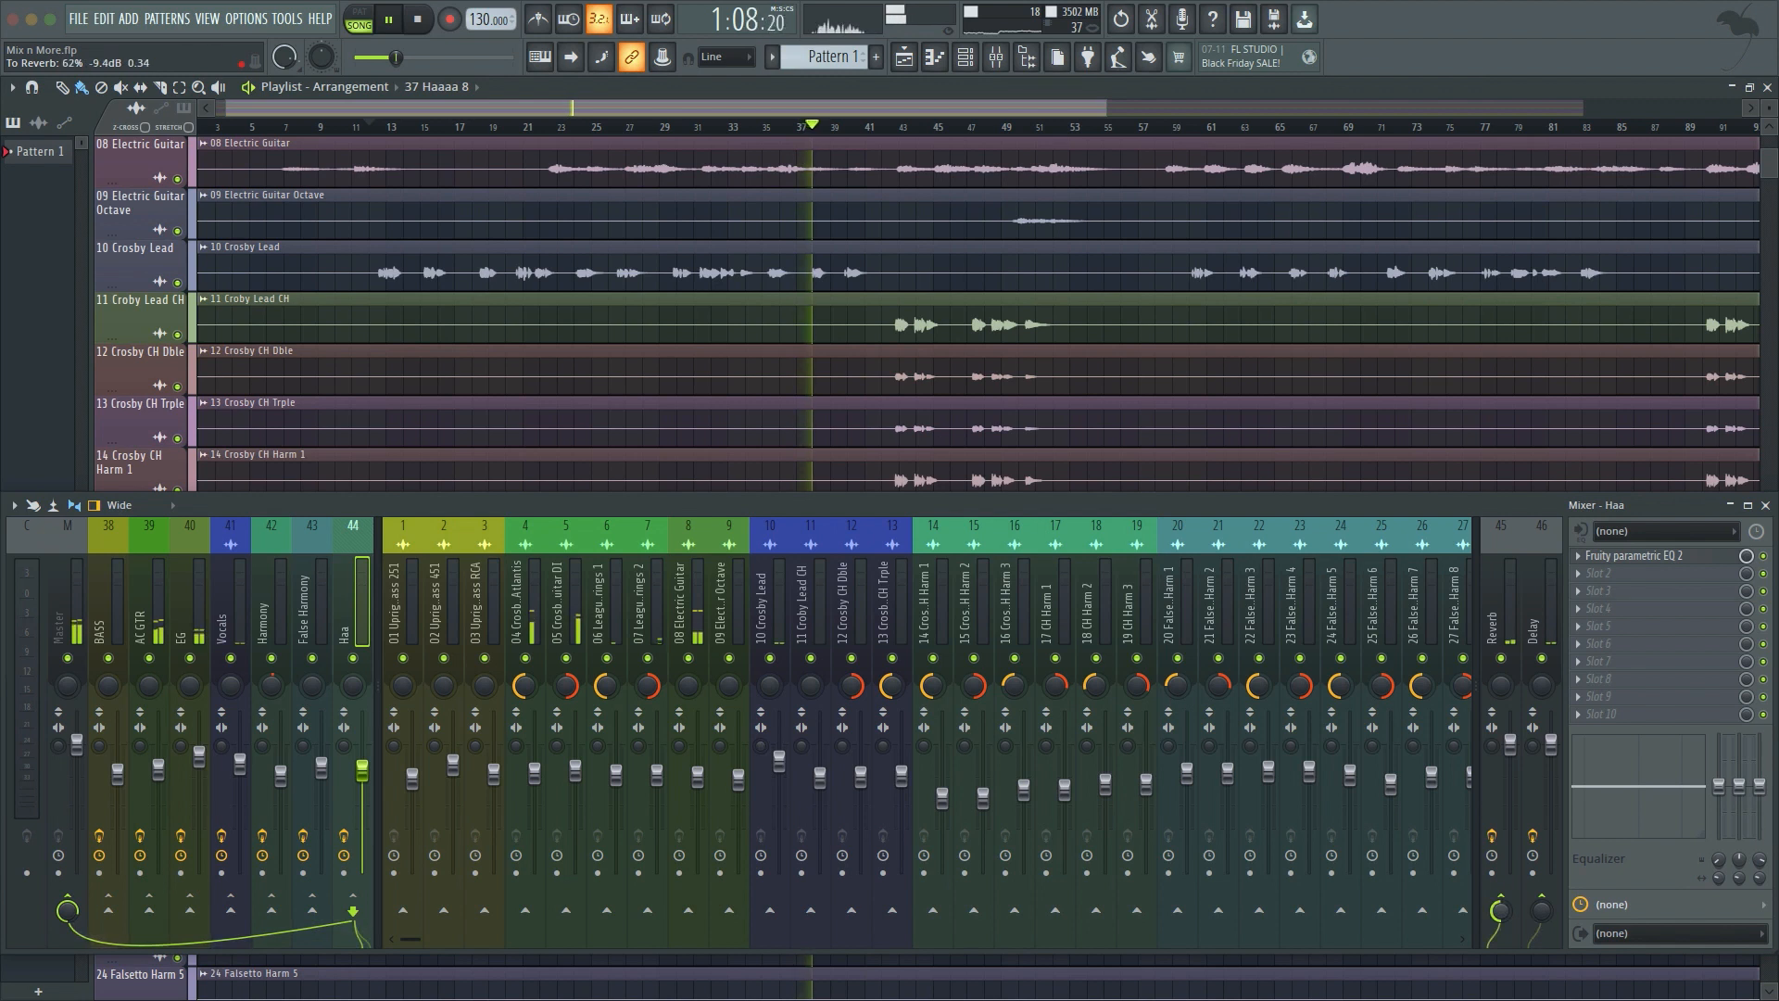
pyautogui.moveTo(1555, 914); pyautogui.dragTo(1555, 885)
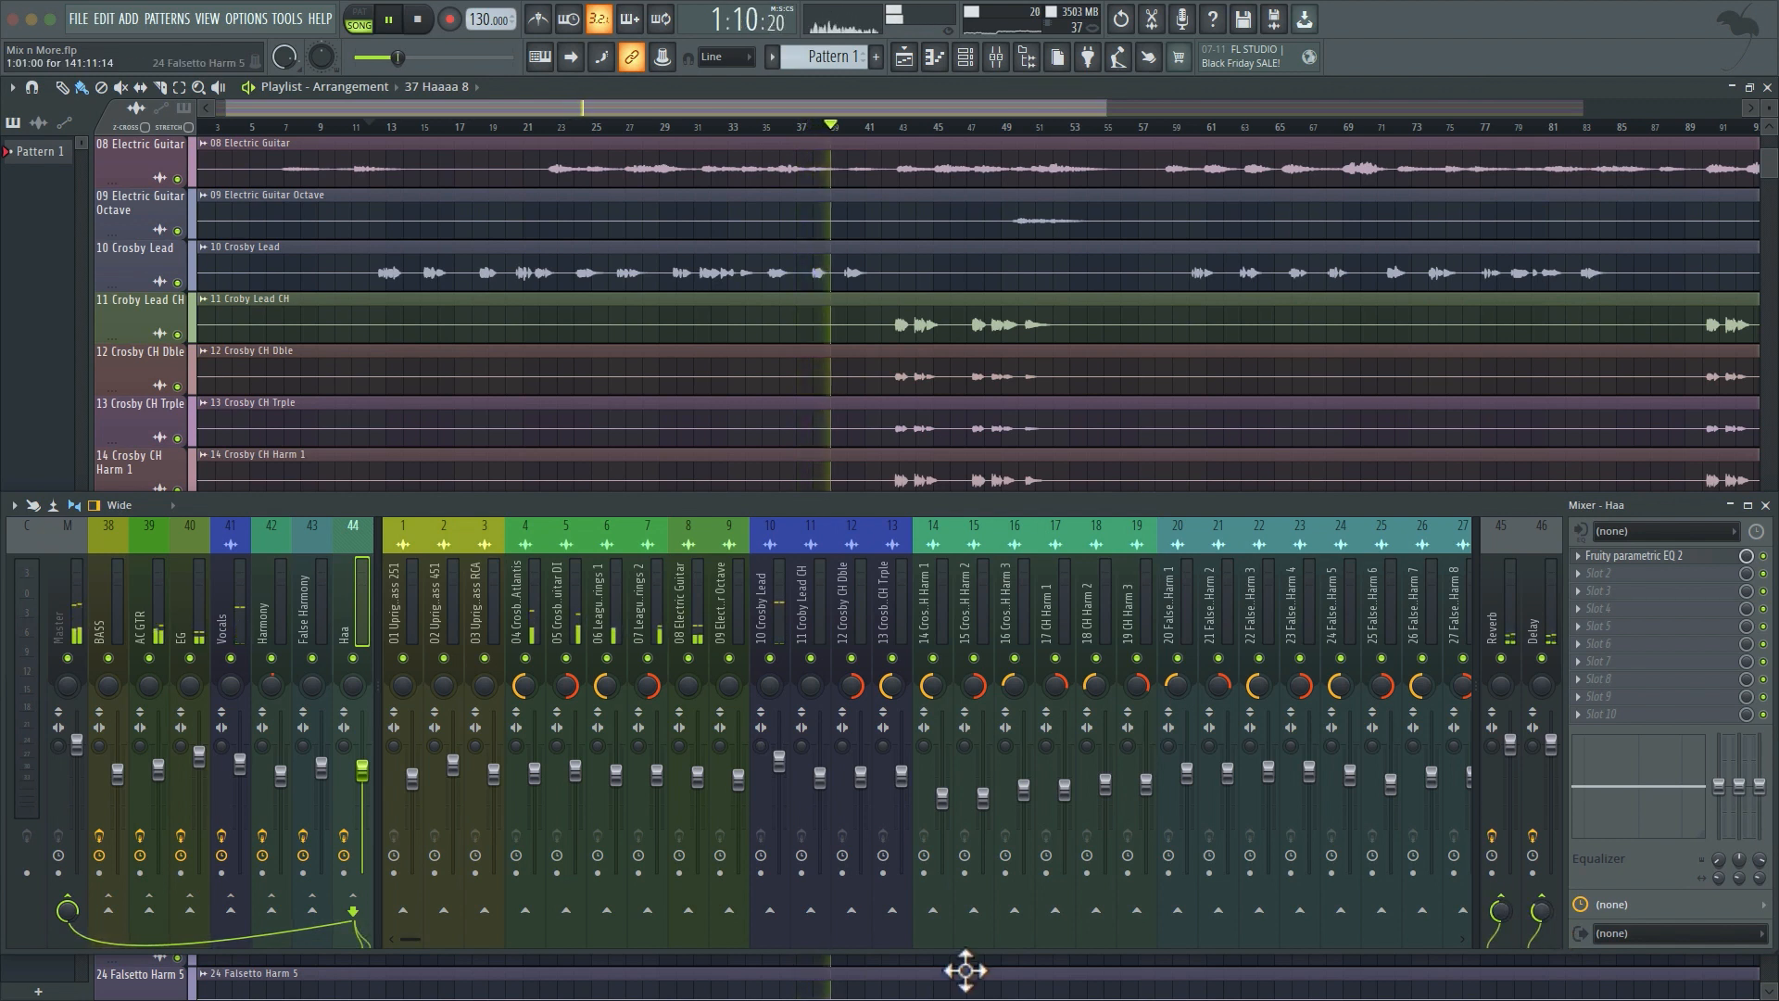
# Step: Set the Harmony bus's Delay send to about 24% and raise the EG bus's volume slightly
pyautogui.click(263, 609)
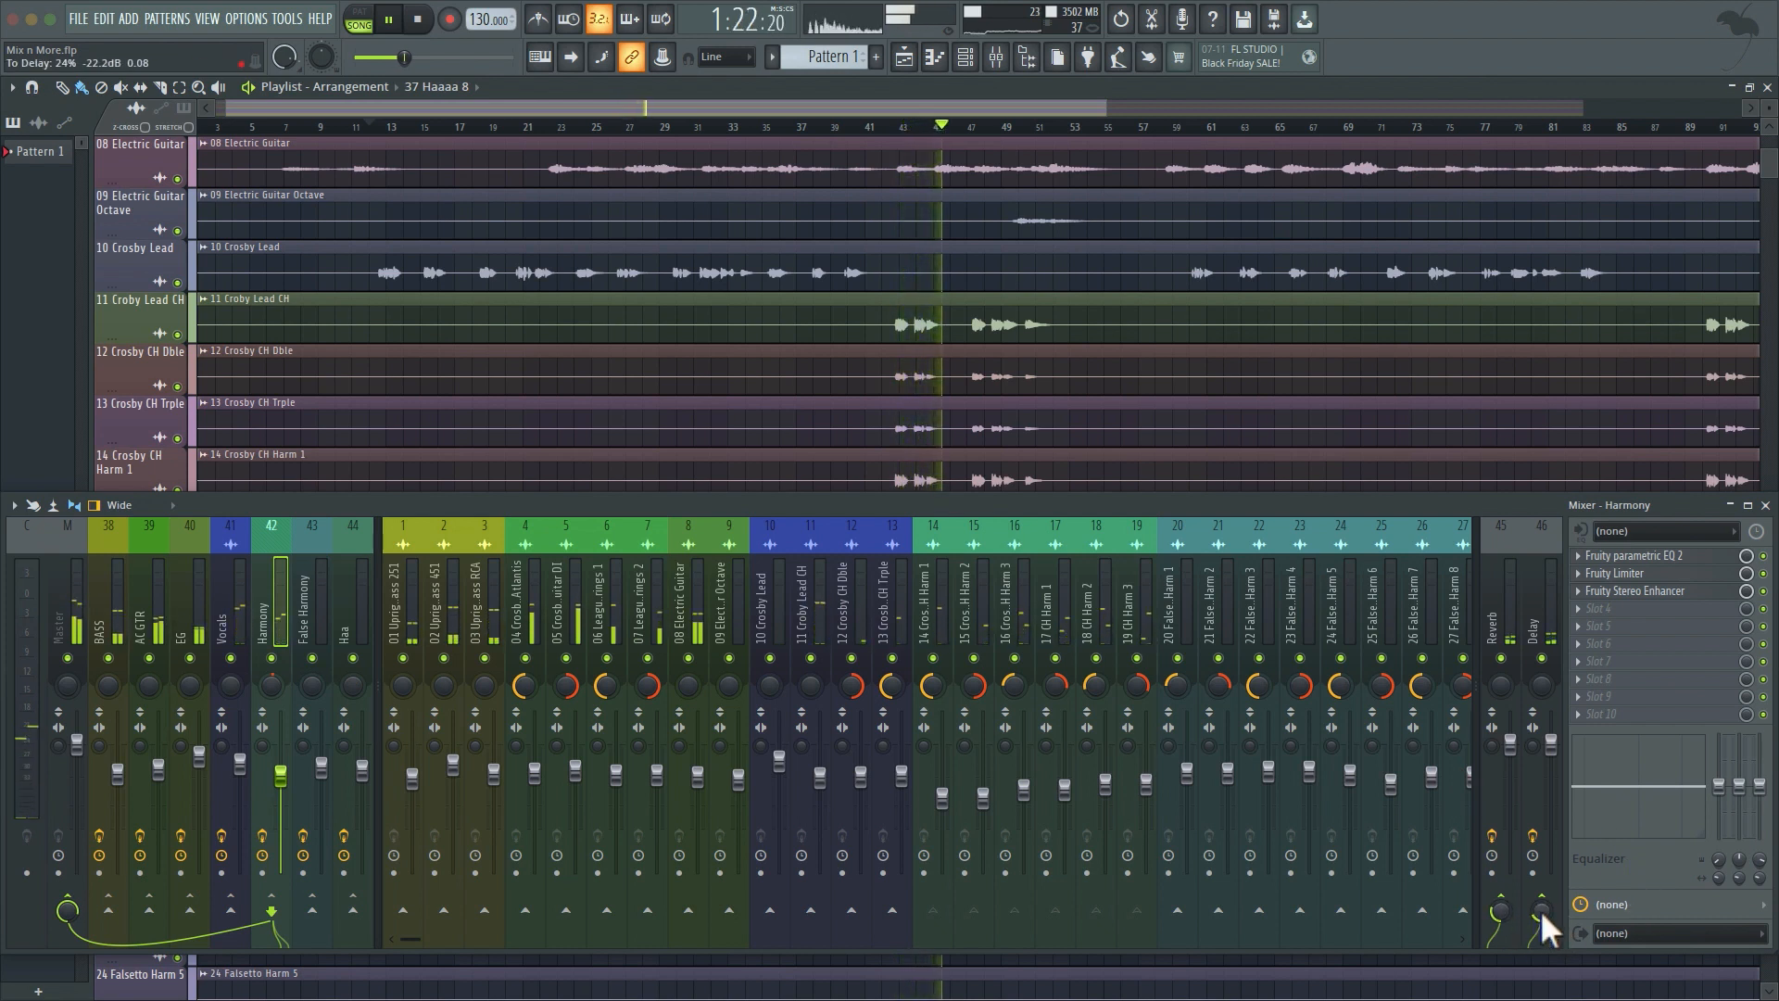
pyautogui.click(189, 632)
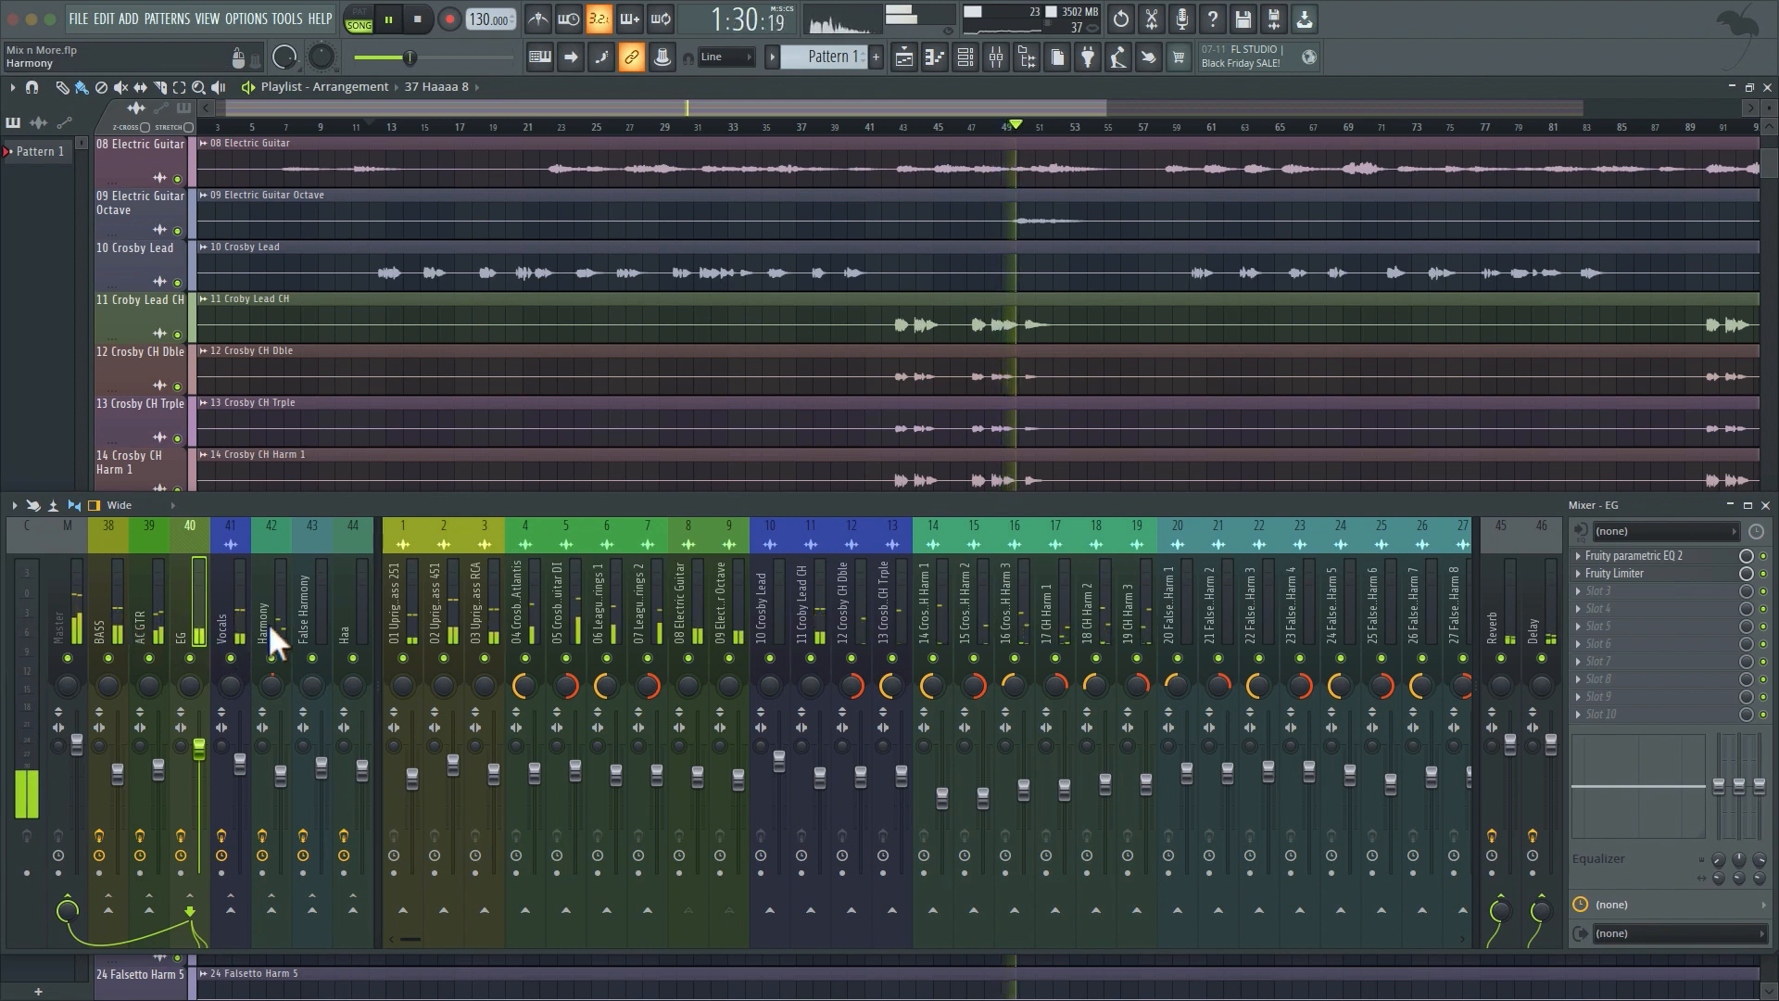
# Step: Check the Reverb and Delay sends of the False Harmony, Haa and Harmony buses during playback
pyautogui.click(308, 621)
pyautogui.click(340, 622)
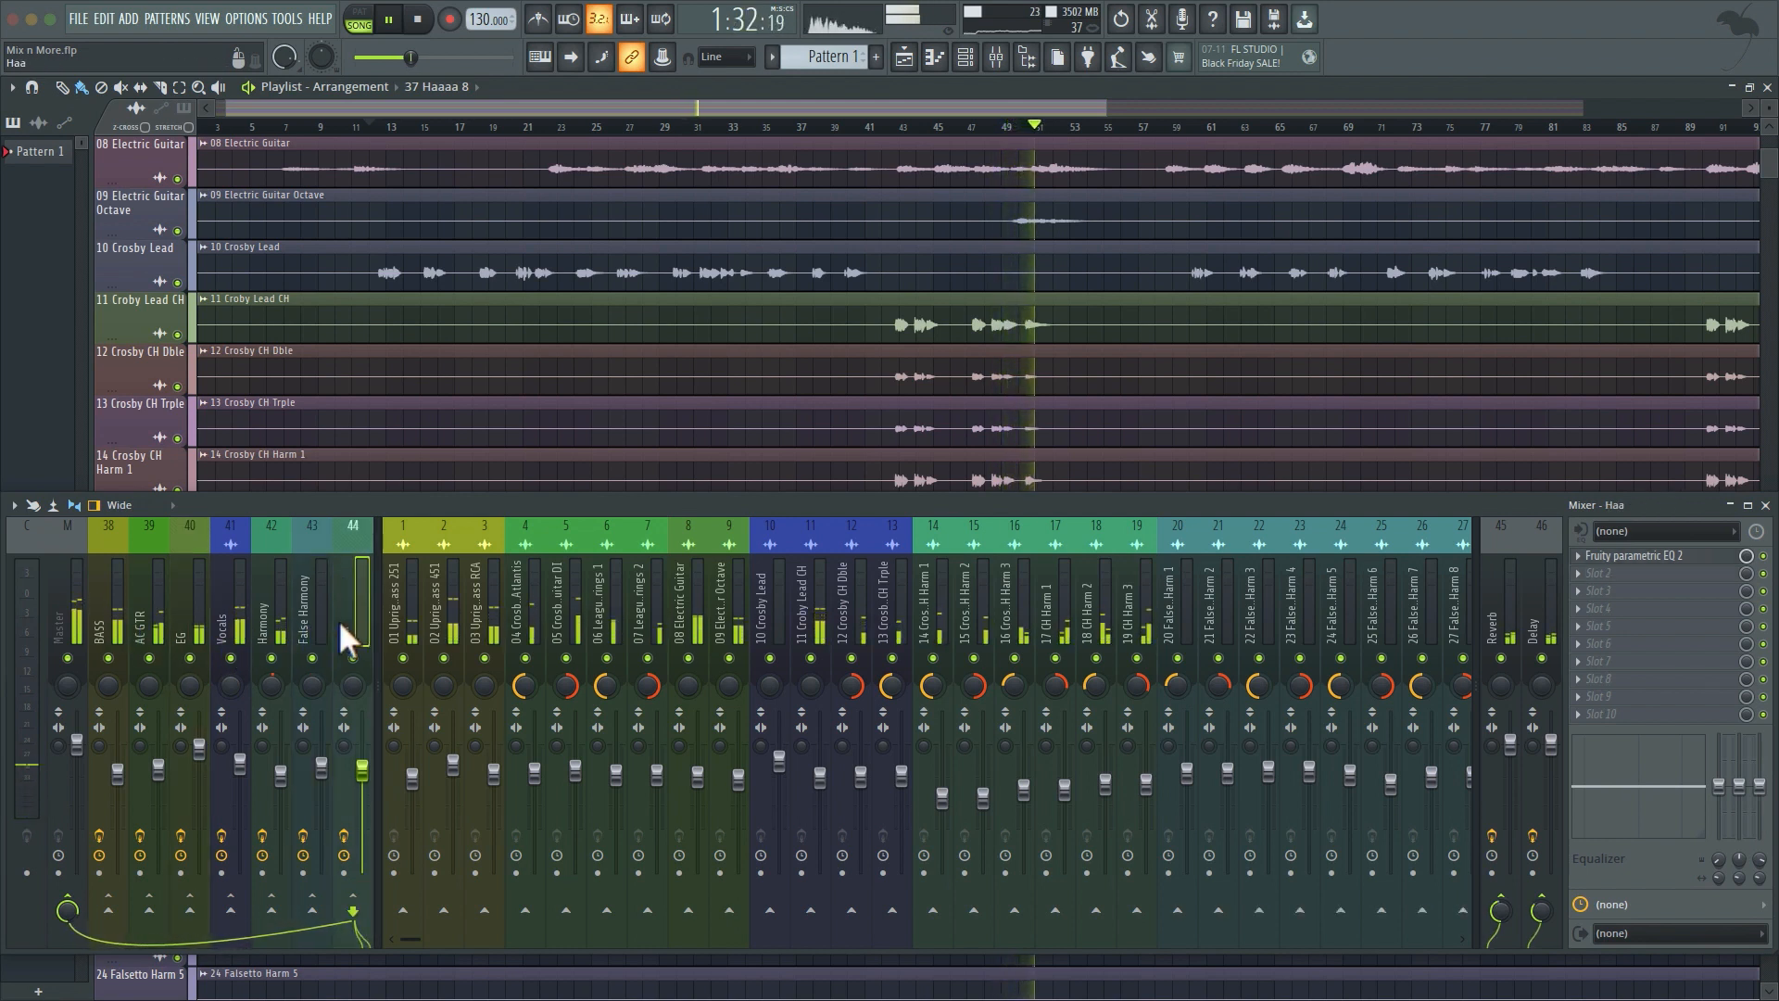
pyautogui.click(276, 619)
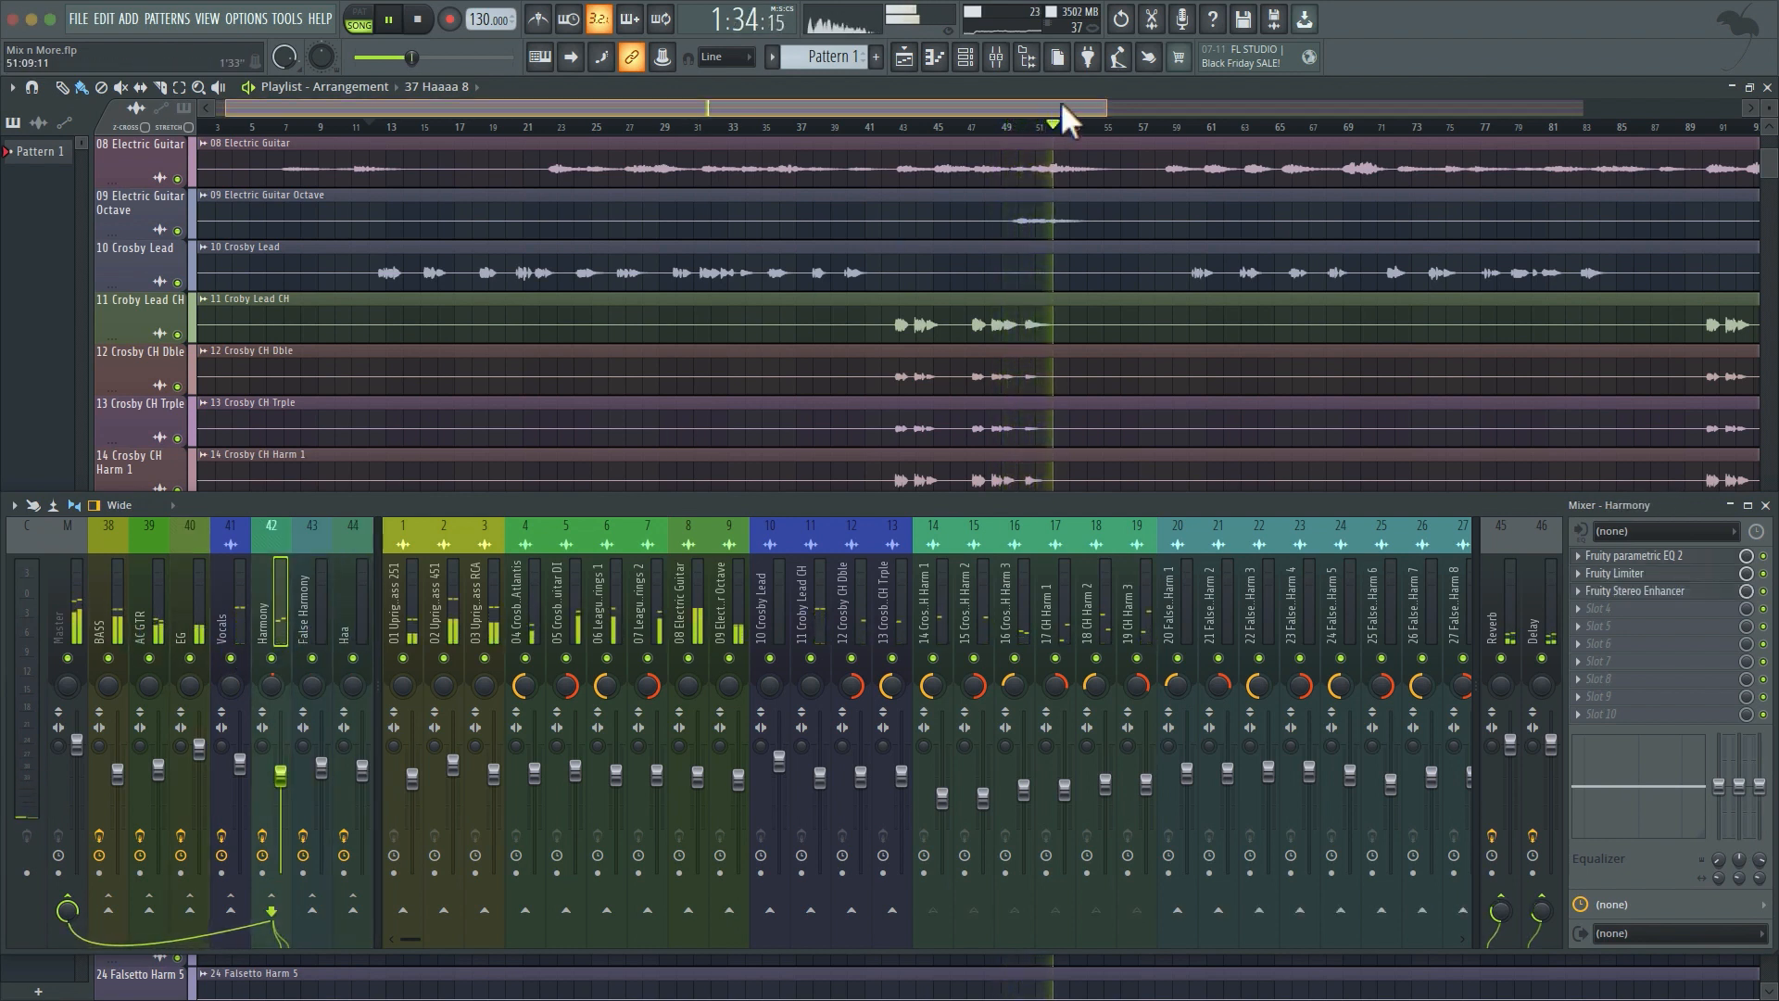
# Step: Listen to the song from just before the Haaaa clips with the Haa bus selected, and stop playback
pyautogui.moveTo(1062, 103); pyautogui.dragTo(1448, 85)
pyautogui.scroll(-1, 1305, 297)
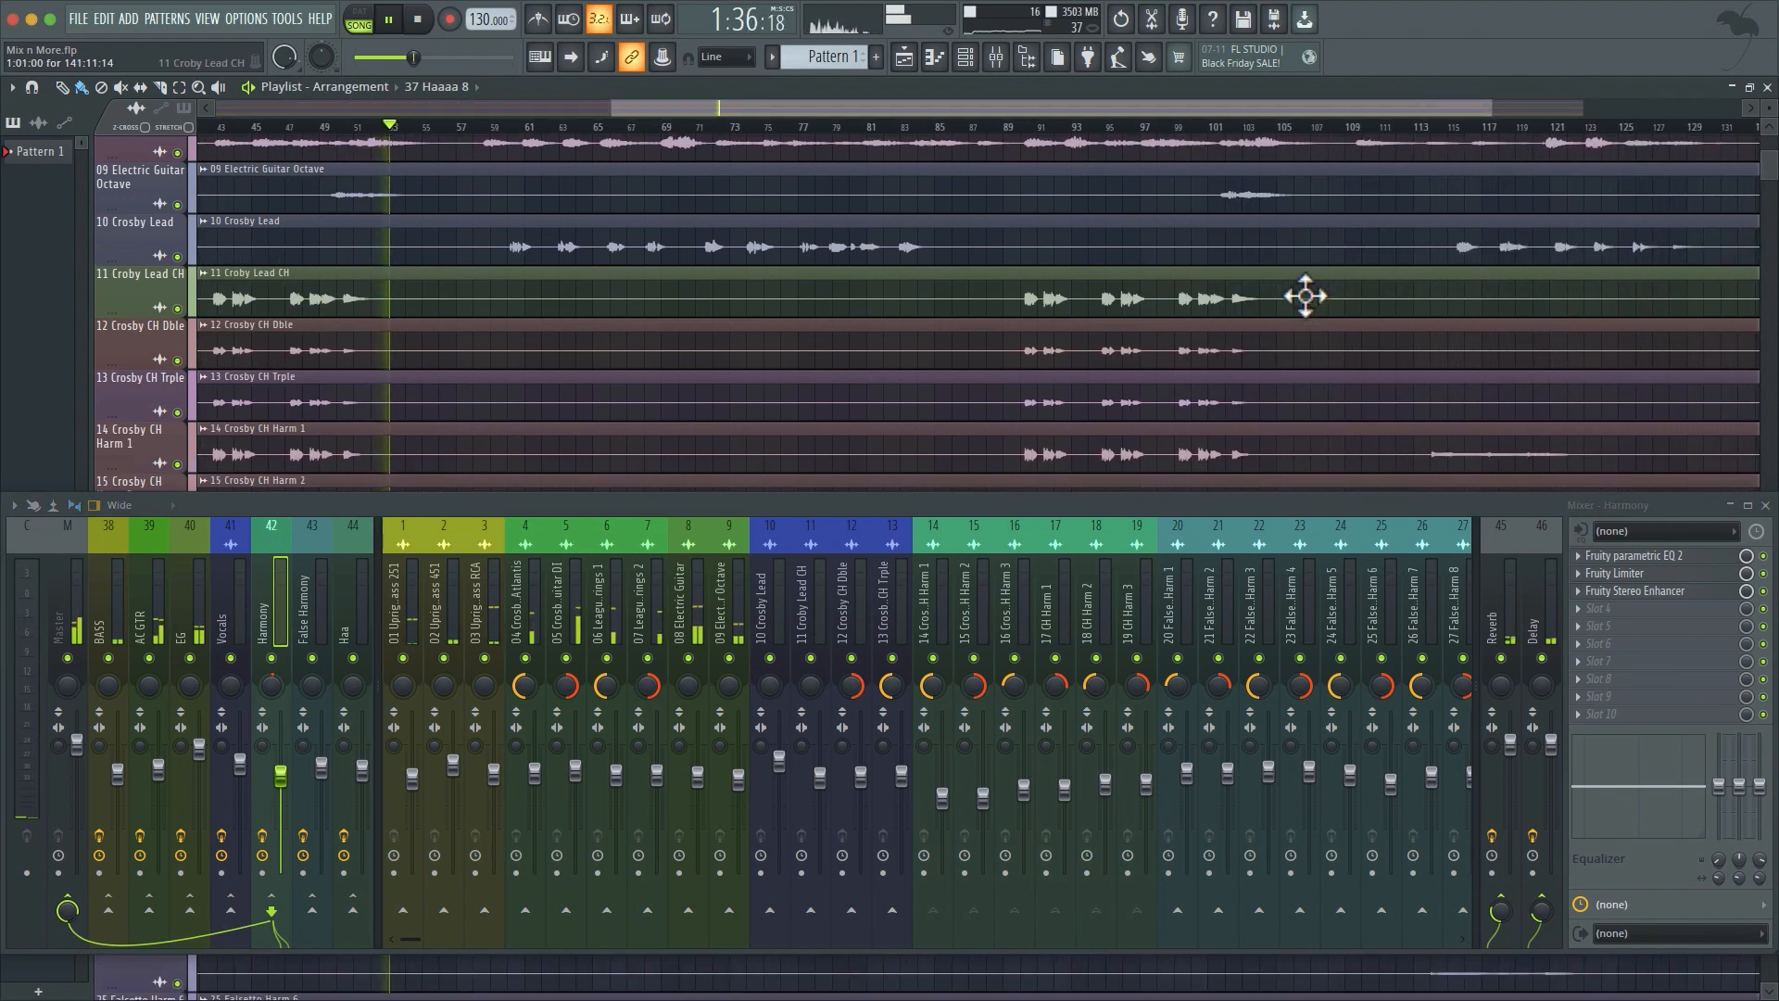
pyautogui.scroll(-10, 1305, 297)
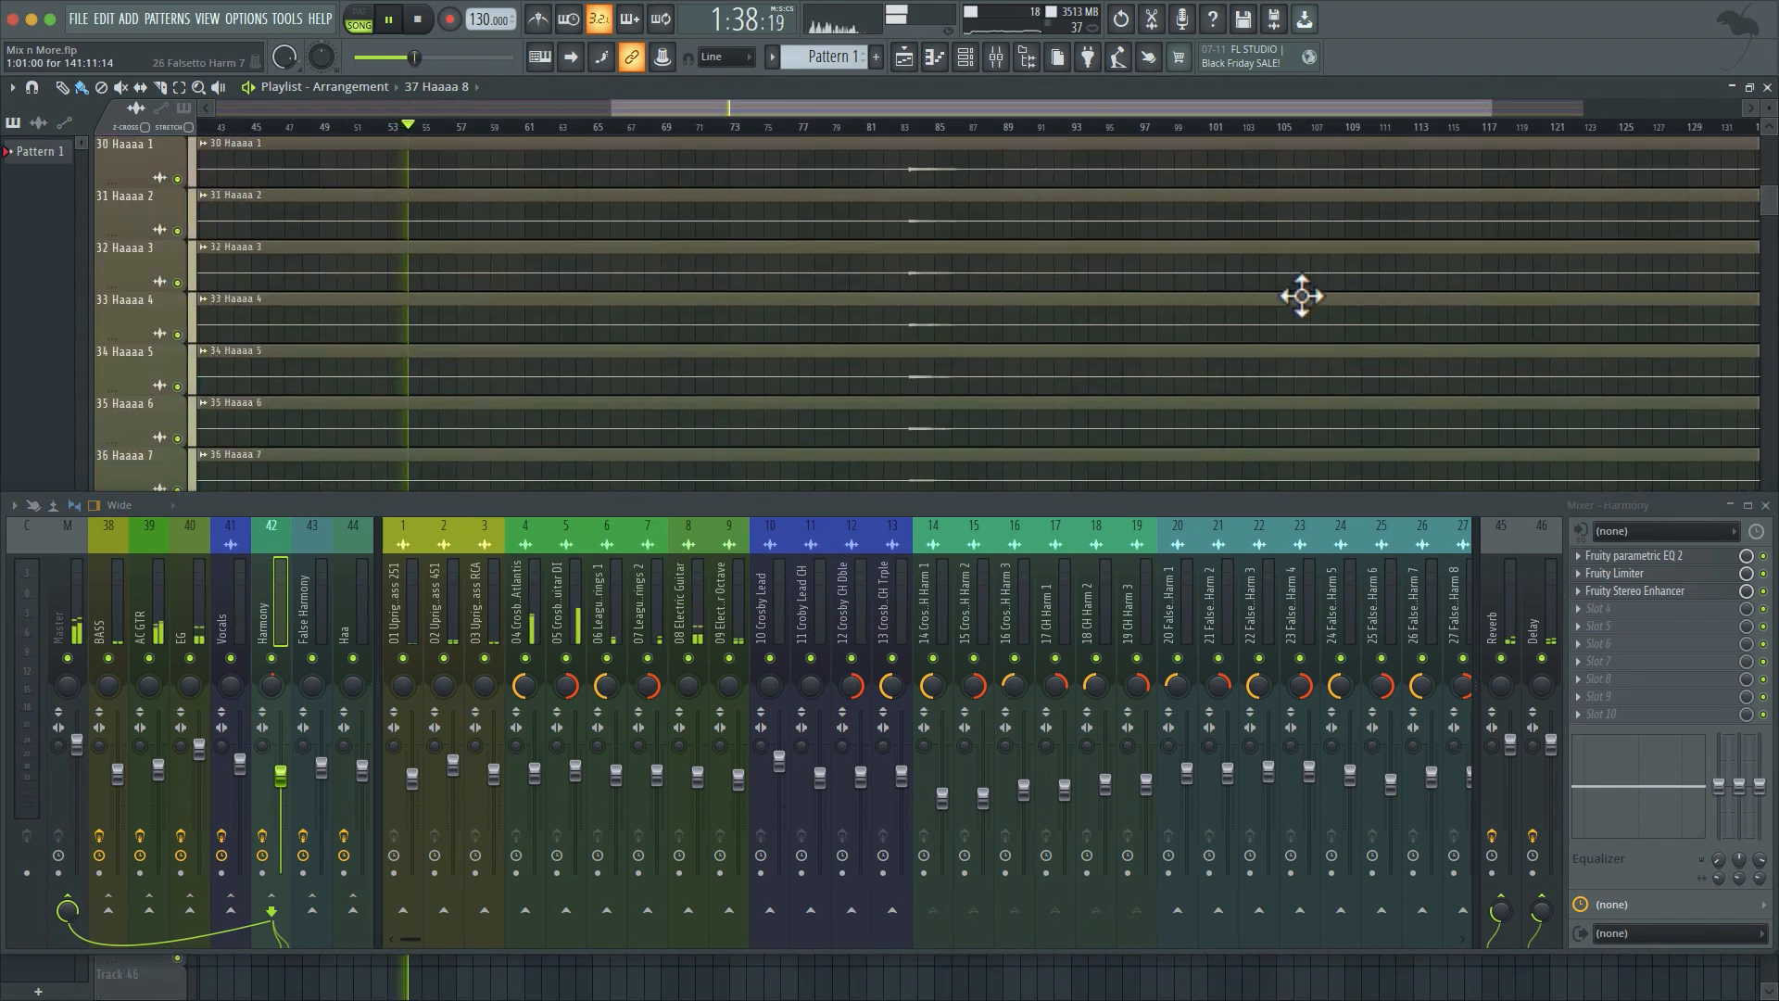
pyautogui.click(871, 127)
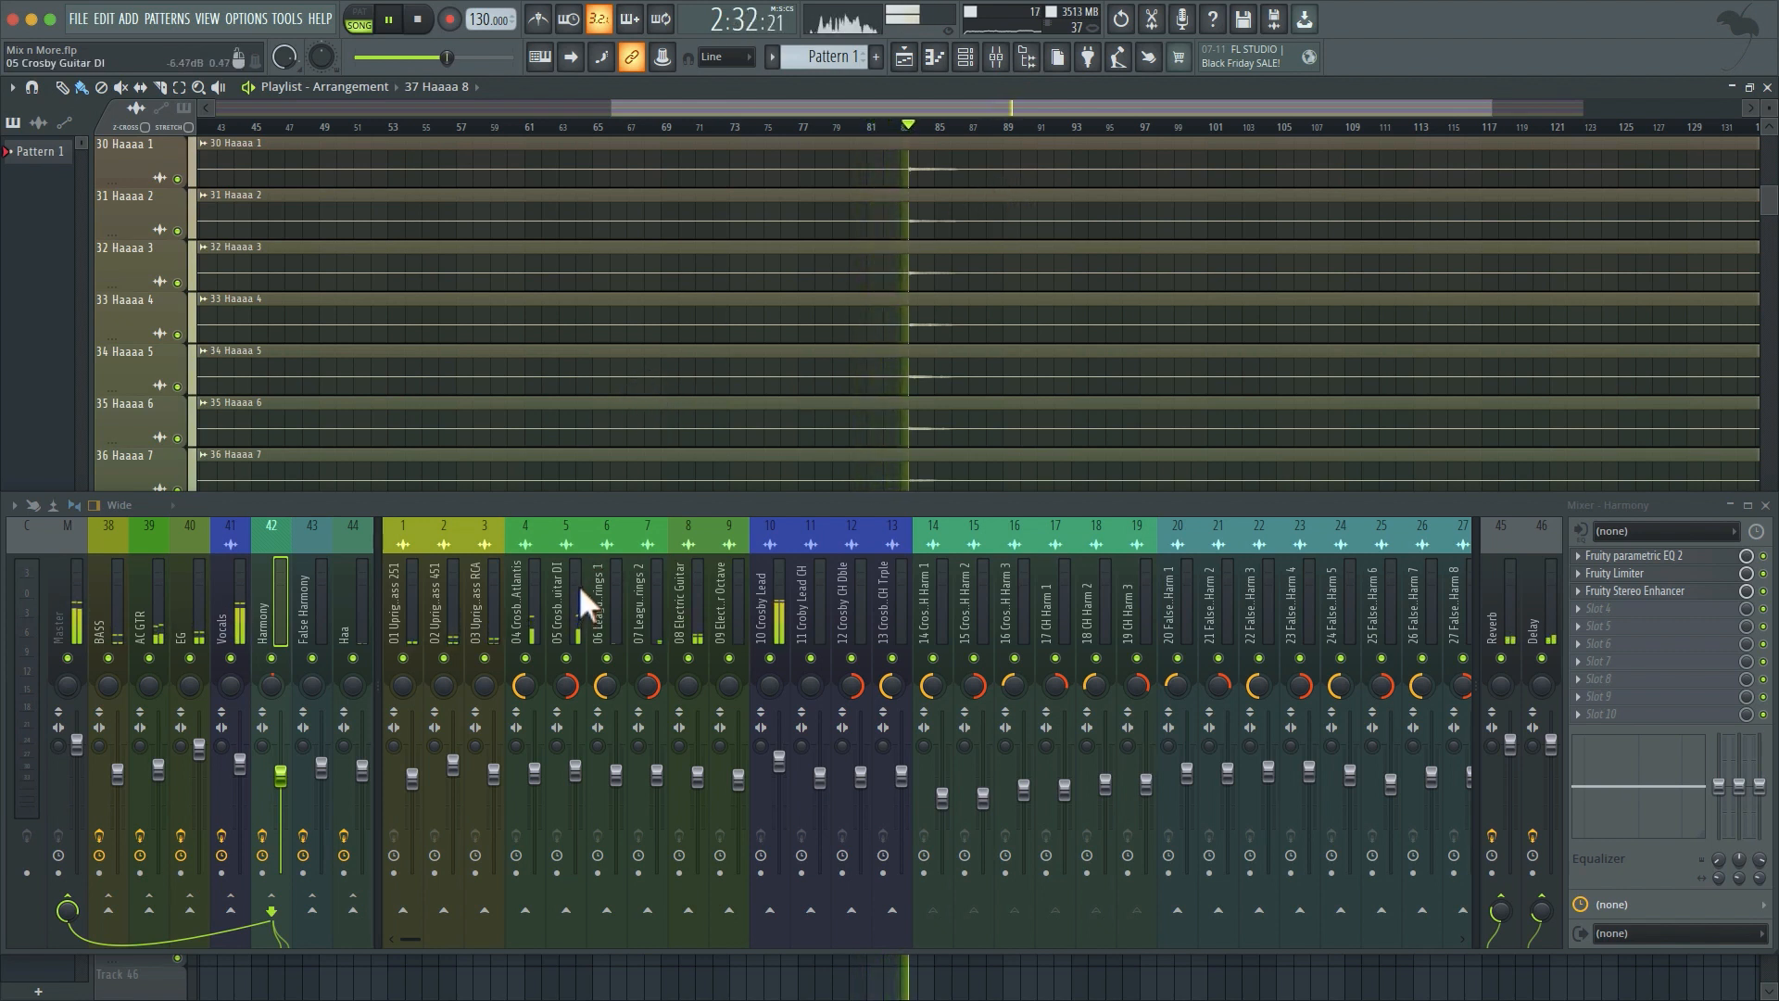
pyautogui.click(363, 770)
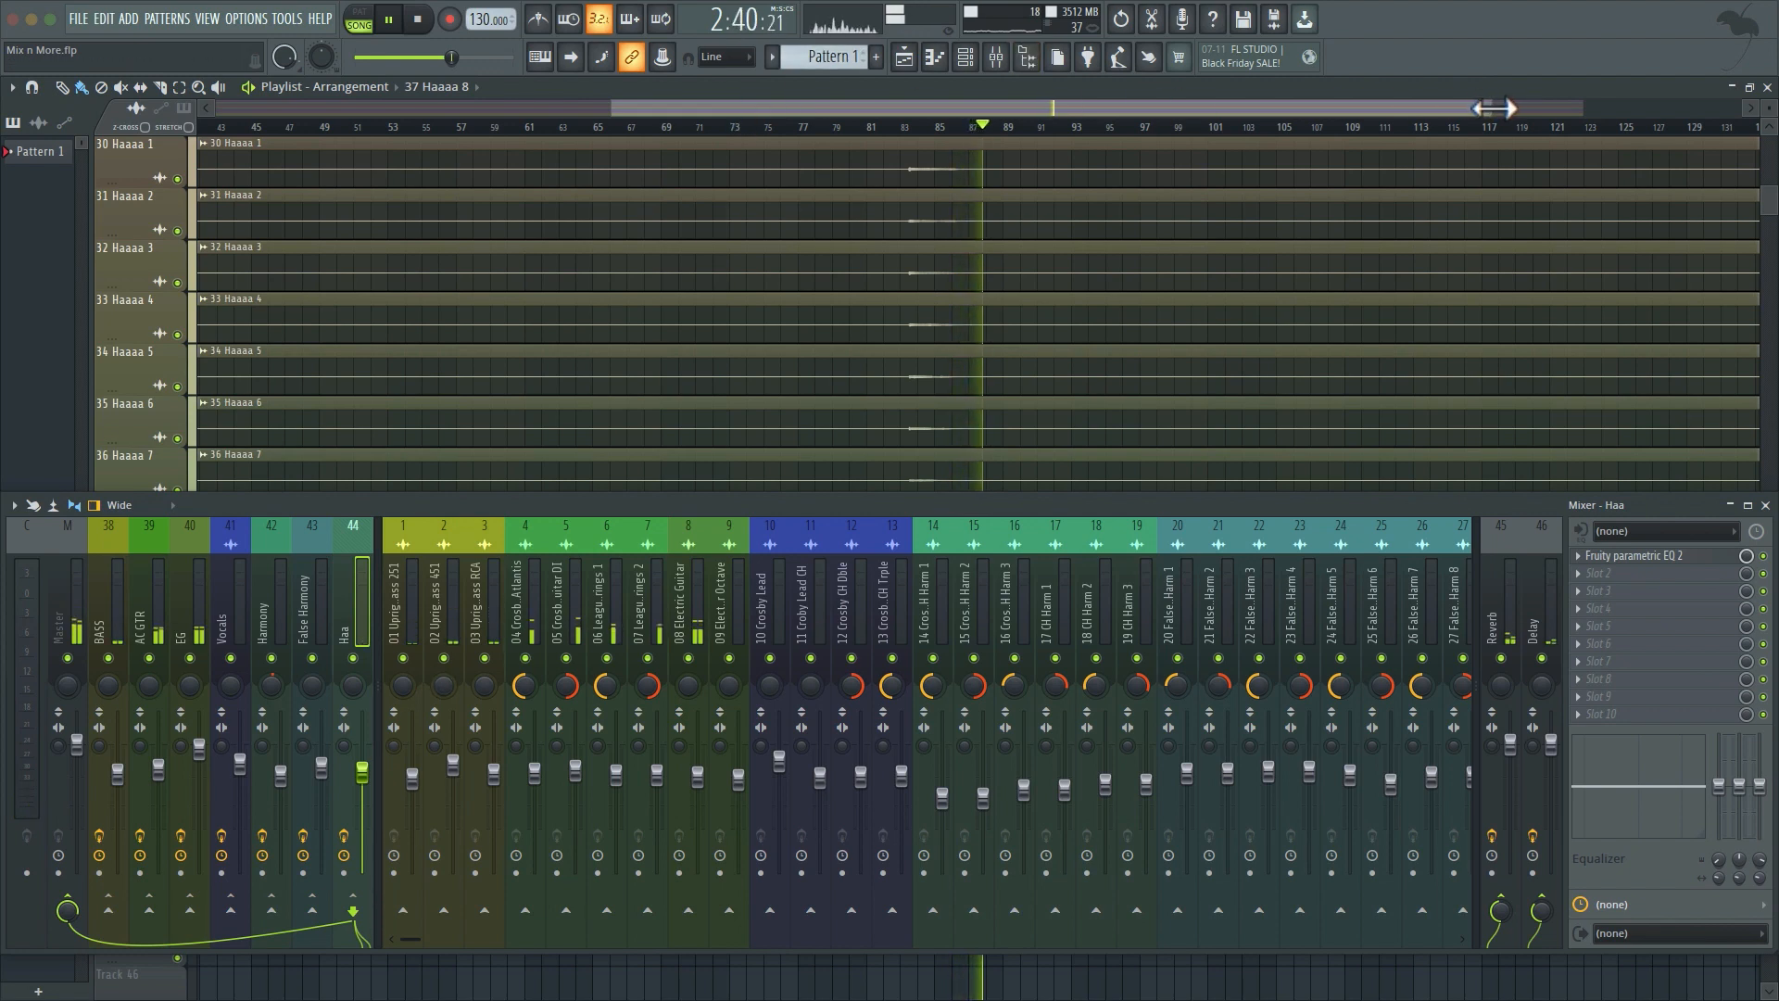
pyautogui.press('space')
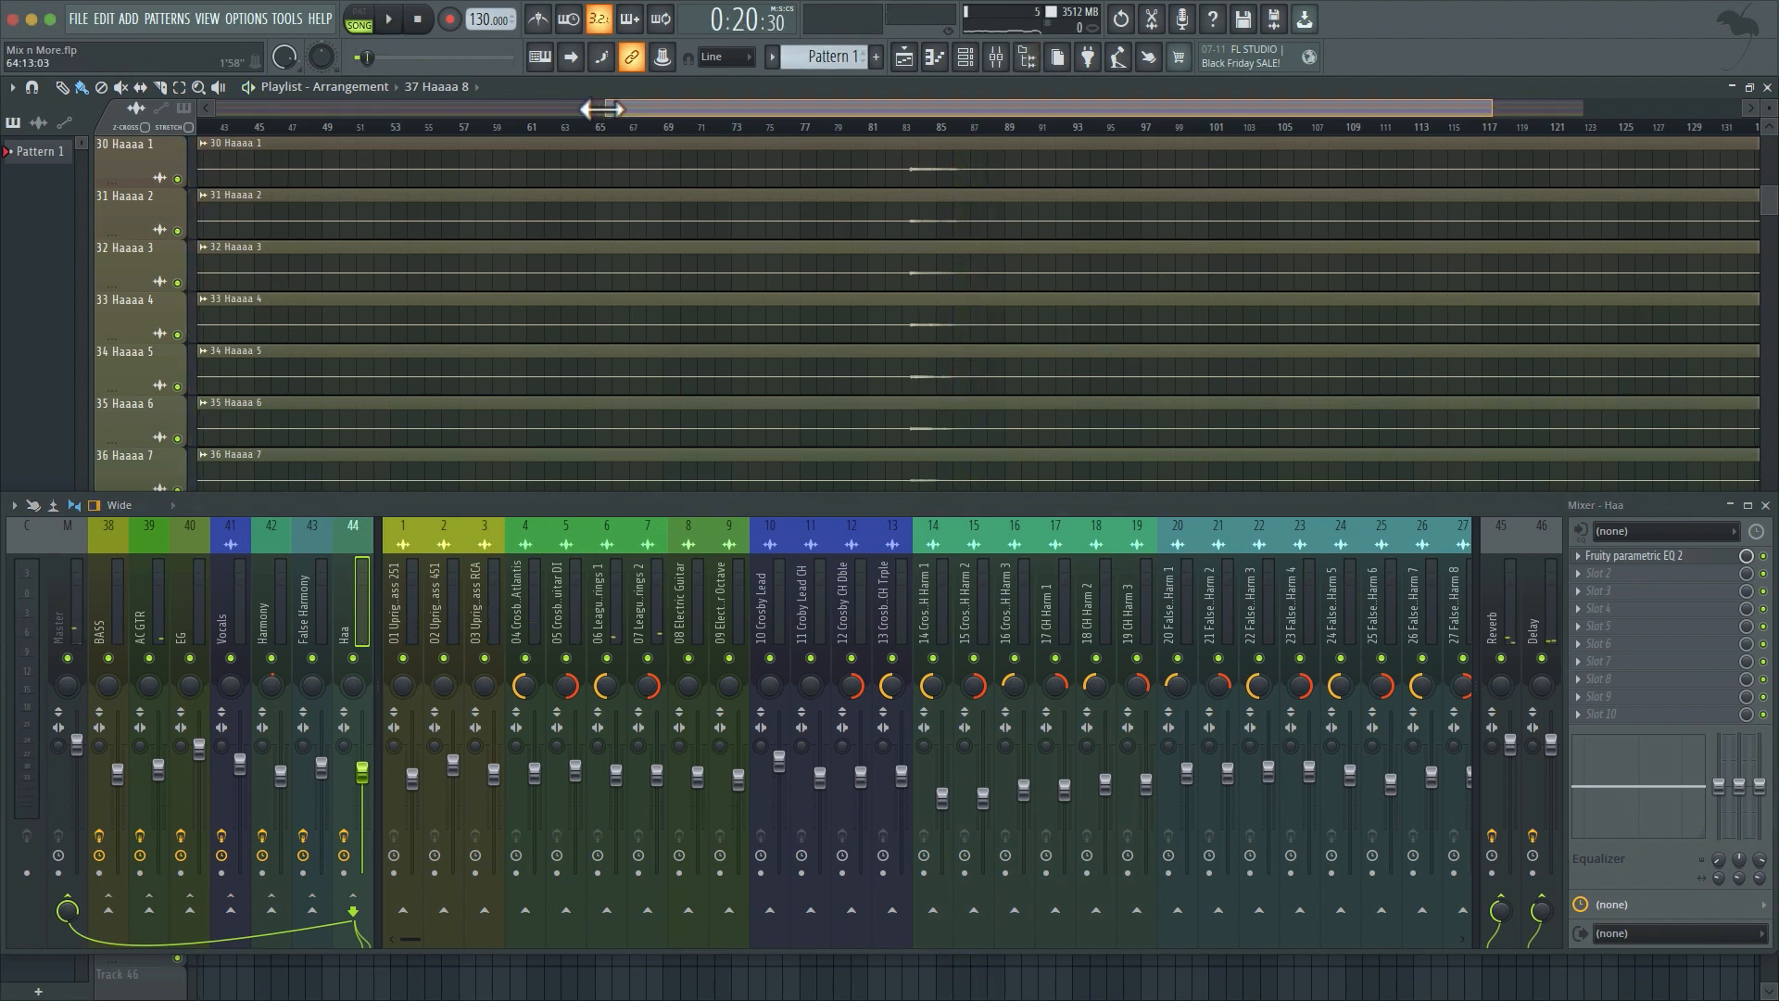
# Step: Play the song from the first vocal phrase, toggling the Reverb and Delay tracks' effects to compare the dry and wet mix
pyautogui.moveTo(613, 108); pyautogui.dragTo(140, 117)
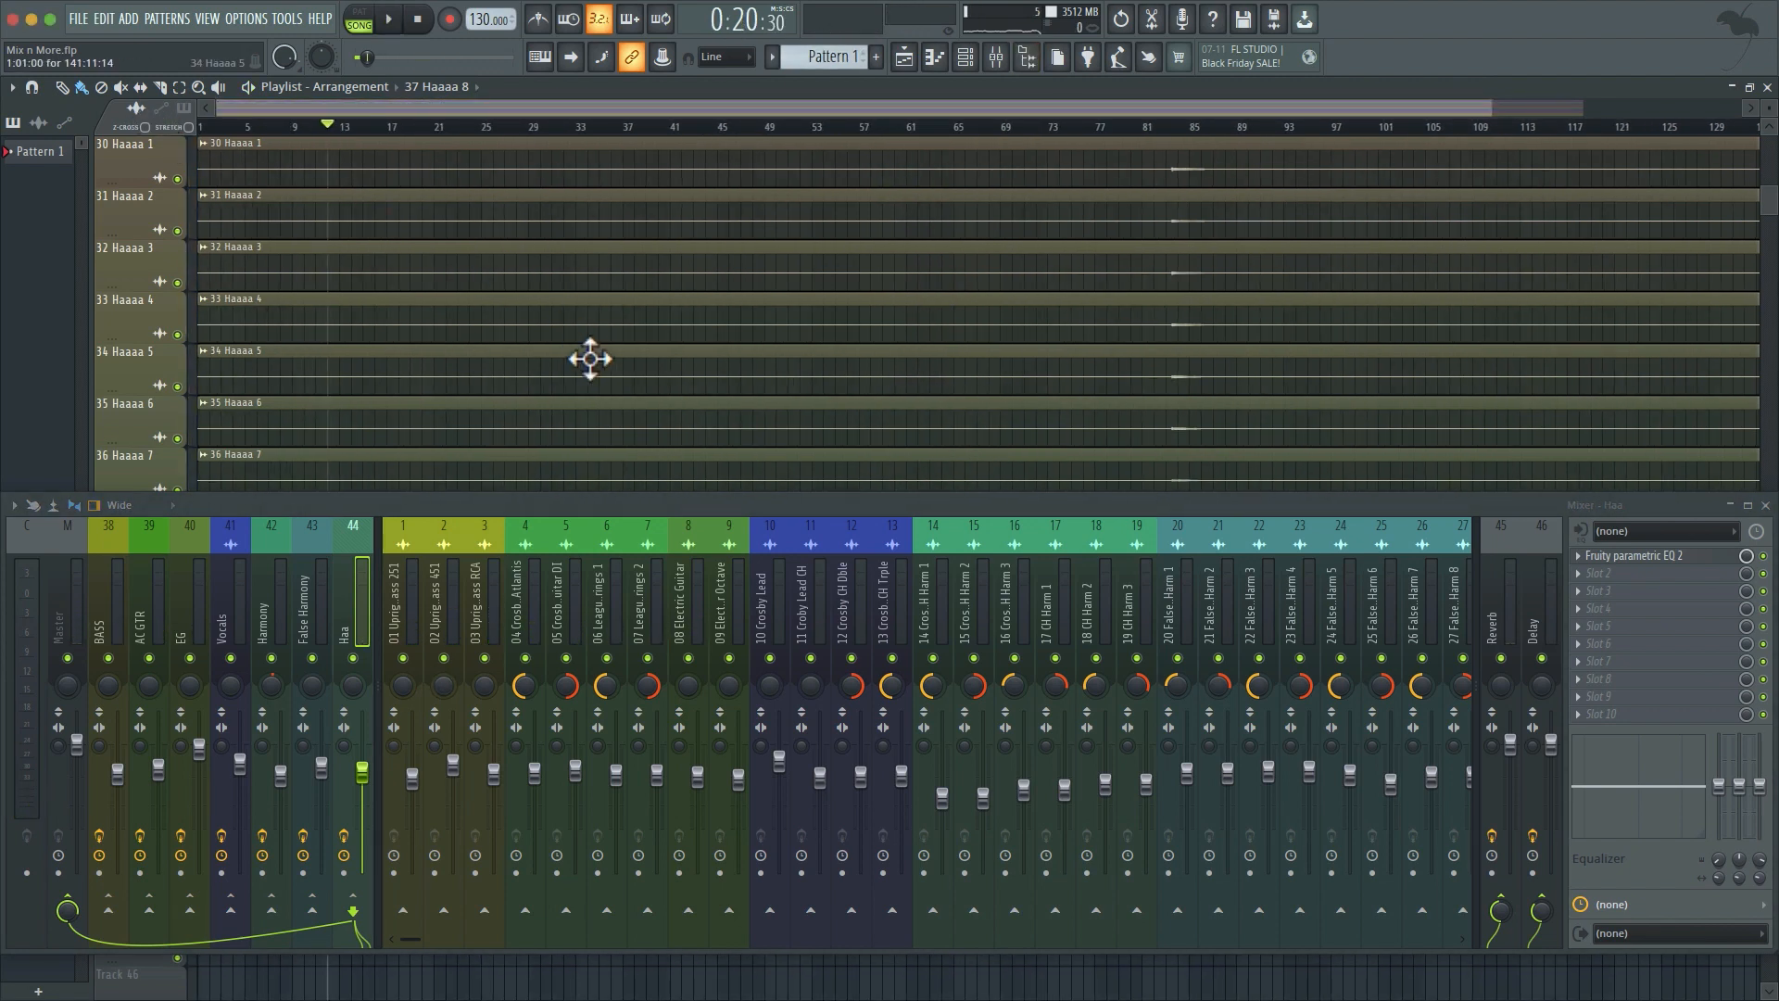
pyautogui.scroll(10, 473, 397)
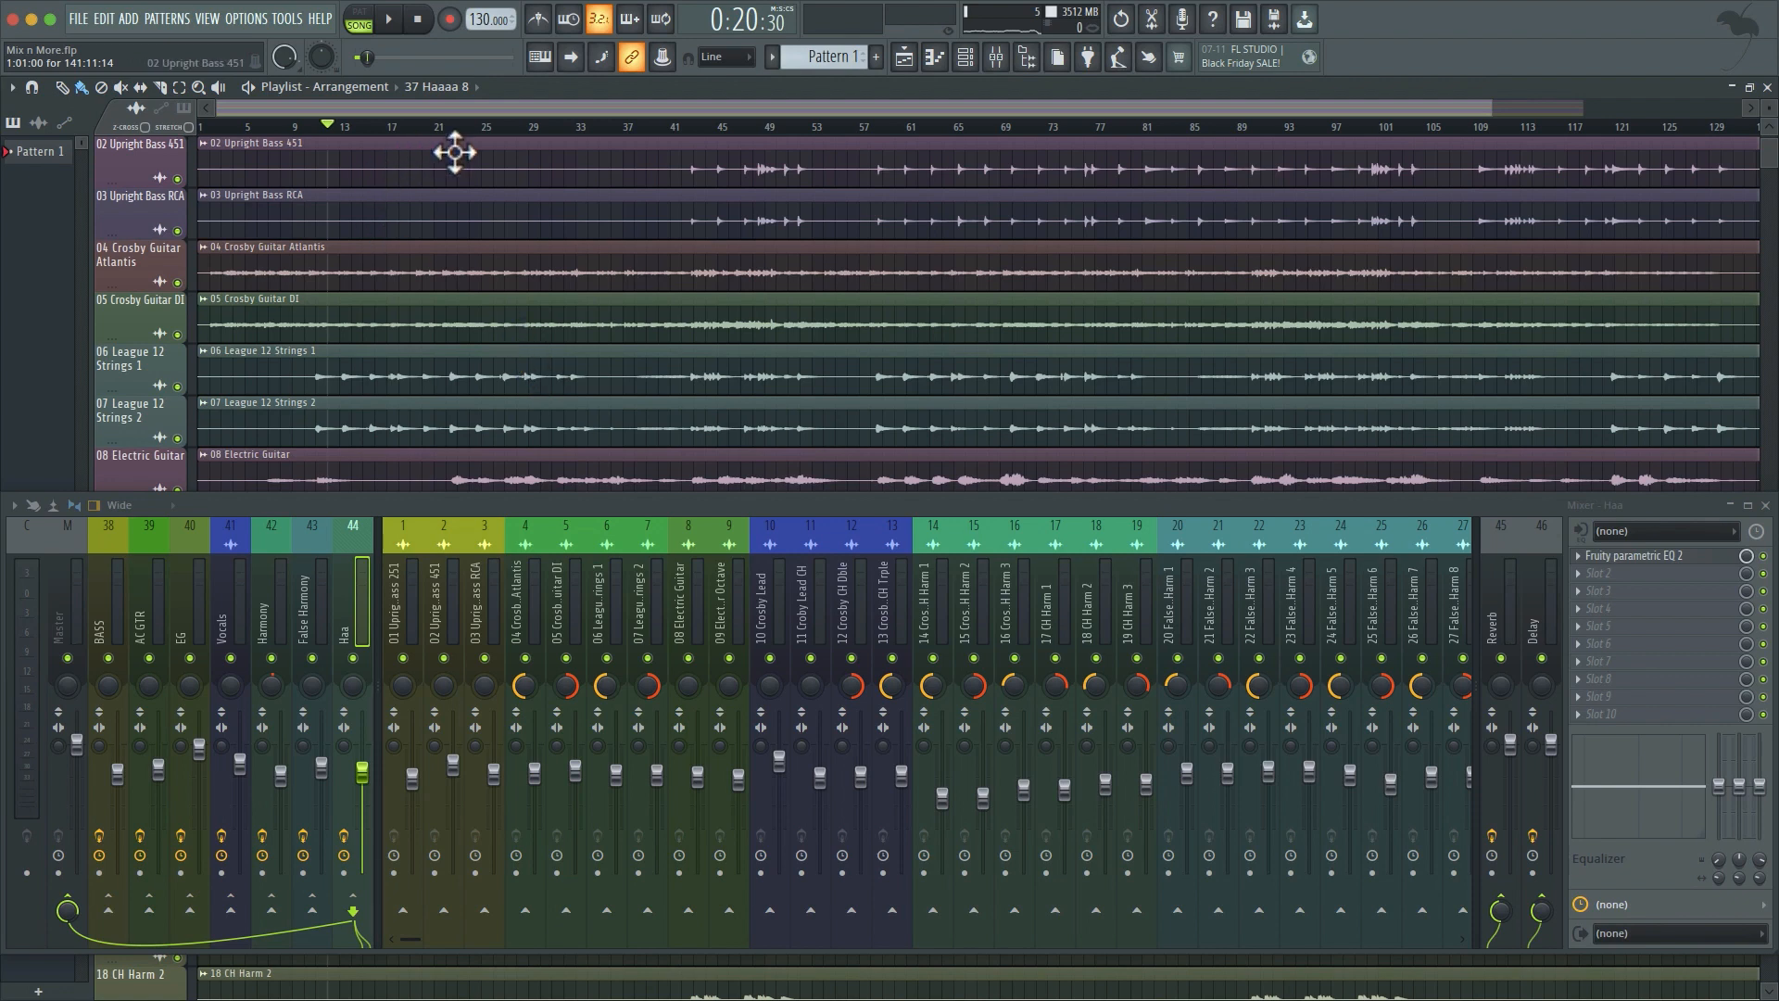
pyautogui.scroll(-2, 437, 295)
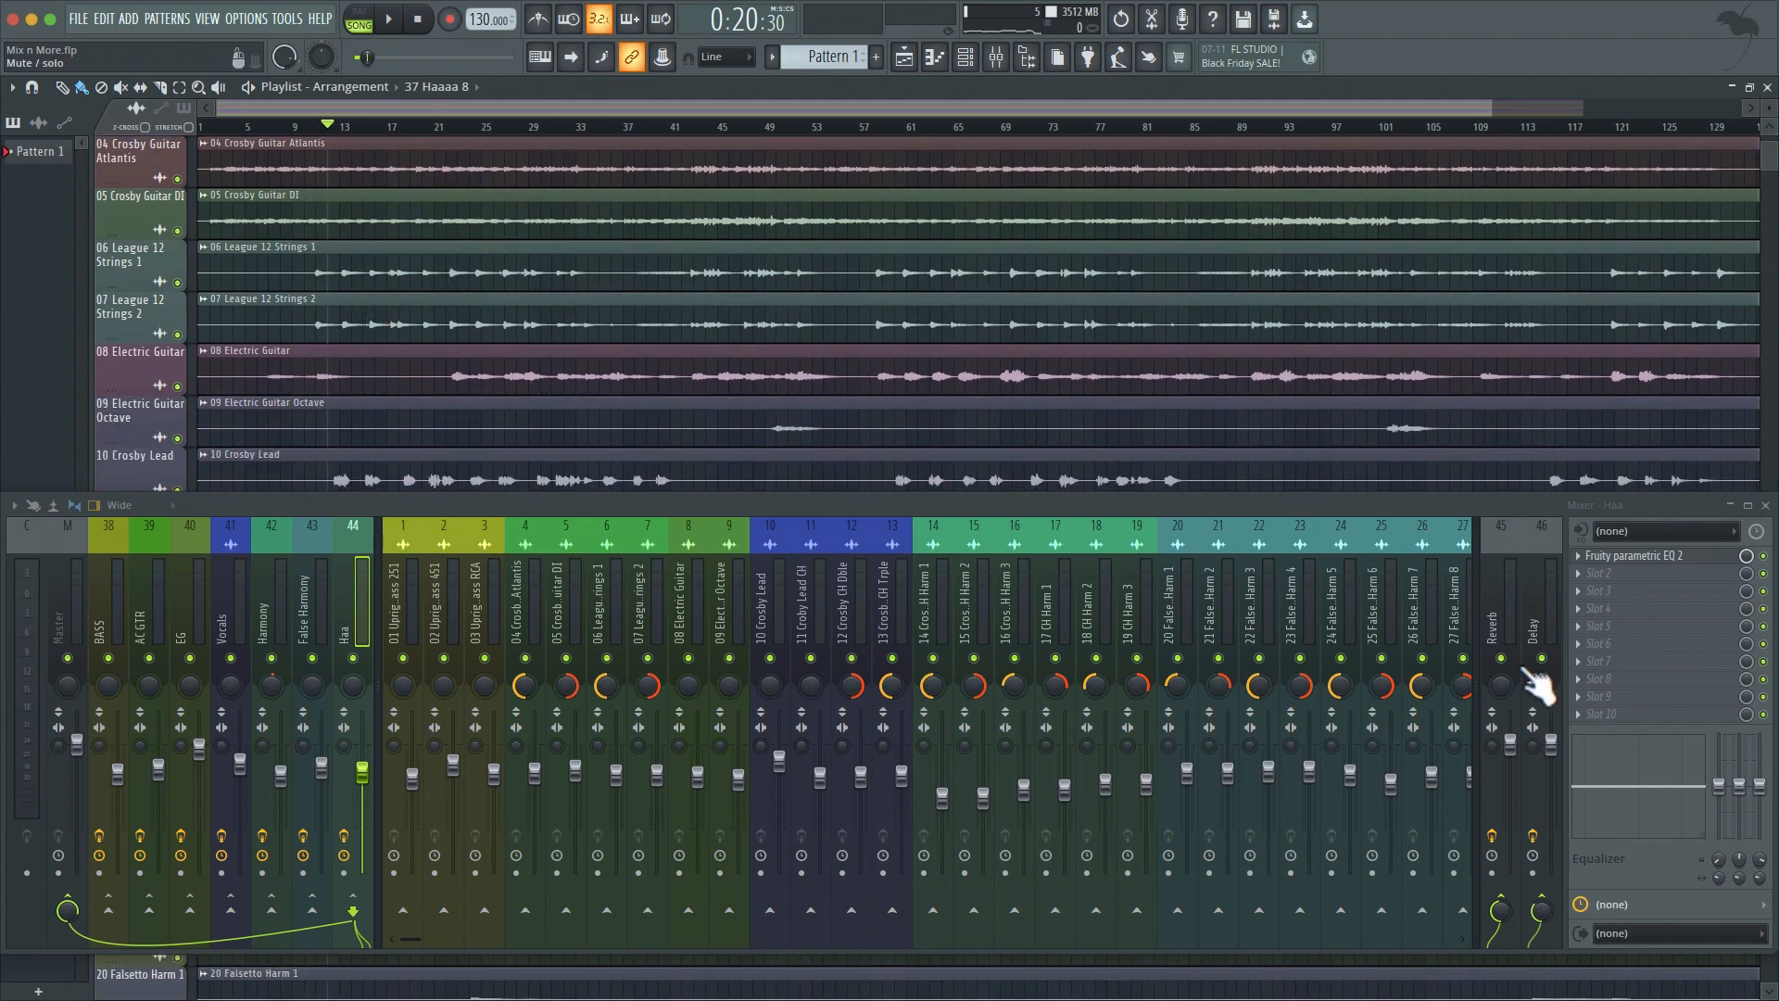
pyautogui.press('space')
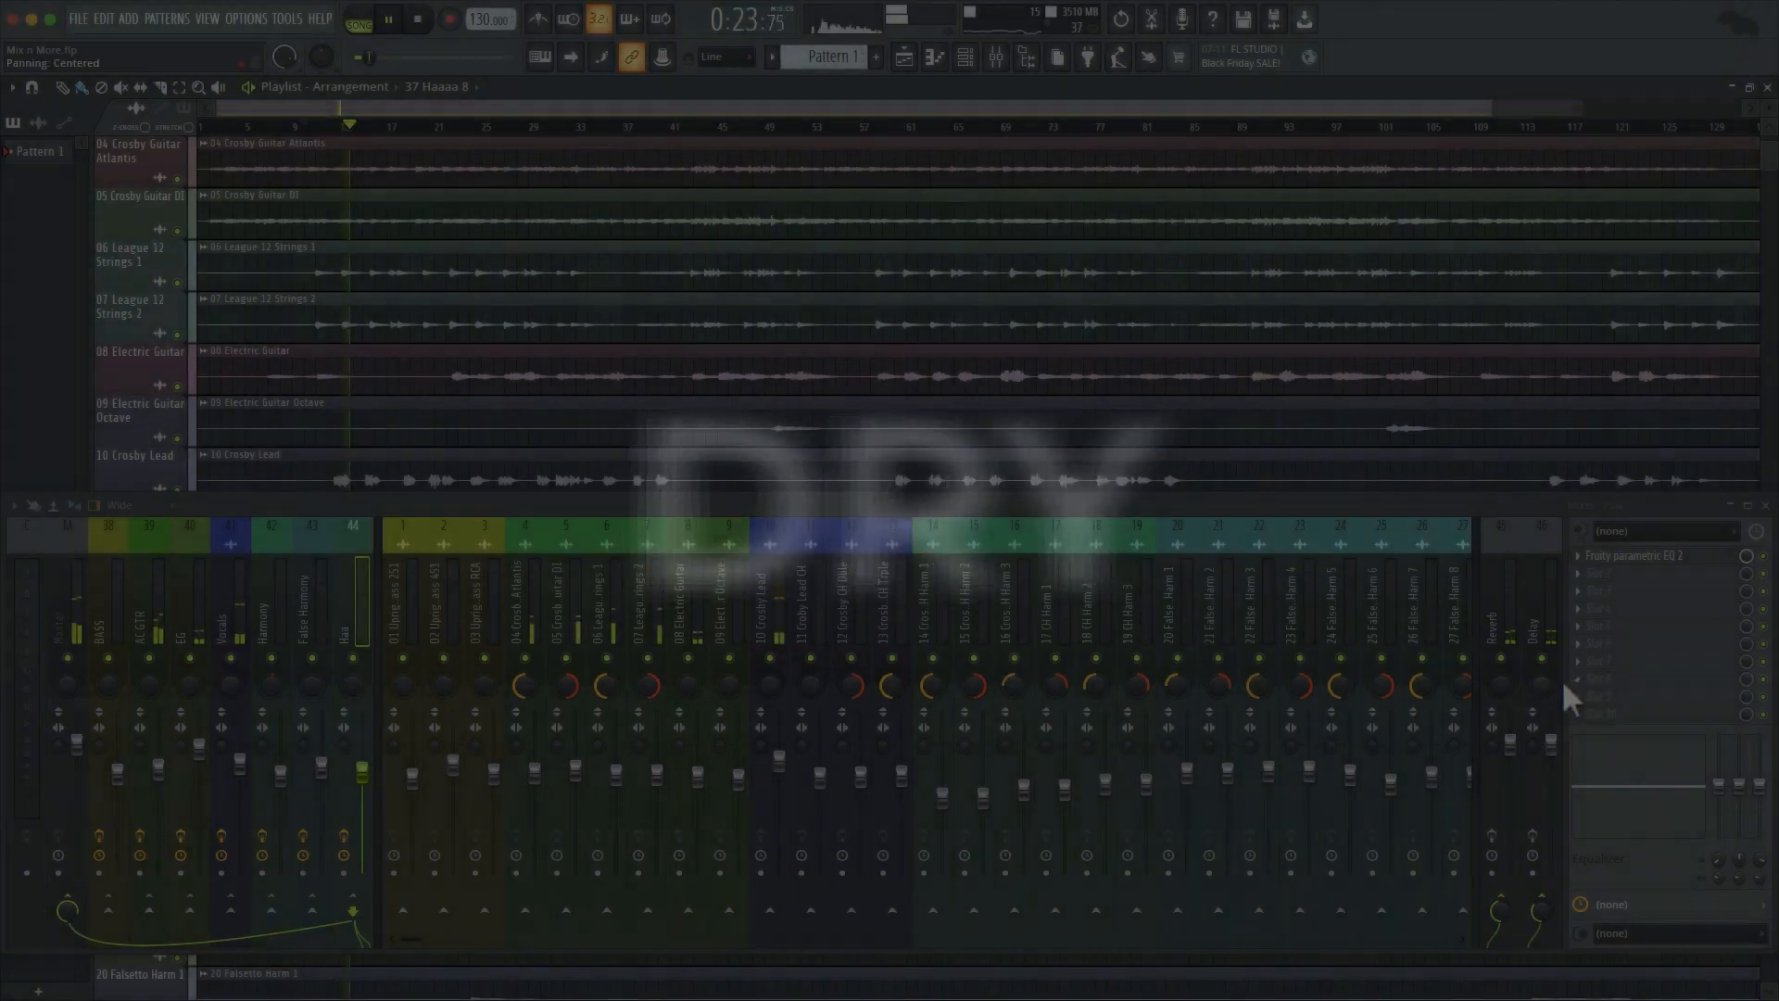
pyautogui.click(1533, 837)
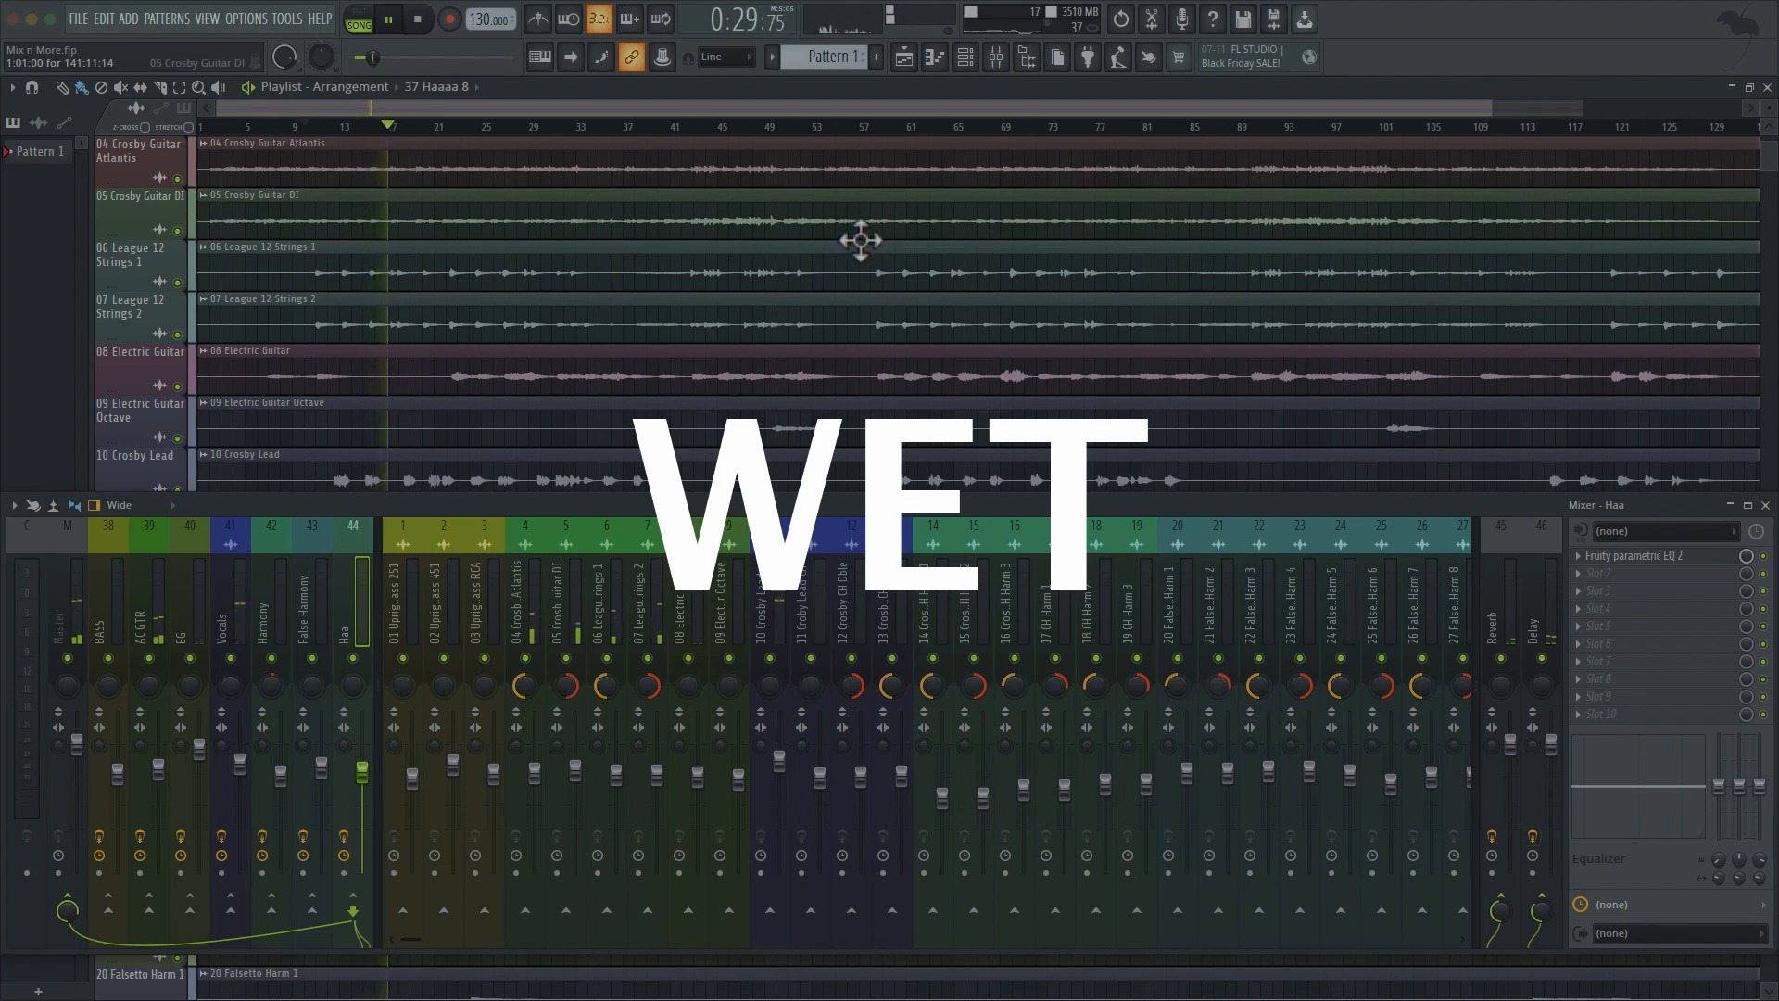
# Step: Place the playhead just before the upright bass enters and play that section for the dry and wet comparison
pyautogui.scroll(3, 871, 242)
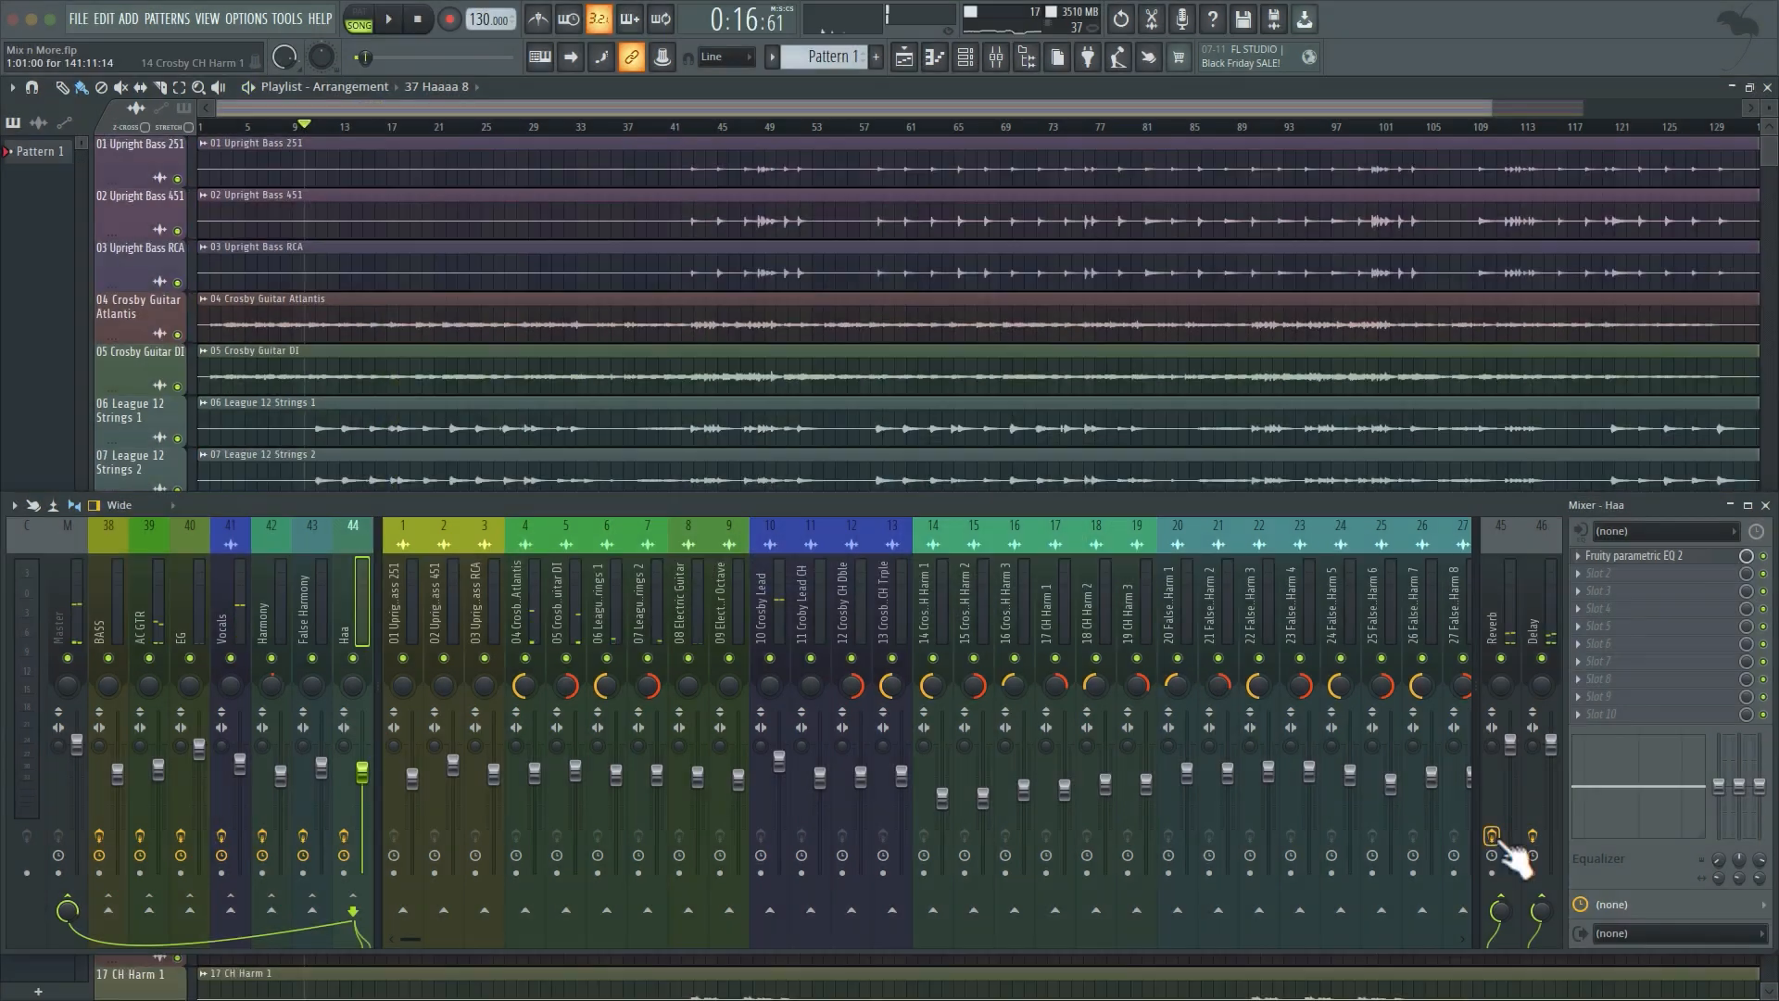
pyautogui.click(686, 127)
pyautogui.press('space')
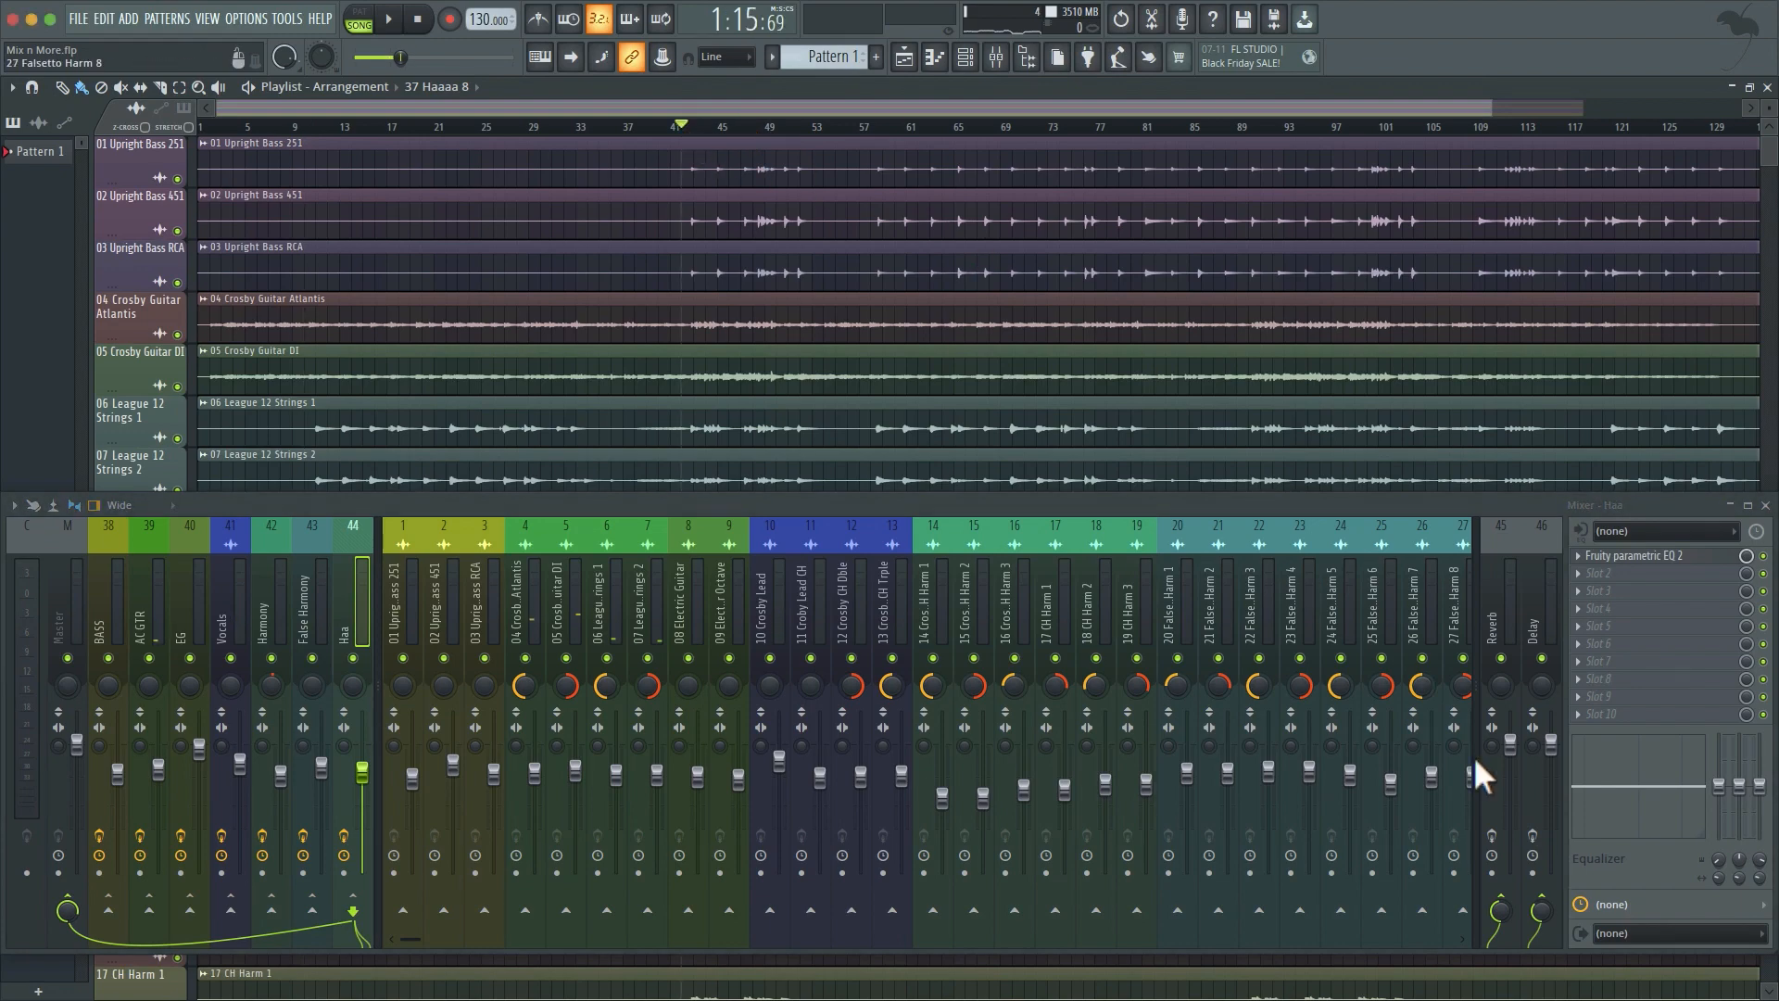
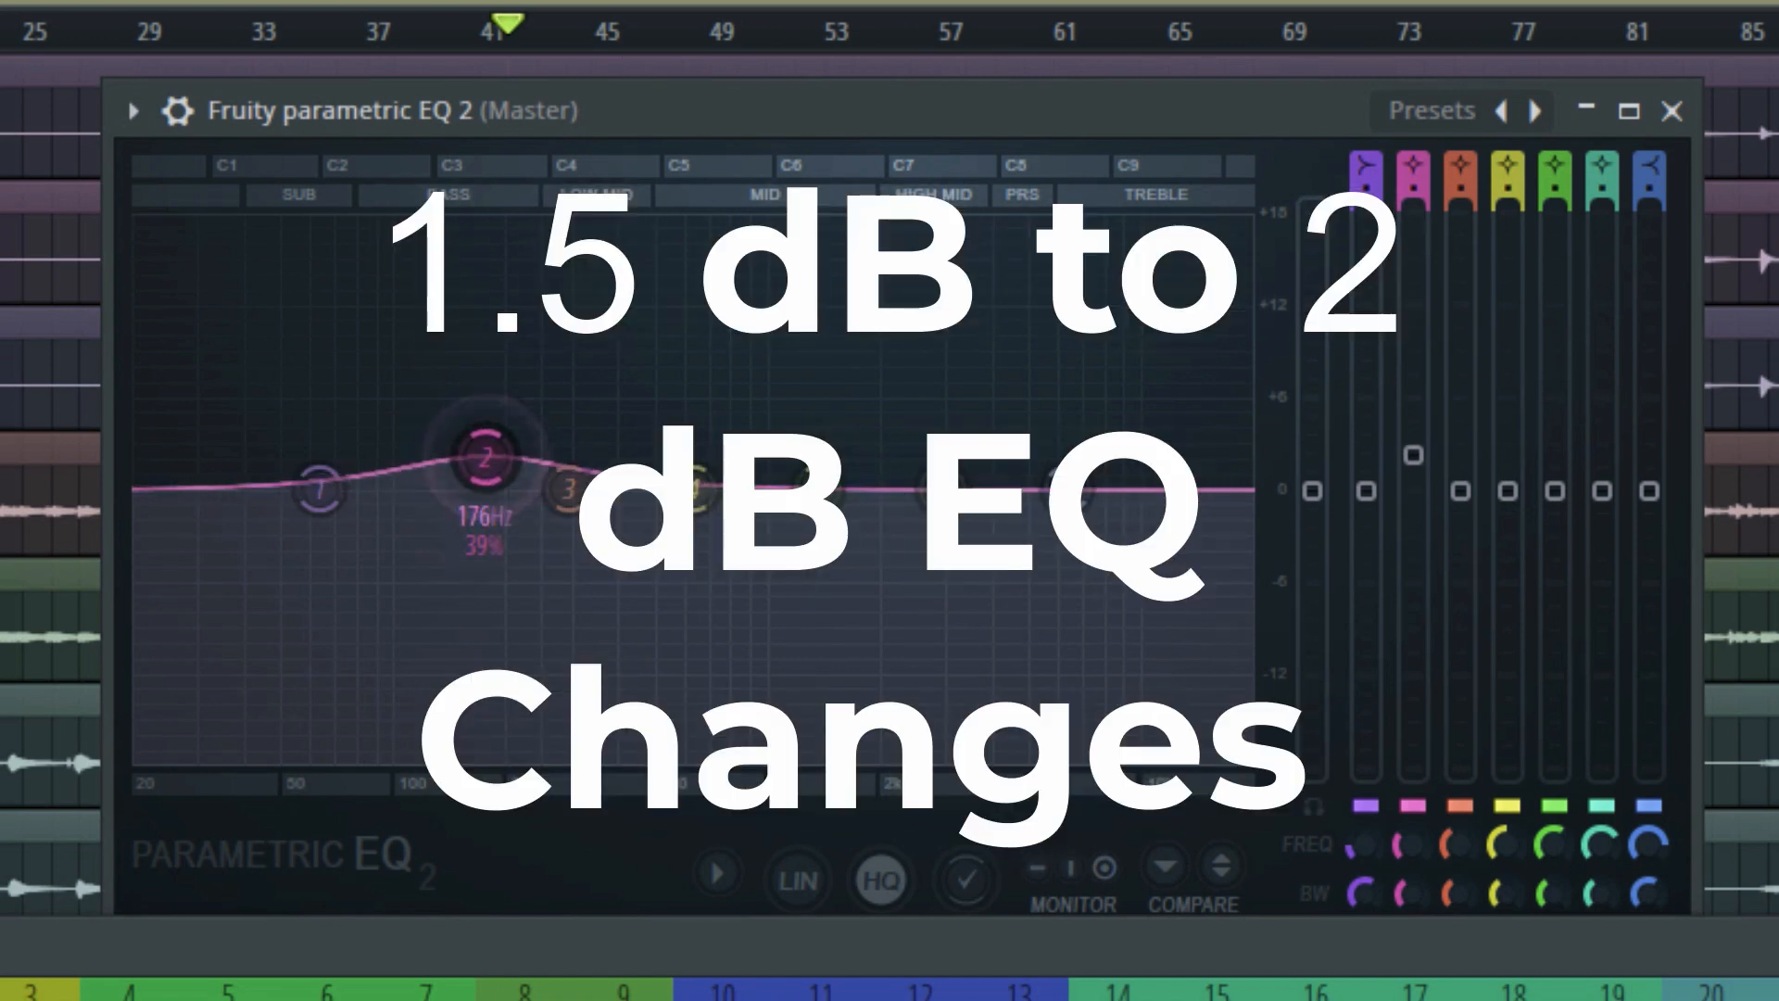
# Step: Boost band 2 of the Master track's parametric EQ by about 5 dB at 169 Hz
pyautogui.moveTo(488, 466)
pyautogui.mouseDown()
pyautogui.moveTo(499, 512)
pyautogui.moveTo(494, 466)
pyautogui.mouseUp()
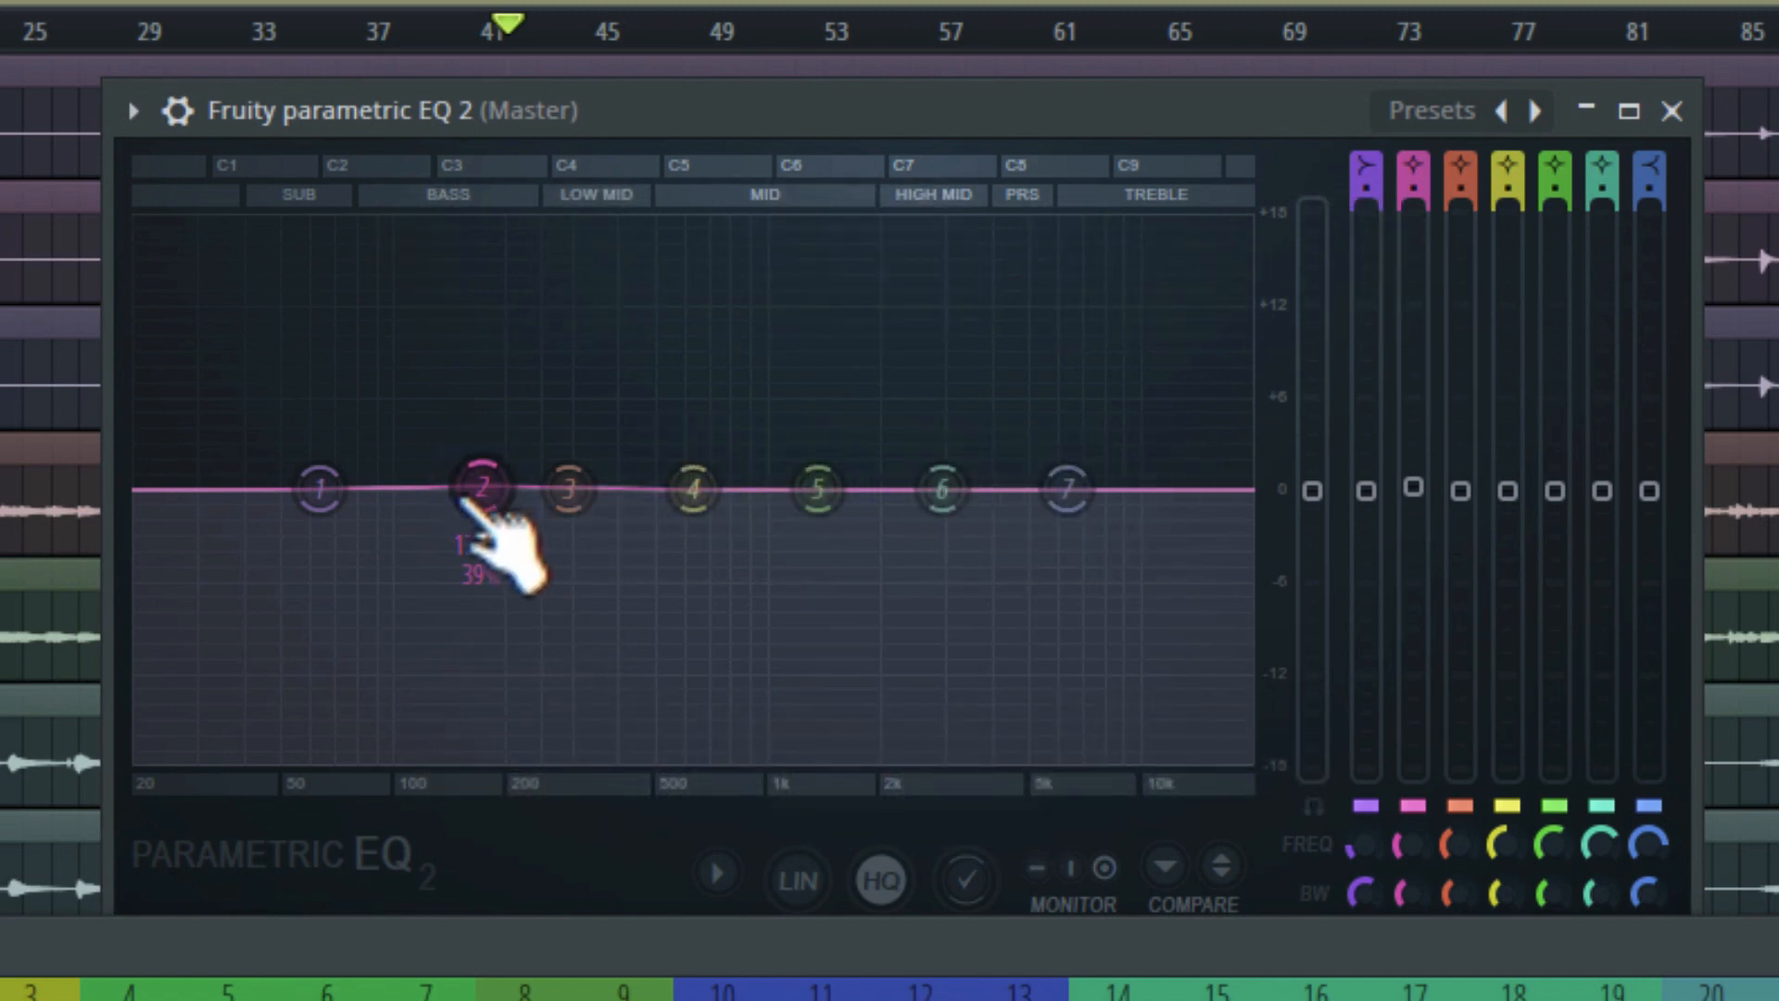
pyautogui.moveTo(482, 487); pyautogui.dragTo(479, 408)
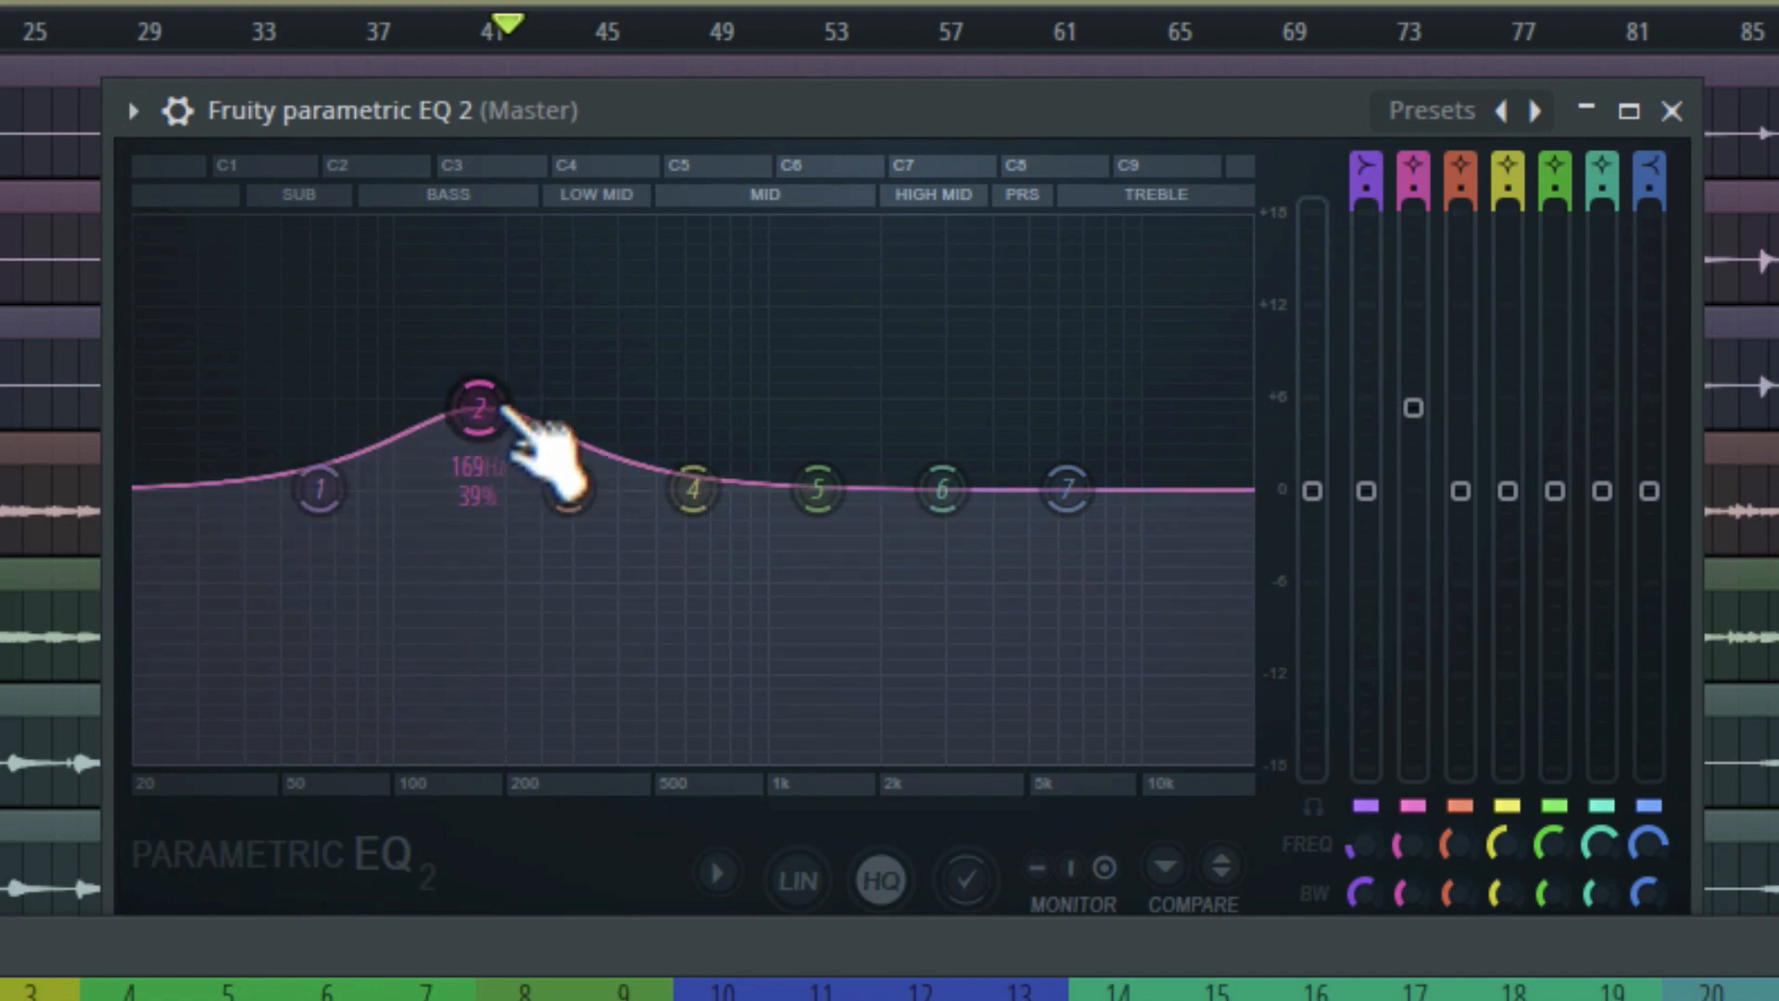
# Step: Narrow band 2 to a 4% bandwidth and lower it to a cut of about 5 dB at 187 Hz
pyautogui.moveTo(1404, 890); pyautogui.dragTo(1343, 897)
pyautogui.moveTo(479, 407); pyautogui.dragTo(496, 561)
pyautogui.moveTo(1408, 892); pyautogui.dragTo(1409, 927)
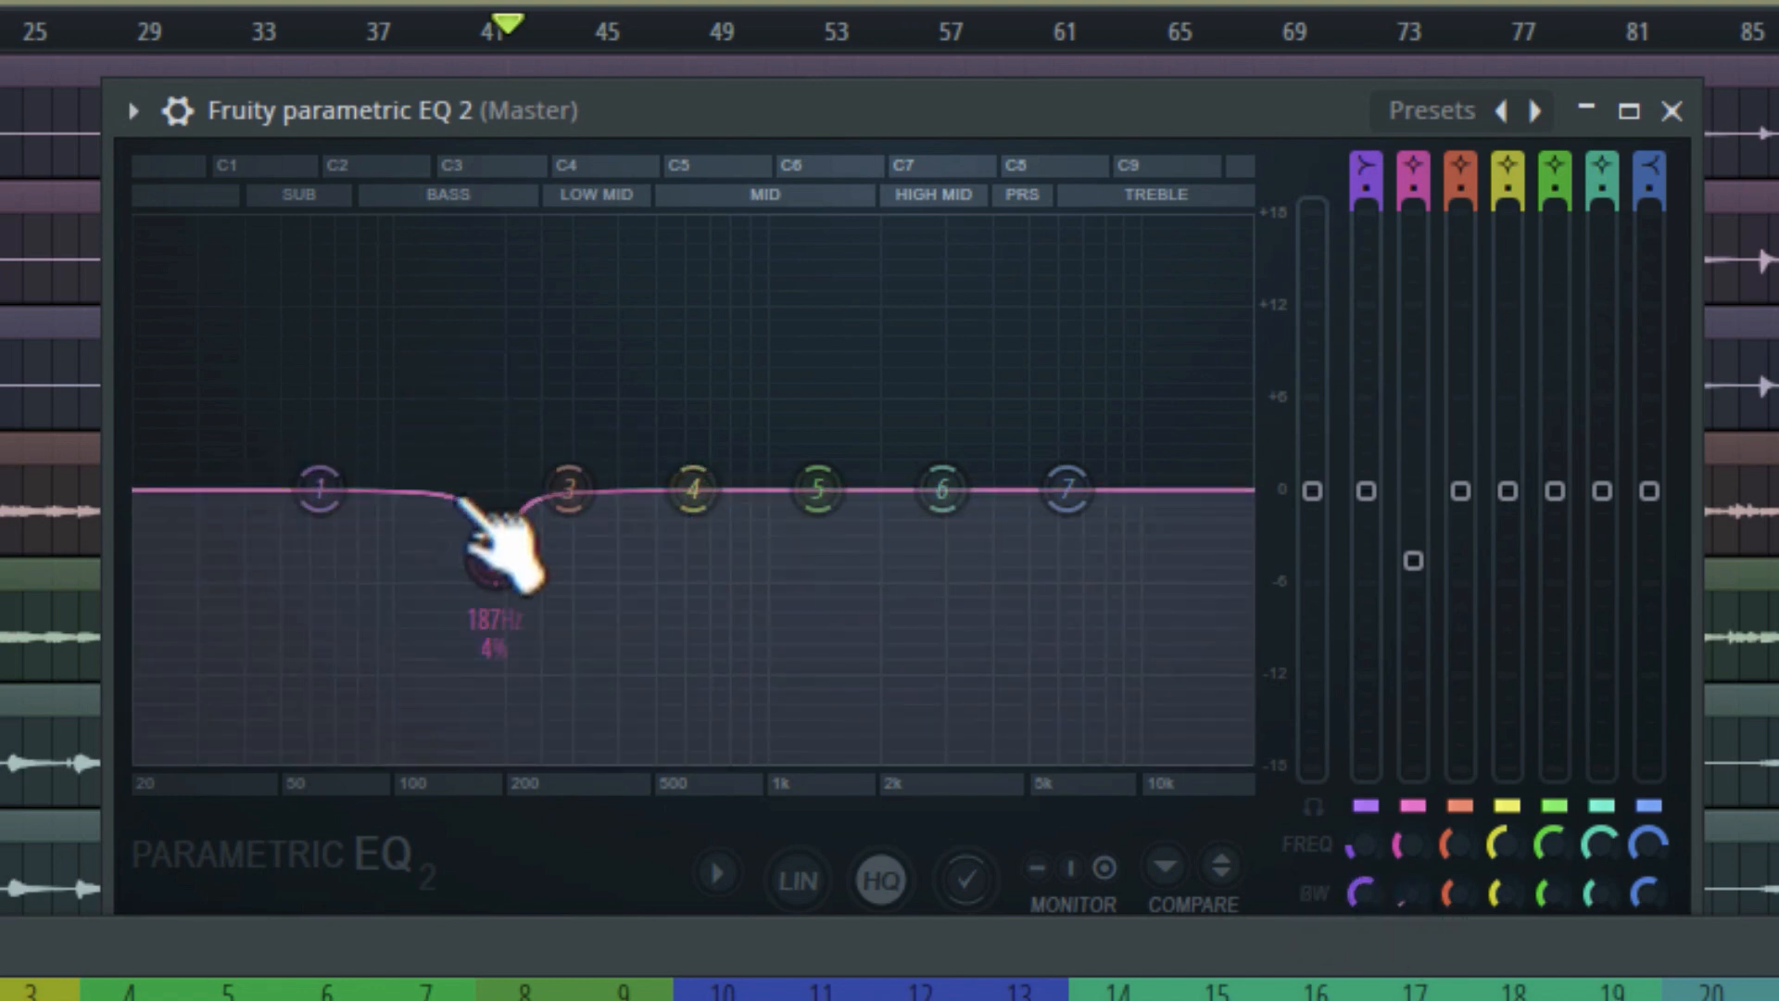
pyautogui.rightClick(491, 561)
pyautogui.click(598, 621)
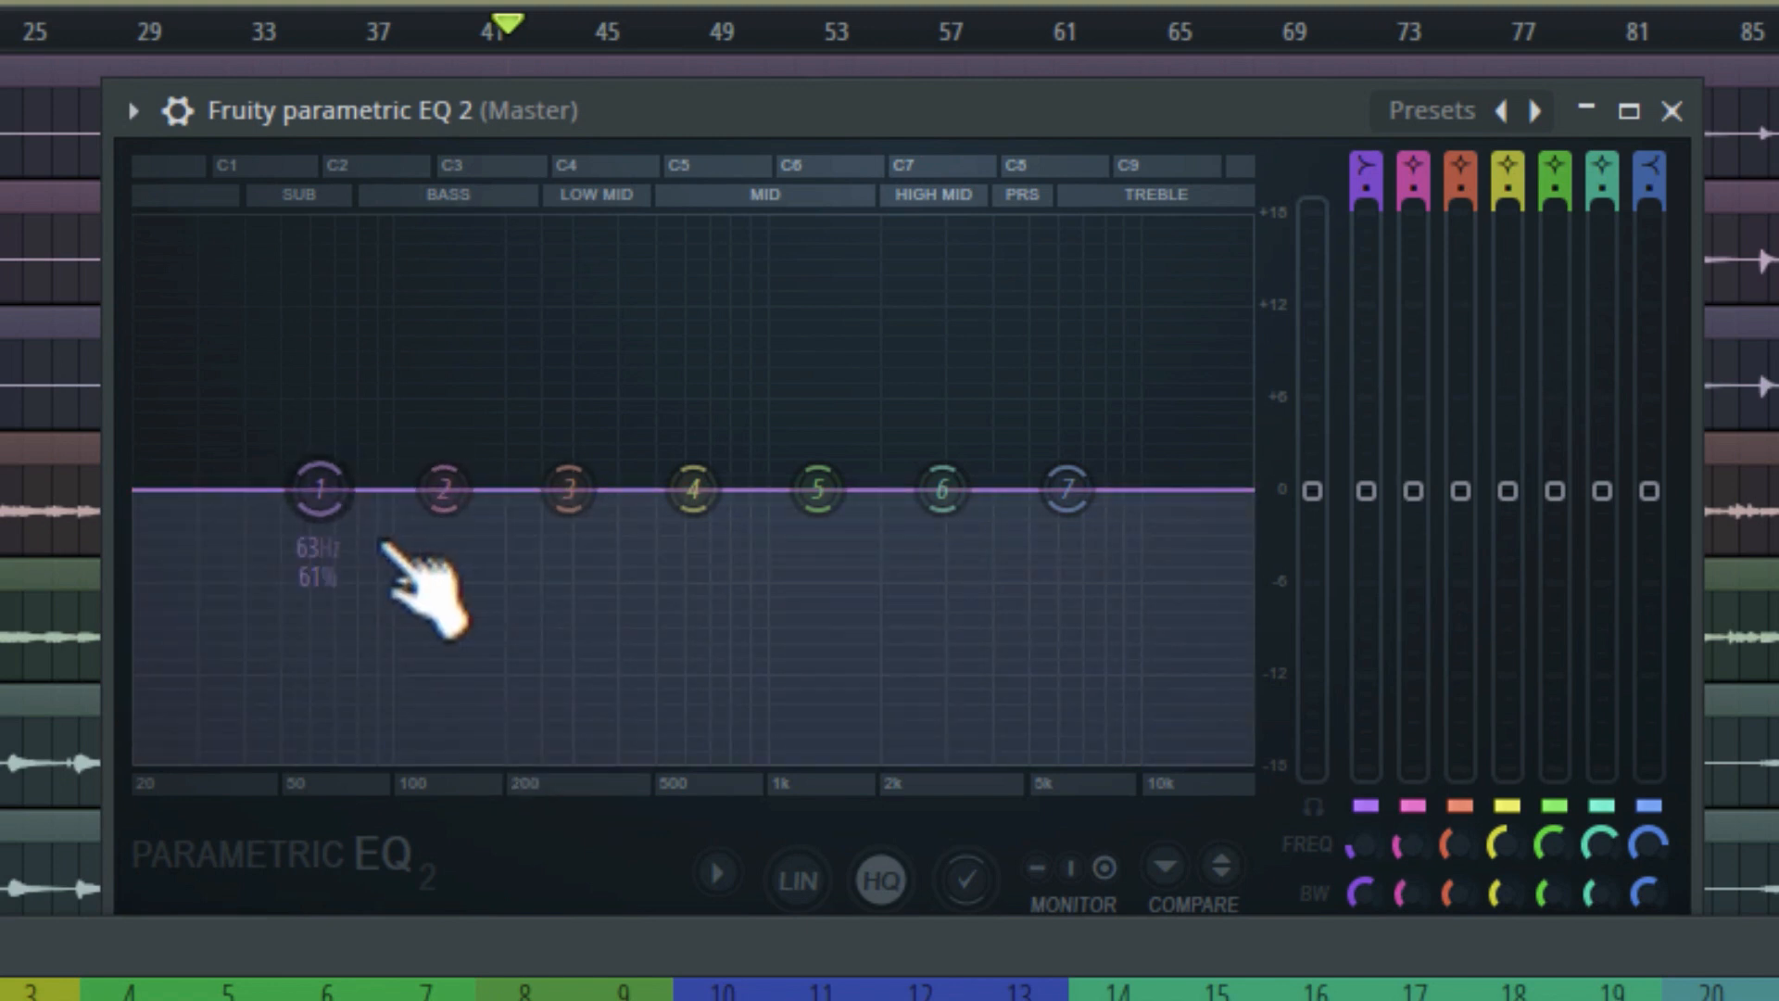
# Step: Change band 1 of the Master track's parametric EQ to a high-pass filter
pyautogui.rightClick(332, 510)
pyautogui.moveTo(412, 612)
pyautogui.click(566, 736)
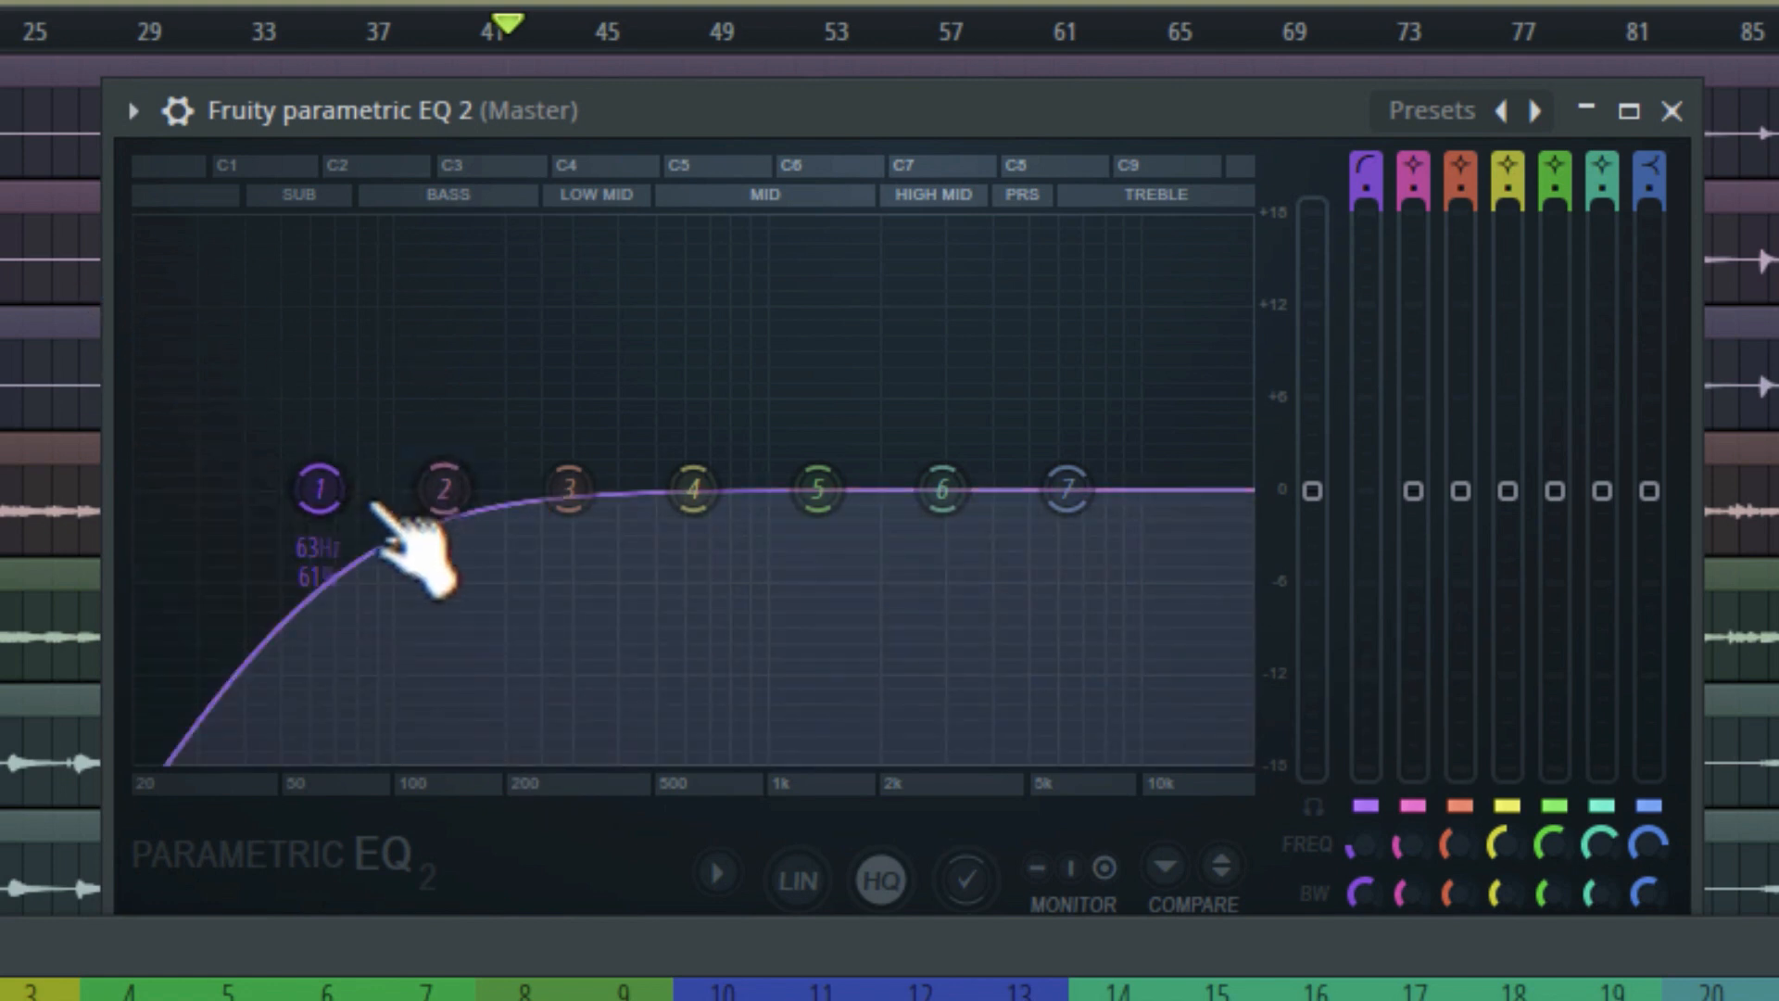
# Step: Lower the band 1 high-pass filter to 27 Hz, give it a steeper order and reduce its bandwidth
pyautogui.moveTo(320, 488); pyautogui.dragTo(182, 488)
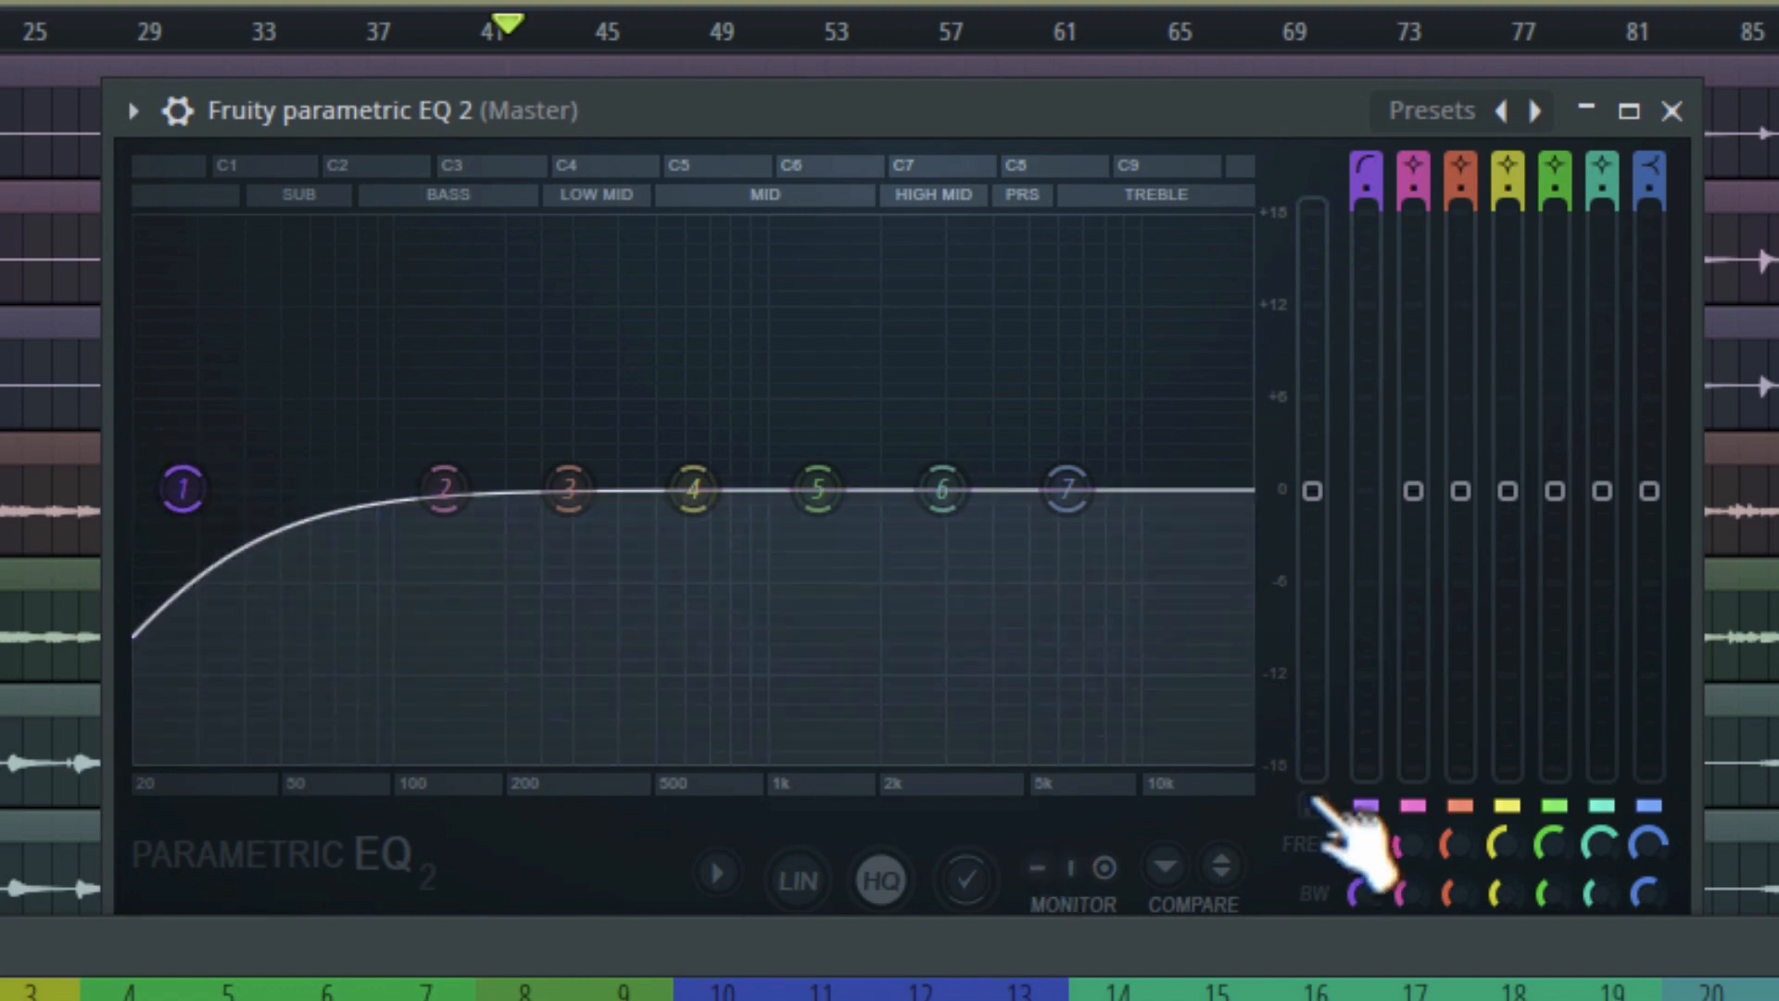
pyautogui.rightClick(183, 490)
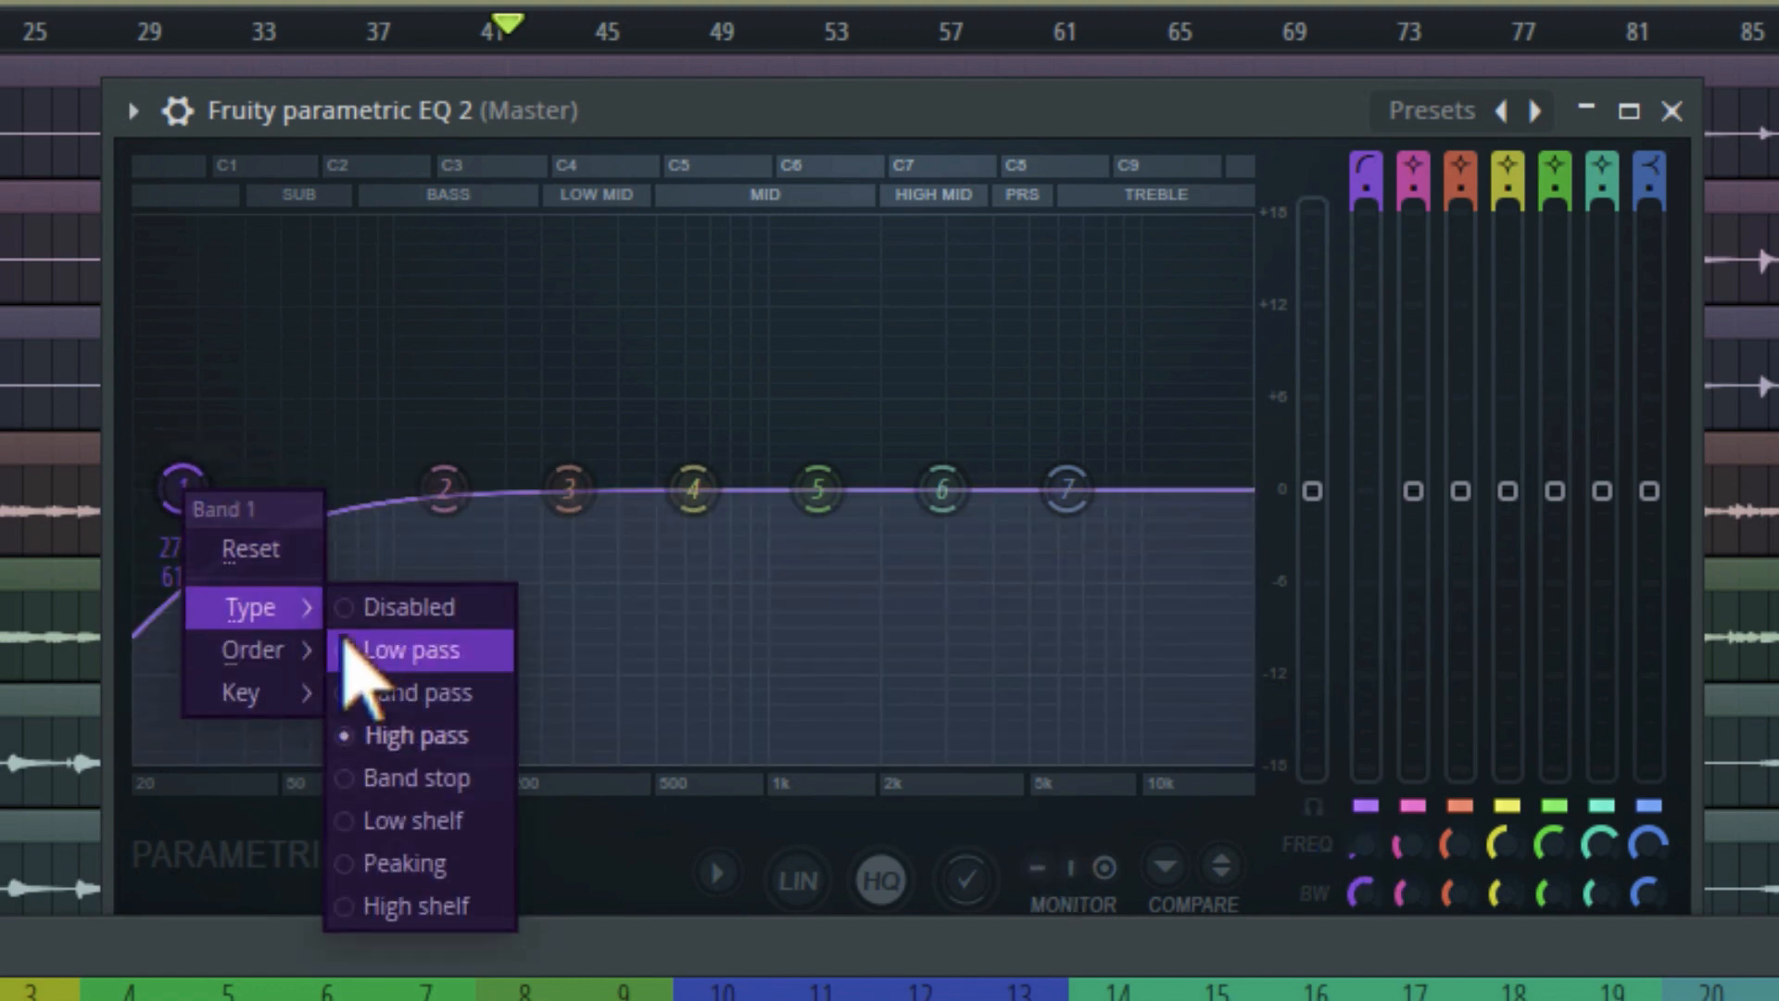
pyautogui.moveTo(306, 653)
pyautogui.click(359, 652)
pyautogui.moveTo(1366, 893); pyautogui.dragTo(1366, 908)
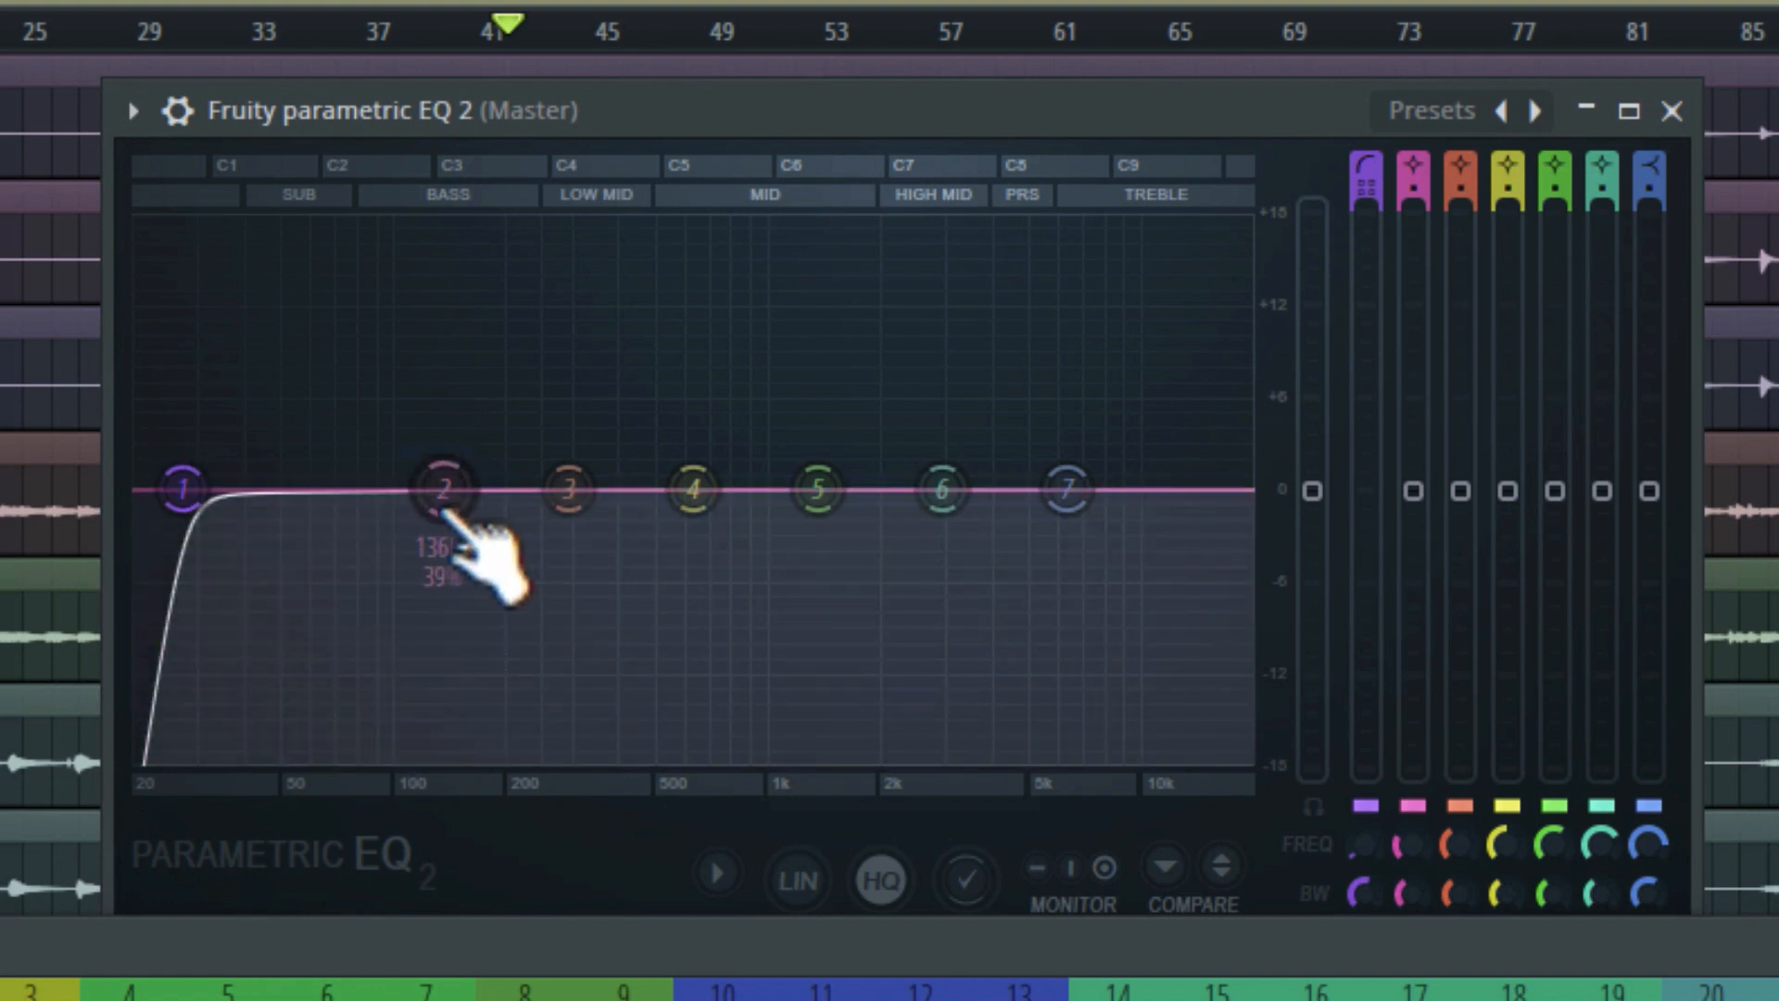
# Step: Boost band 2 with a narrow bandwidth, sweep it to about 200 Hz and lower it to a cut of about 1.5 dB
pyautogui.moveTo(468, 556); pyautogui.dragTo(440, 536)
pyautogui.moveTo(415, 470); pyautogui.dragTo(445, 381)
pyautogui.moveTo(1412, 890); pyautogui.dragTo(1412, 945)
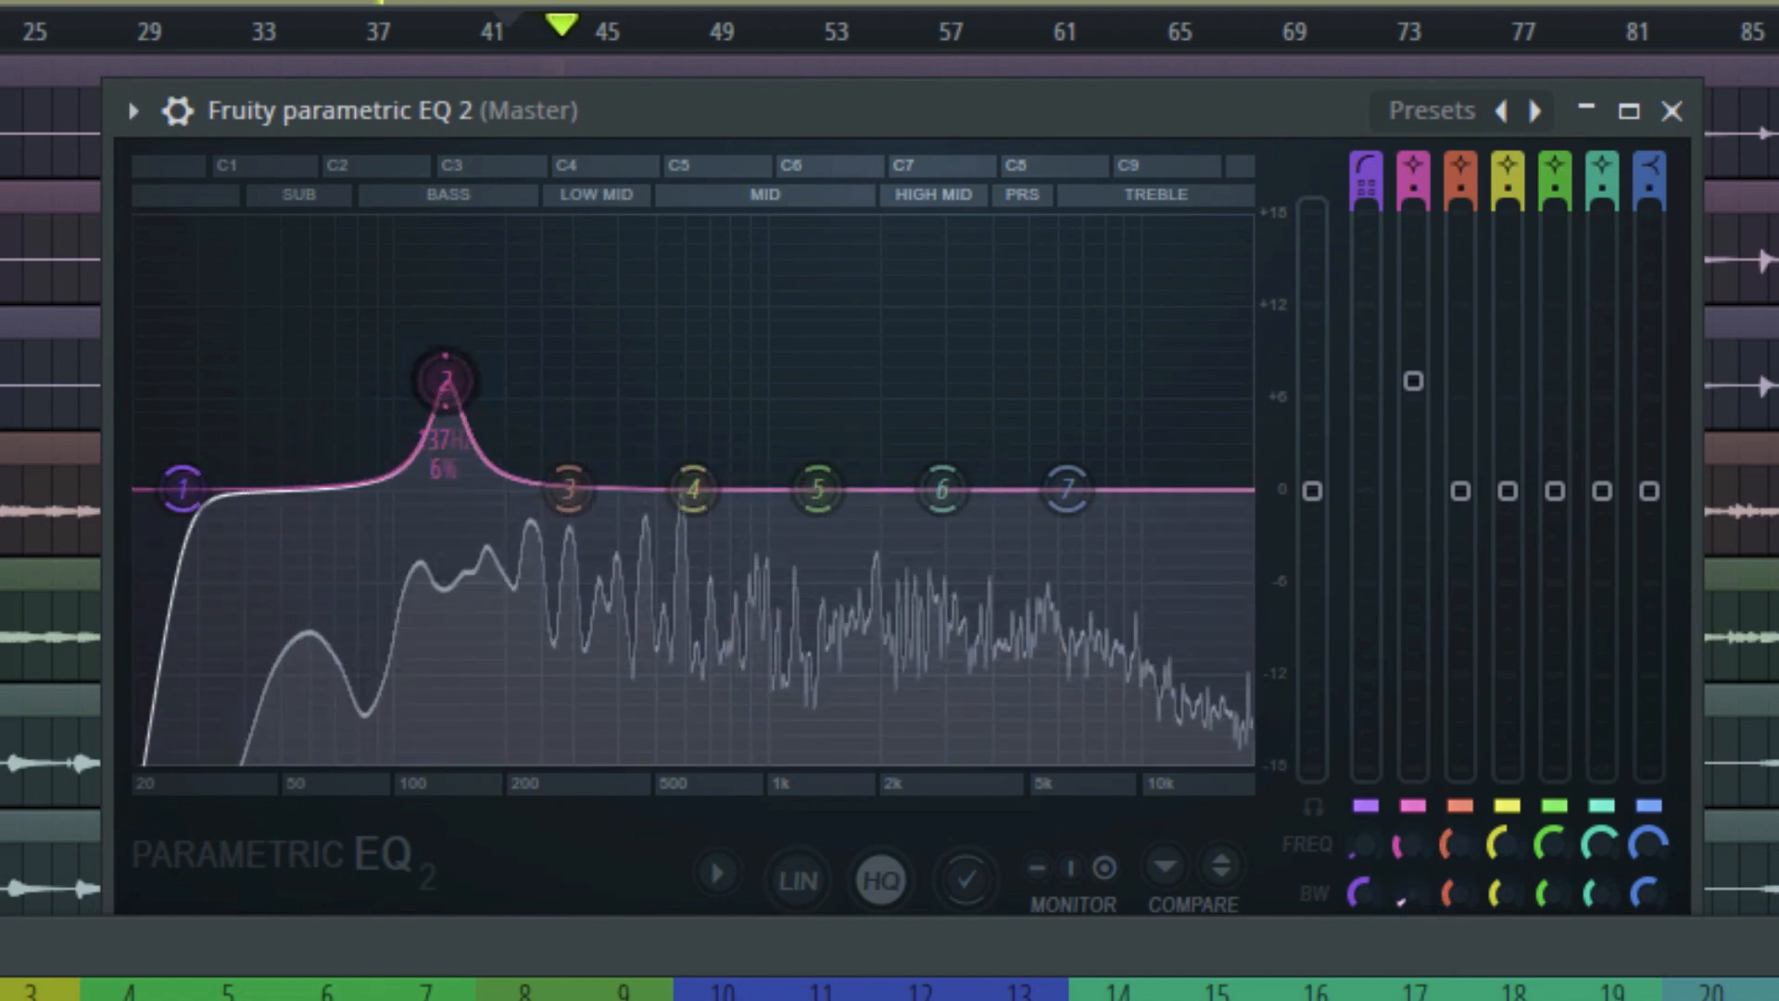
pyautogui.moveTo(445, 388); pyautogui.dragTo(505, 243)
pyautogui.moveTo(1413, 241); pyautogui.dragTo(1414, 490)
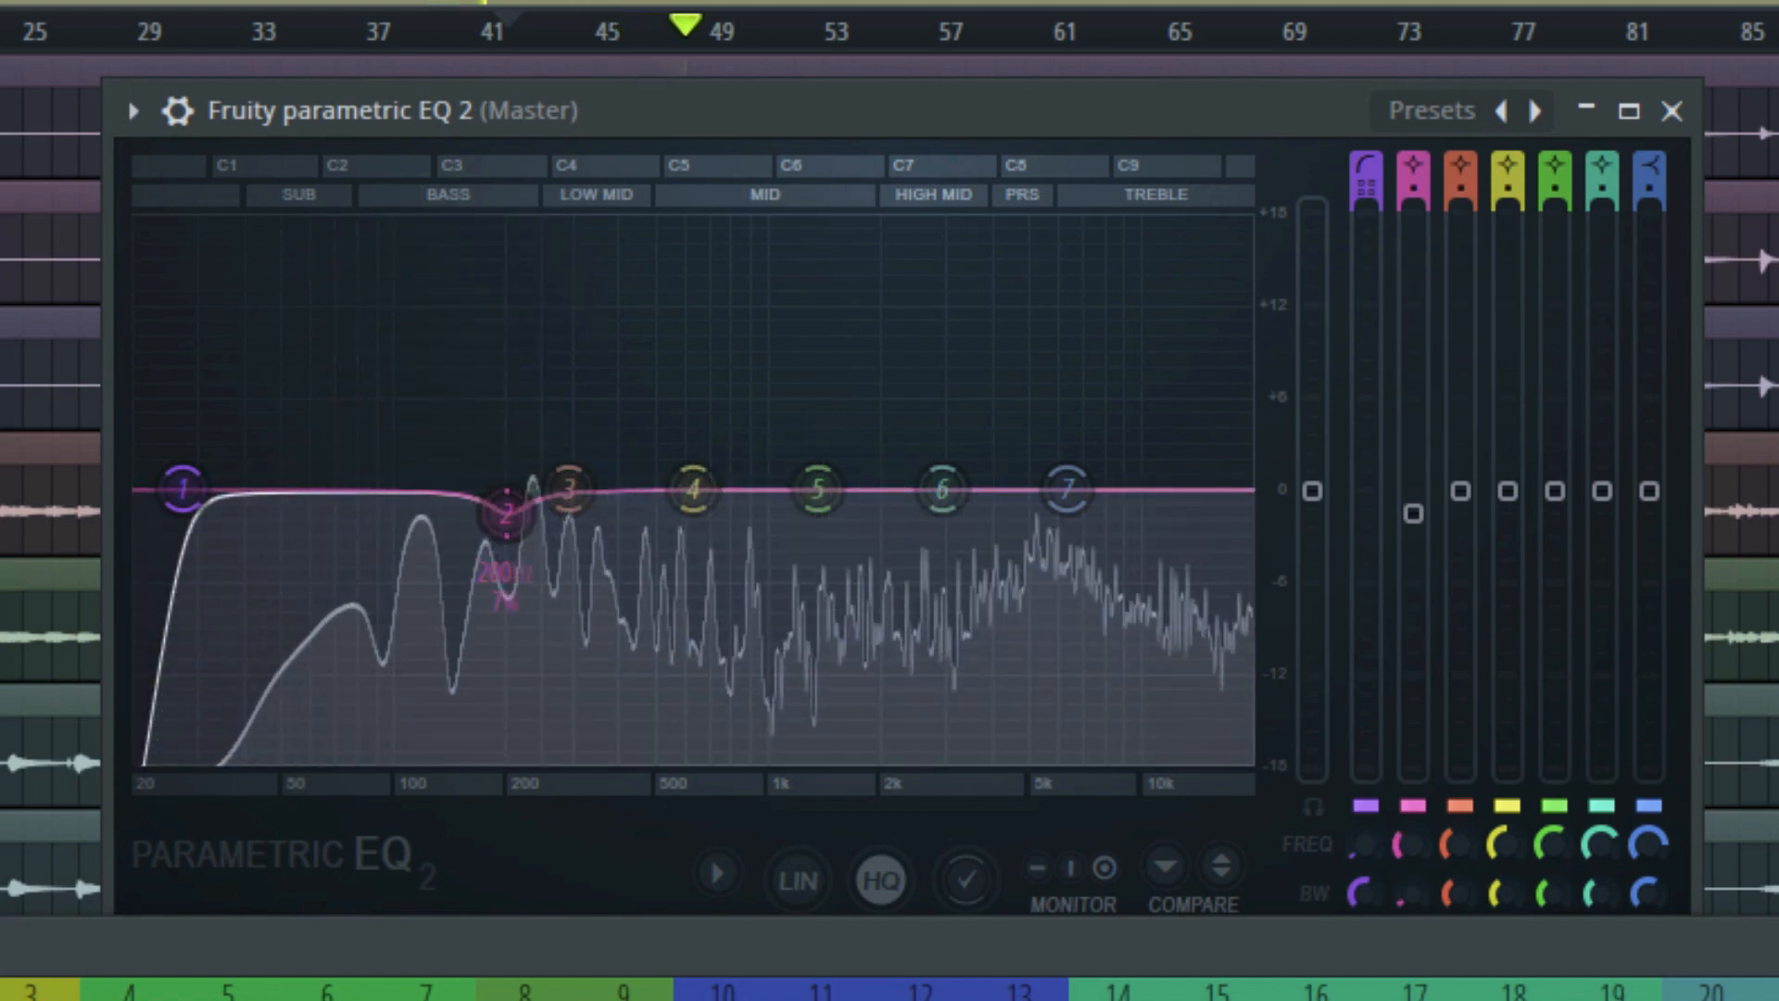
# Step: Boost band 3 with a narrow 7% bandwidth, sweep it to 655 Hz and lower it to a cut of about 2 dB
pyautogui.moveTo(569, 489); pyautogui.dragTo(706, 295)
pyautogui.moveTo(1471, 896); pyautogui.dragTo(1472, 954)
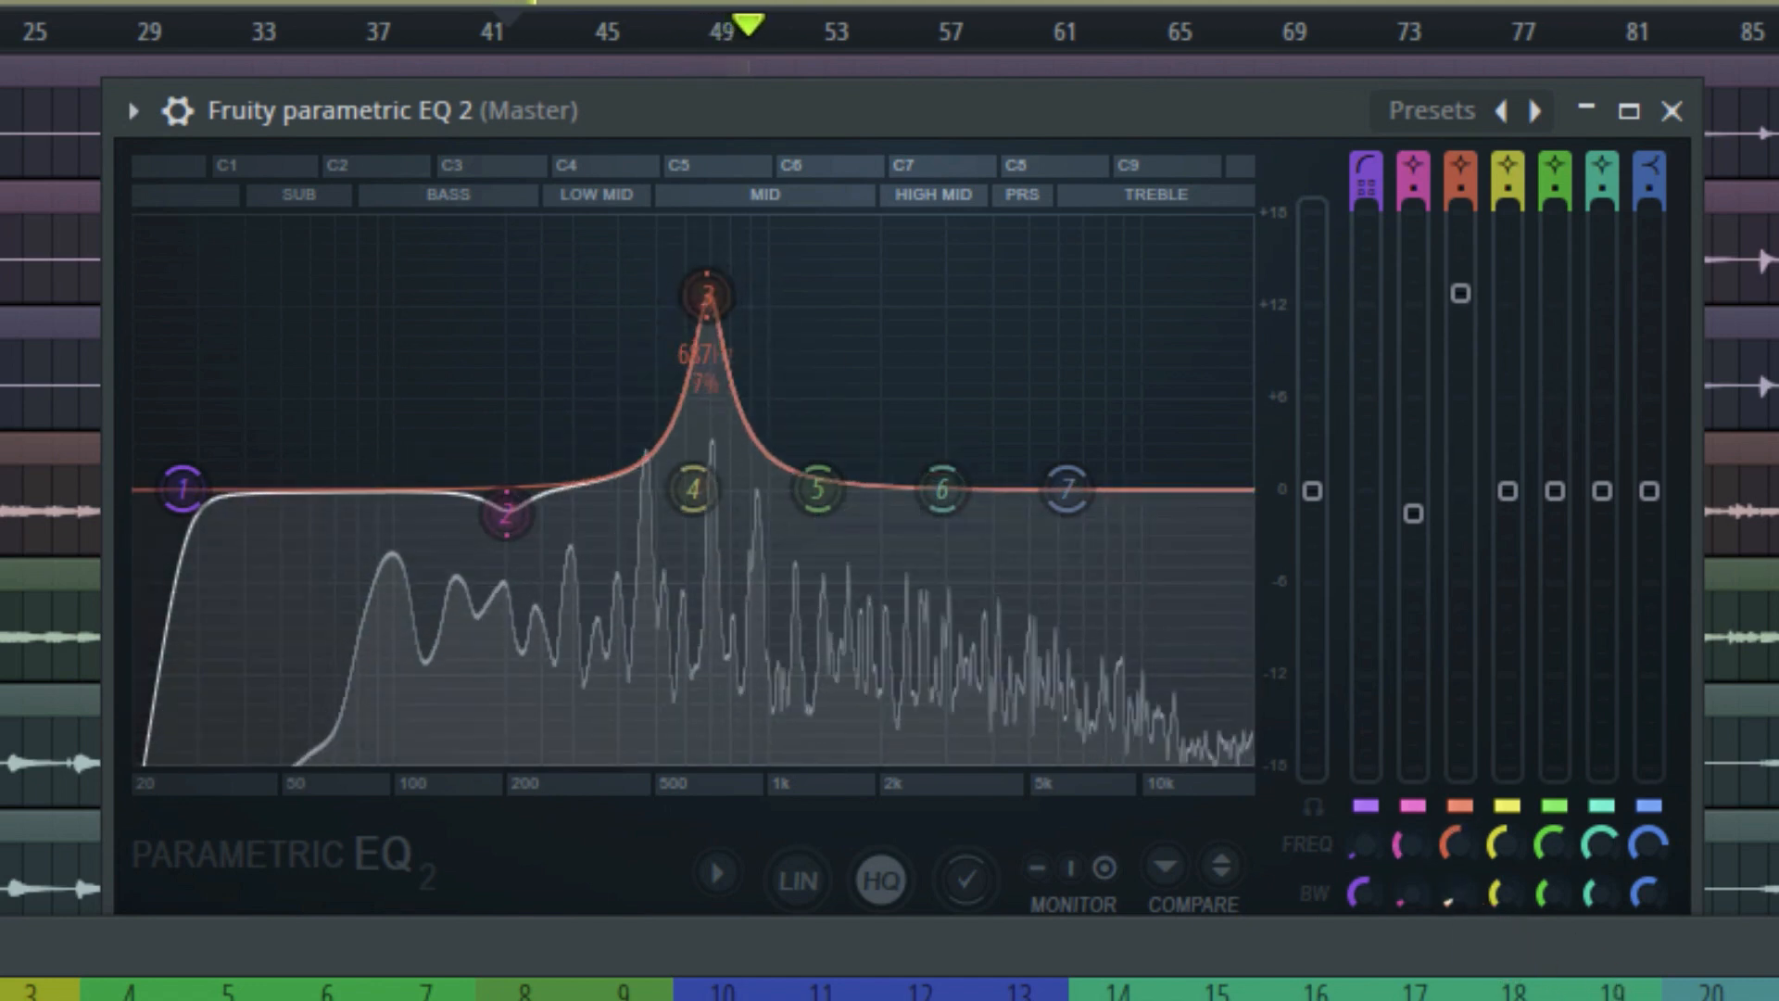
pyautogui.moveTo(706, 295); pyautogui.dragTo(699, 222)
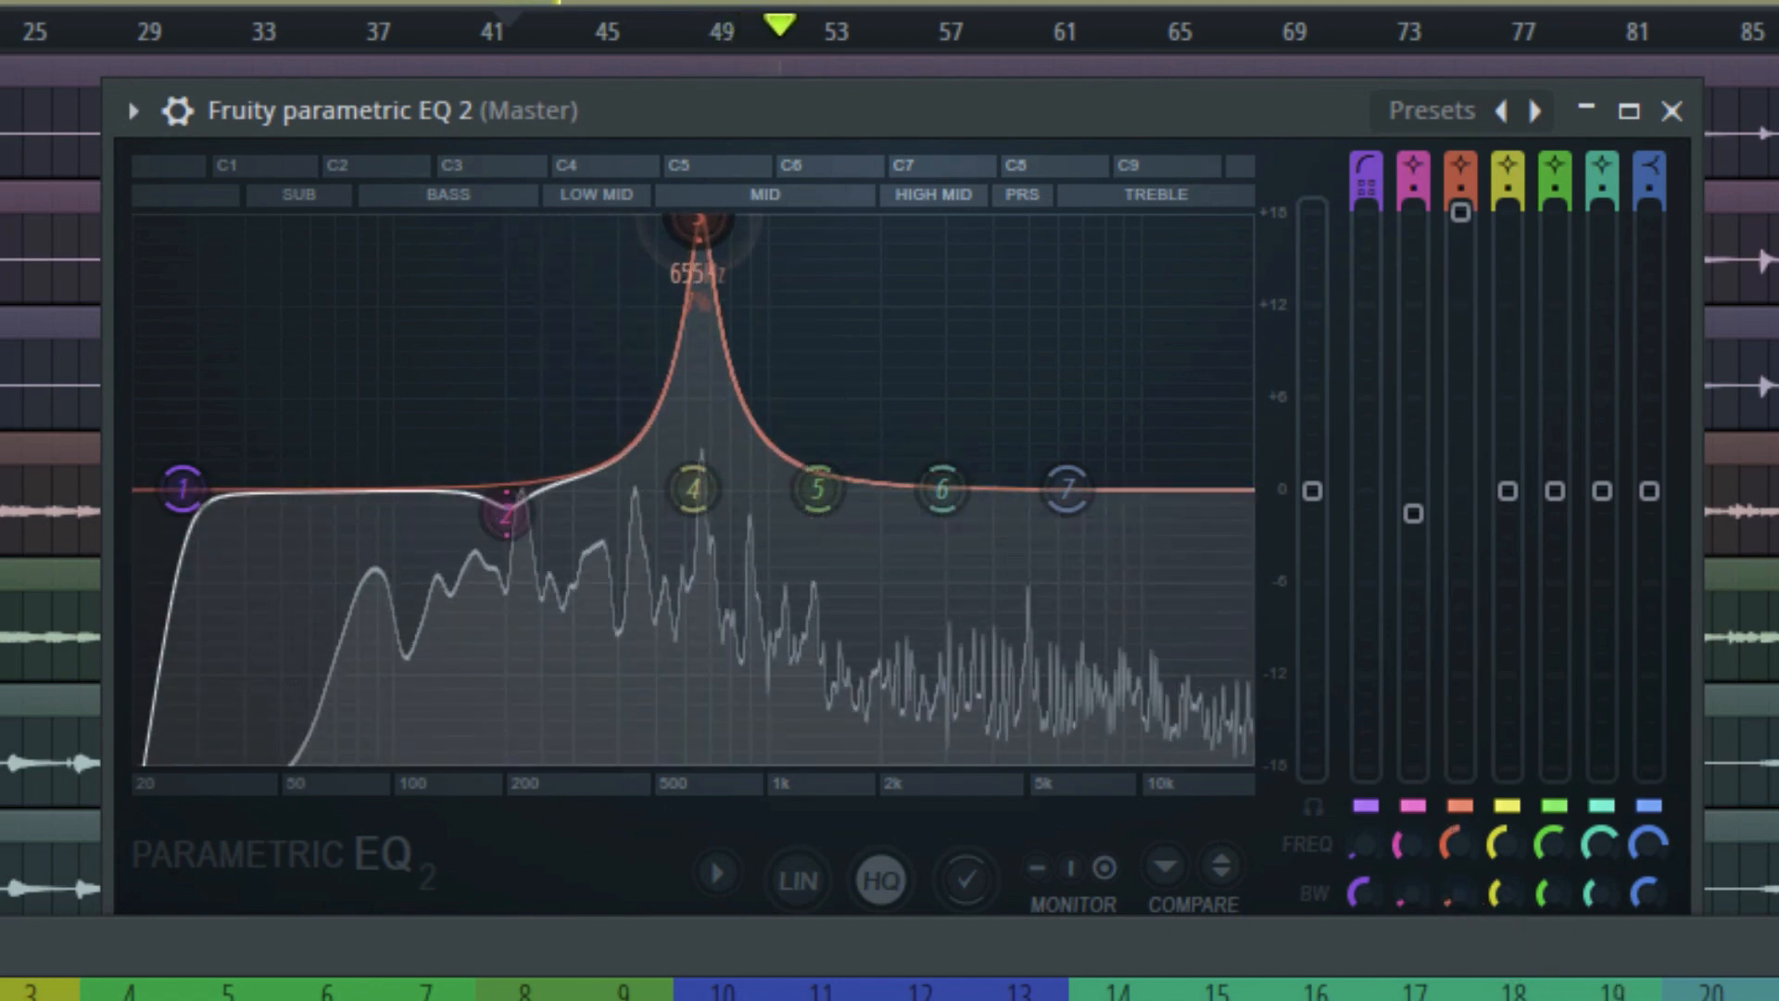
pyautogui.moveTo(1473, 243); pyautogui.dragTo(1461, 371)
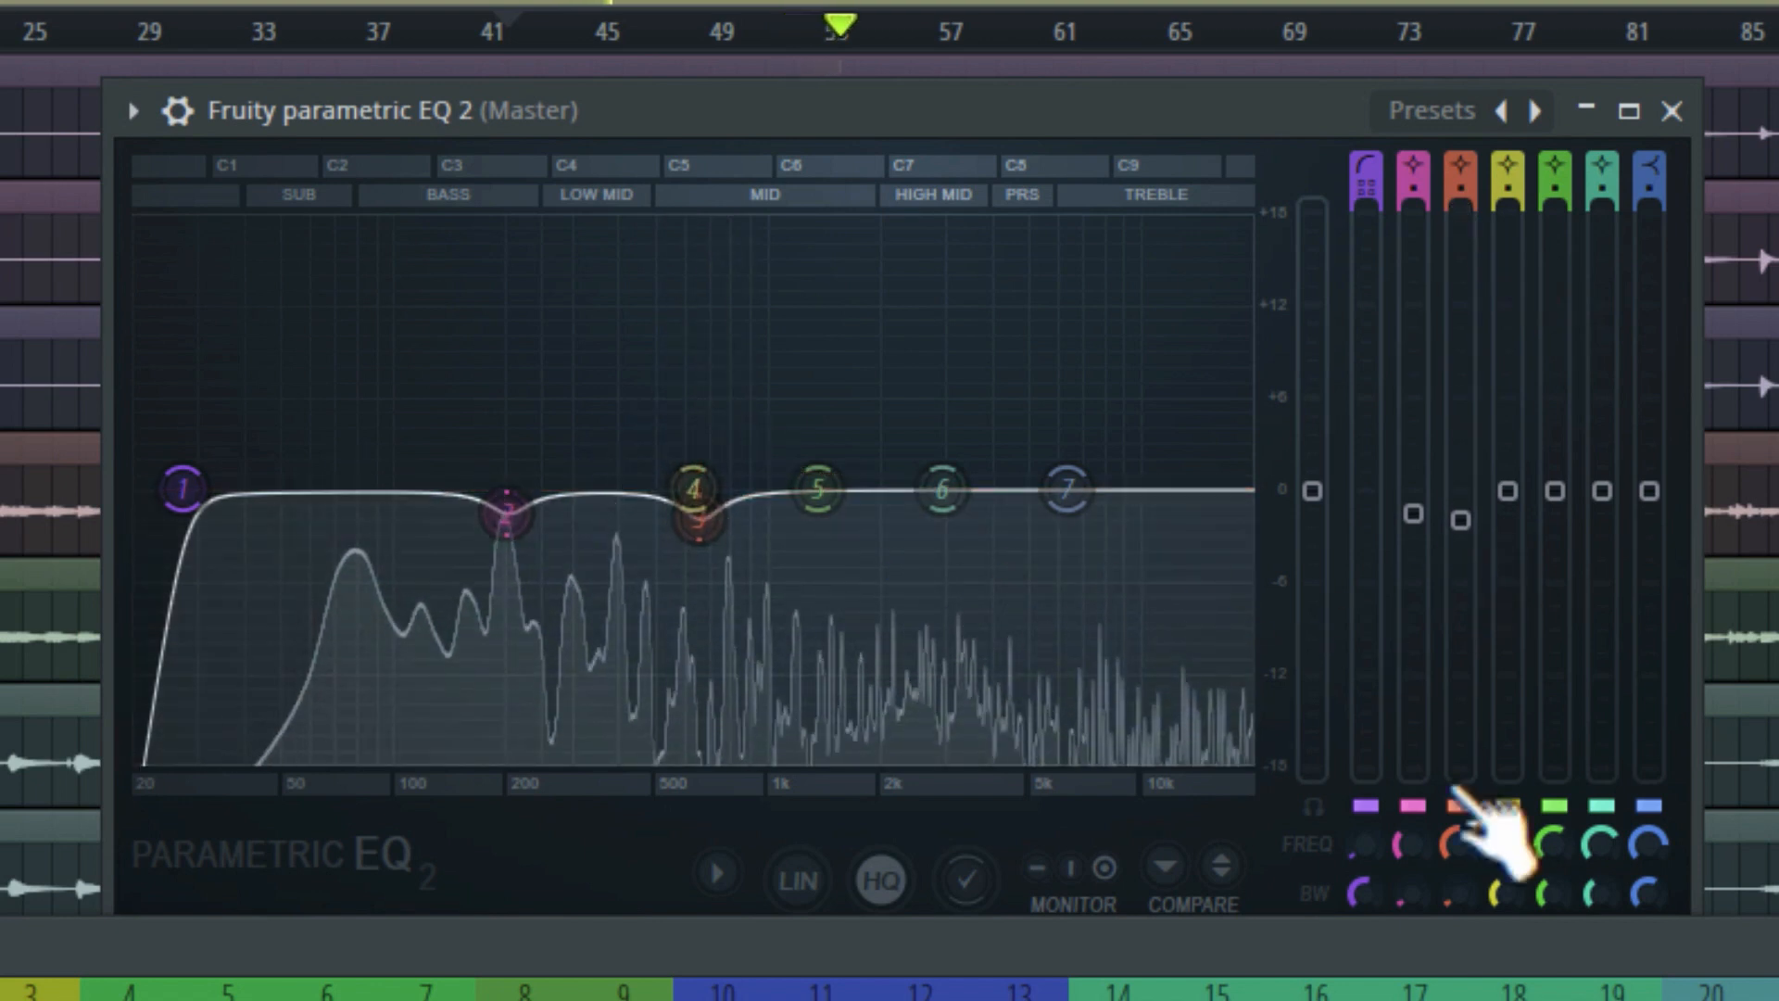
# Step: Boost and narrow band 4, sweep it to about 1.6 kHz and lower it to a cut of about 1.5 dB
pyautogui.moveTo(1508, 491); pyautogui.dragTo(1508, 342)
pyautogui.moveTo(1506, 893); pyautogui.dragTo(1506, 942)
pyautogui.moveTo(693, 344); pyautogui.dragTo(848, 224)
pyautogui.moveTo(1507, 213); pyautogui.dragTo(1508, 511)
# Step: Boost band 6 by about 2 dB and the band 7 high shelf by about 2.5 dB, stop playback and close the EQ
pyautogui.moveTo(945, 490)
pyautogui.mouseDown()
pyautogui.moveTo(936, 446)
pyautogui.moveTo(939, 461)
pyautogui.mouseUp()
pyautogui.moveTo(1068, 486); pyautogui.dragTo(1069, 450)
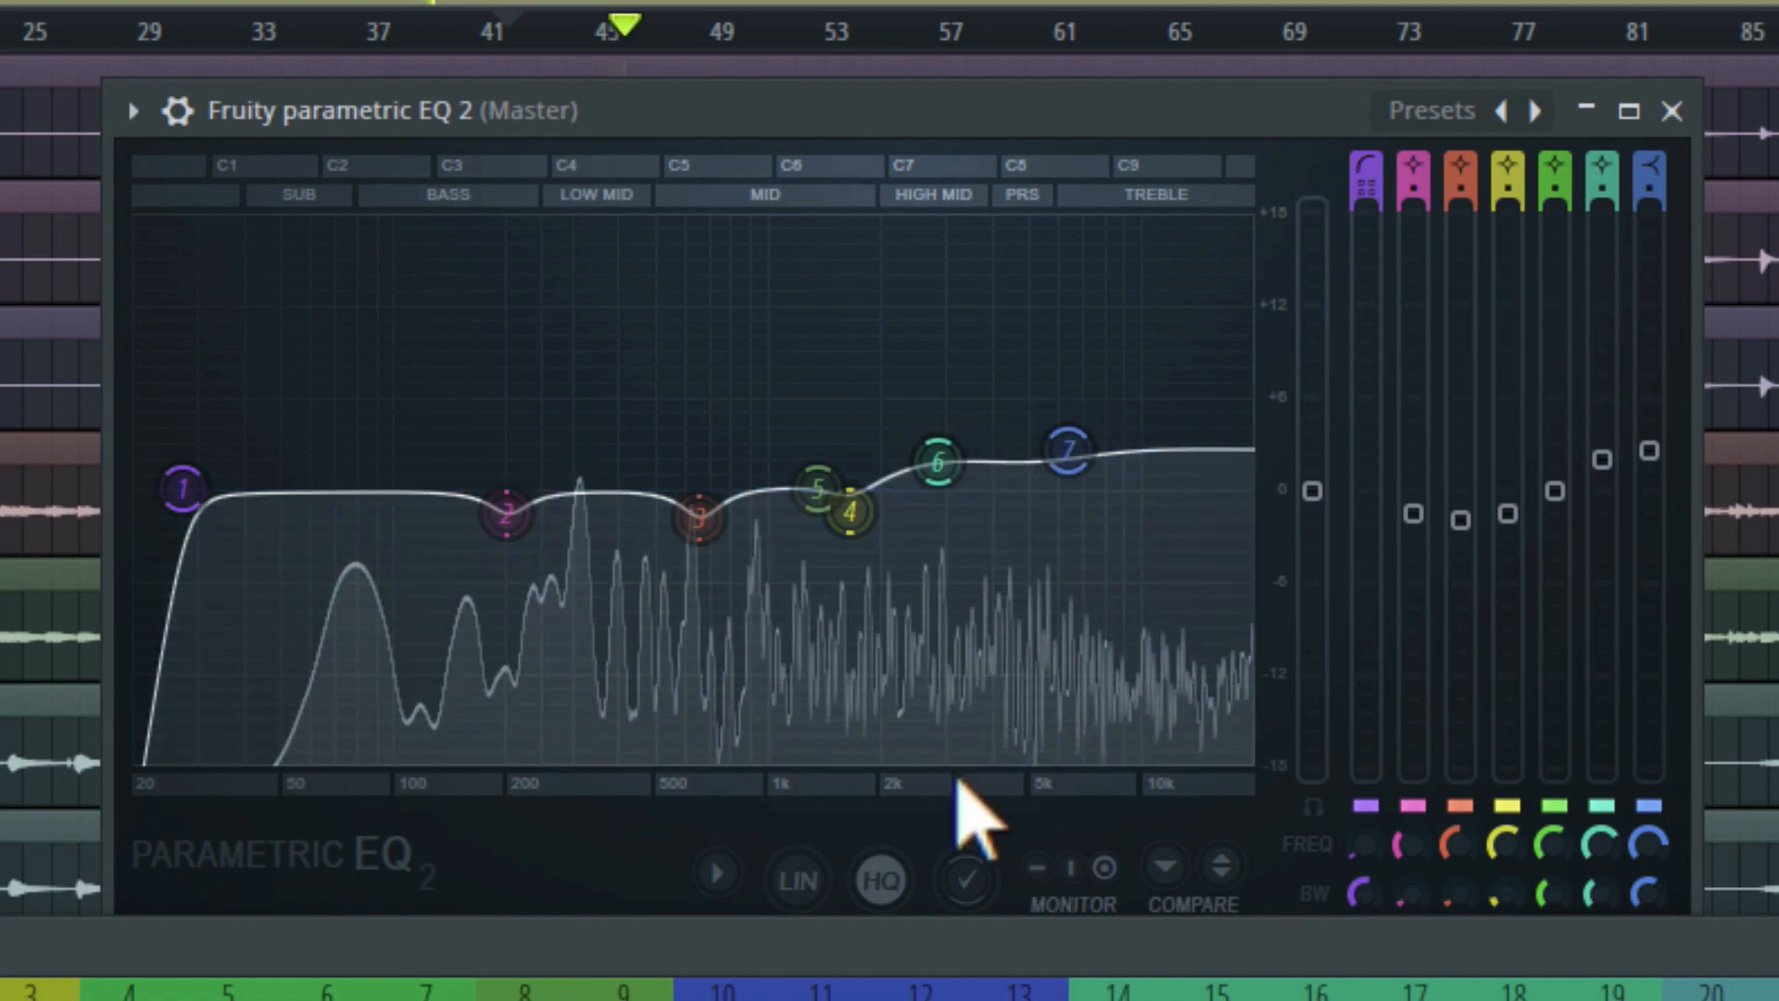
pyautogui.press('space')
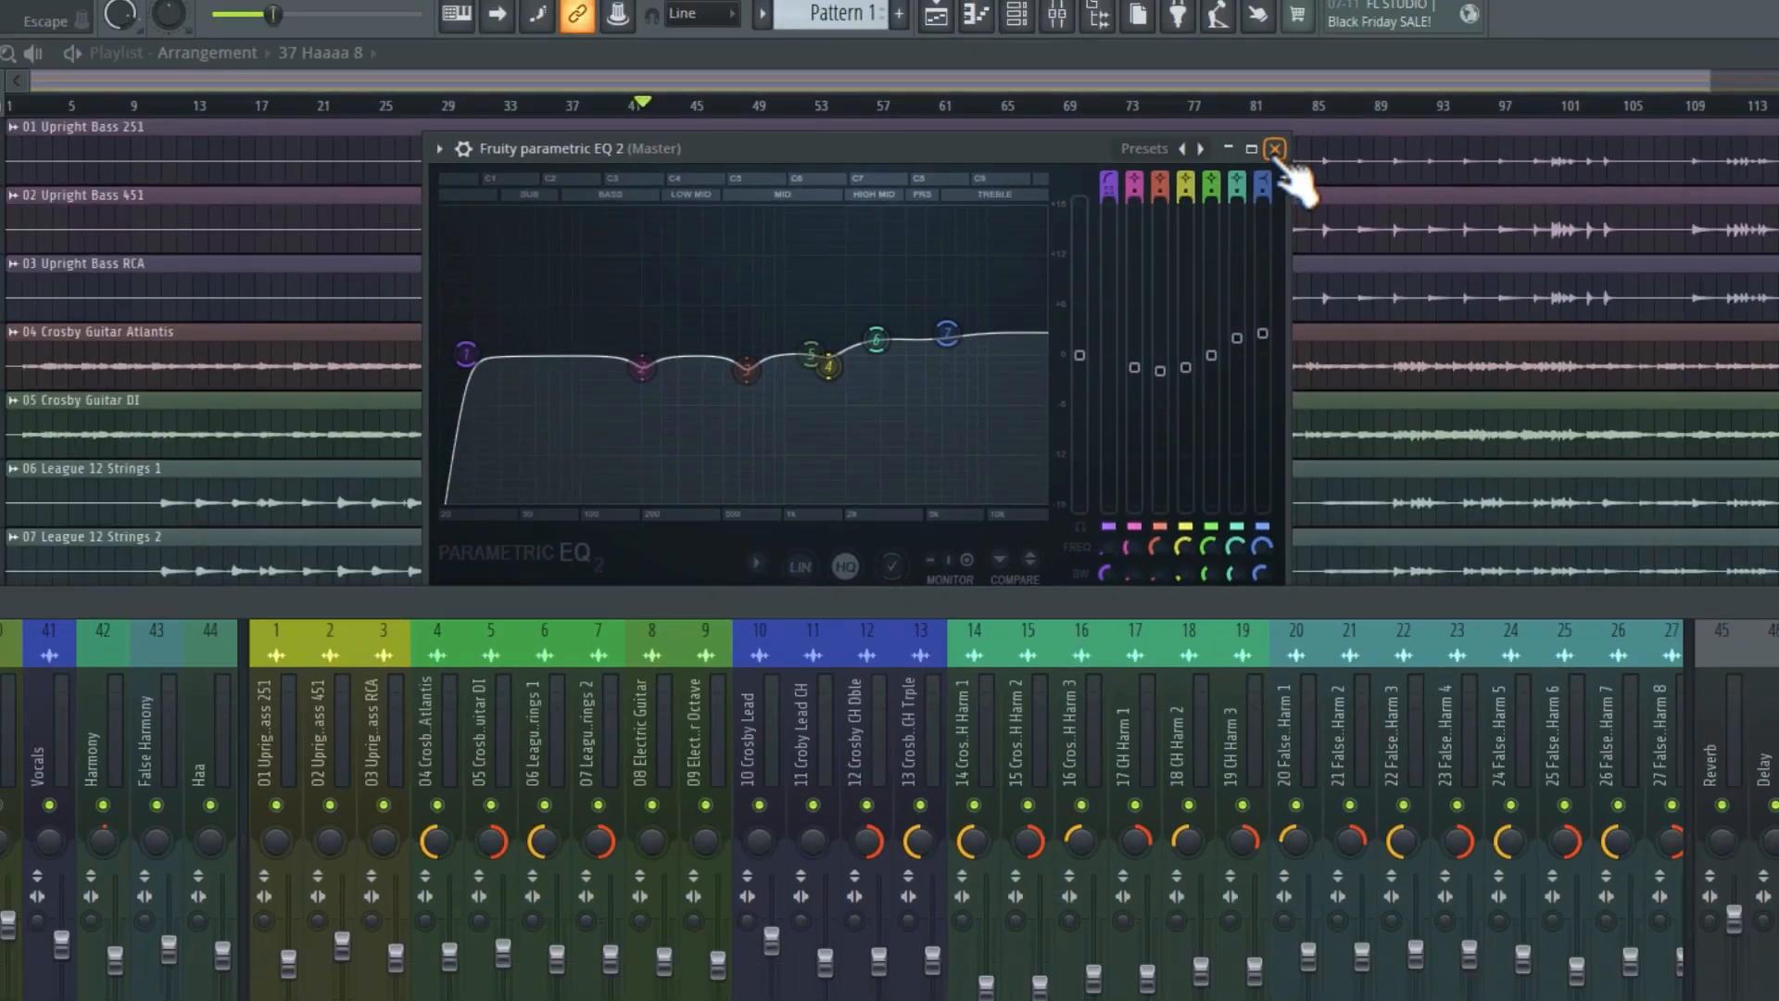
pyautogui.click(1671, 111)
pyautogui.moveTo(755, 110)
pyautogui.mouseDown()
pyautogui.moveTo(790, 106)
pyautogui.moveTo(764, 106)
pyautogui.mouseUp()
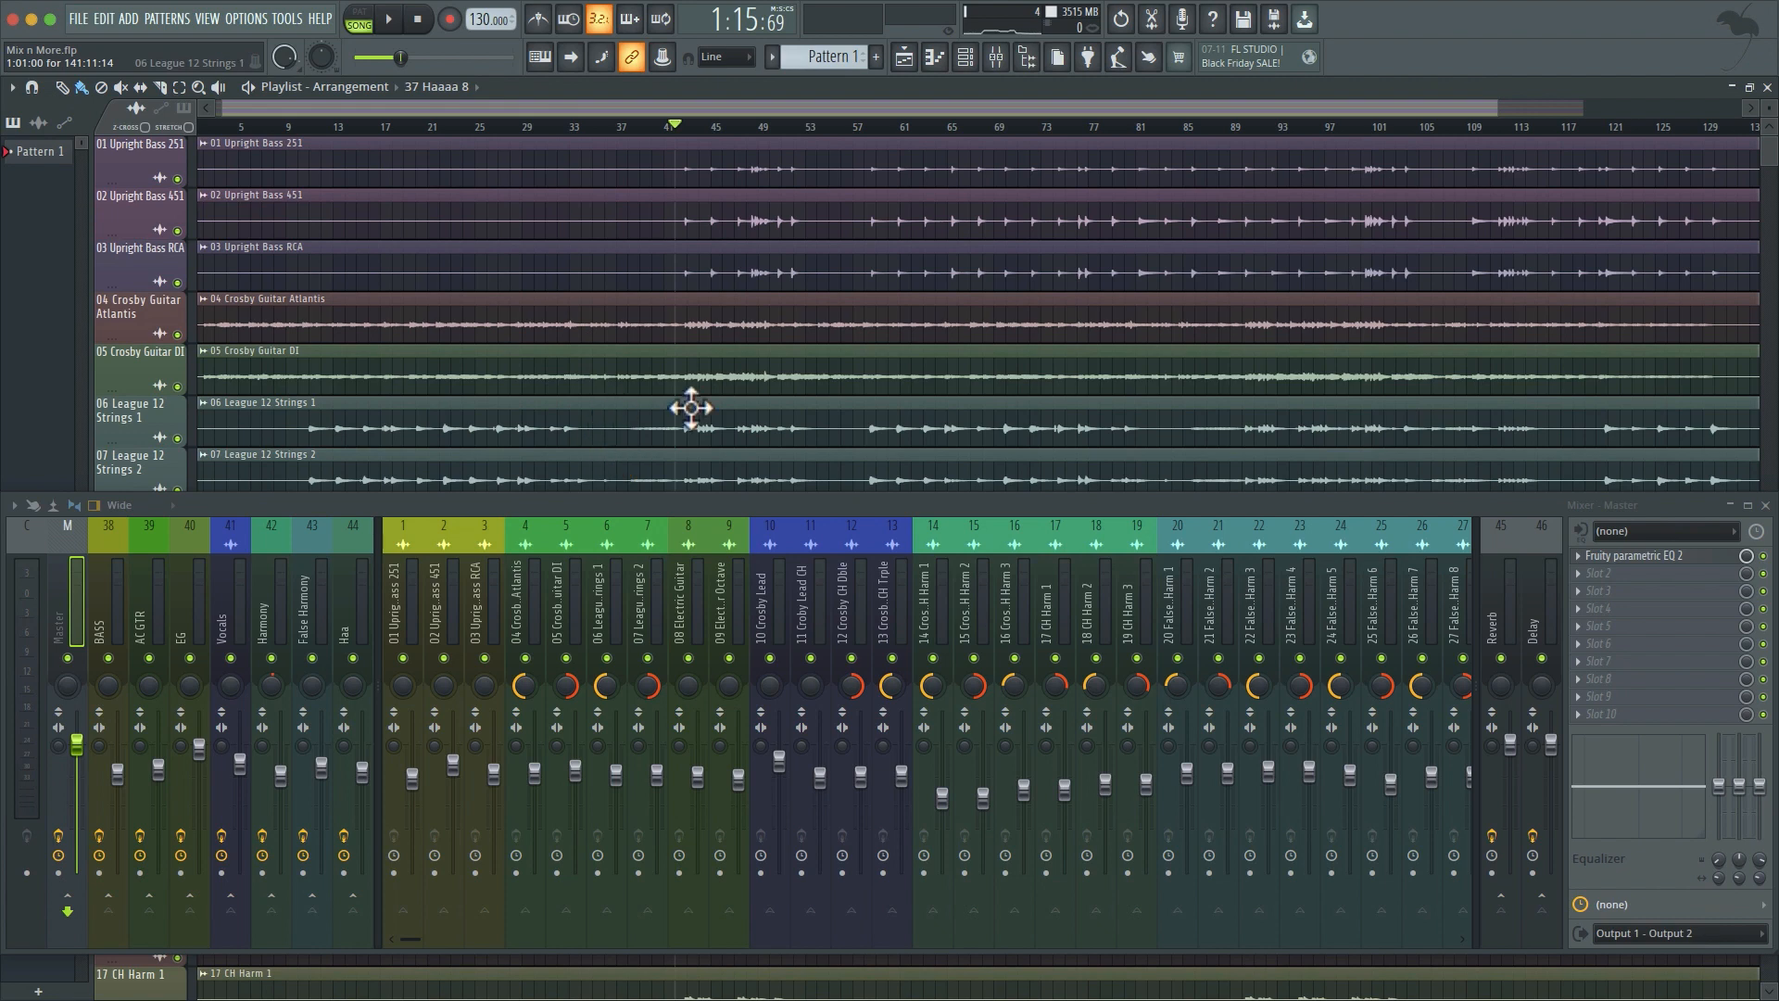
# Step: Load Fruity Limiter into the Master track's second effect slot and switch it to compressor mode
pyautogui.click(1636, 588)
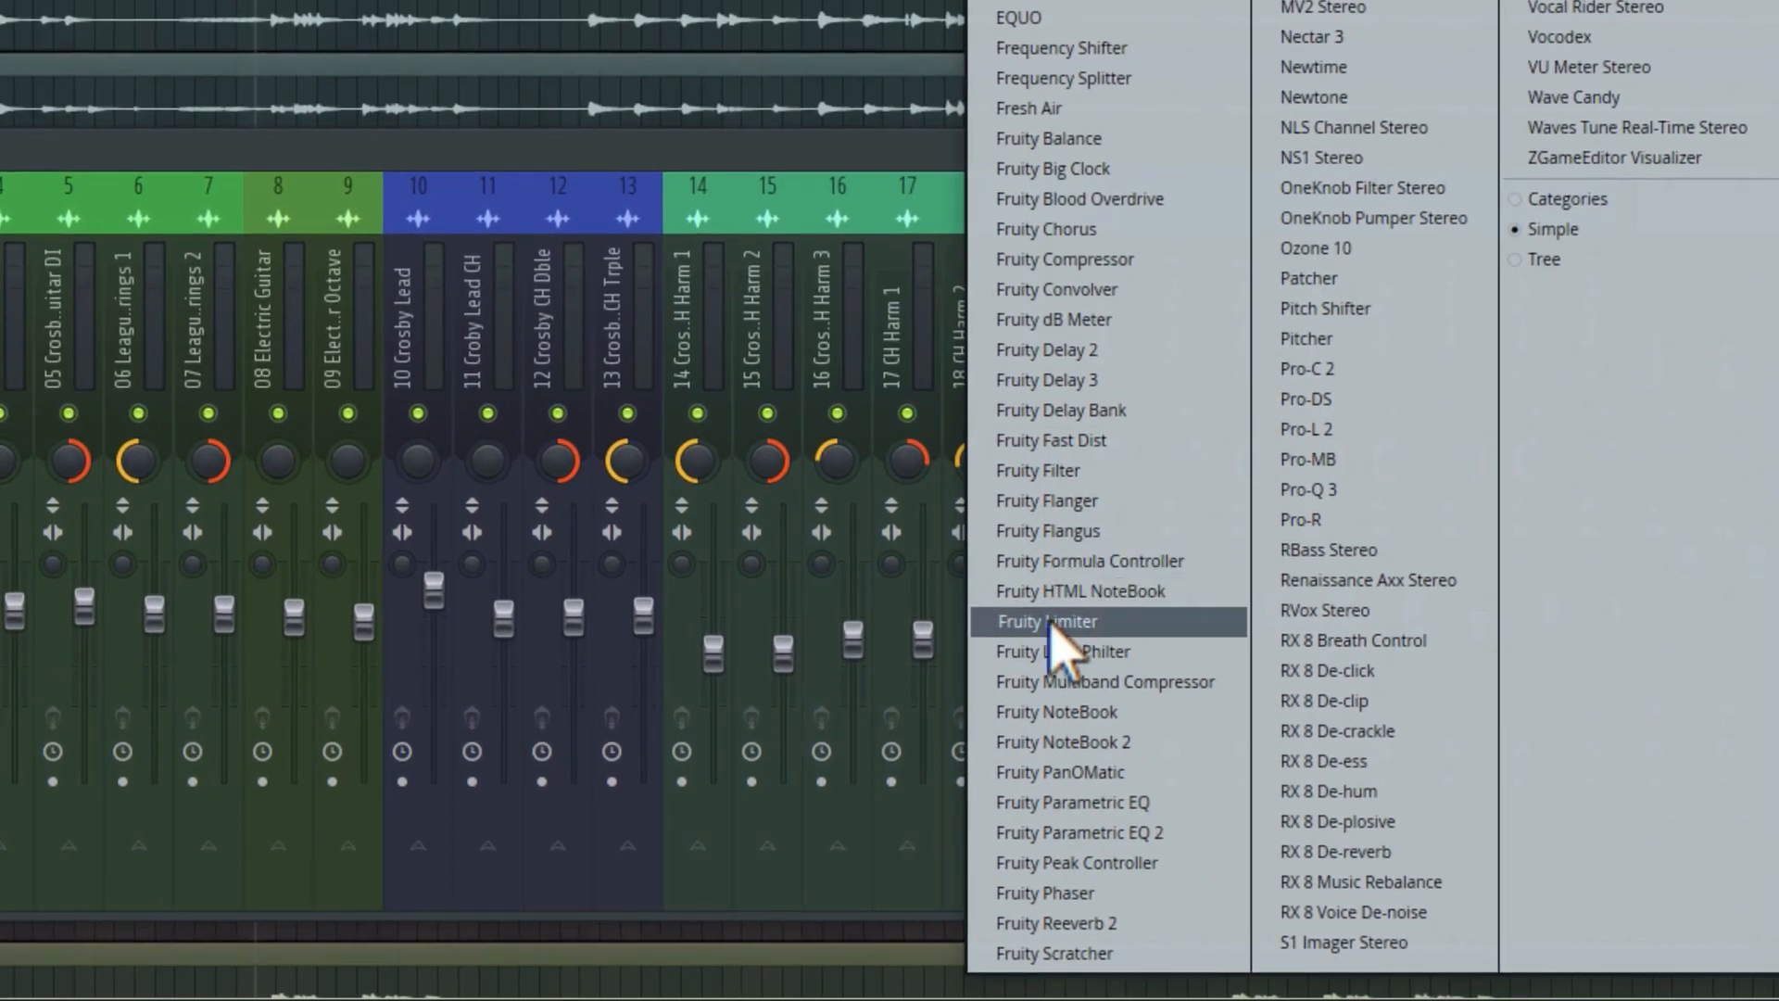
pyautogui.click(1050, 622)
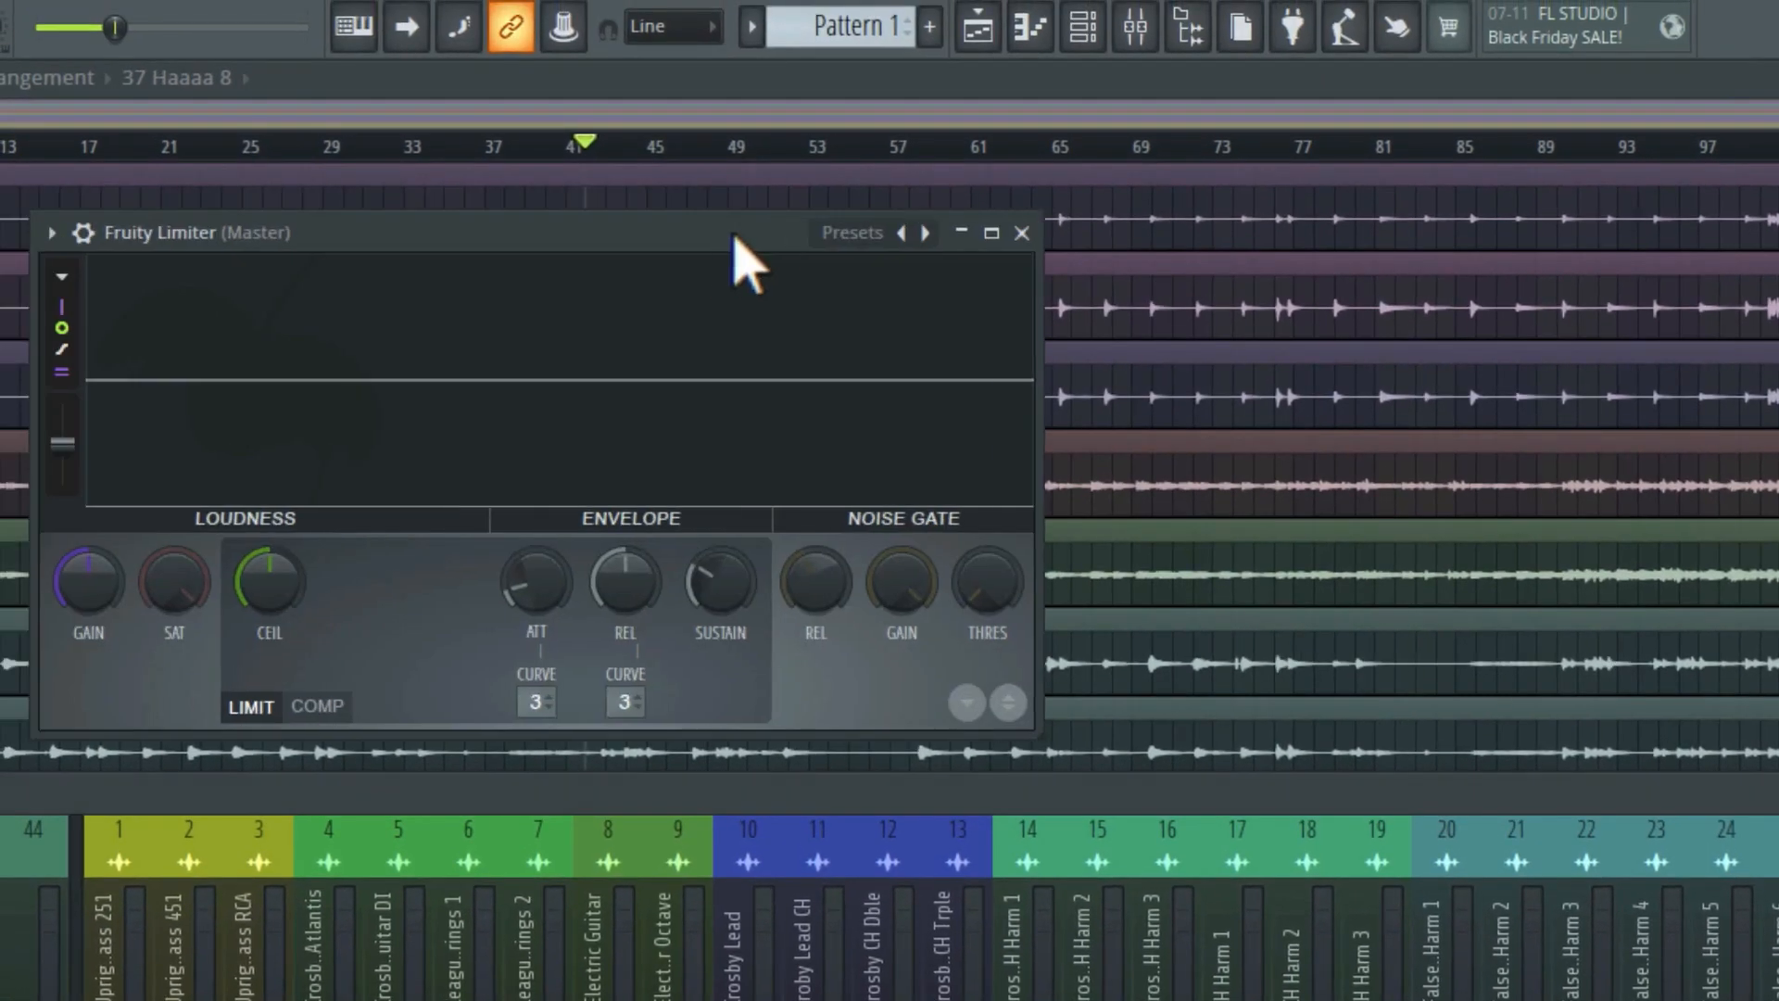
pyautogui.moveTo(735, 237); pyautogui.dragTo(1052, 269)
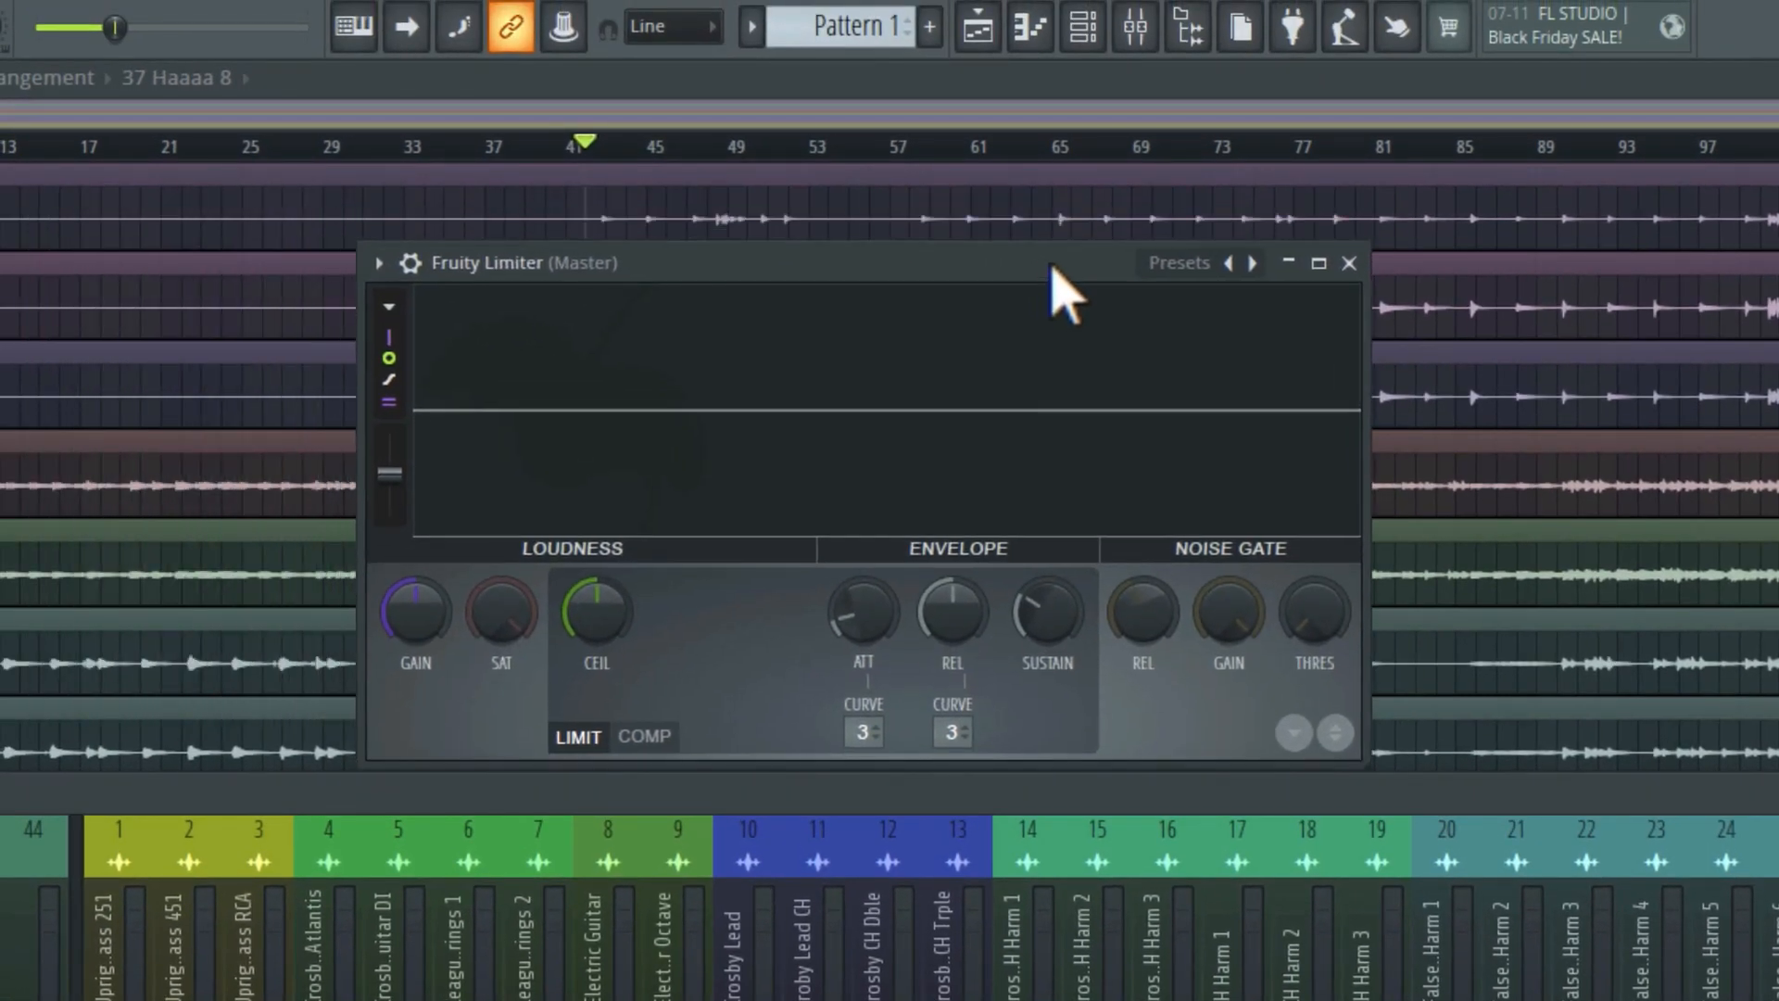
pyautogui.click(649, 738)
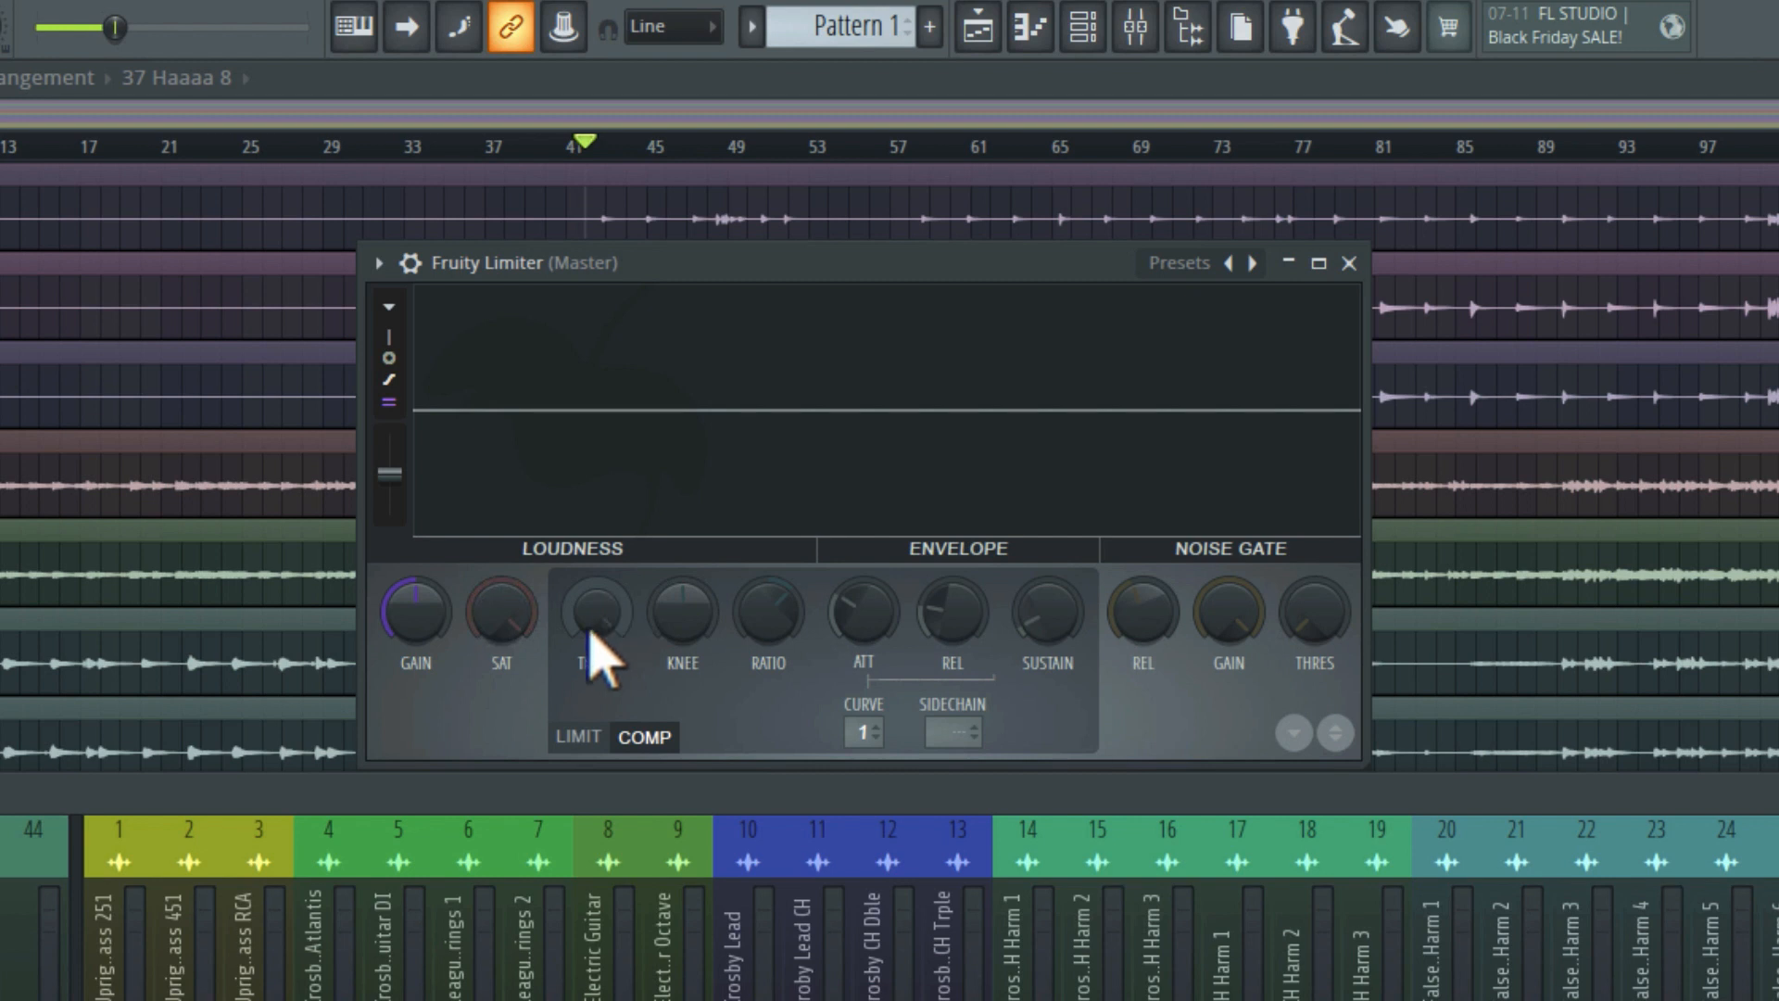
# Step: Play the section and lower the compressor's threshold until it lightly reduces only the loudest peaks
pyautogui.press('space')
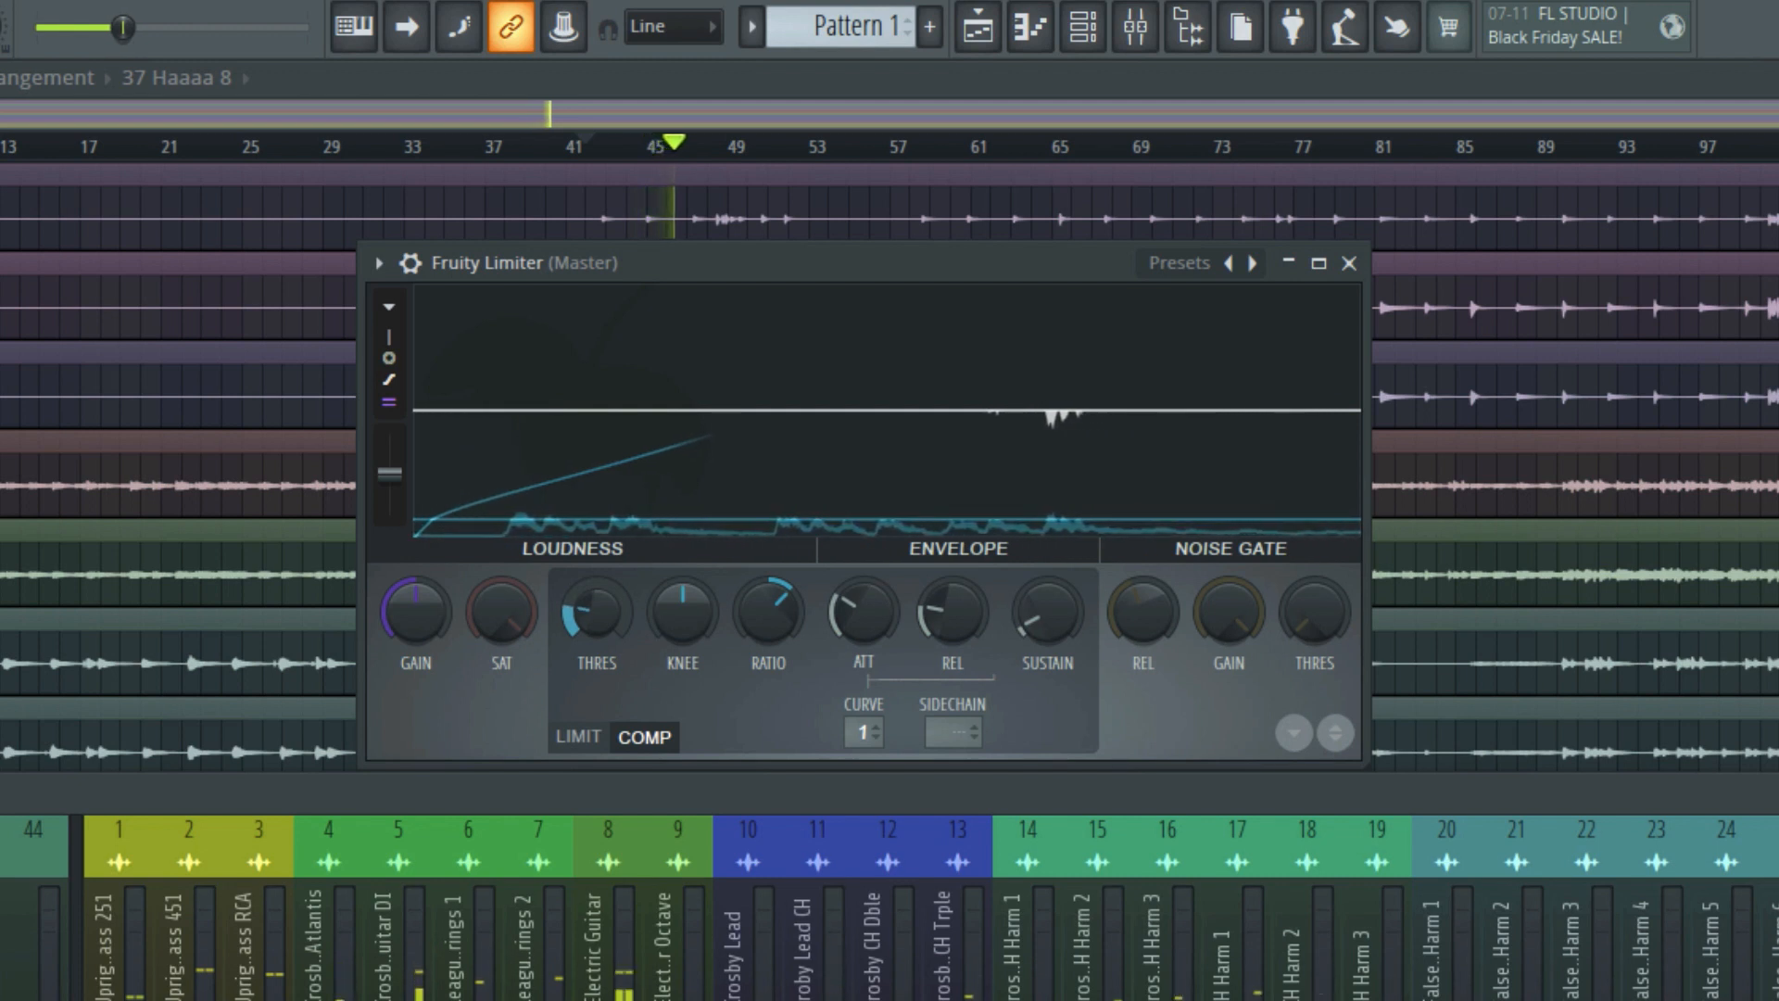
pyautogui.click(598, 611)
pyautogui.moveTo(599, 612); pyautogui.dragTo(598, 607)
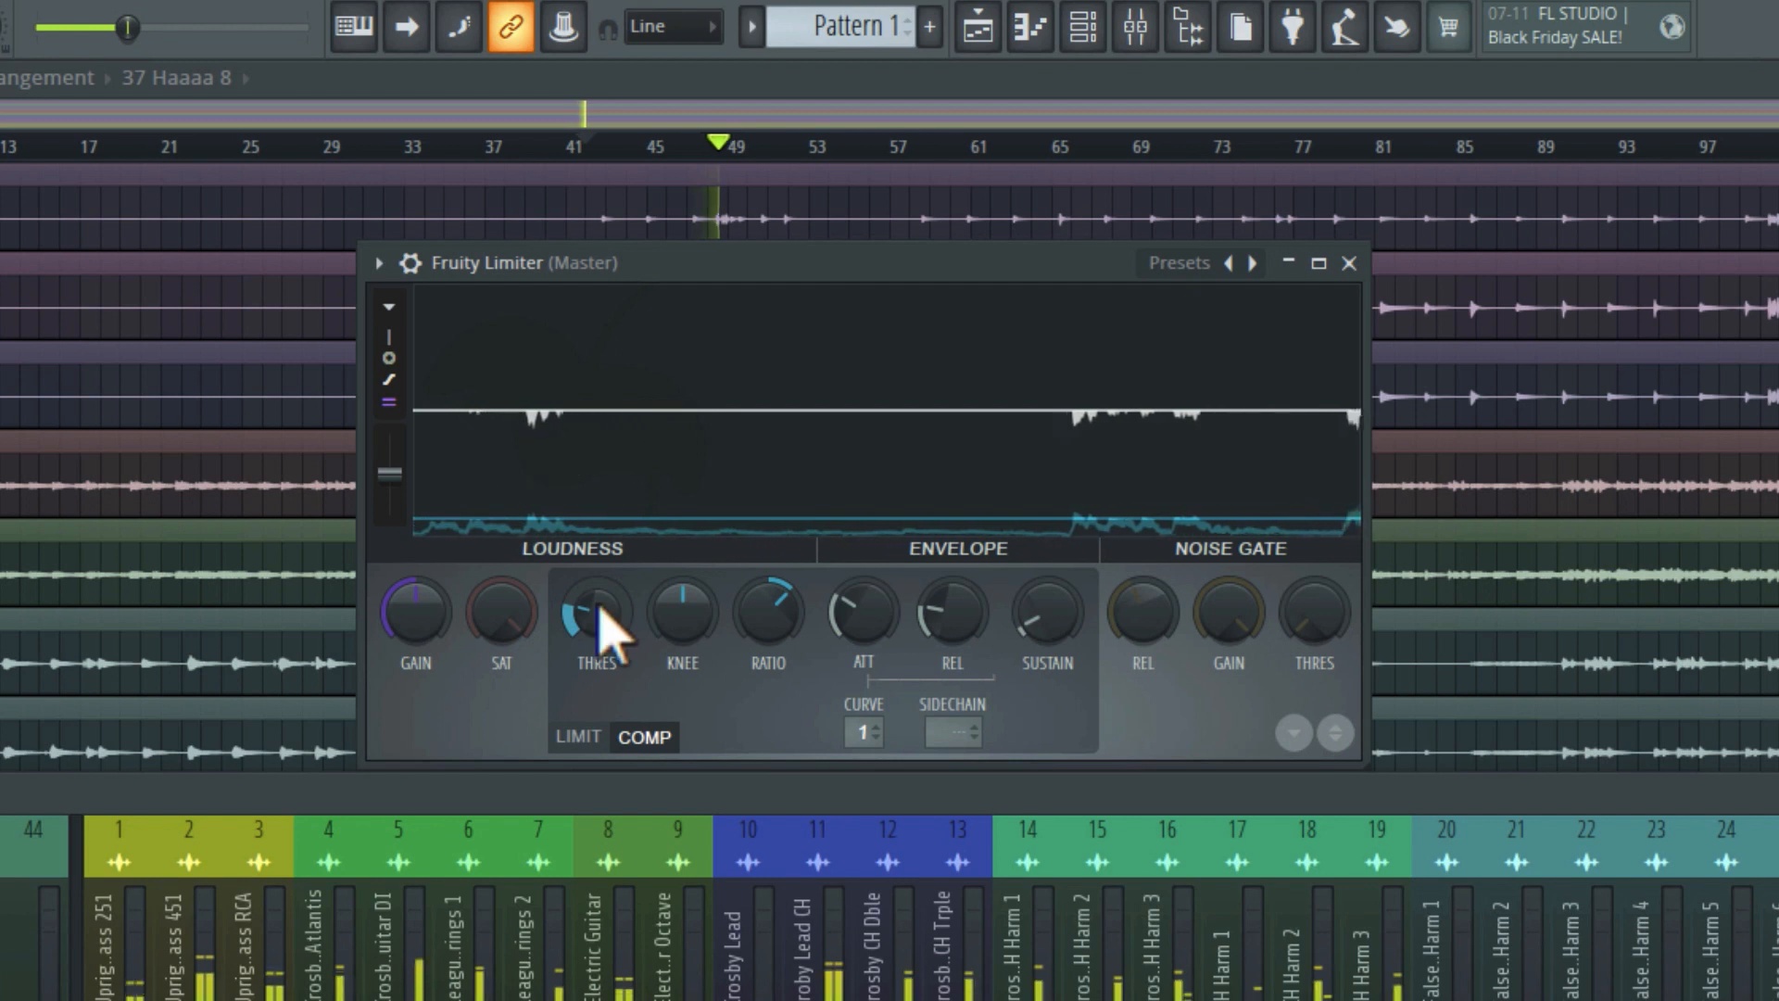
pyautogui.press('space')
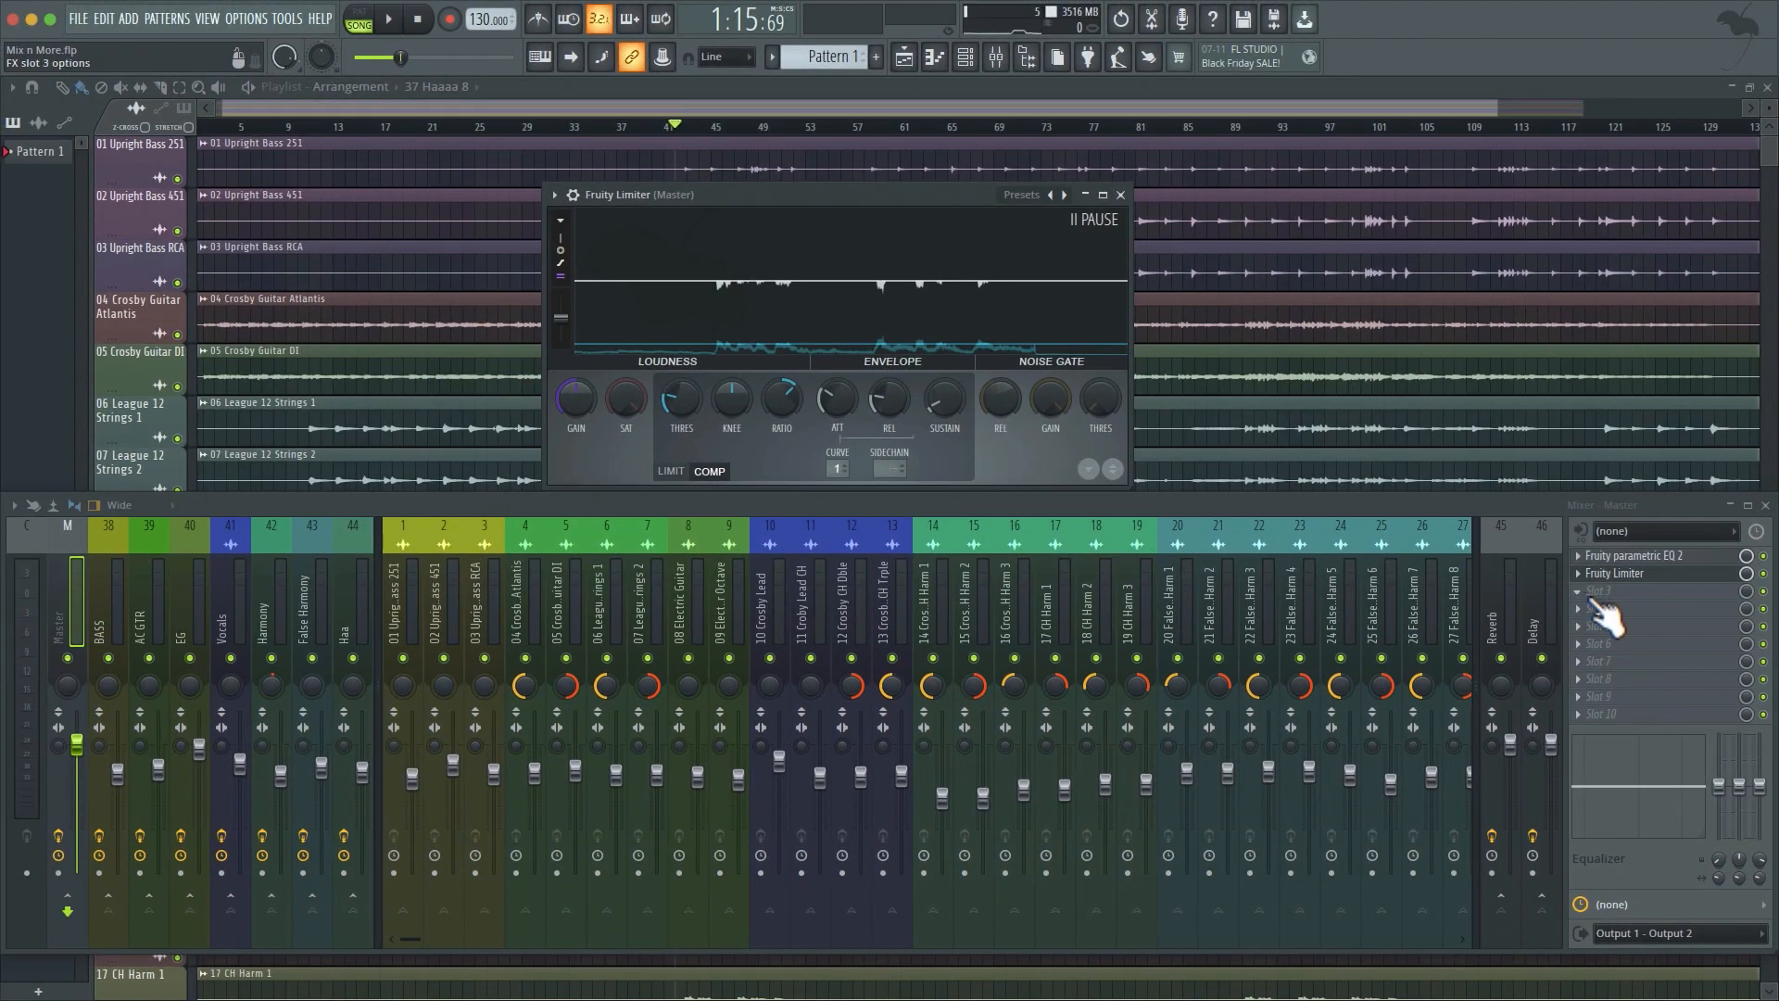
# Step: Load a second Fruity Limiter into the Master track's third slot, close the compressor and slightly lower the new limiter's ceiling
pyautogui.click(1584, 604)
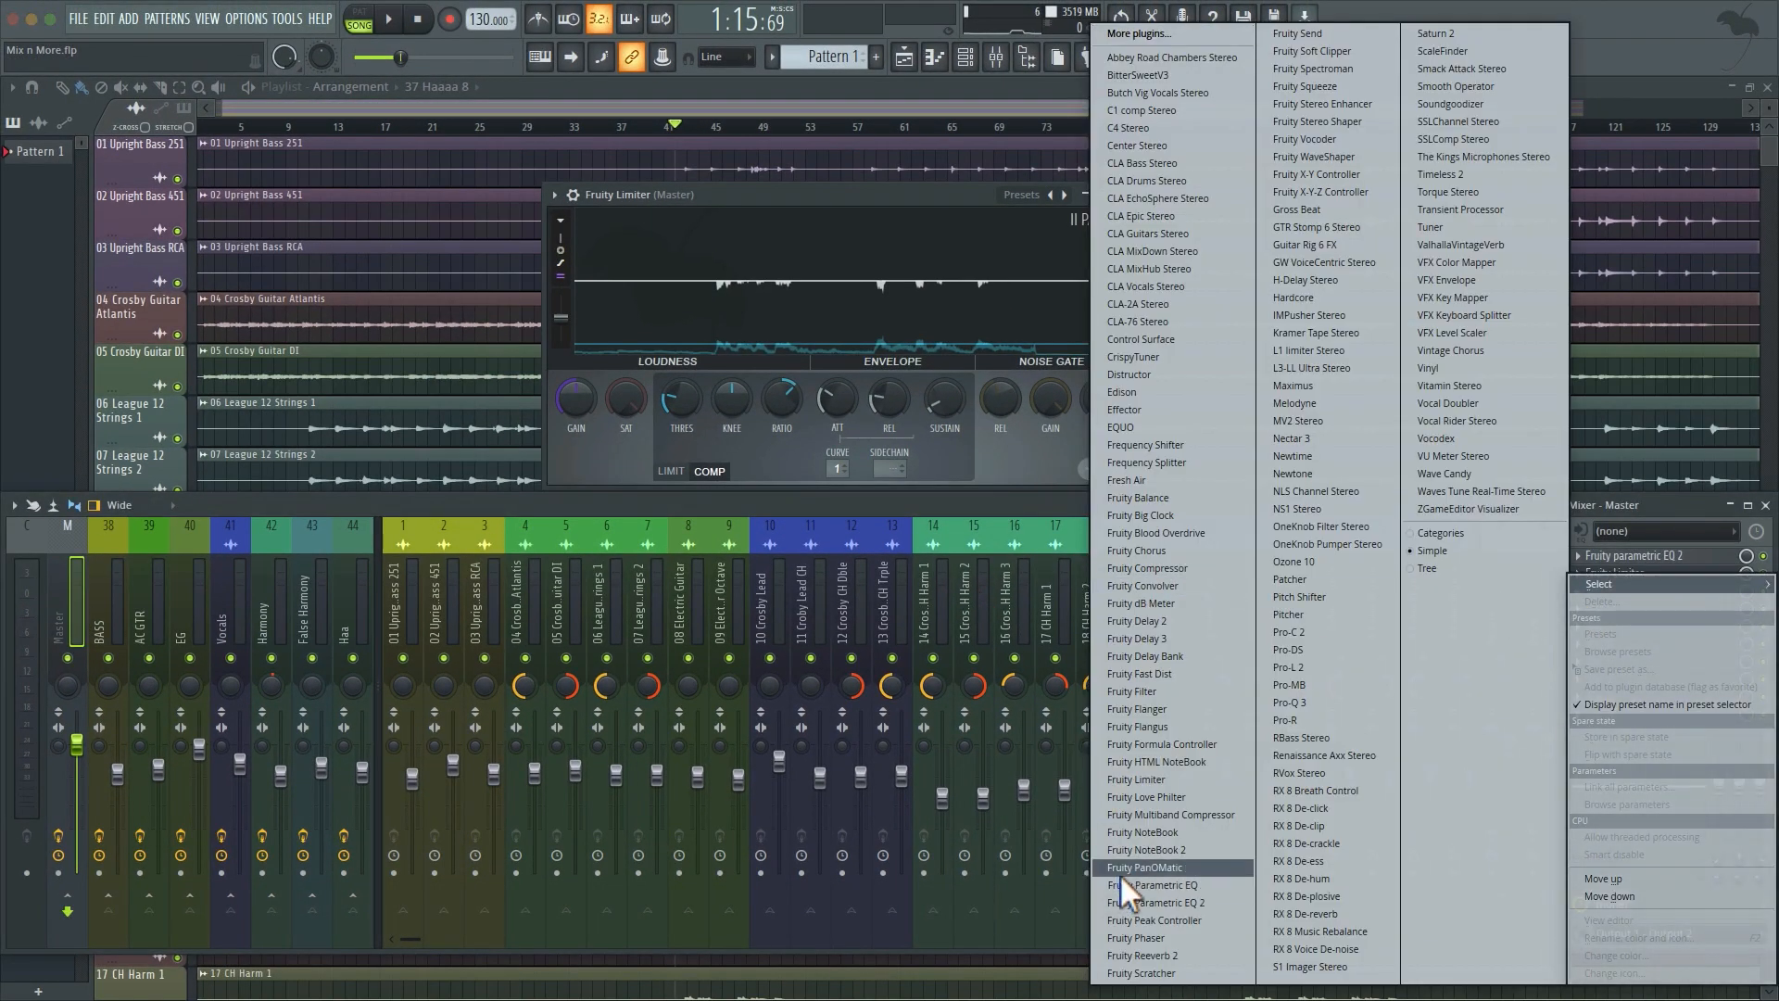
pyautogui.click(1136, 779)
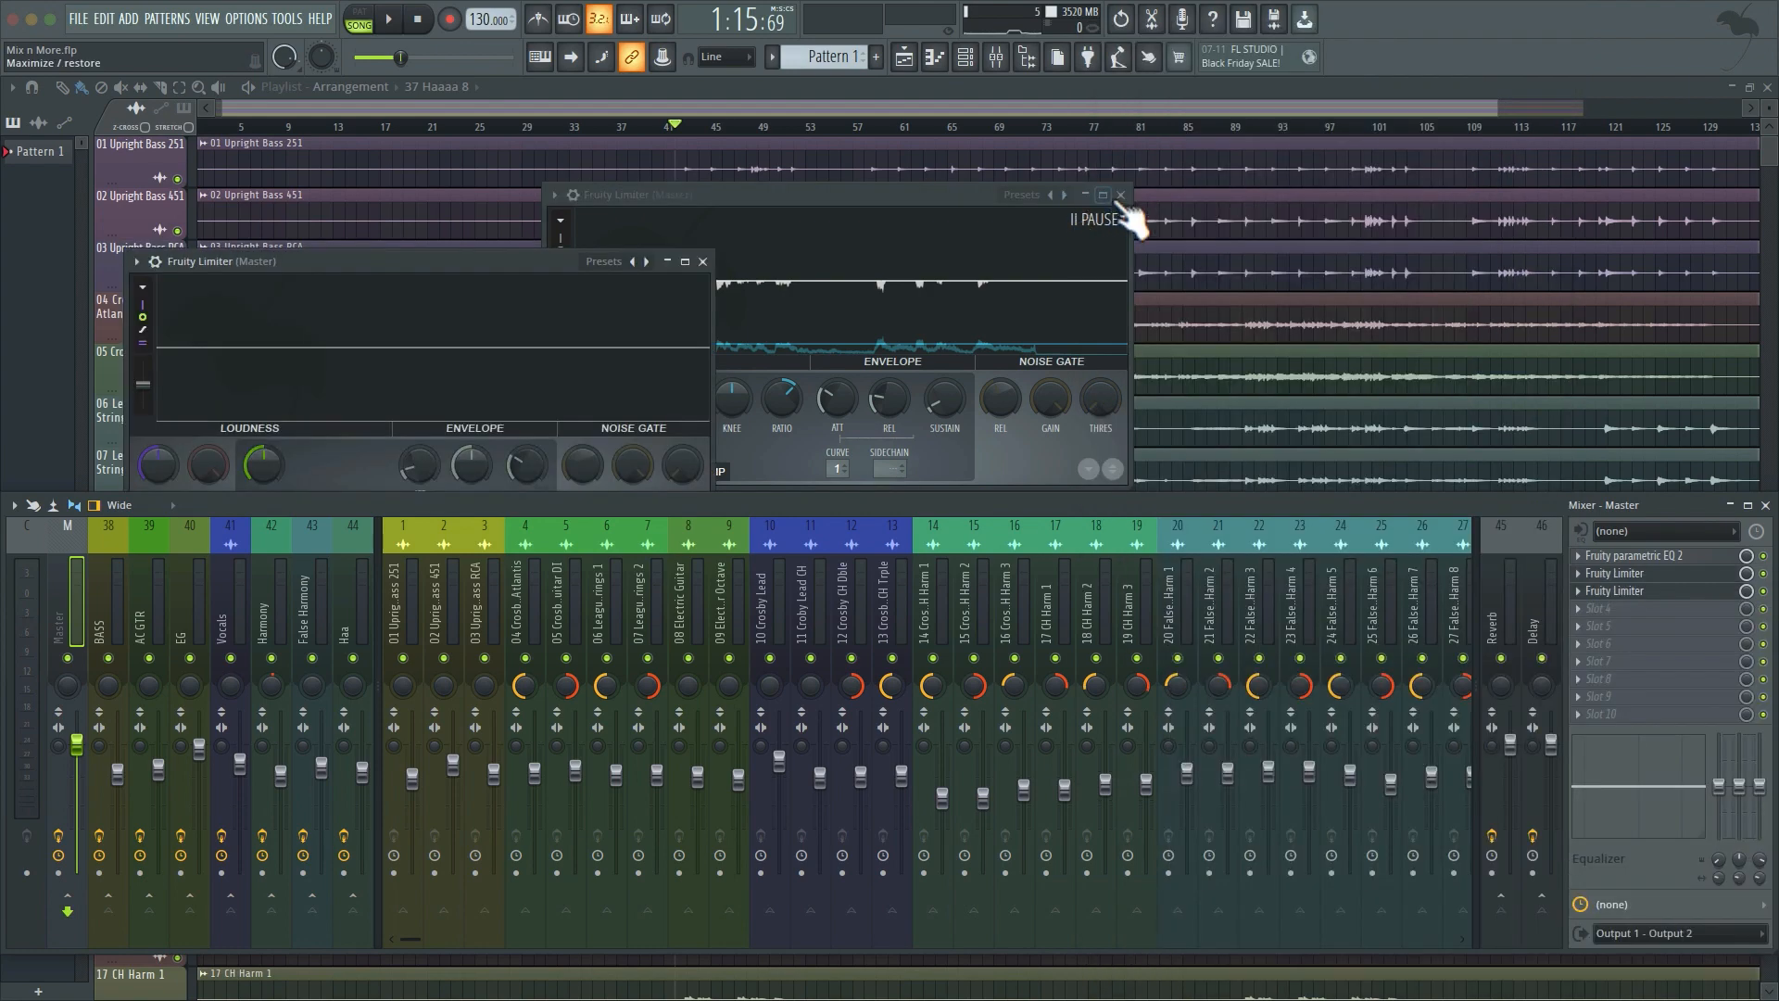
pyautogui.click(1120, 196)
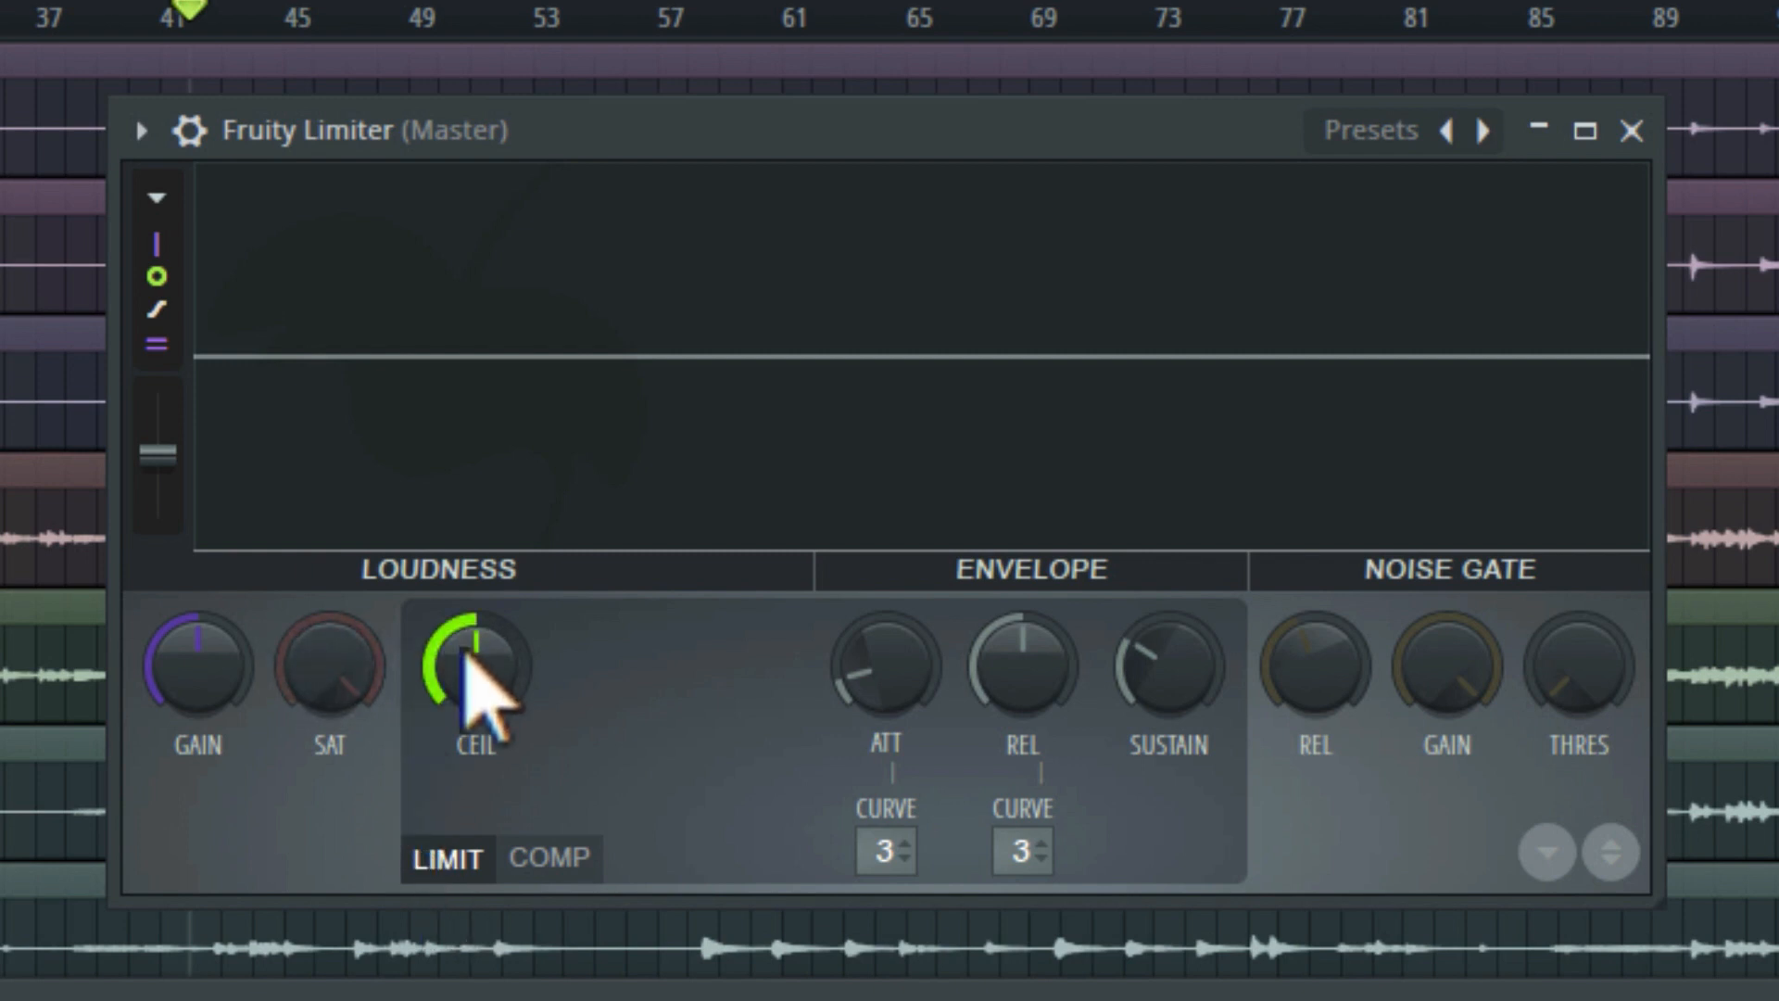
pyautogui.moveTo(476, 669); pyautogui.dragTo(476, 675)
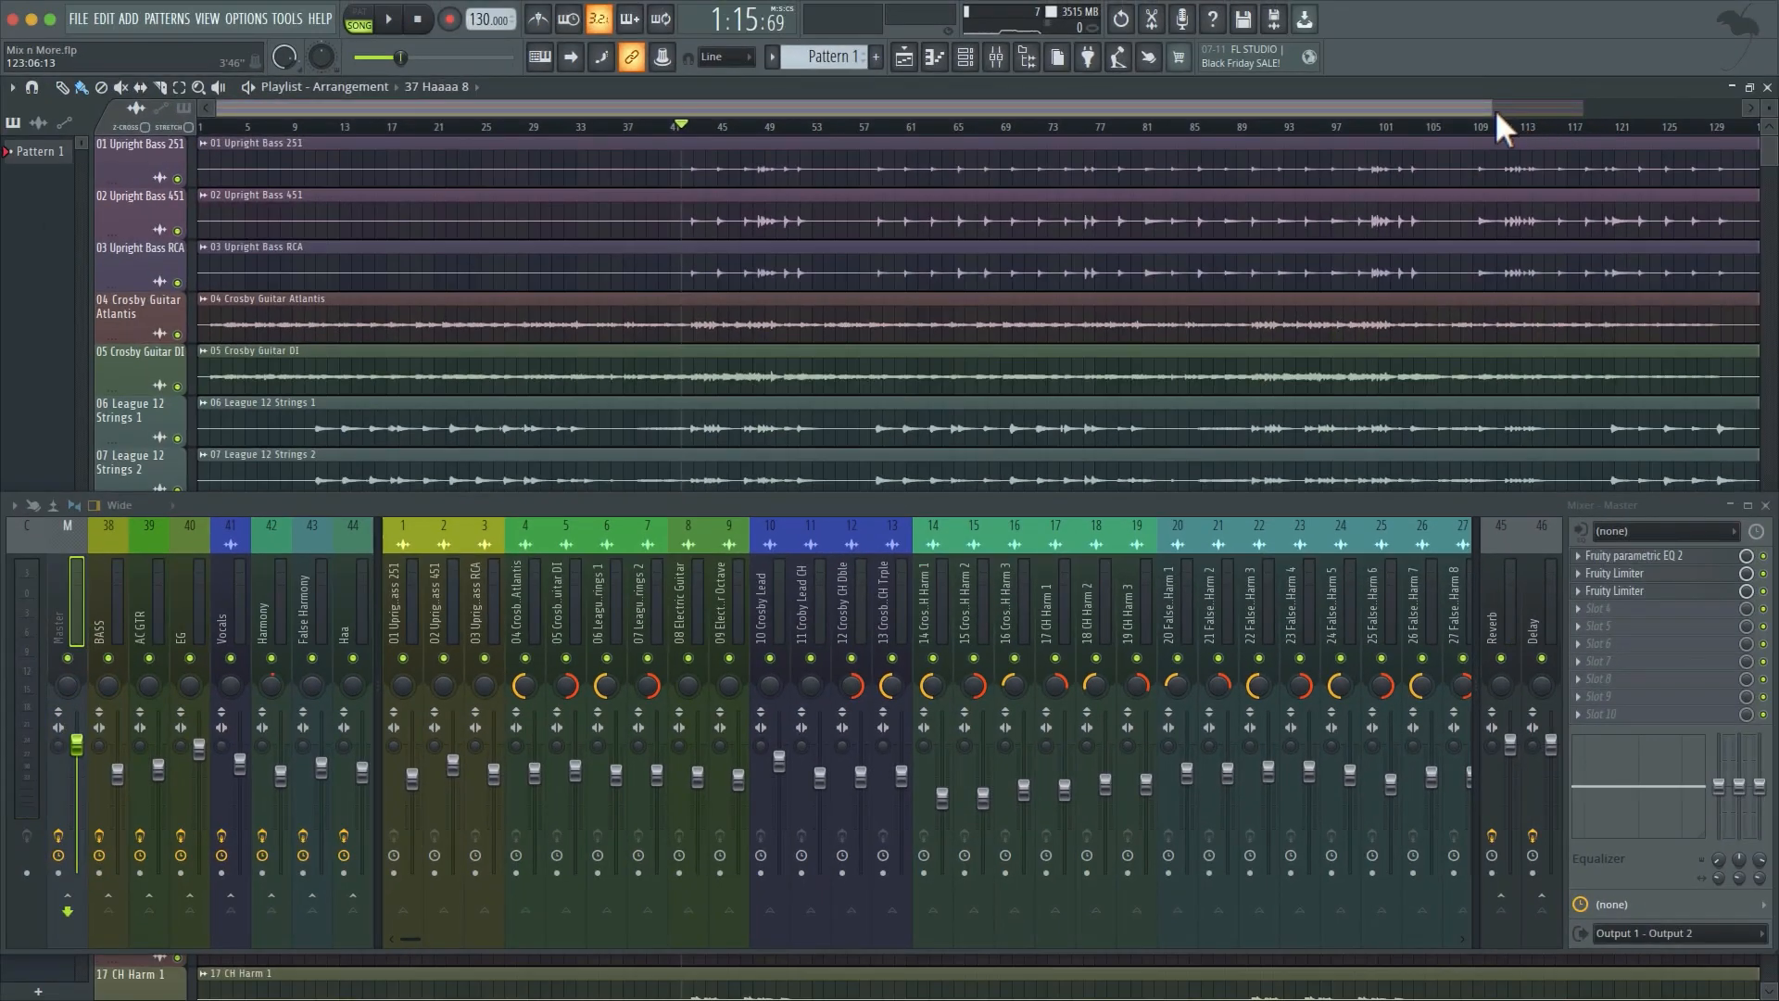
# Step: Toggle playback between pattern and song mode, leaving song mode selected for exporting the full arrangement
pyautogui.moveTo(1494, 108); pyautogui.dragTo(1583, 109)
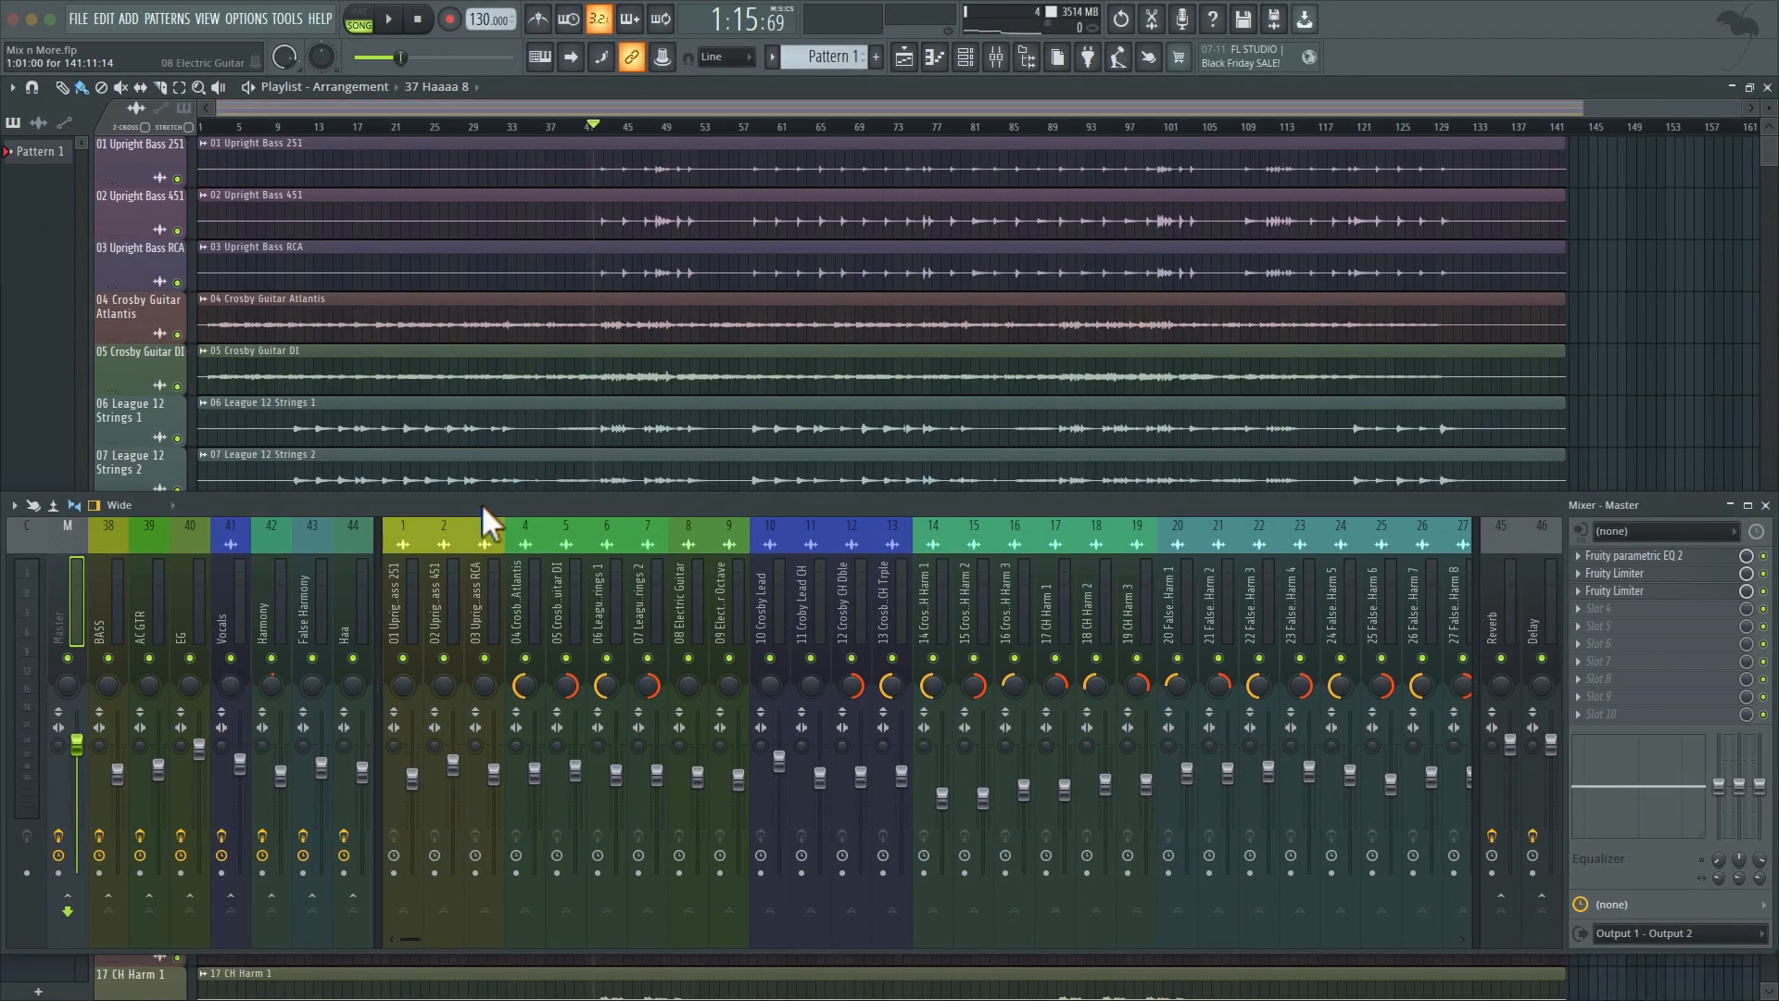
pyautogui.moveTo(466, 509); pyautogui.dragTo(463, 543)
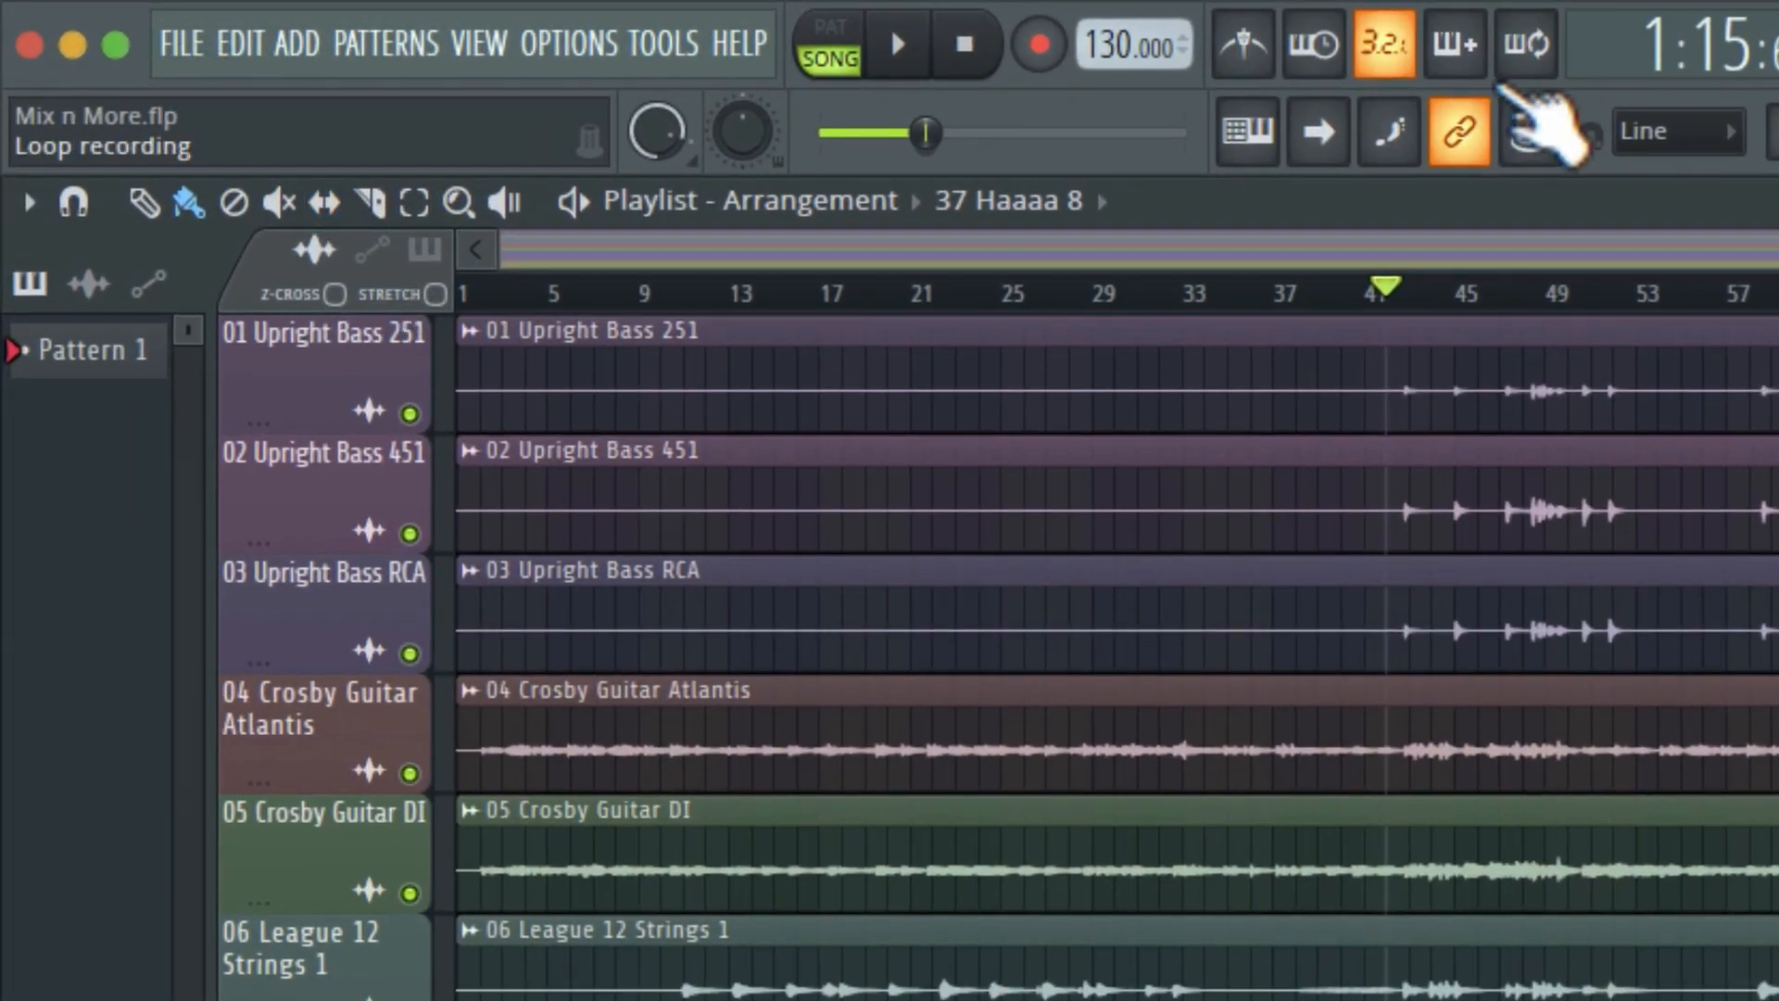
pyautogui.click(839, 37)
pyautogui.click(838, 35)
pyautogui.click(844, 68)
pyautogui.click(840, 37)
pyautogui.click(817, 67)
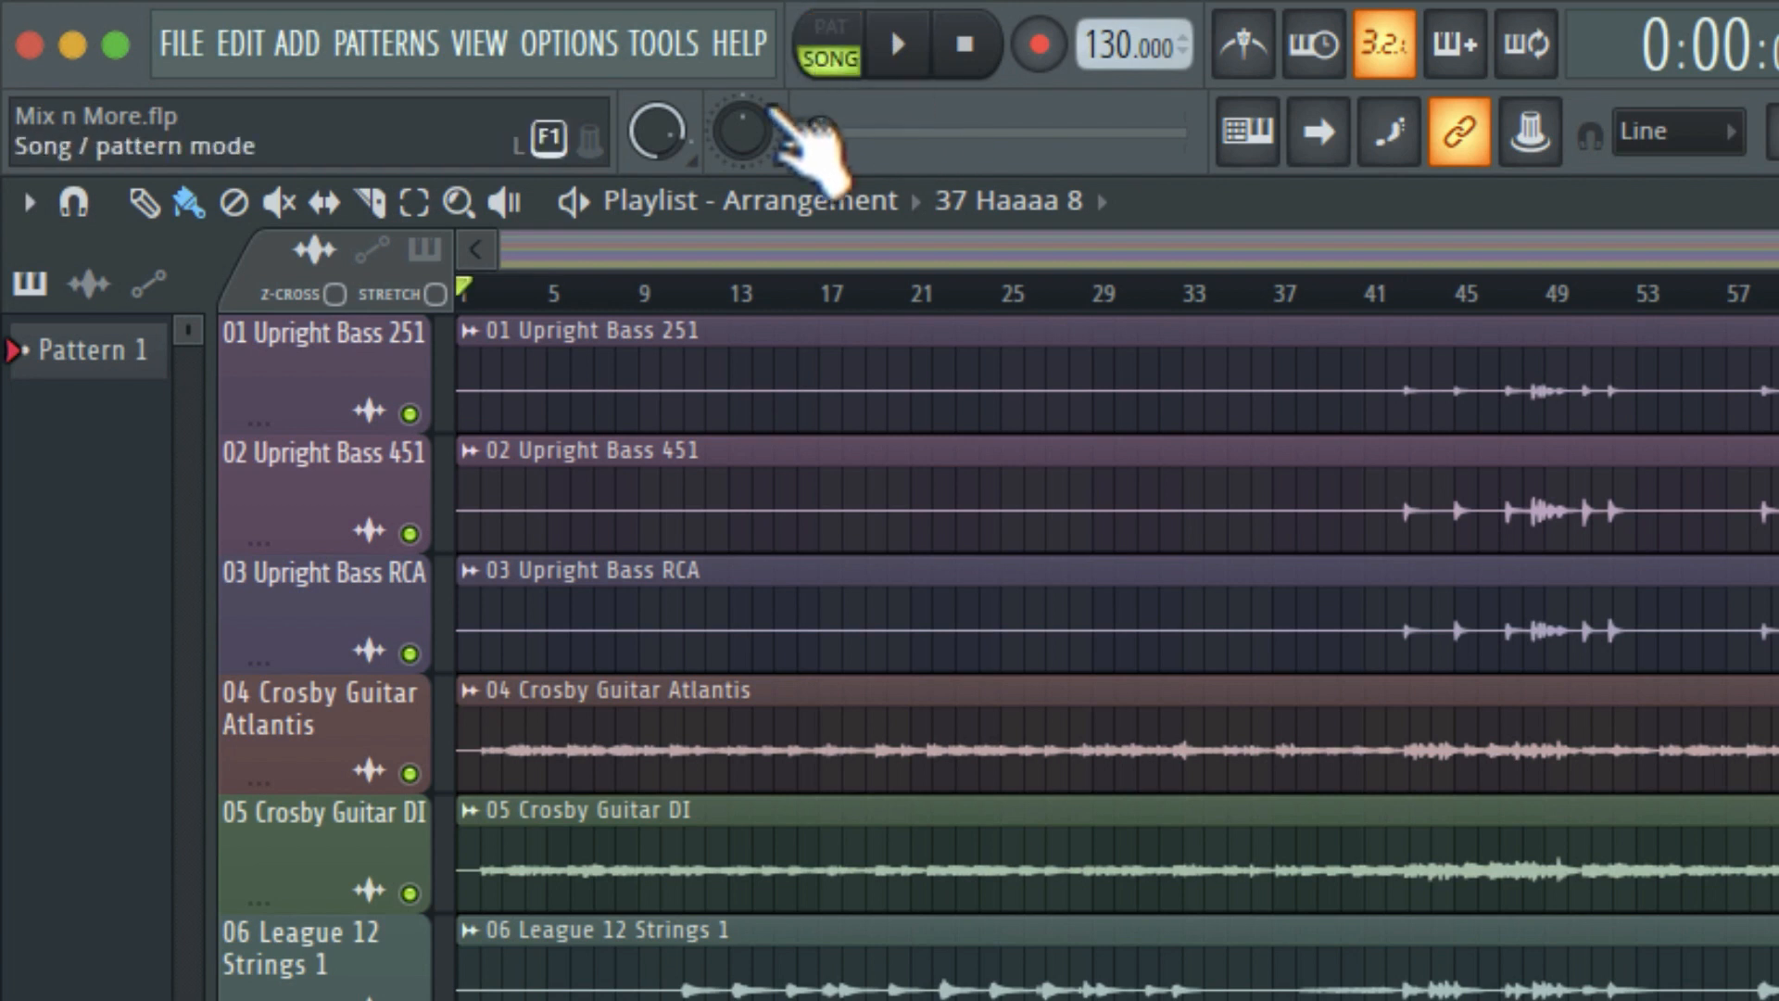
# Step: Start a wave file export of the project, saving it to the Desktop as Mix n More
pyautogui.click(184, 56)
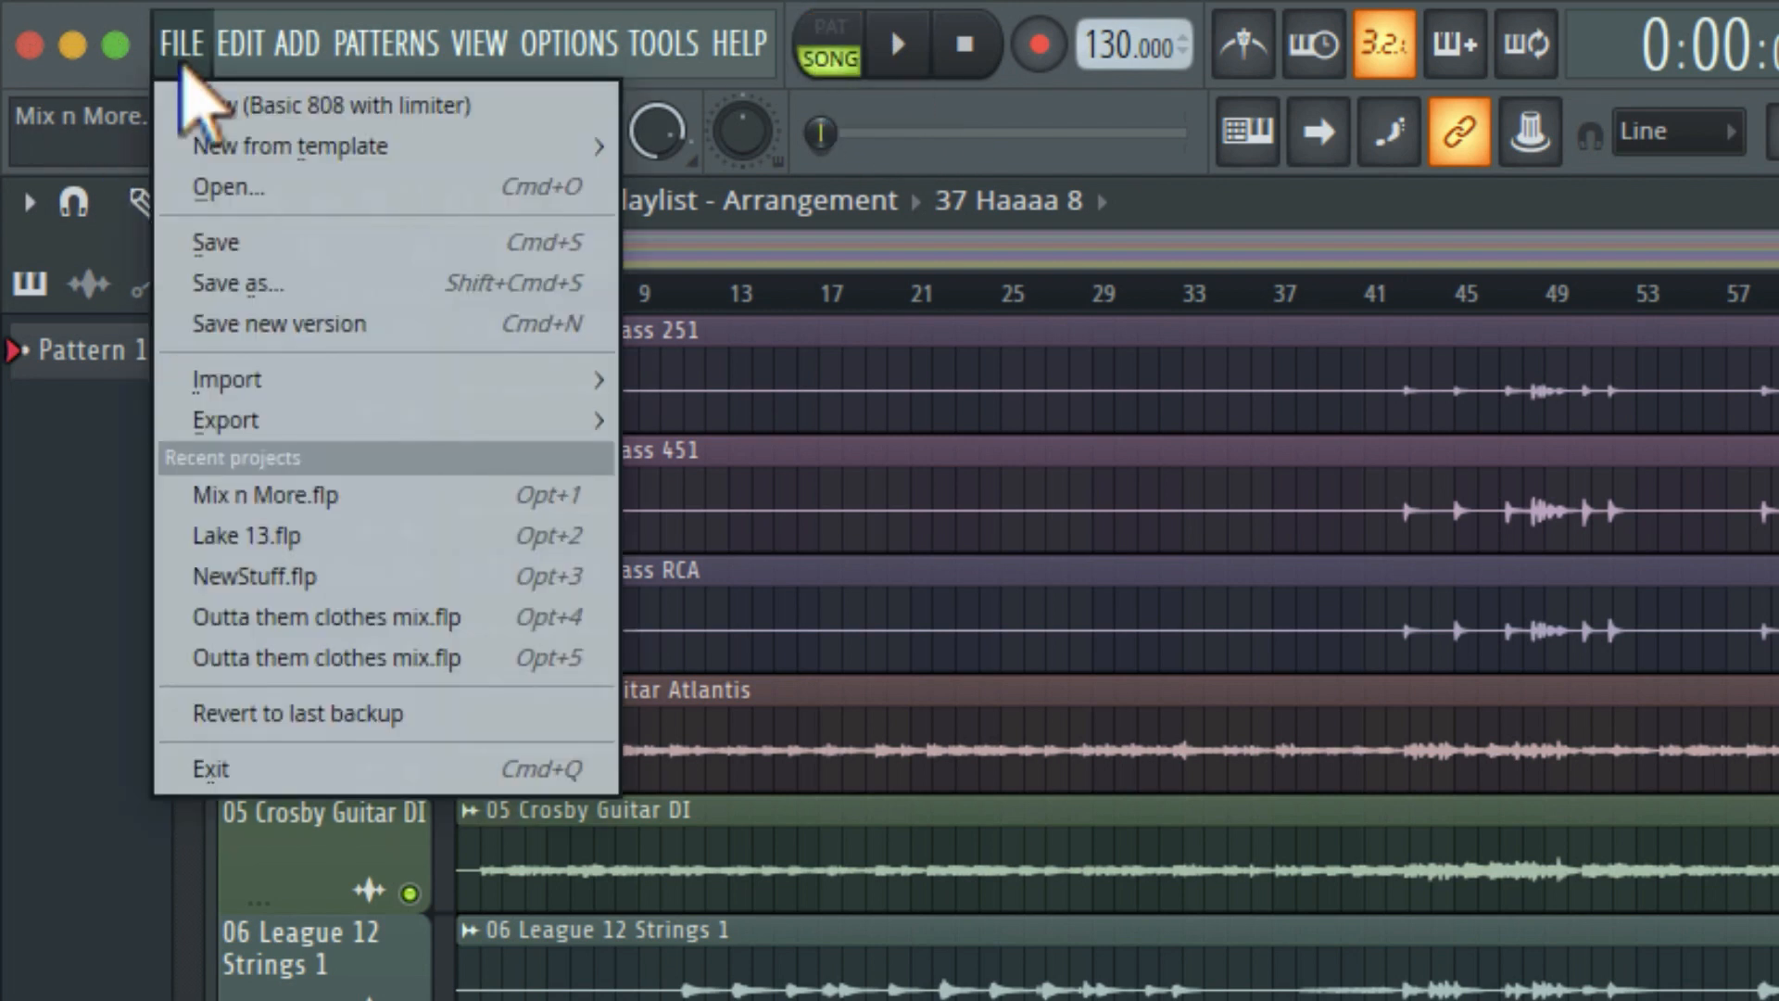
pyautogui.moveTo(468, 433)
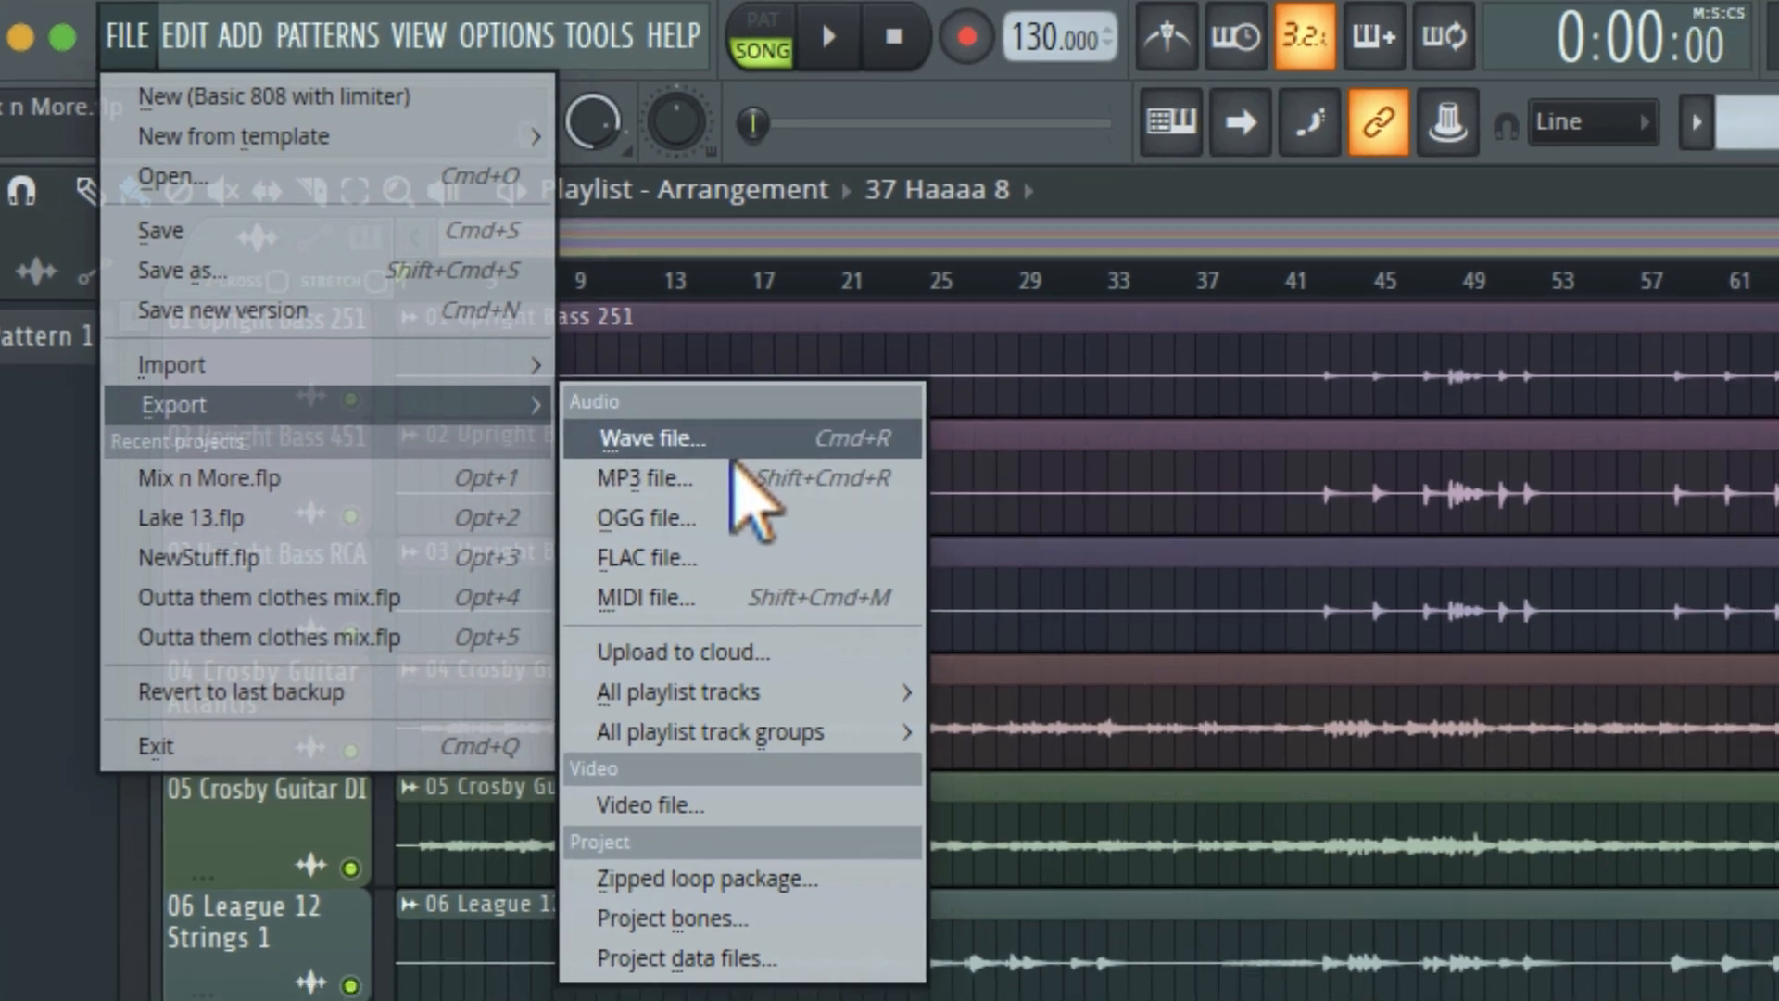
pyautogui.click(797, 456)
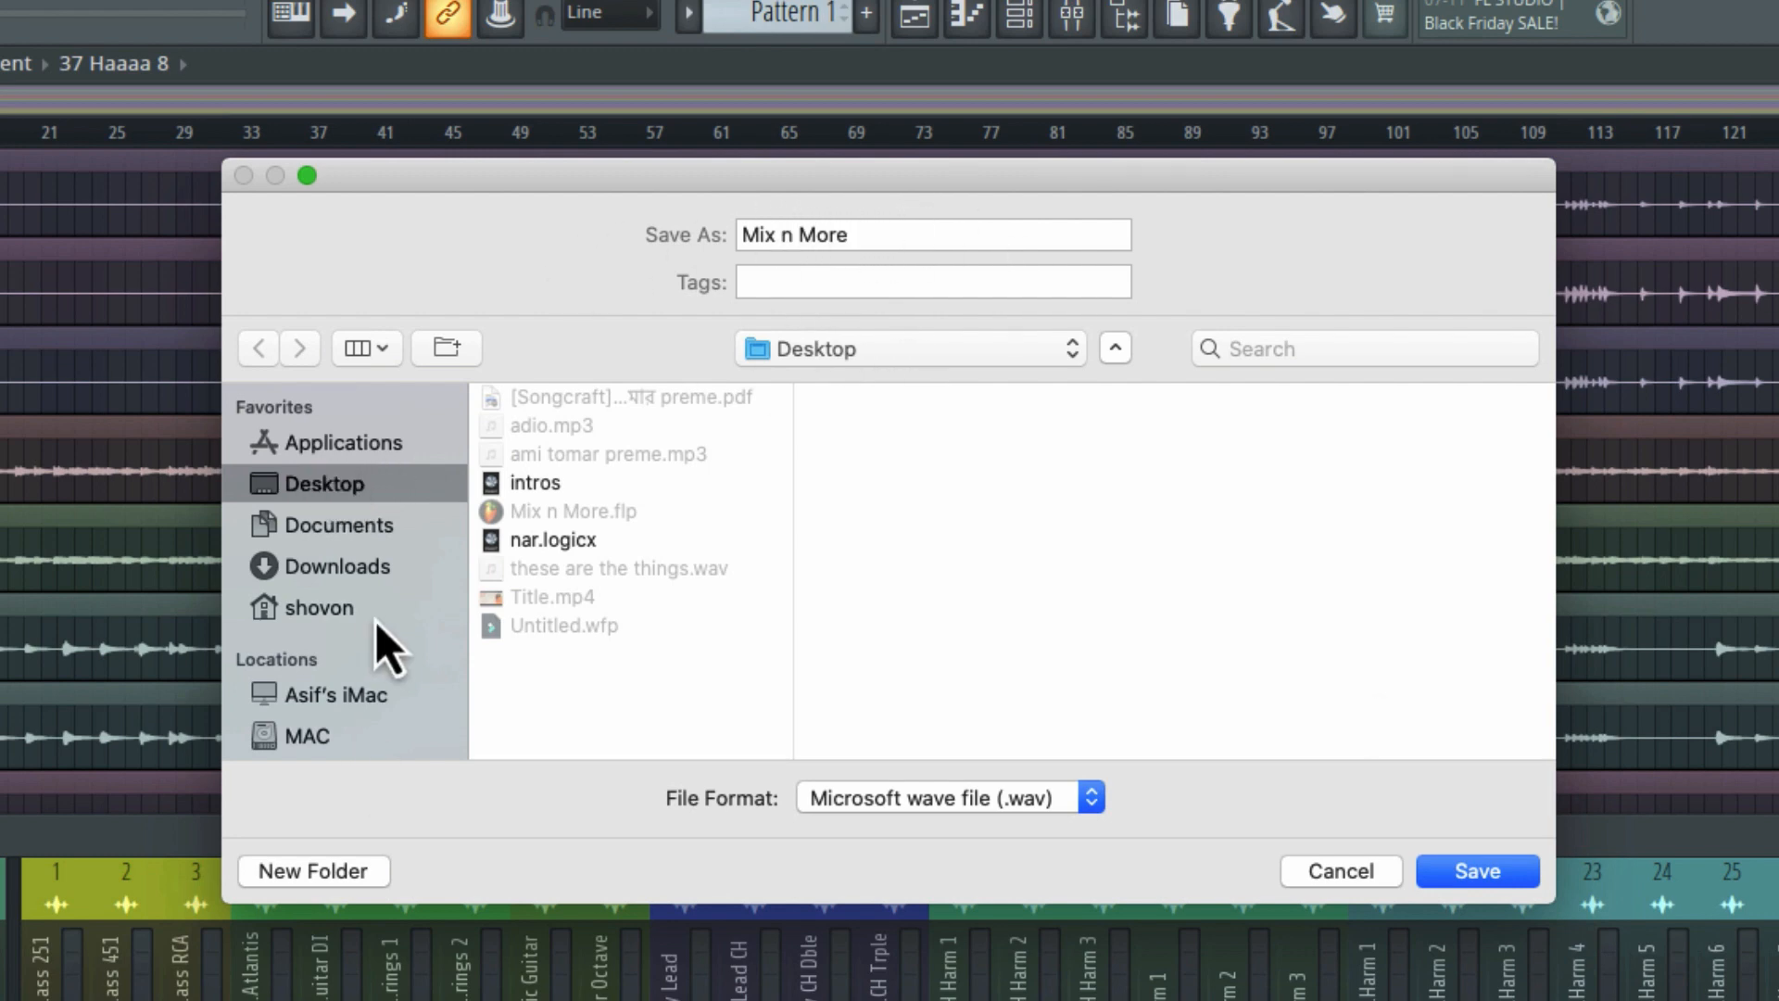
pyautogui.click(1474, 871)
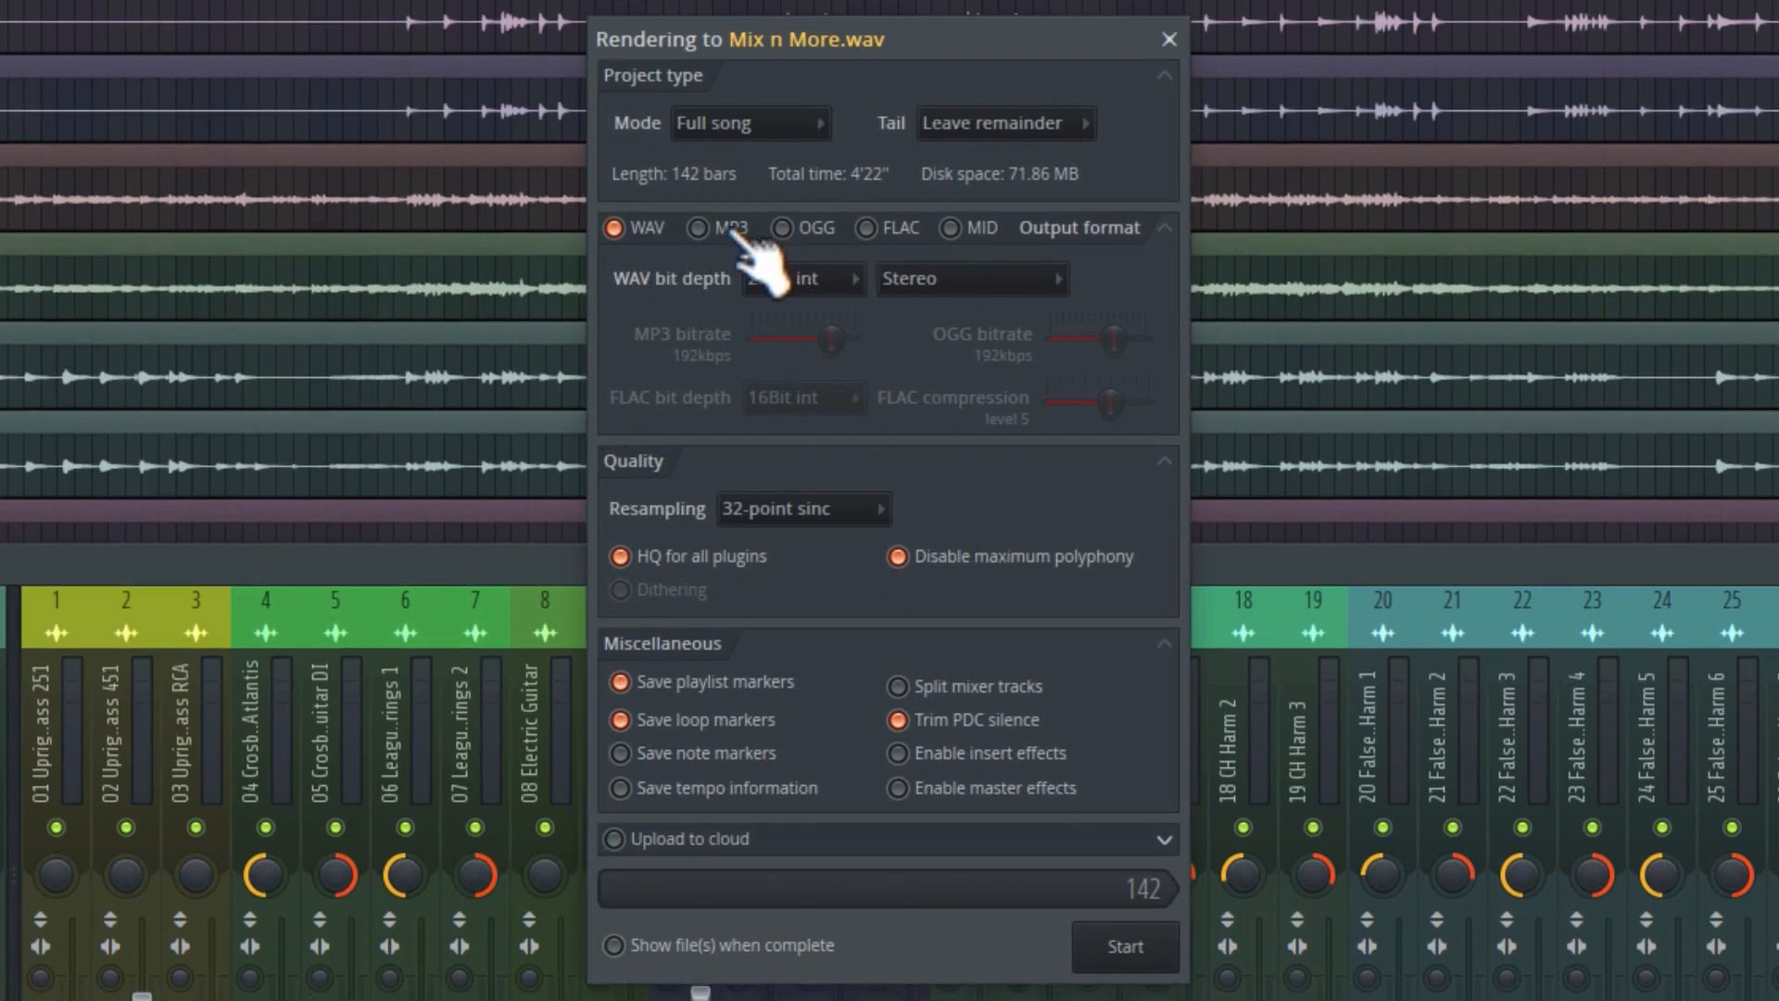
# Step: Switch the WAV, MP3, OGG, FLAC and MID output formats on and off in the render settings
pyautogui.click(697, 227)
pyautogui.click(782, 227)
pyautogui.click(865, 227)
pyautogui.click(950, 227)
pyautogui.click(614, 227)
pyautogui.click(697, 227)
pyautogui.click(782, 227)
pyautogui.click(904, 230)
pyautogui.click(973, 228)
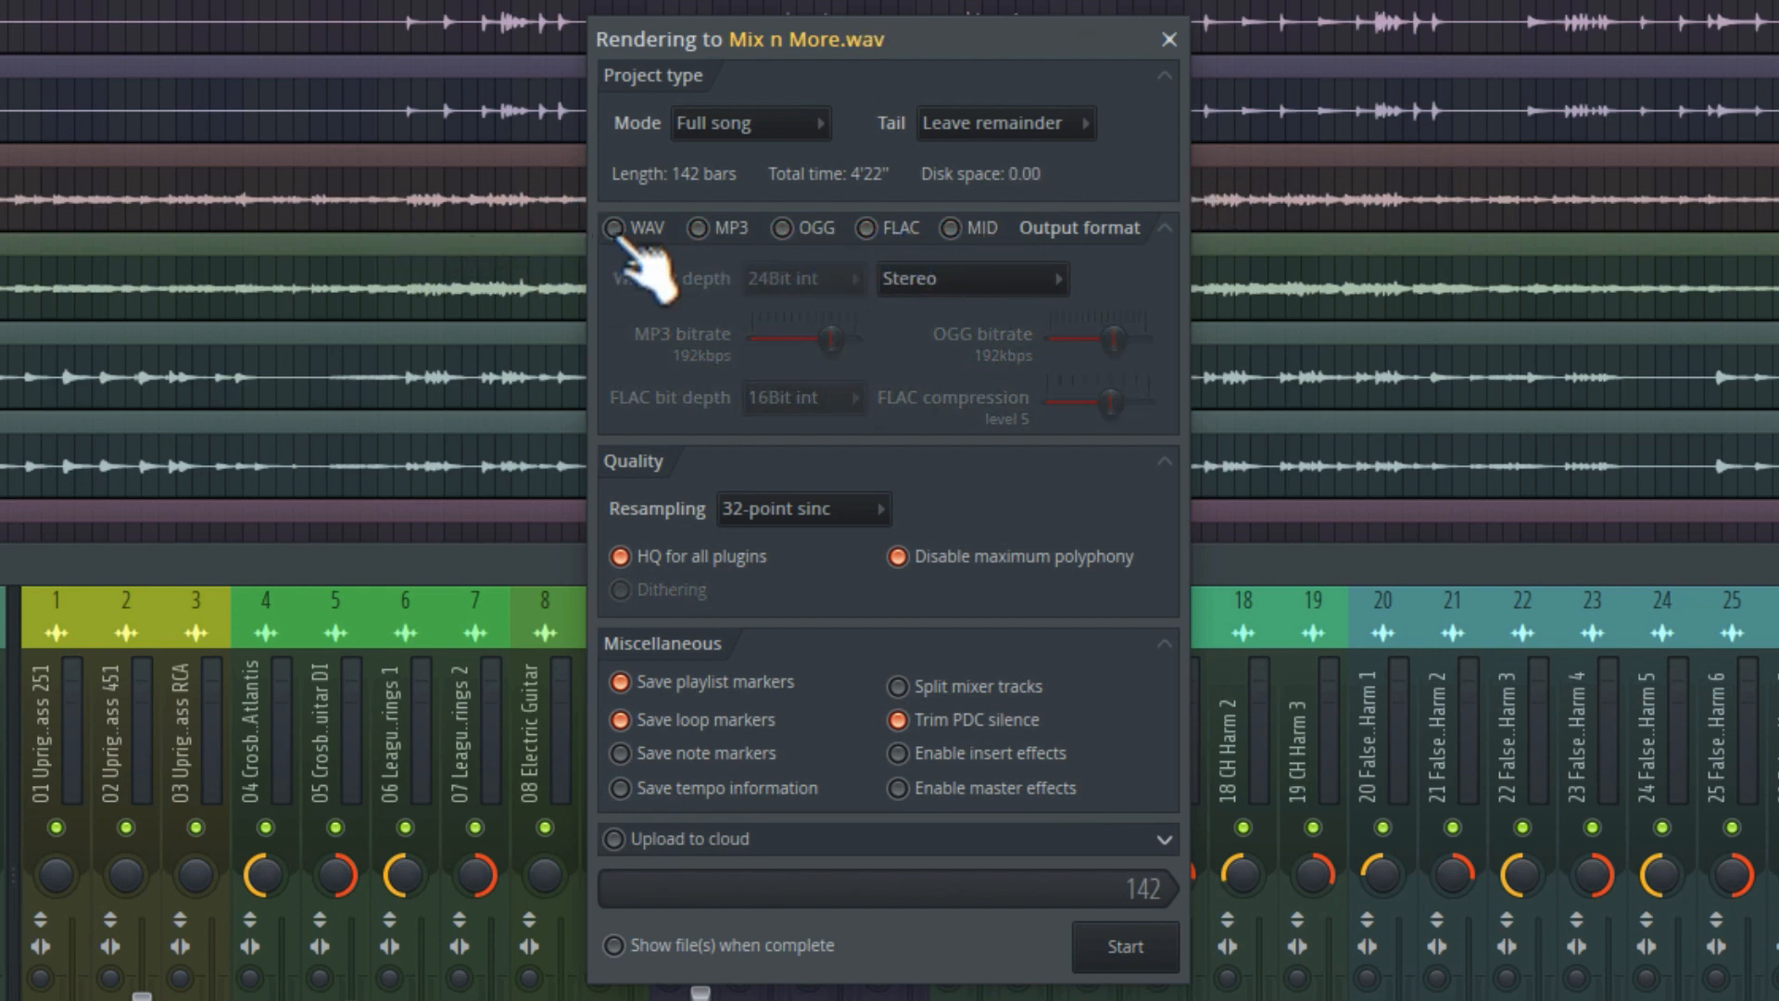
# Step: Set the render's tail to Leave remainder and its format to WAV, and enable insert and master effects
pyautogui.click(1005, 125)
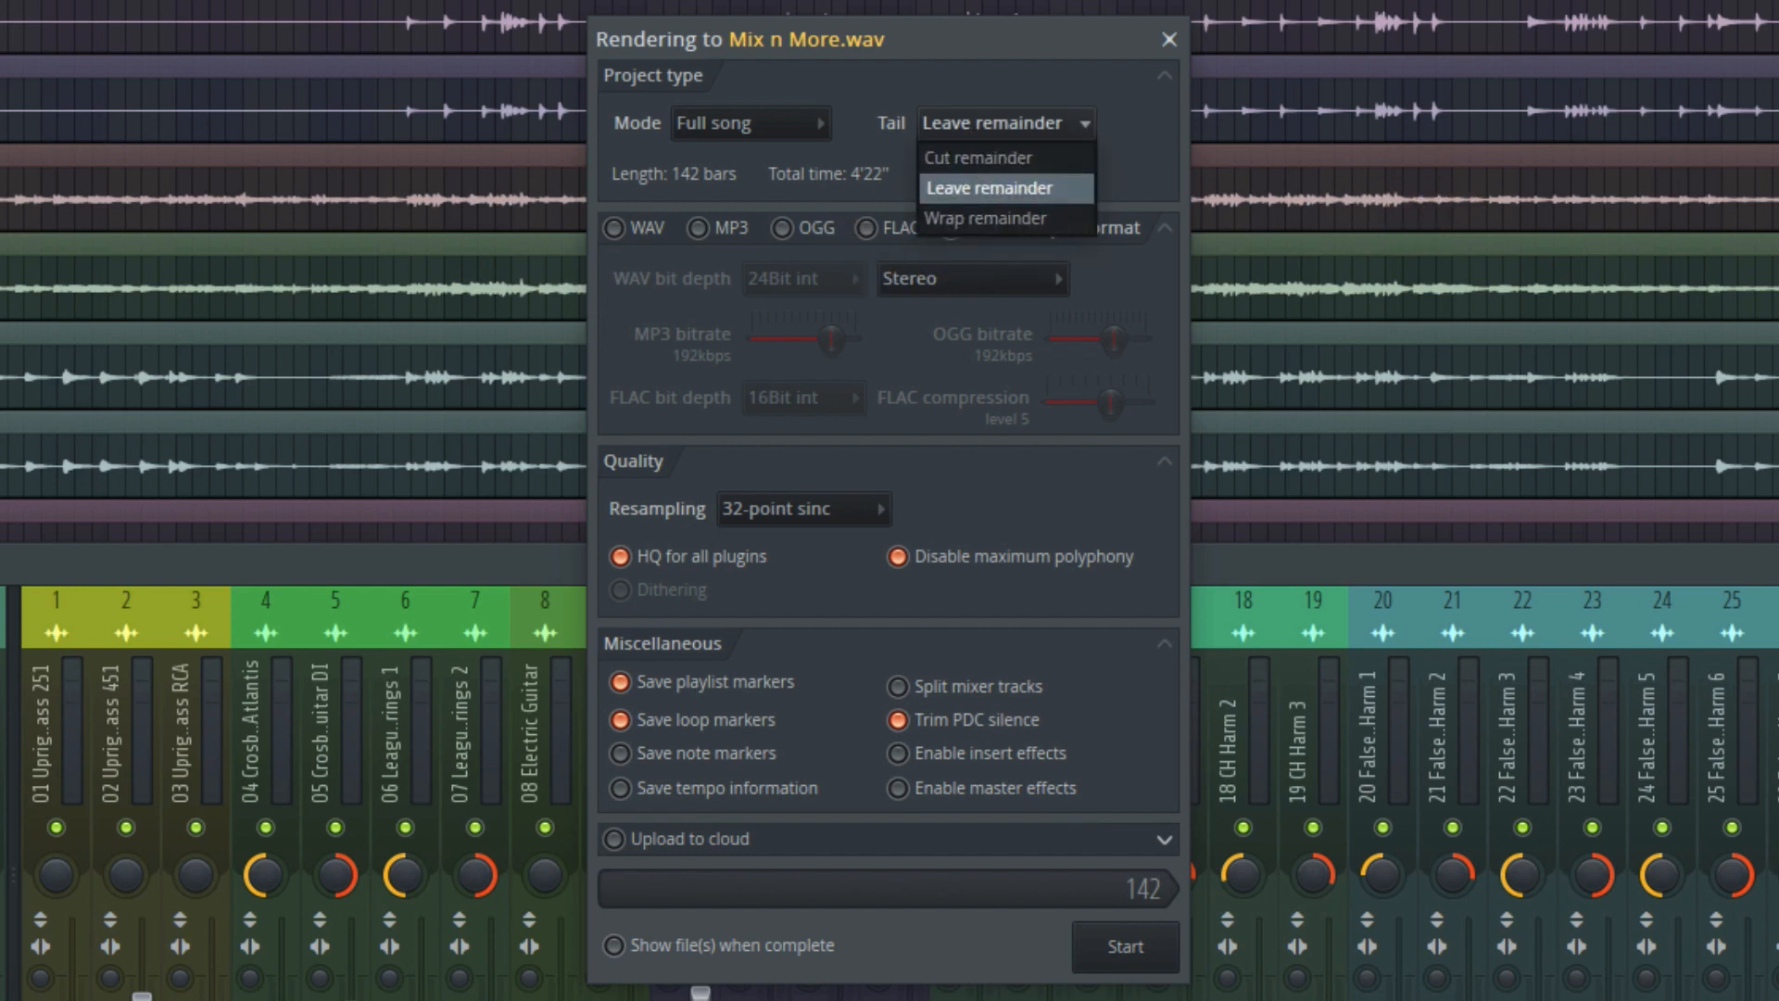
pyautogui.click(1018, 190)
pyautogui.click(640, 228)
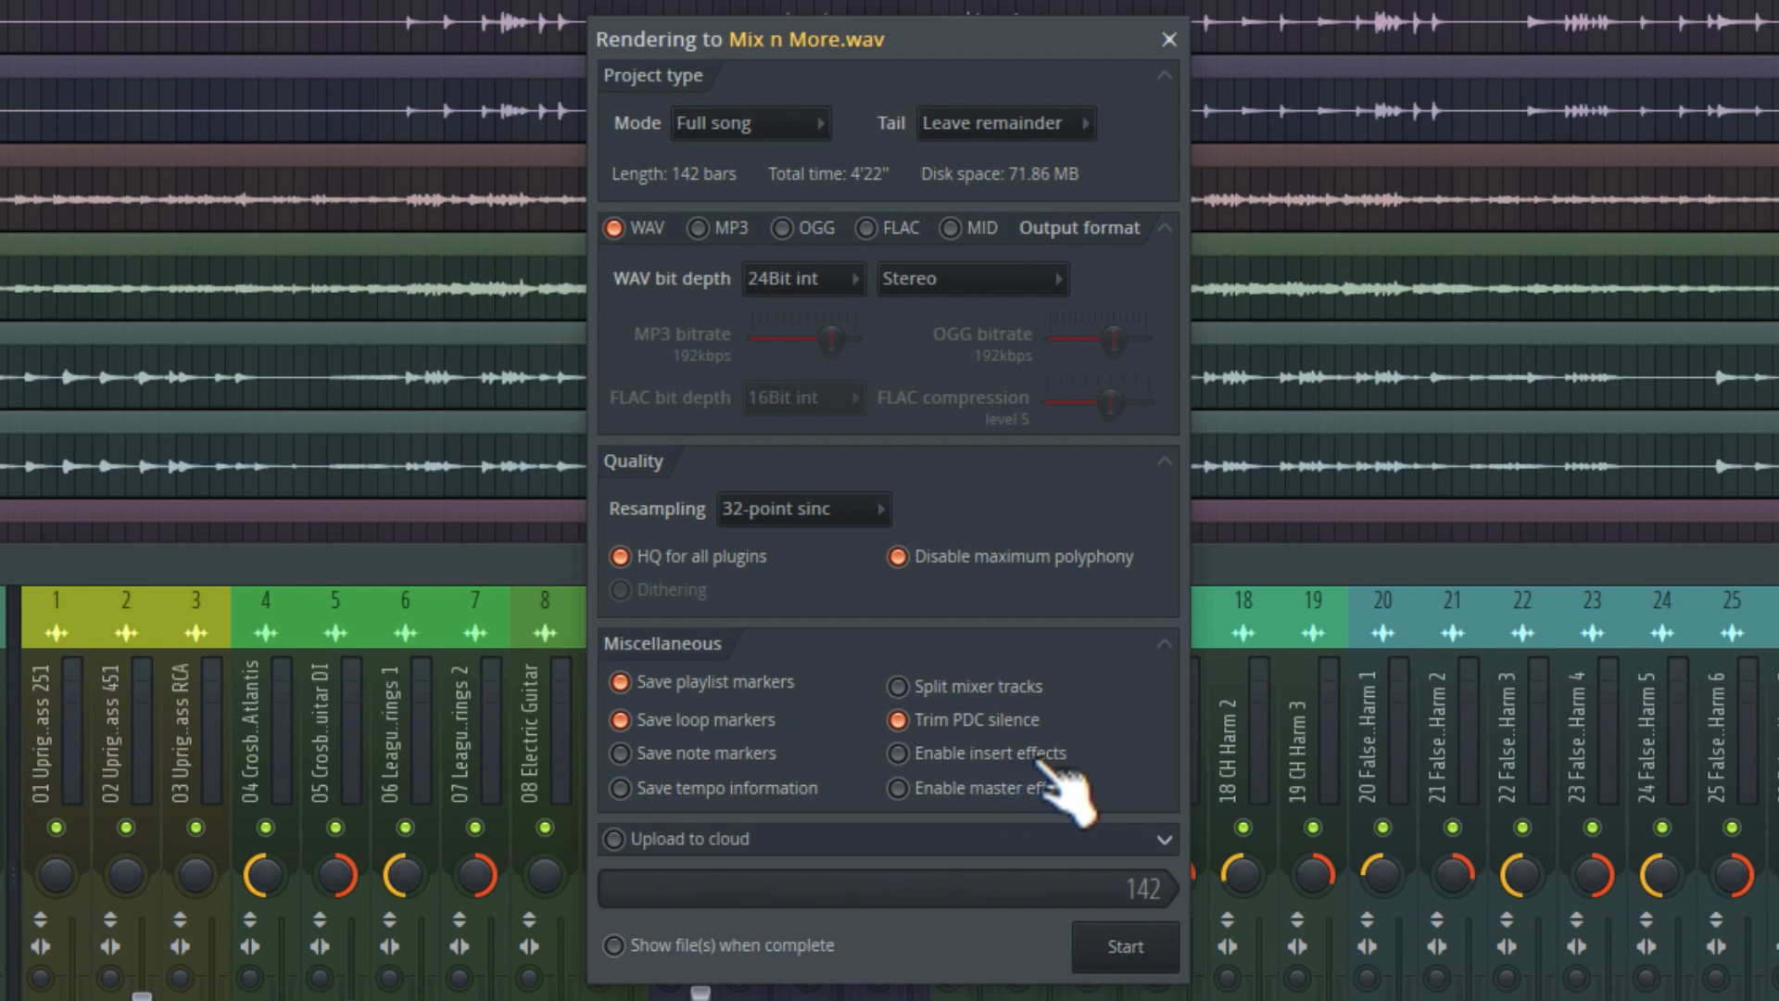
pyautogui.click(909, 762)
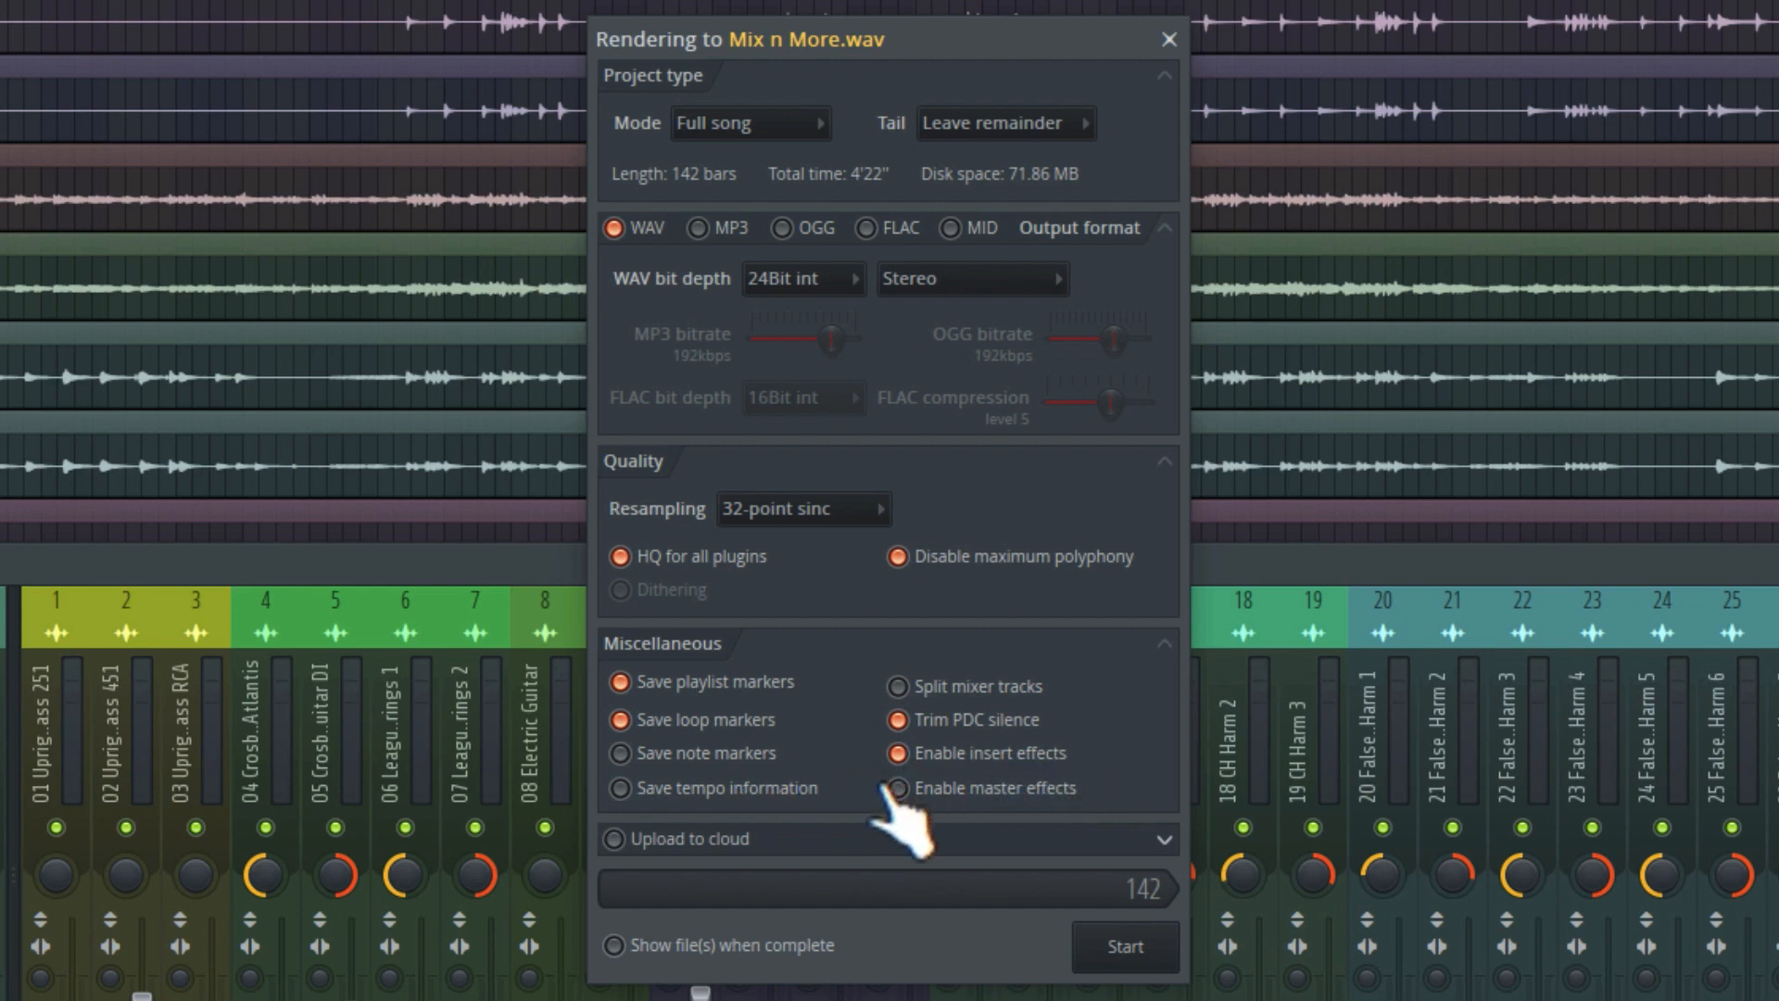
pyautogui.click(975, 790)
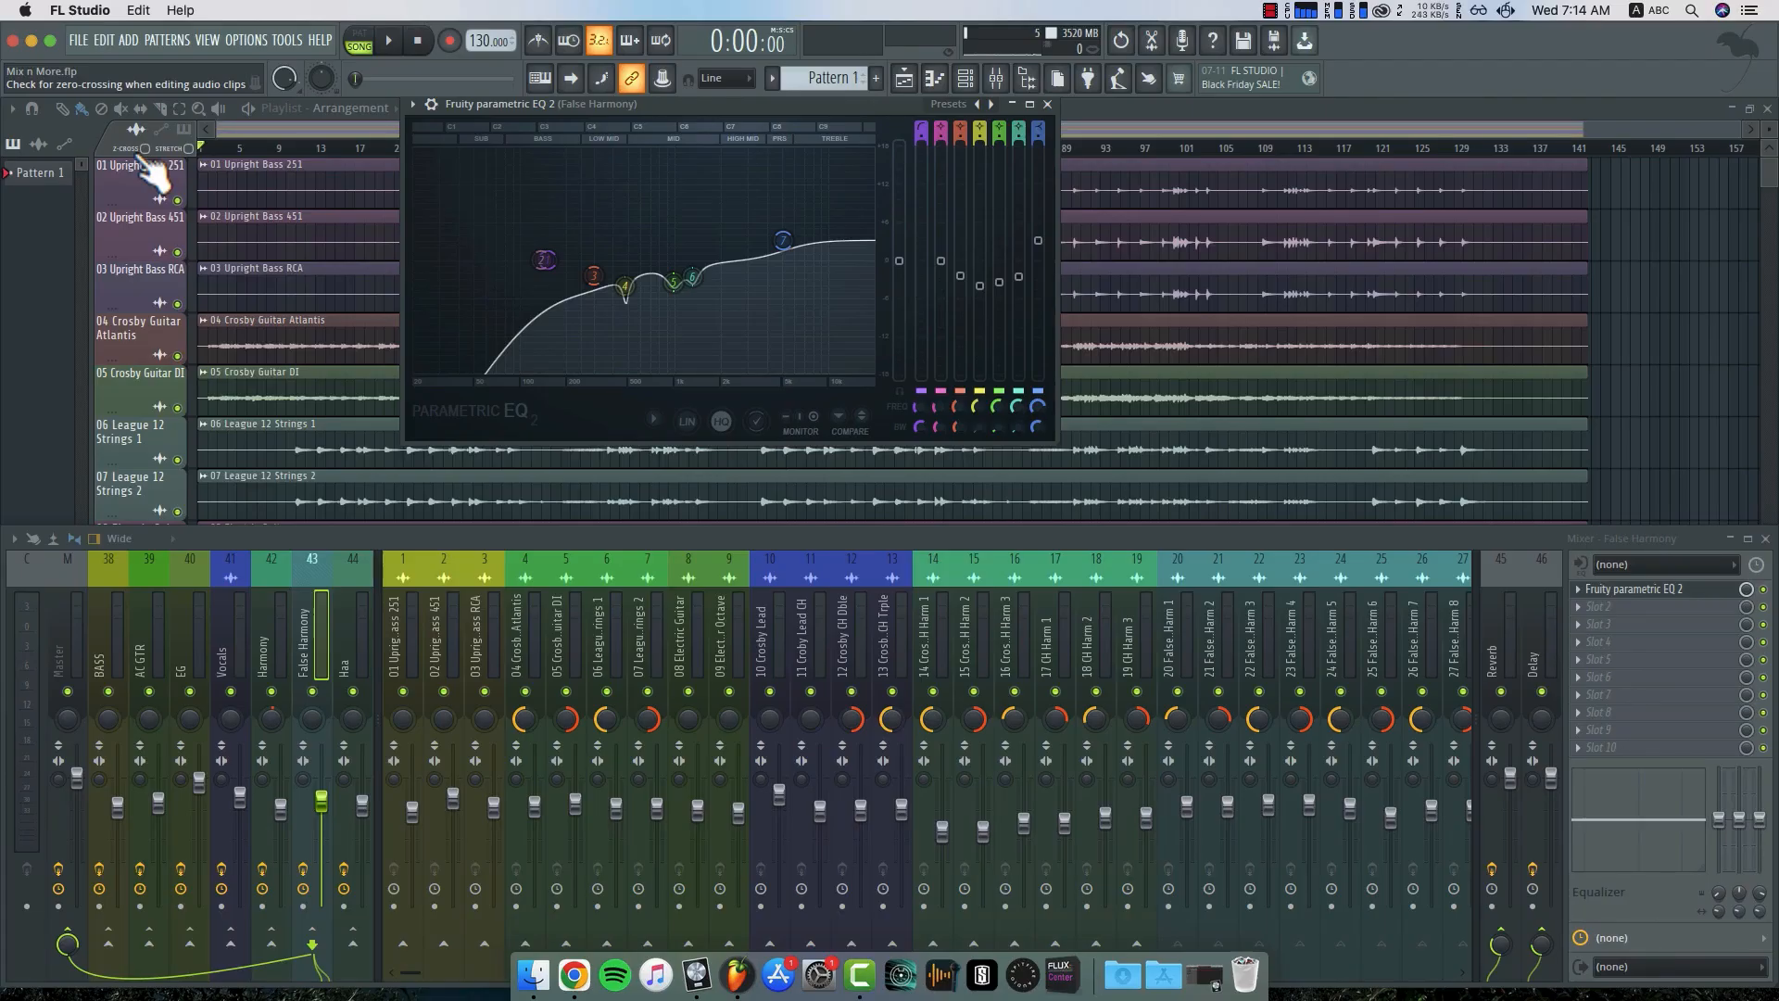
# Step: Switch to the desktop and preview the rendered Mix n More.wav, listening at several points up to about 3:30
pyautogui.click(33, 42)
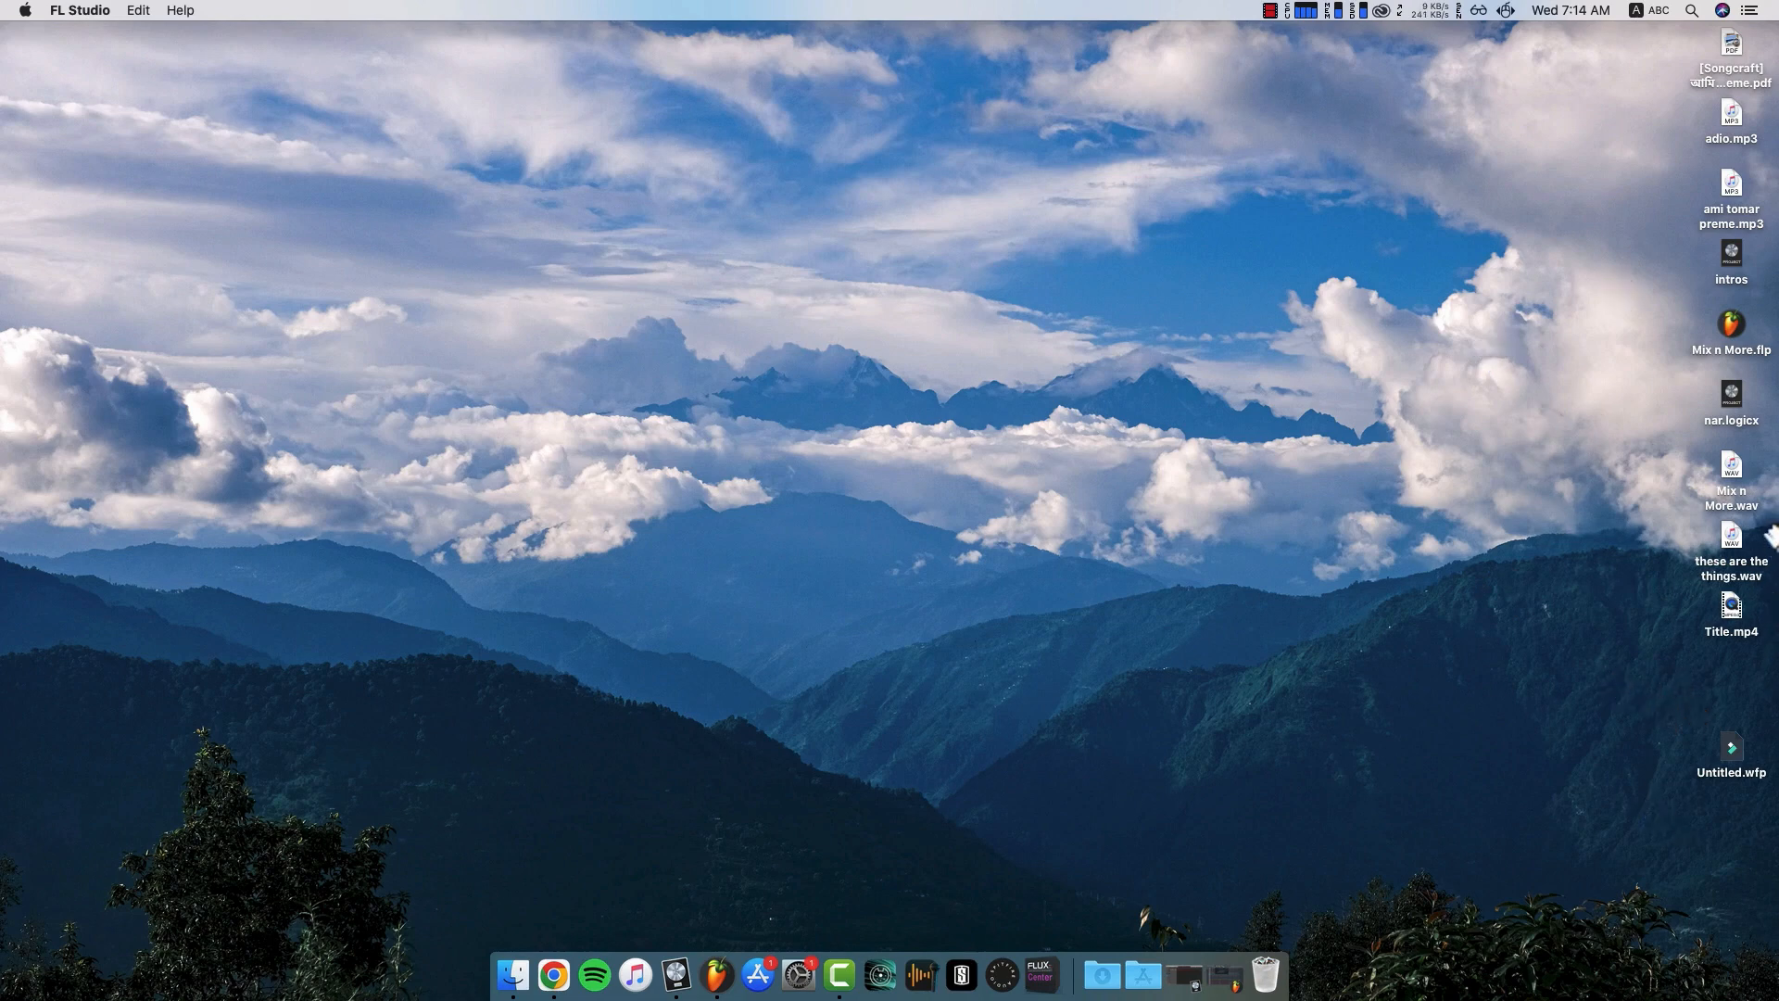
pyautogui.moveTo(1747, 504); pyautogui.dragTo(754, 498)
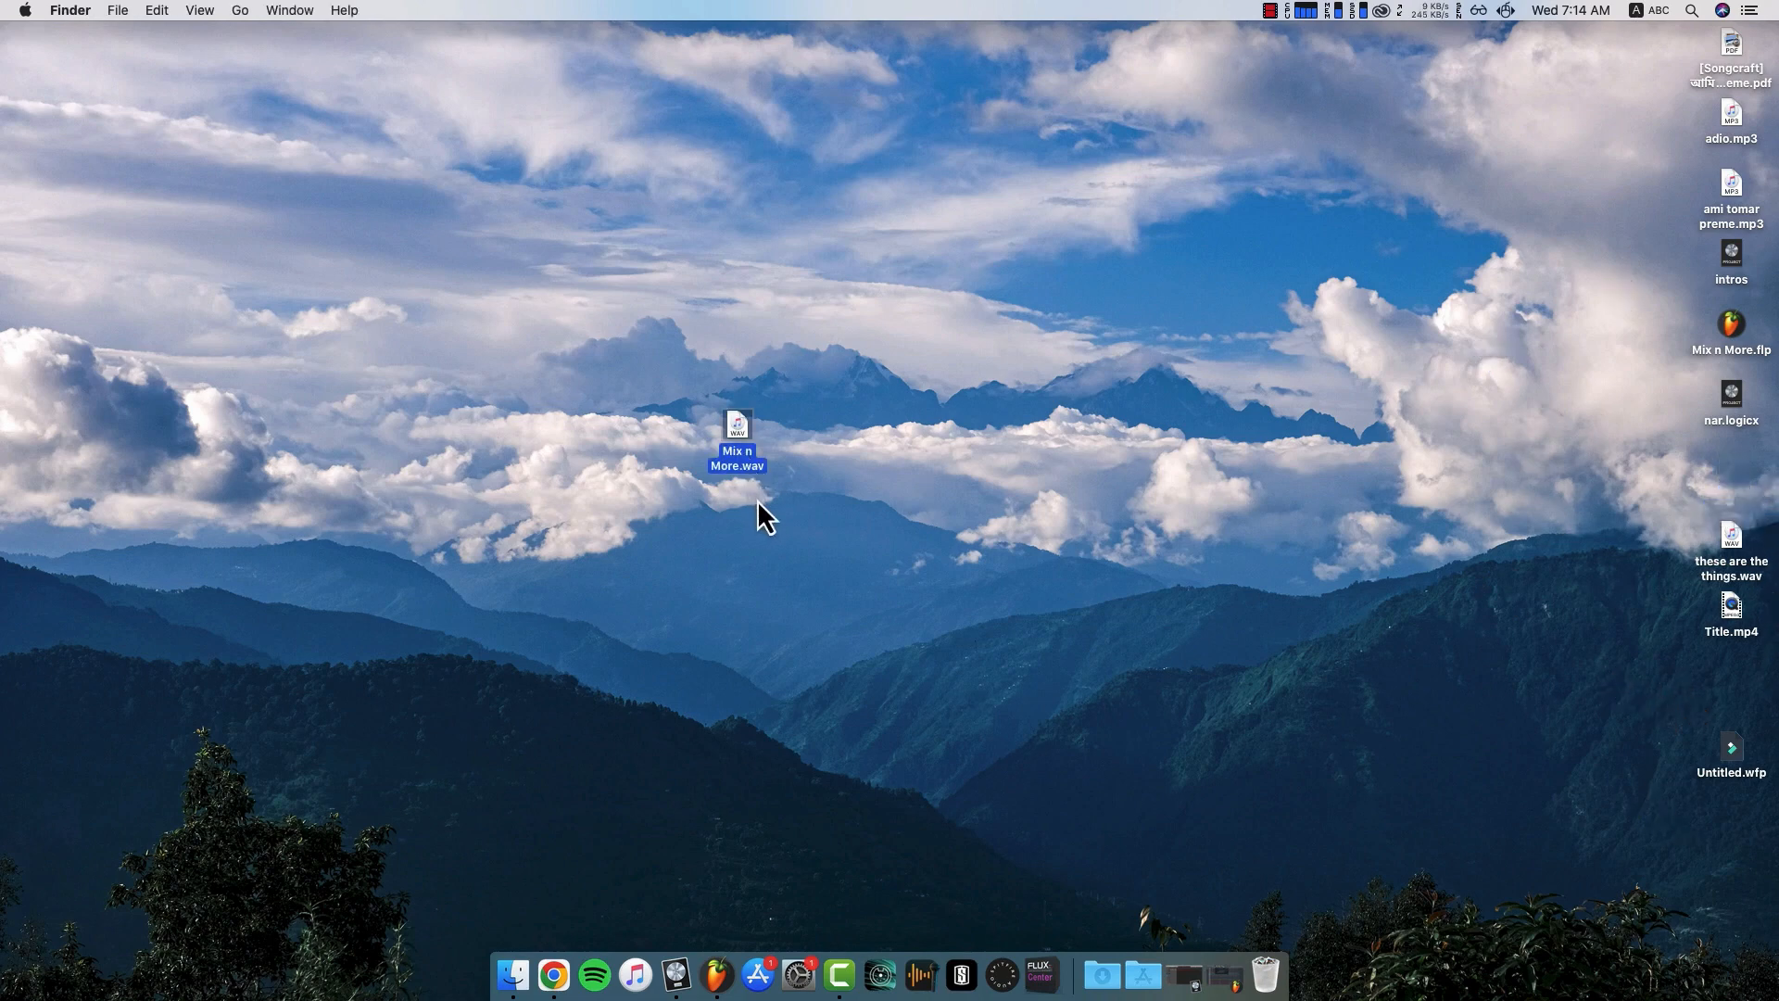
pyautogui.press('space')
pyautogui.moveTo(1090, 621)
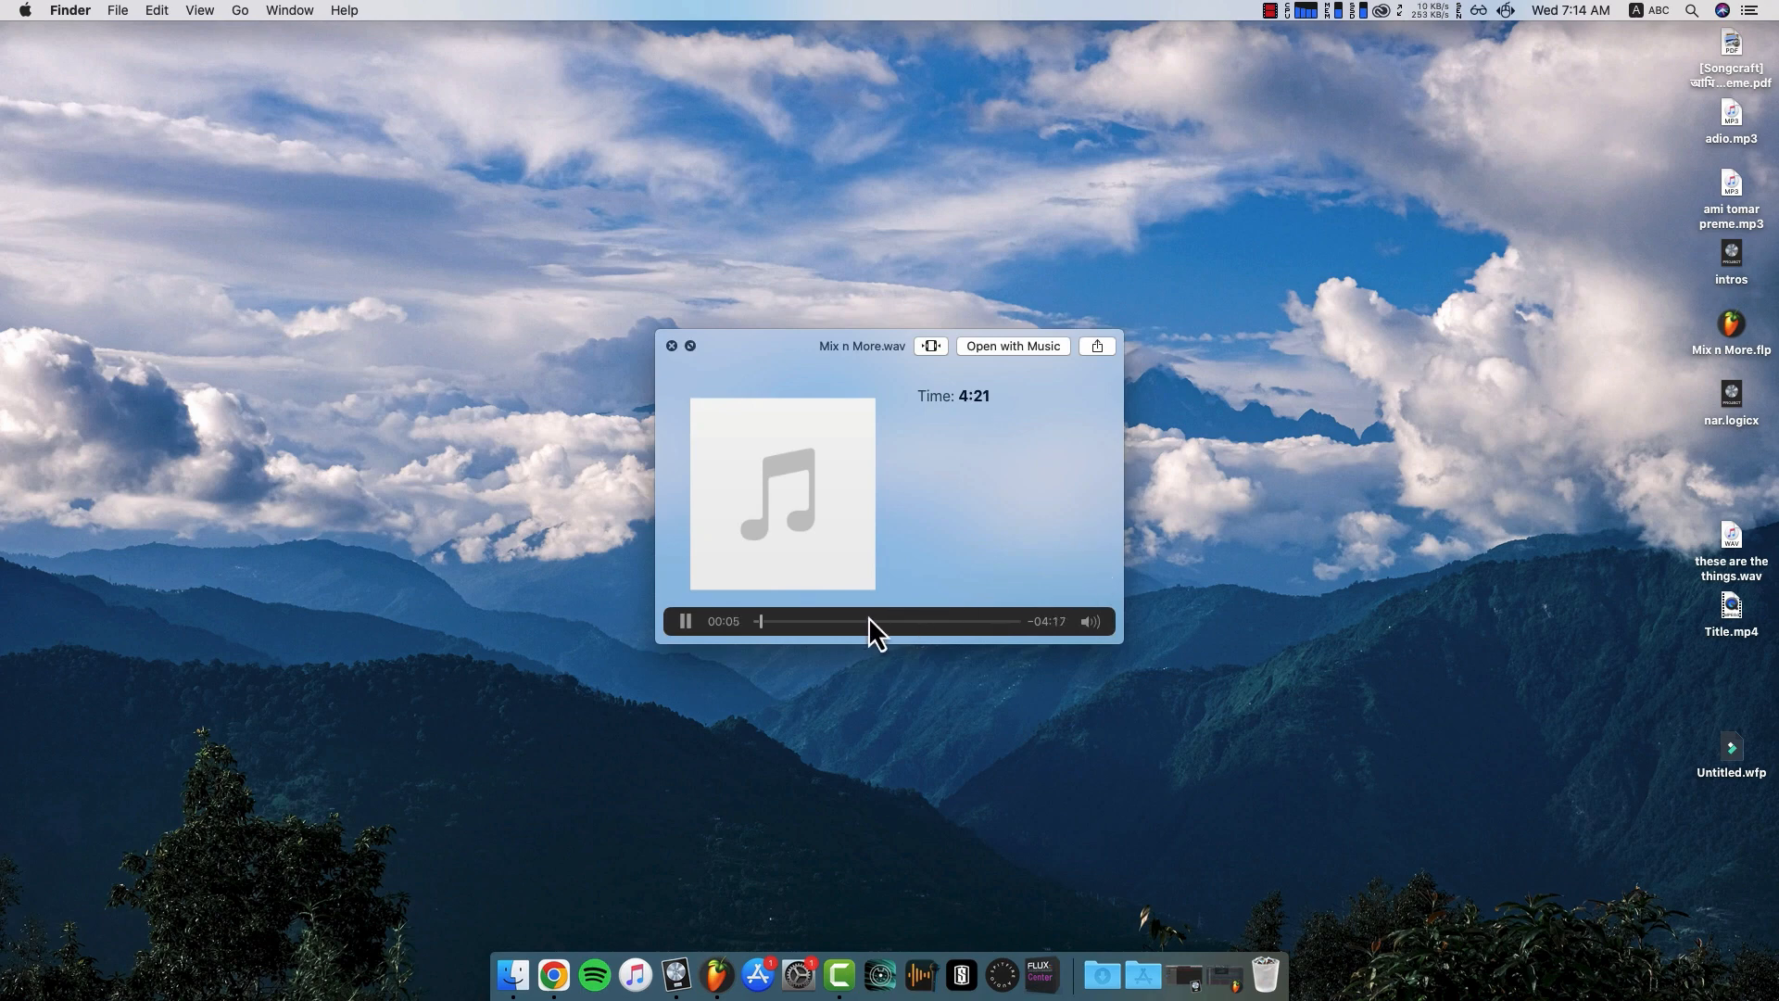
pyautogui.click(790, 621)
pyautogui.click(912, 623)
pyautogui.click(969, 622)
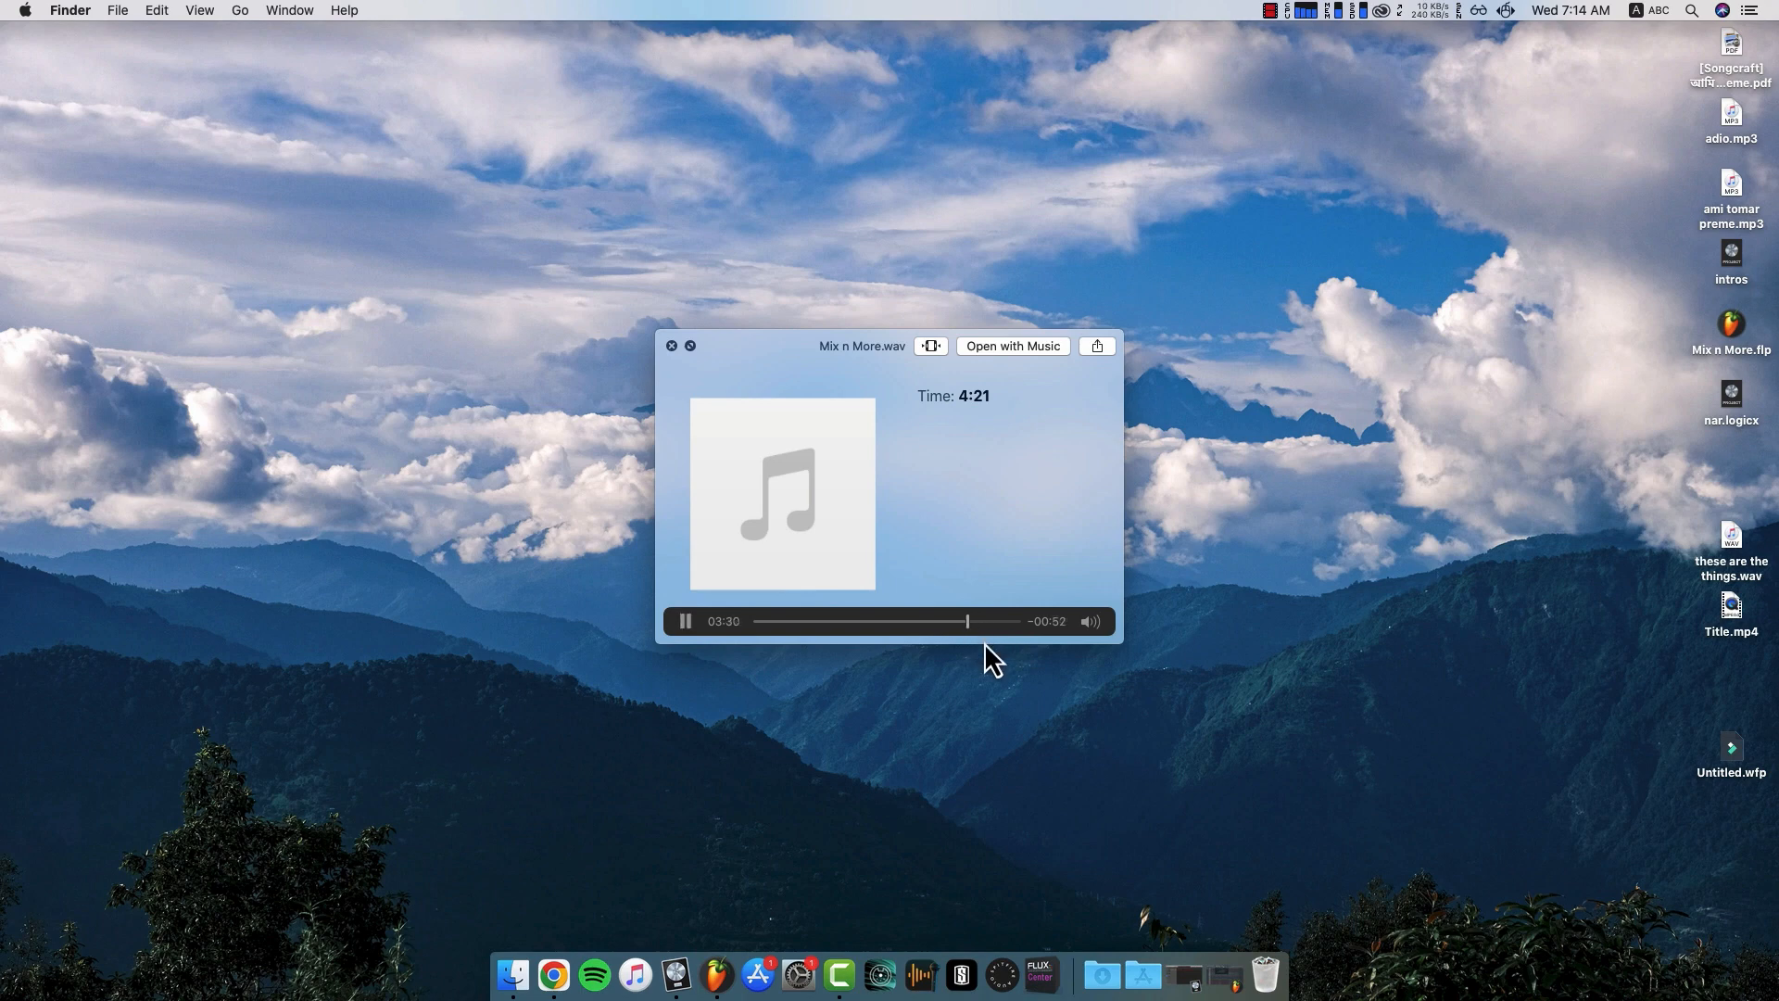